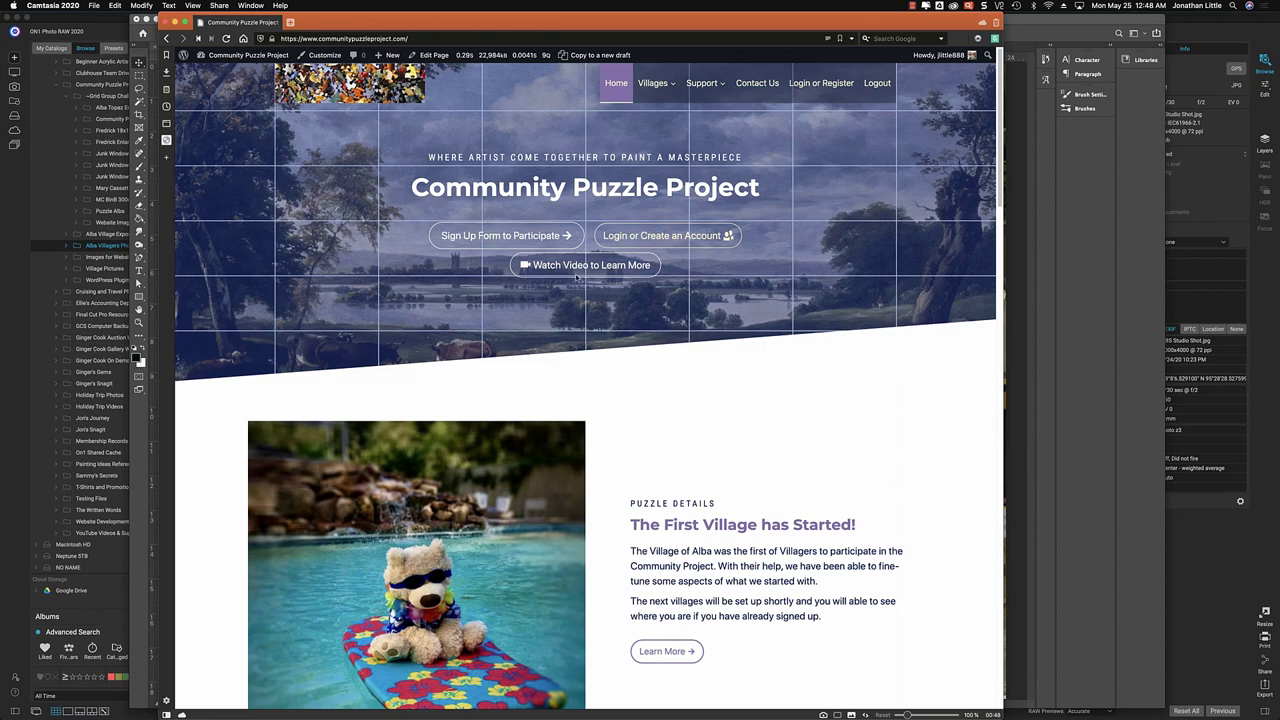
Bring up the Photoshop puzzle grid and expand the Row 5 layer group
scroll(580, 280, down, 3)
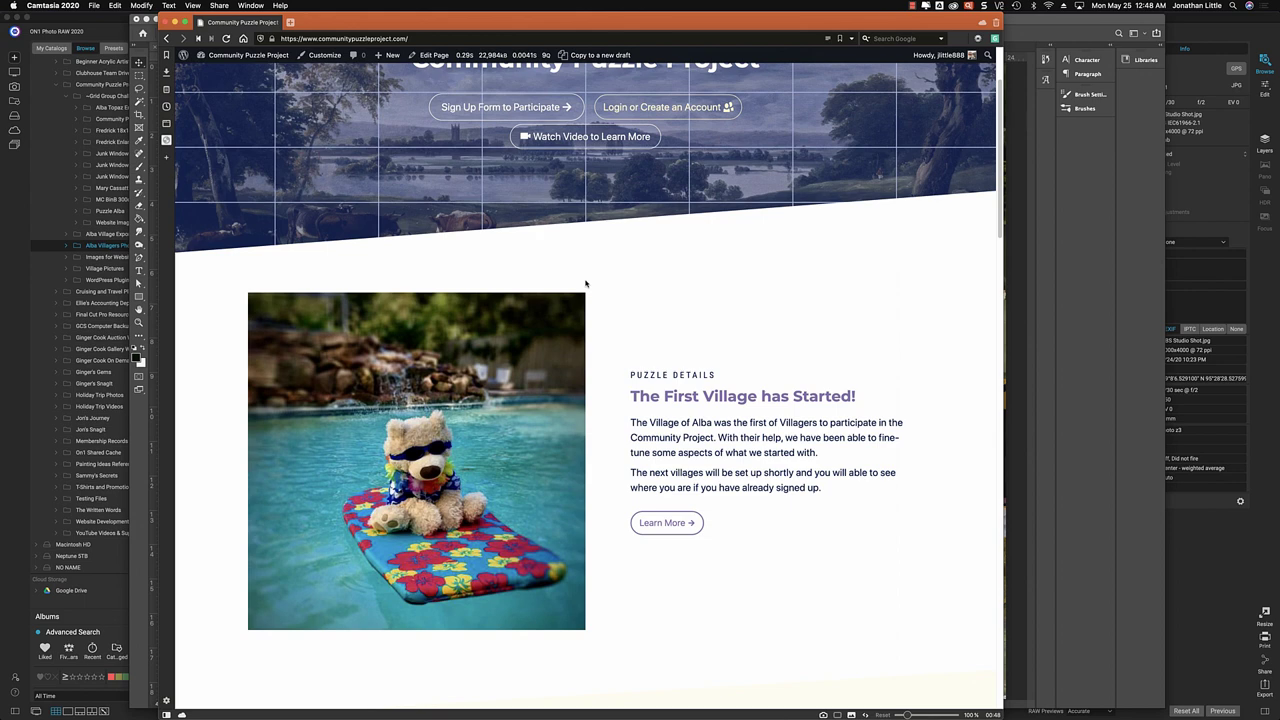
scroll(586, 284, up, 3)
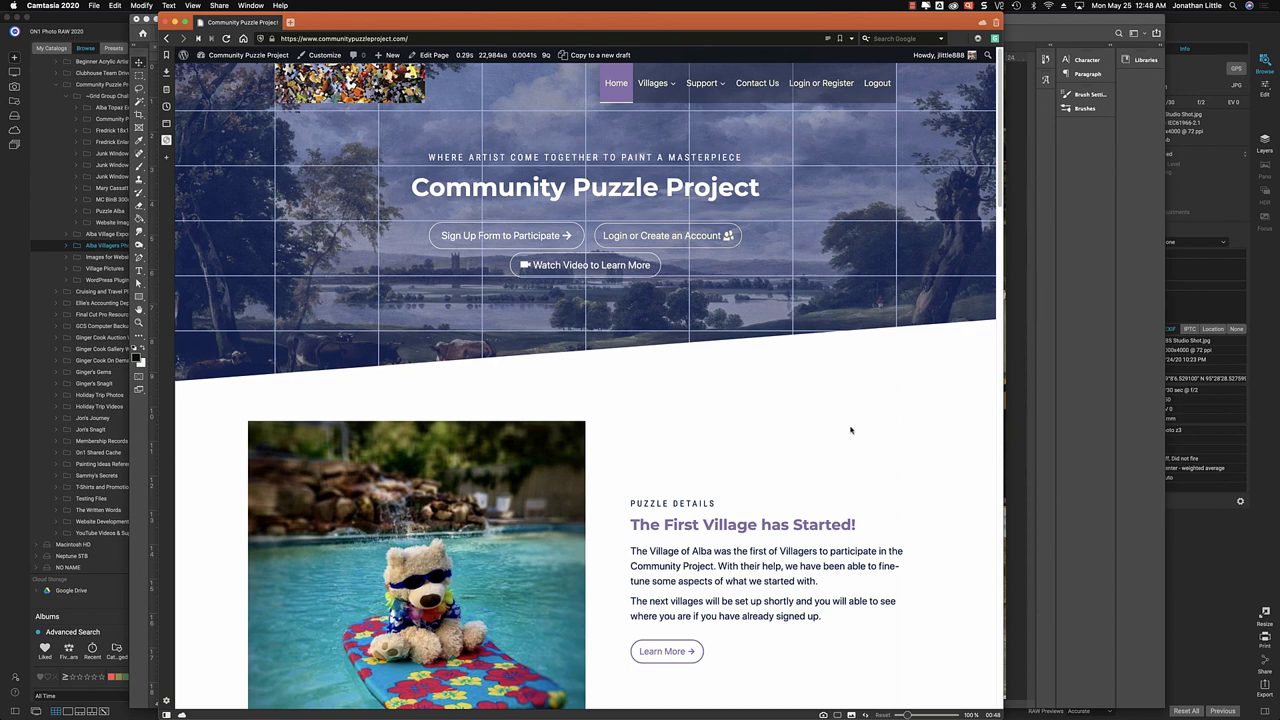
mouse_move(437, 688)
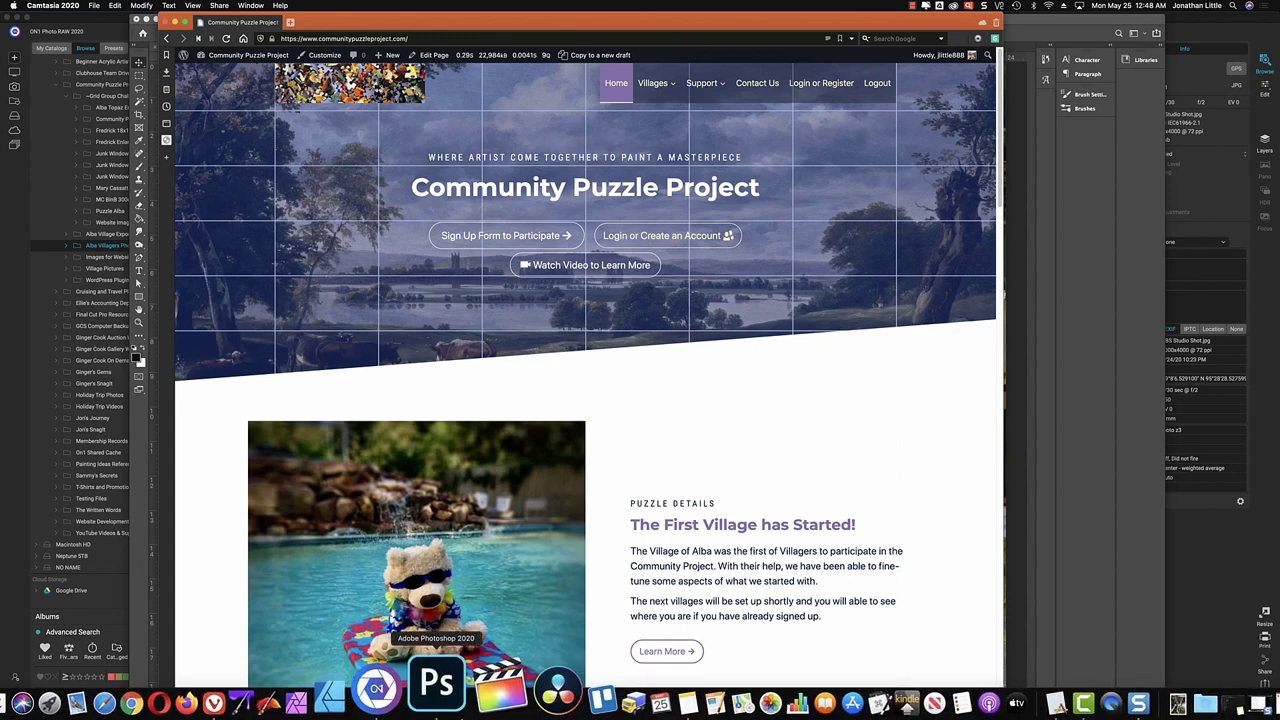
click(450, 684)
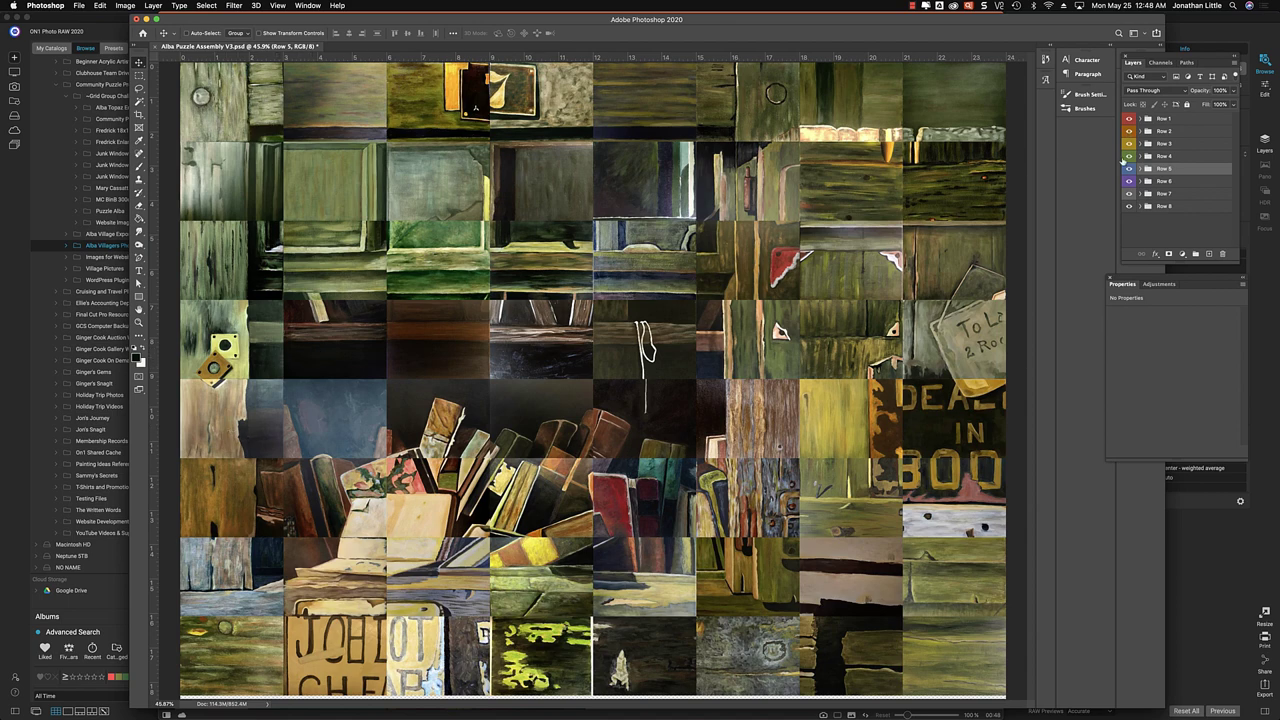
click(1141, 169)
scroll(1141, 172, down, 4)
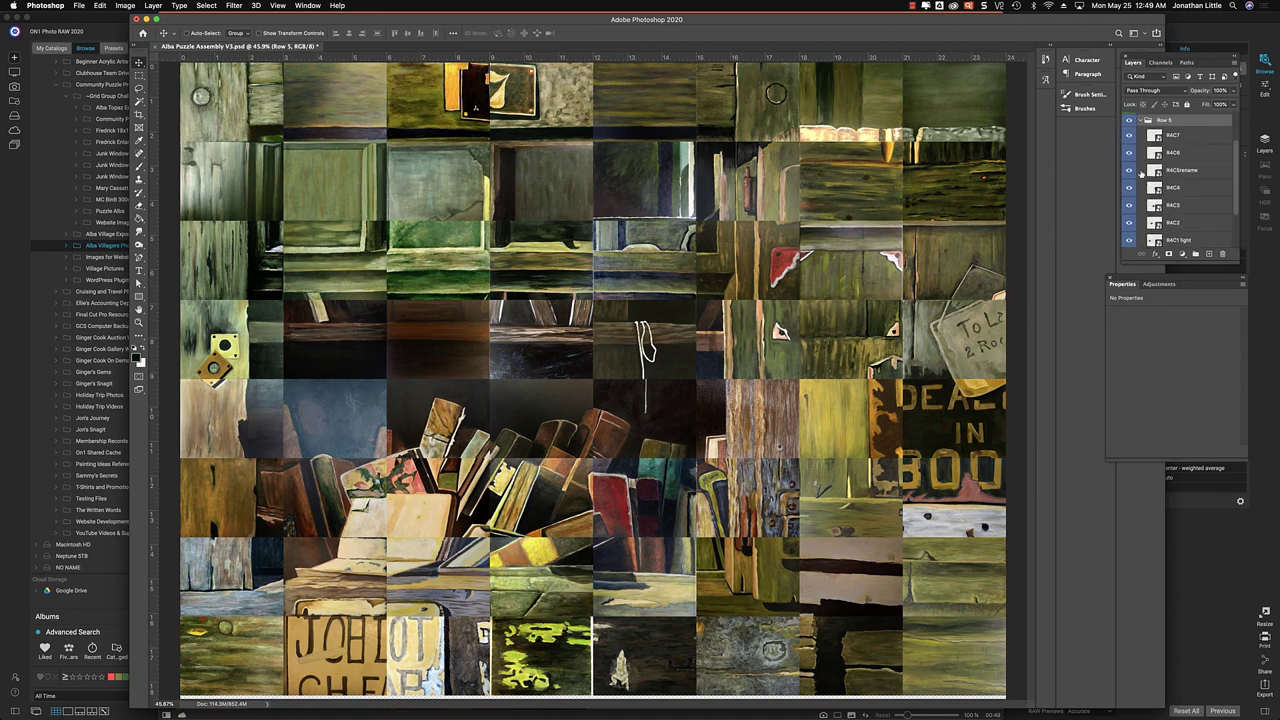
Toggle the R4C1 light and R4C0 b copy tiles to check them, then return to ON1's browser
click(1129, 241)
click(1129, 241)
scroll(1129, 241, down, 1)
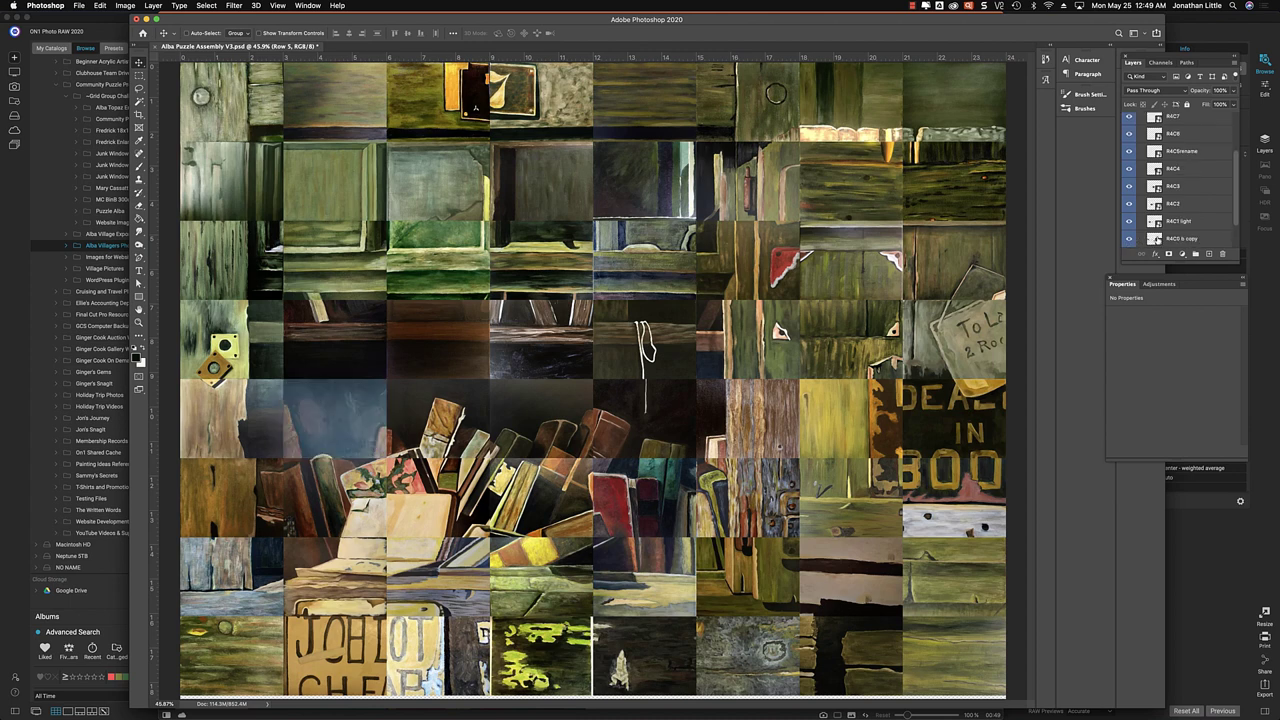
click(1157, 241)
click(1130, 242)
click(1130, 242)
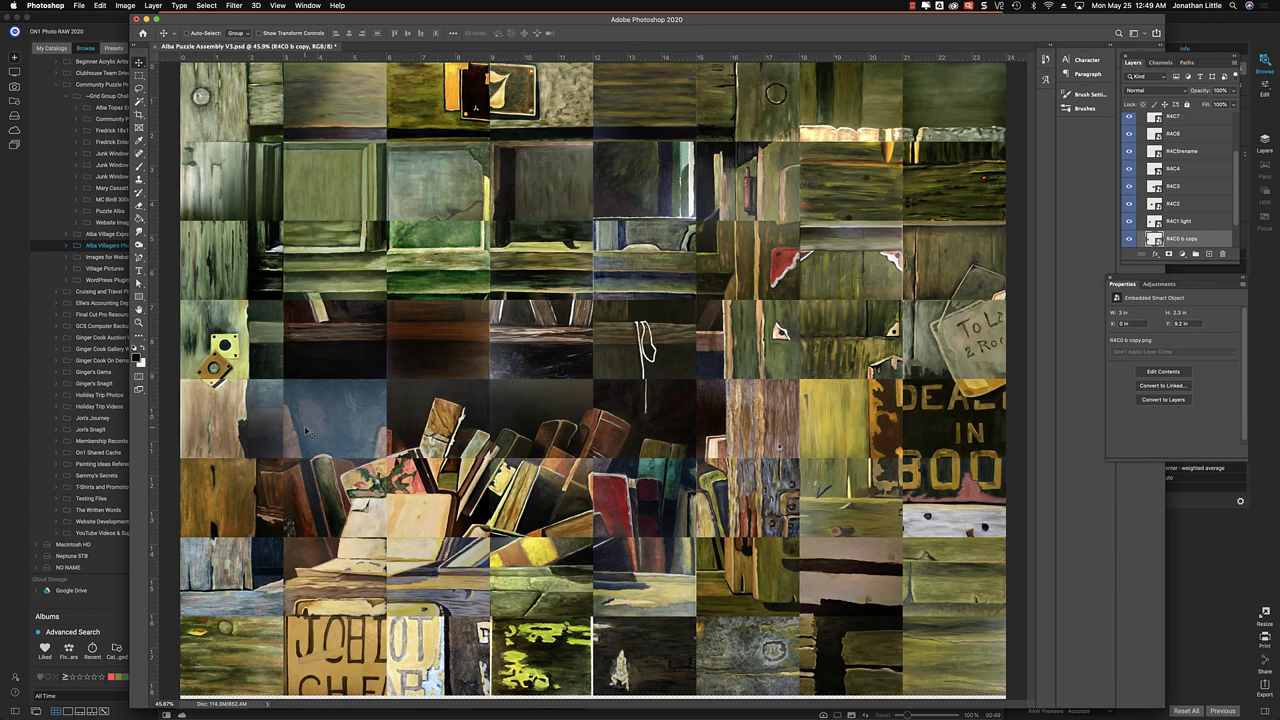
mouse_move(420, 703)
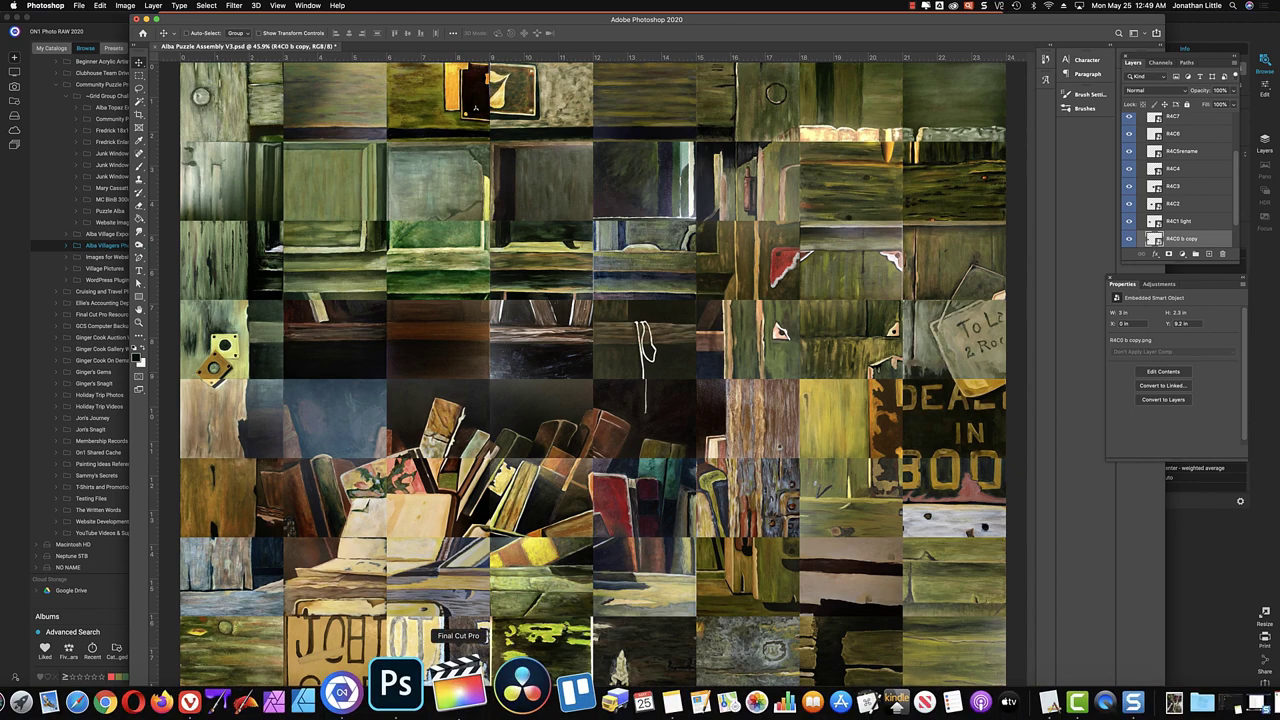
click(390, 688)
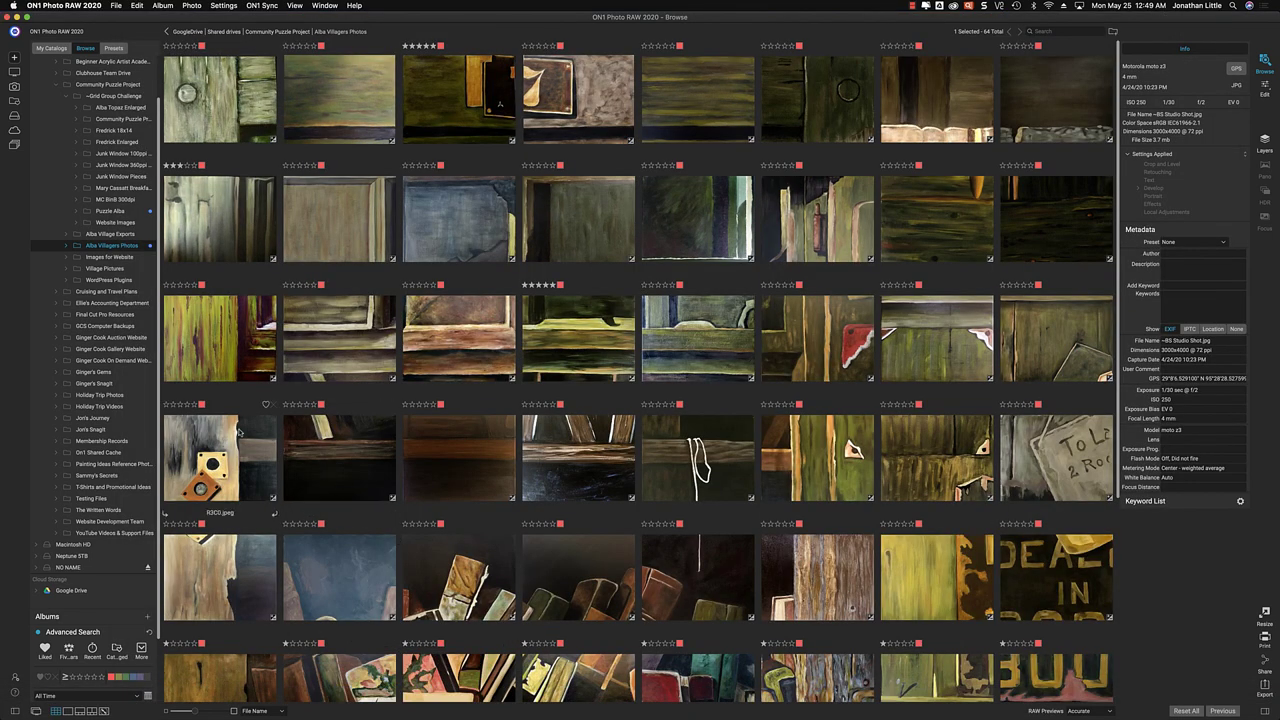
Open R4C0 b copy.png from the Browse grid in ON1's Edit module
scroll(240, 432, down, 5)
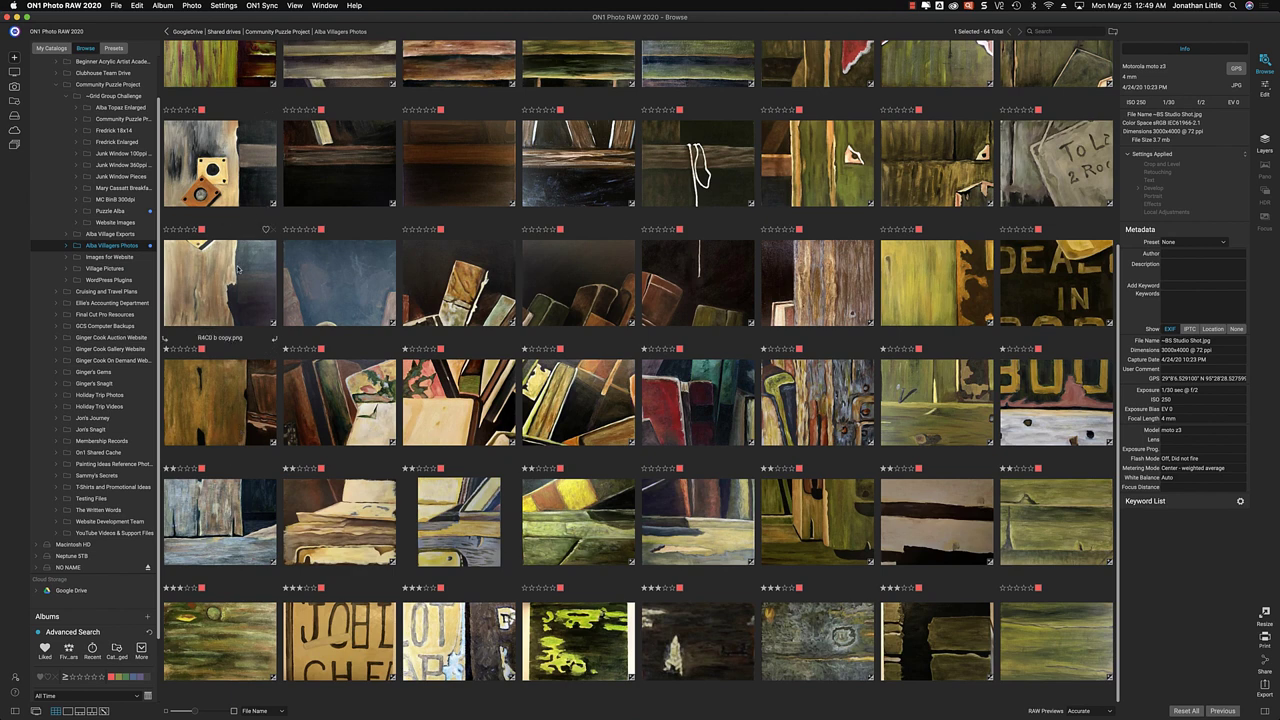
click(234, 288)
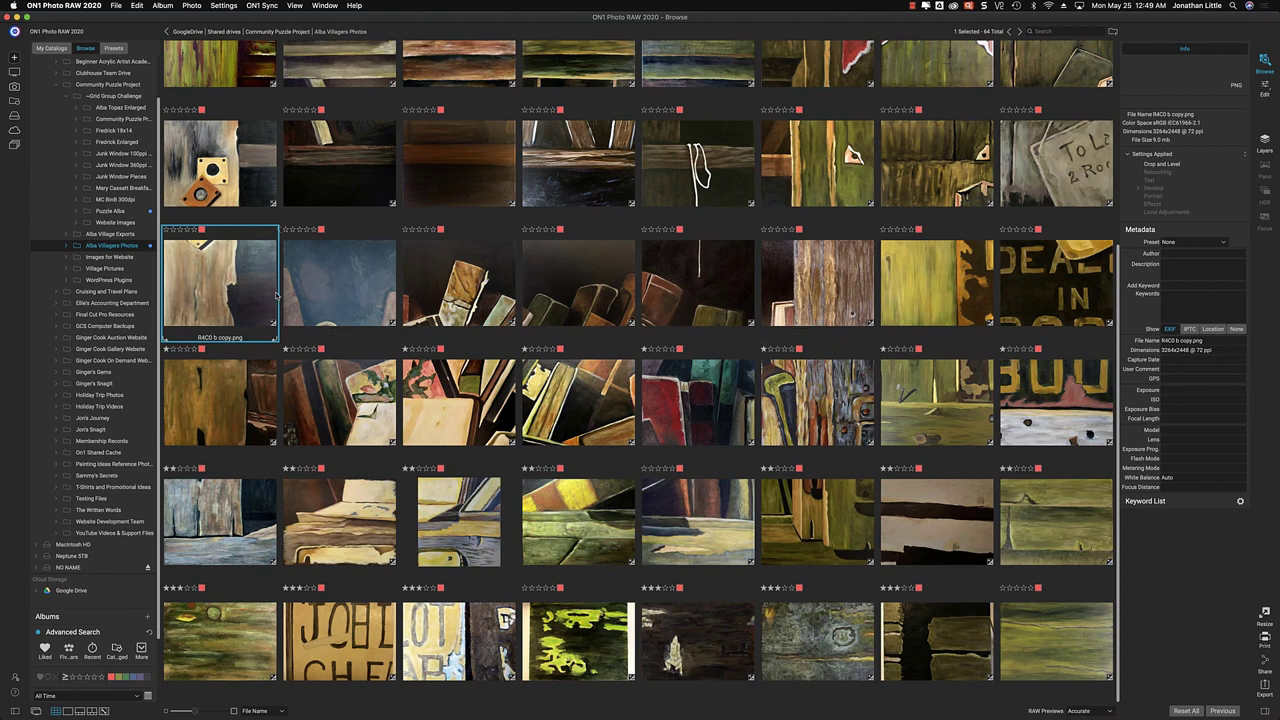
double_click(242, 283)
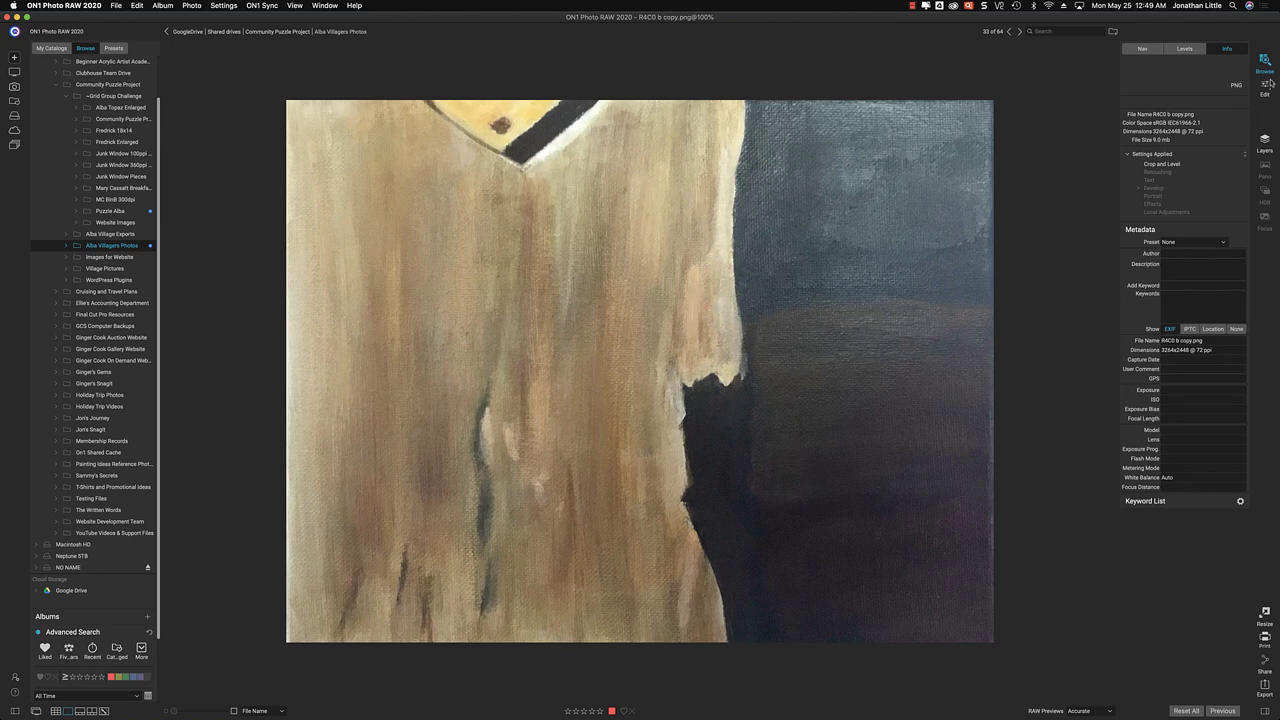
click(1265, 88)
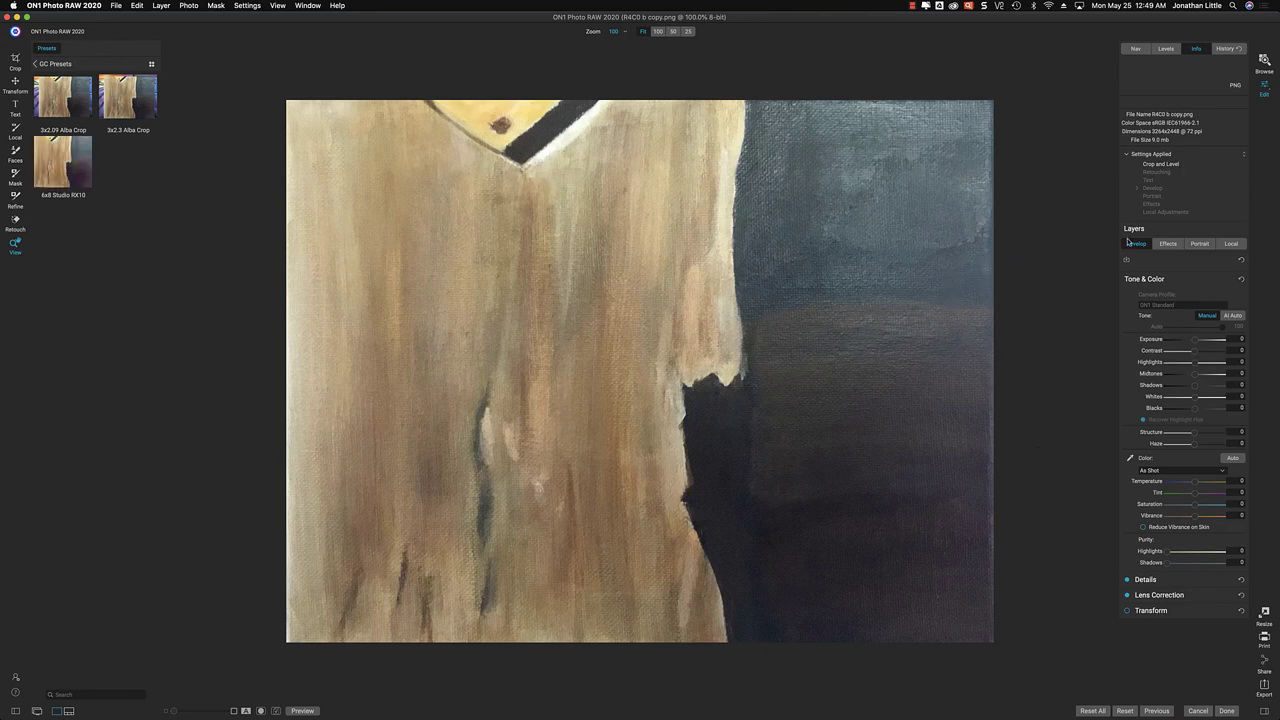
Add an ND Grad Photo Filter with Polarizer 100, comparing it on and off
click(1167, 245)
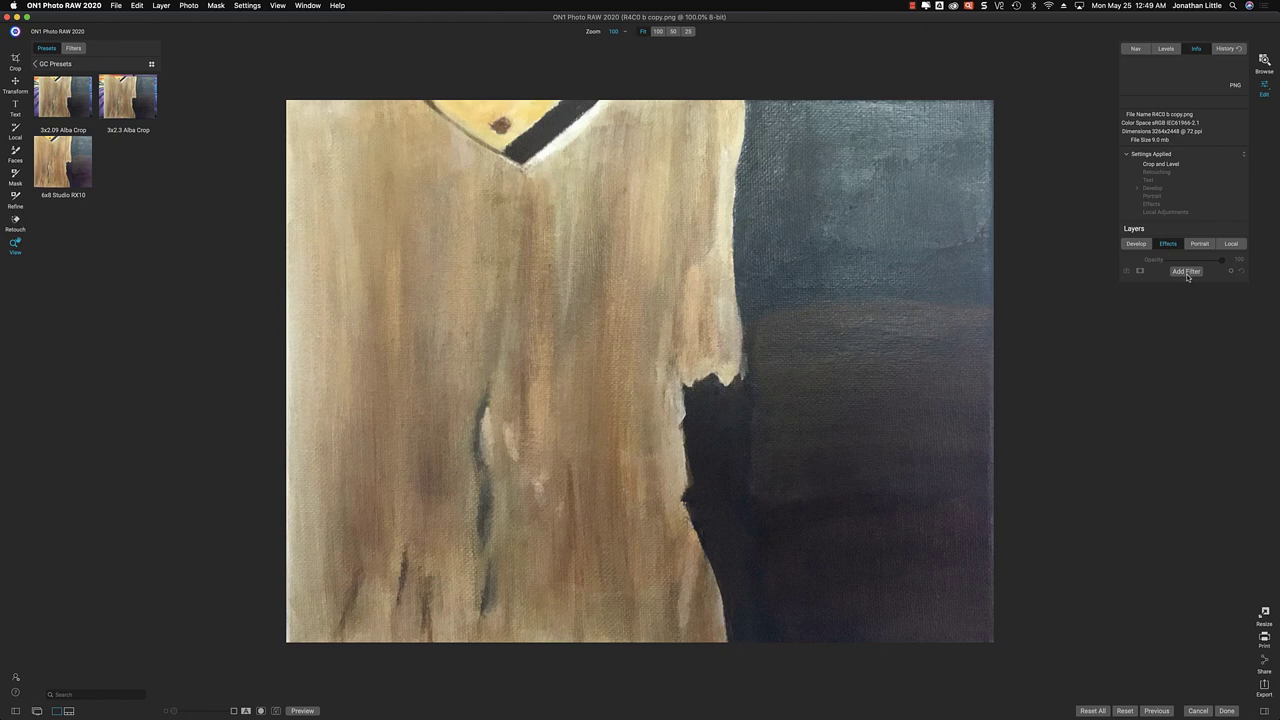
click(1187, 274)
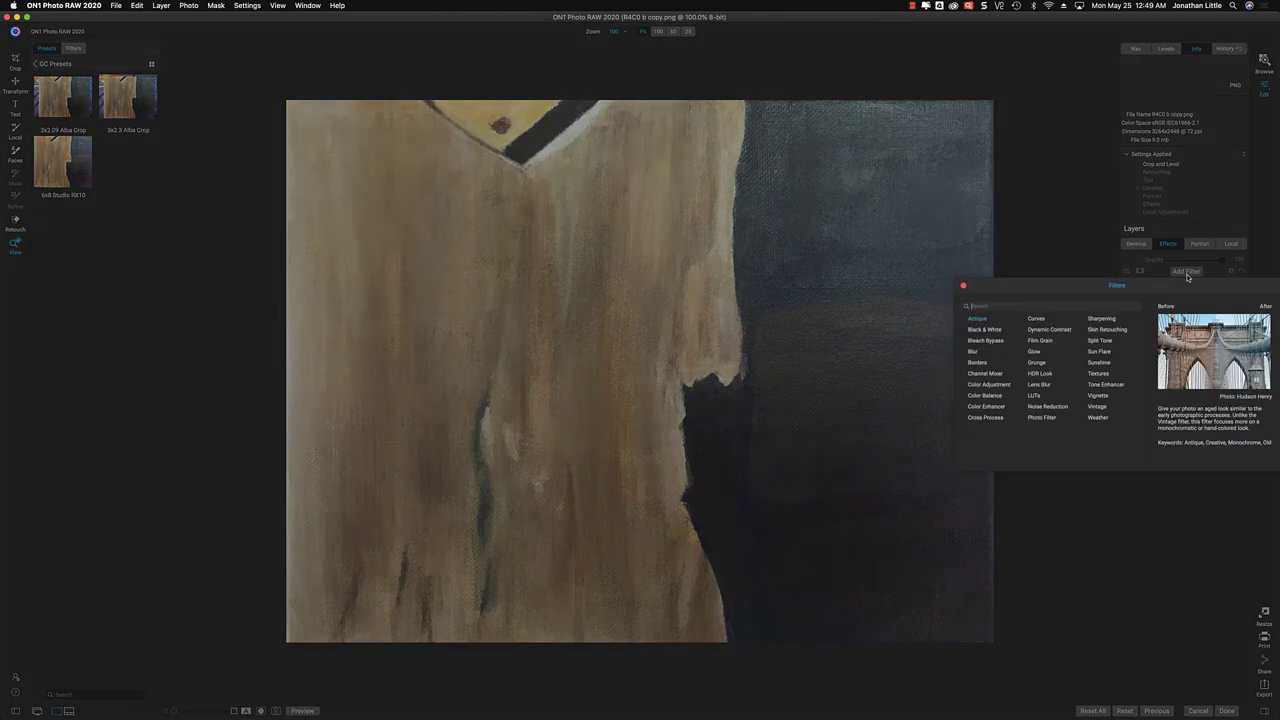
click(1040, 417)
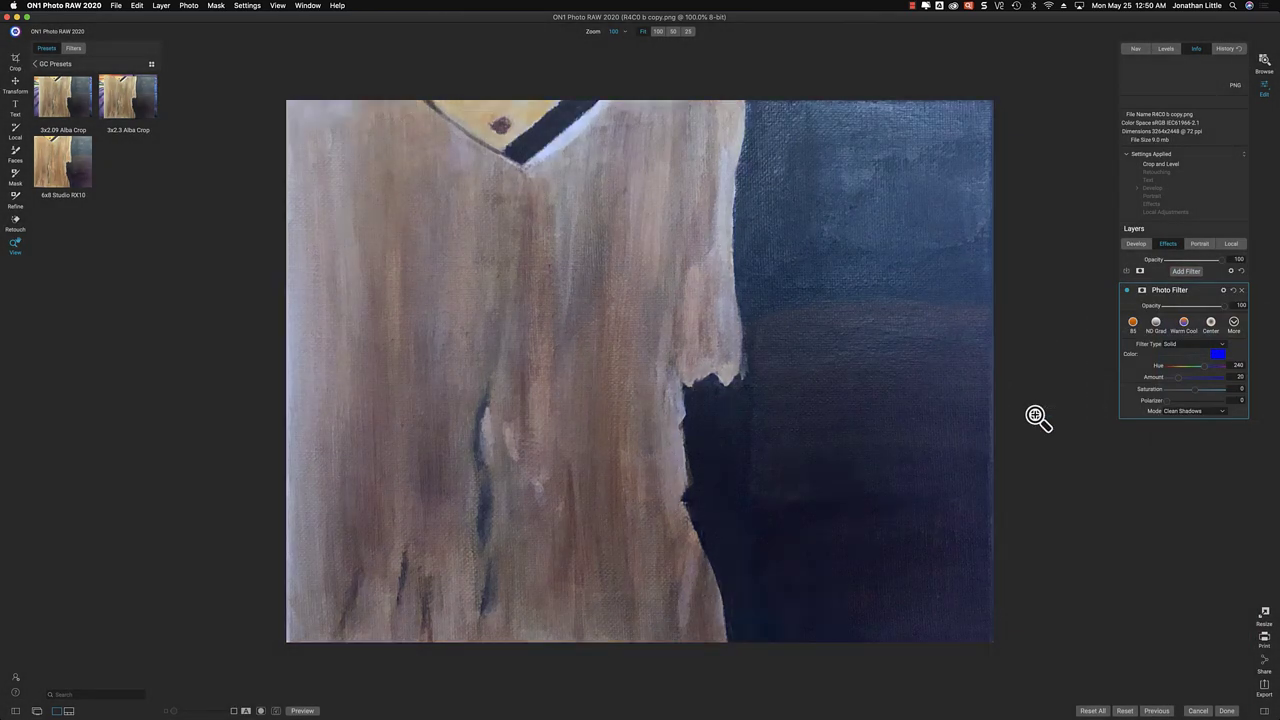
click(1156, 324)
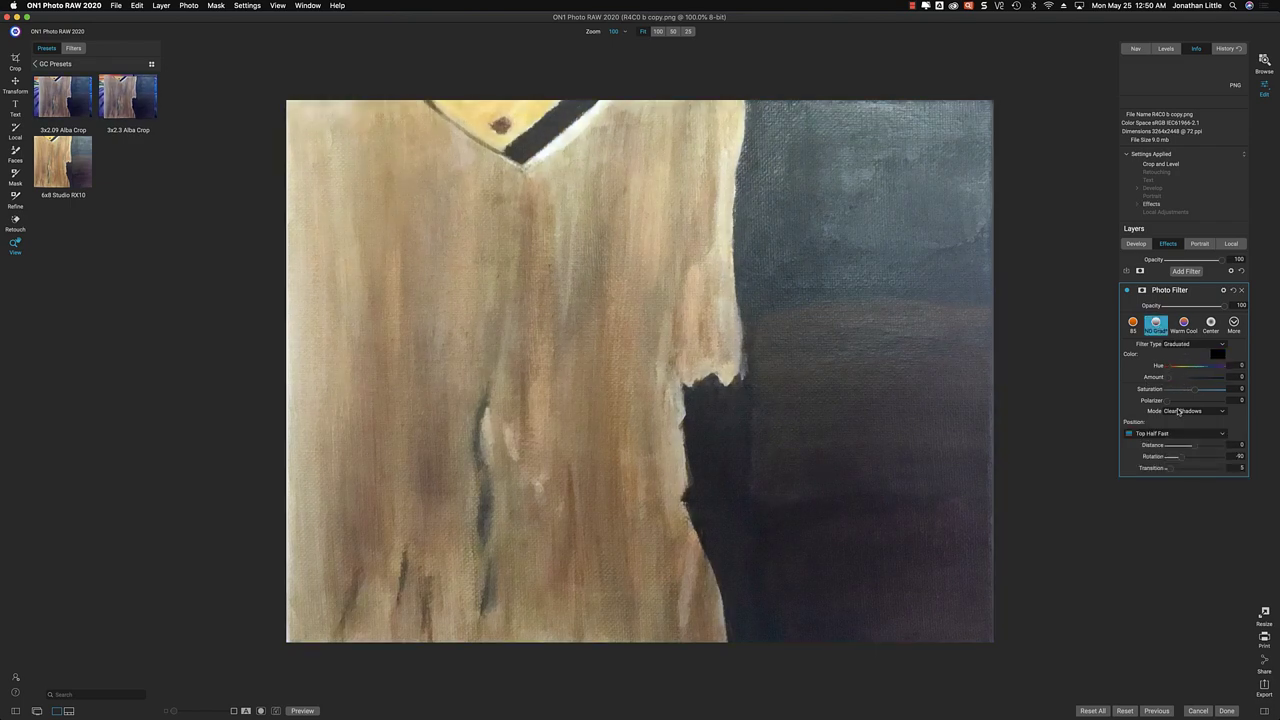
drag(1167, 401, 1247, 403)
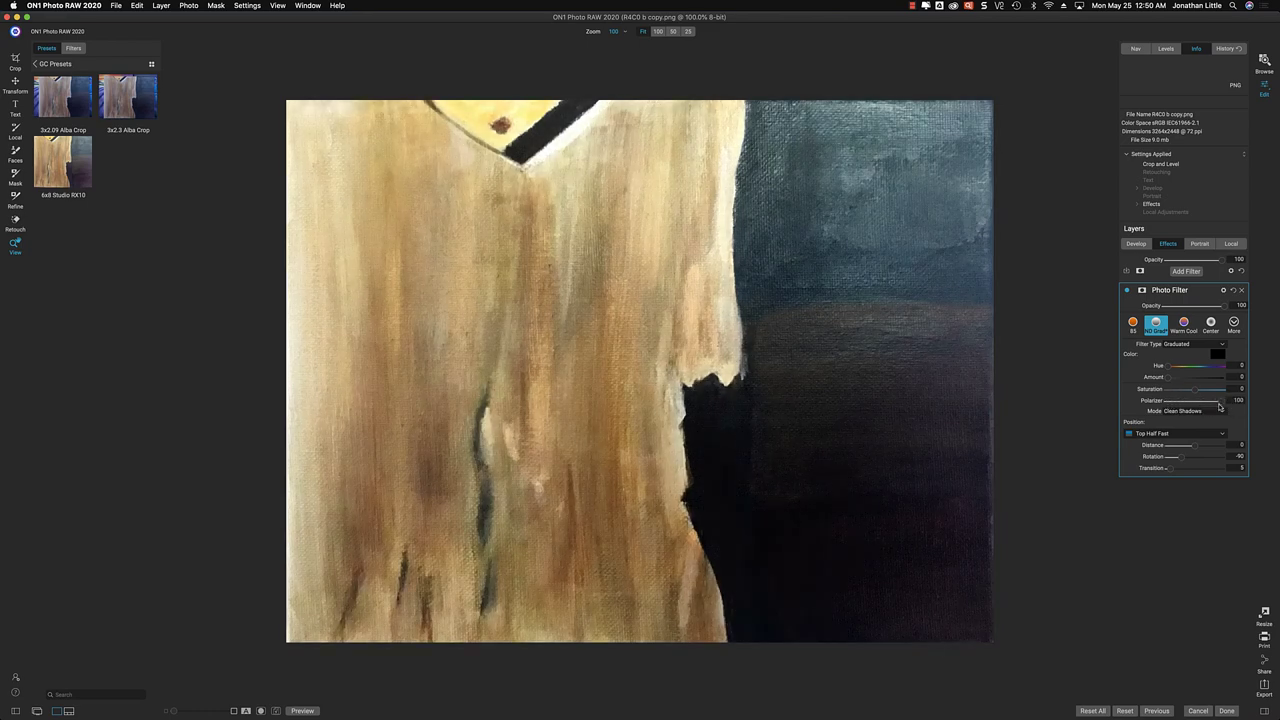
click(1128, 291)
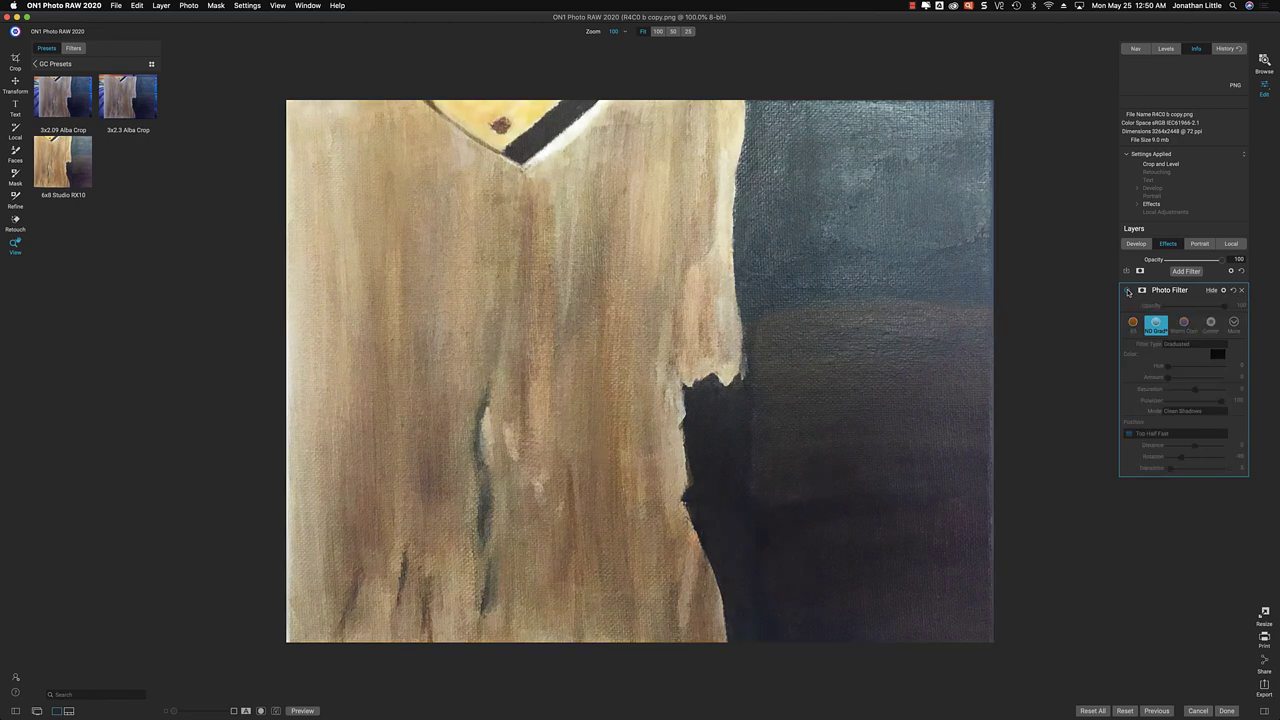
click(1128, 291)
click(1128, 291)
click(1128, 291)
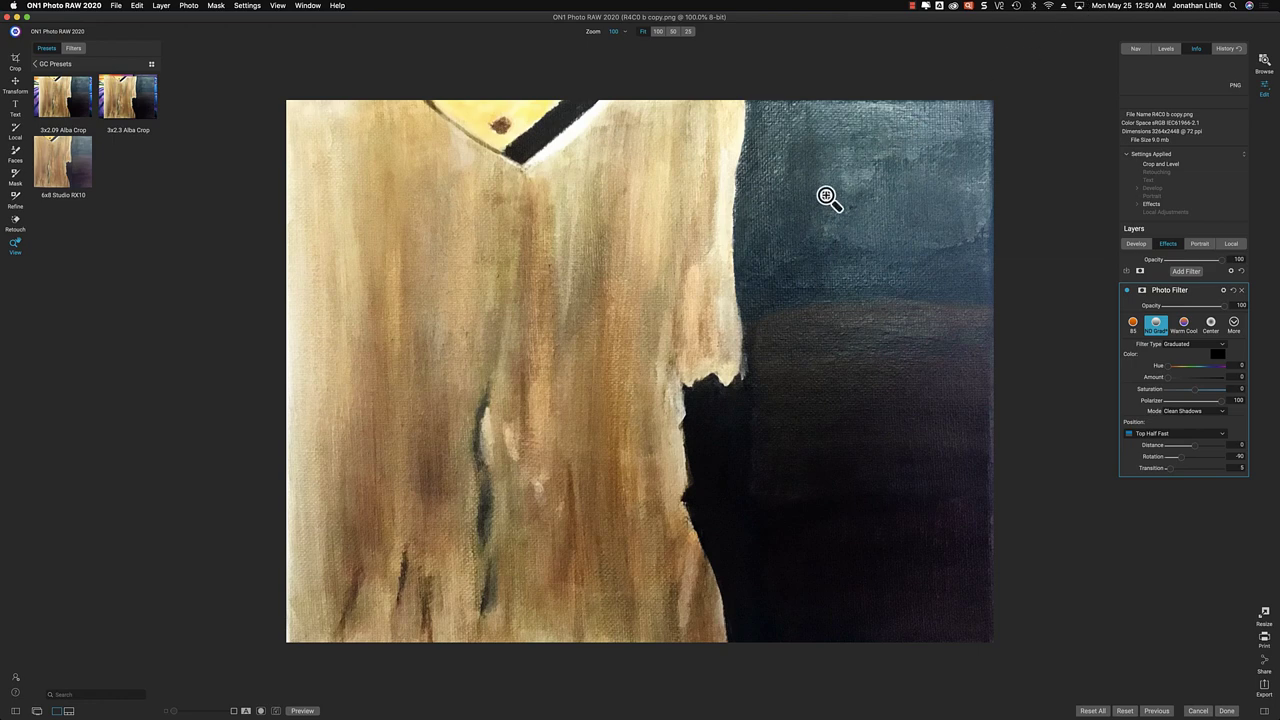
Switch to the Crop tool for the tile image
mouse_move(398, 714)
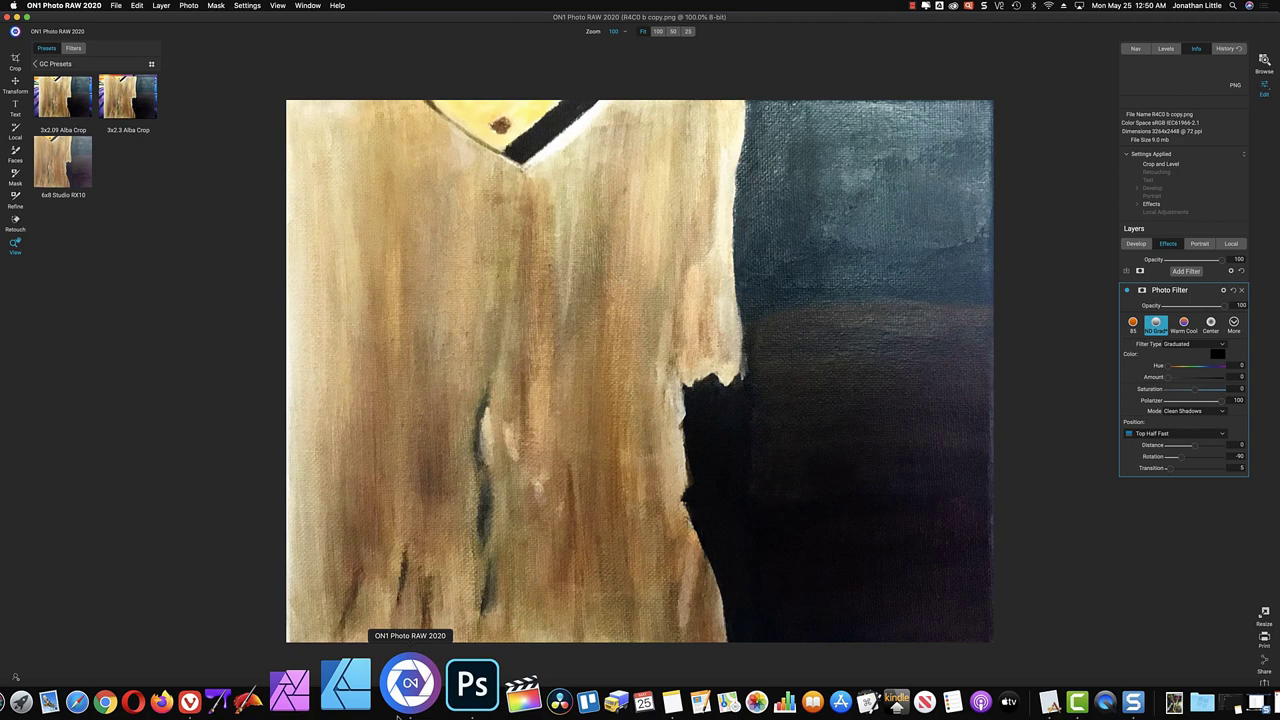
click(428, 688)
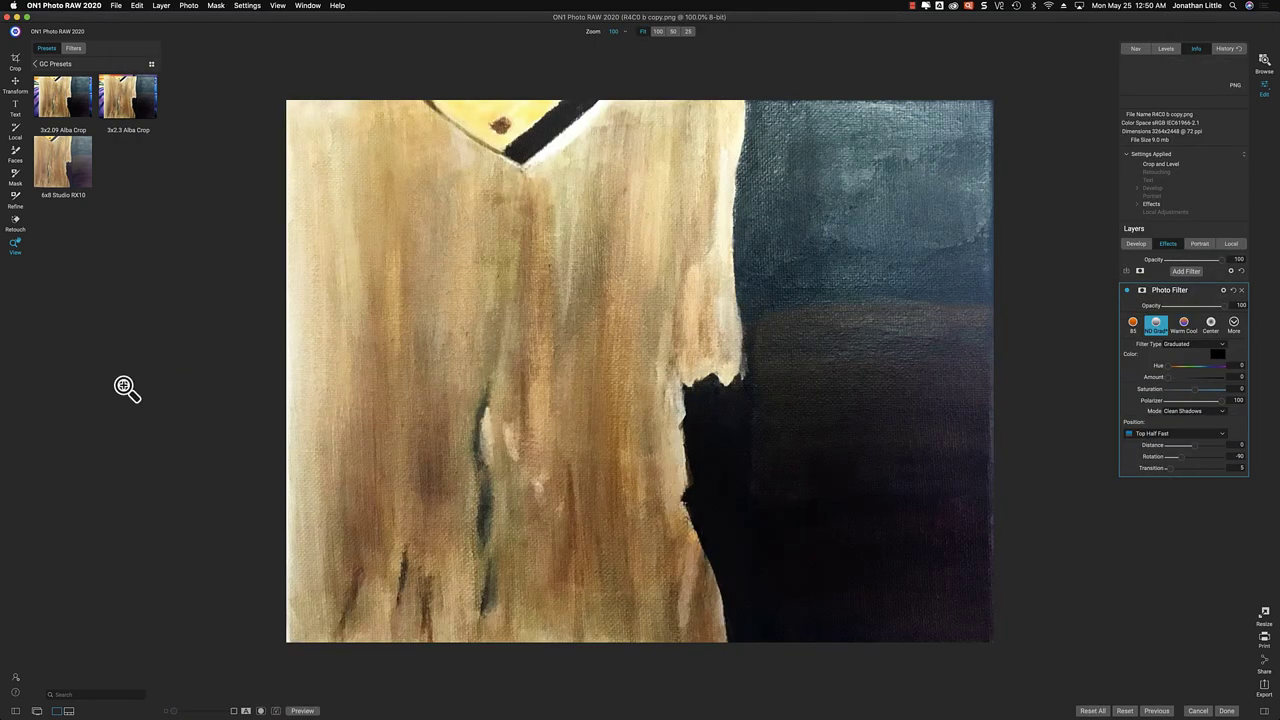
click(15, 60)
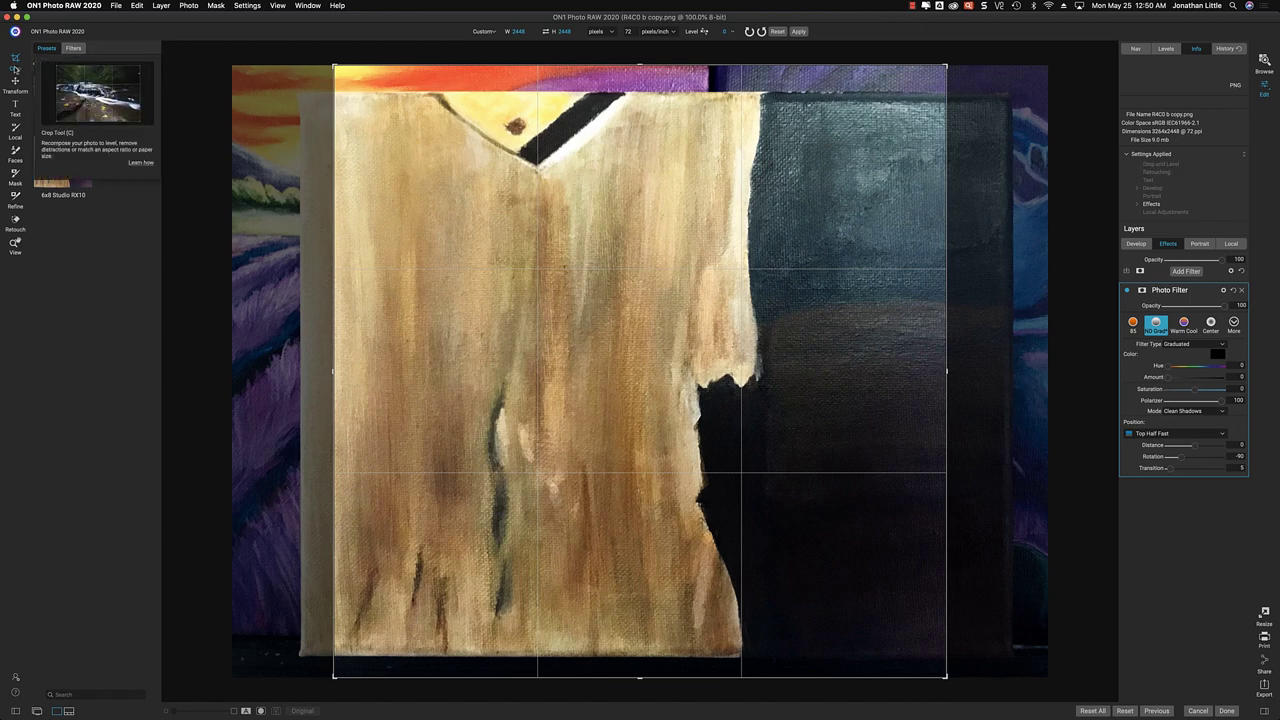
Crop the tile to 3 × 2.3 using the 2x3 (4x6) ratio, reposition the painting, and apply
click(503, 31)
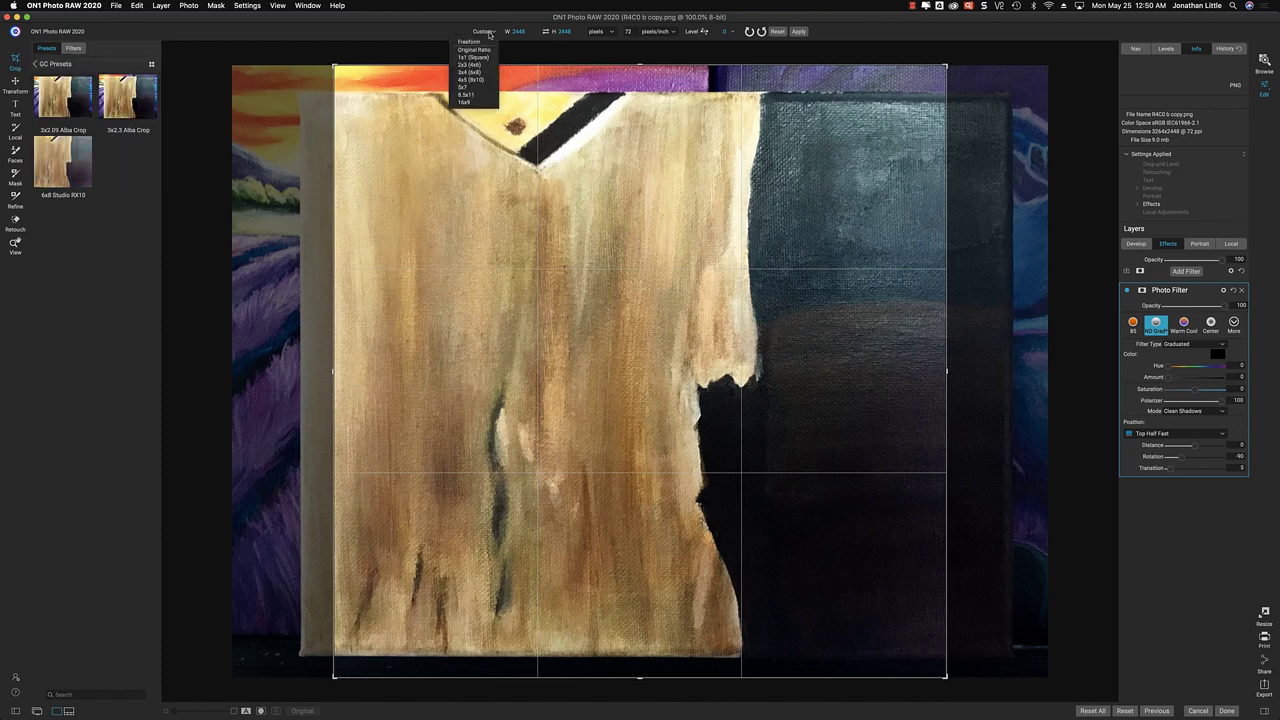
click(474, 64)
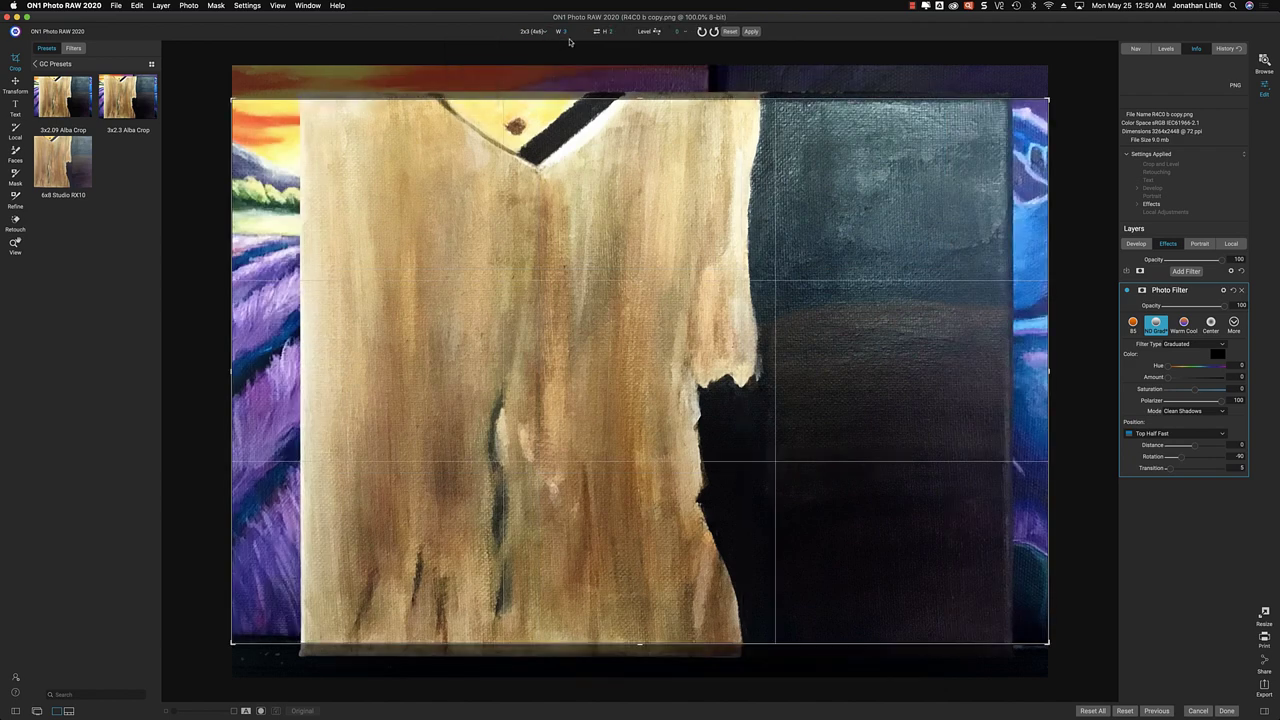
click(618, 31)
text(2.3)
key(Tab)
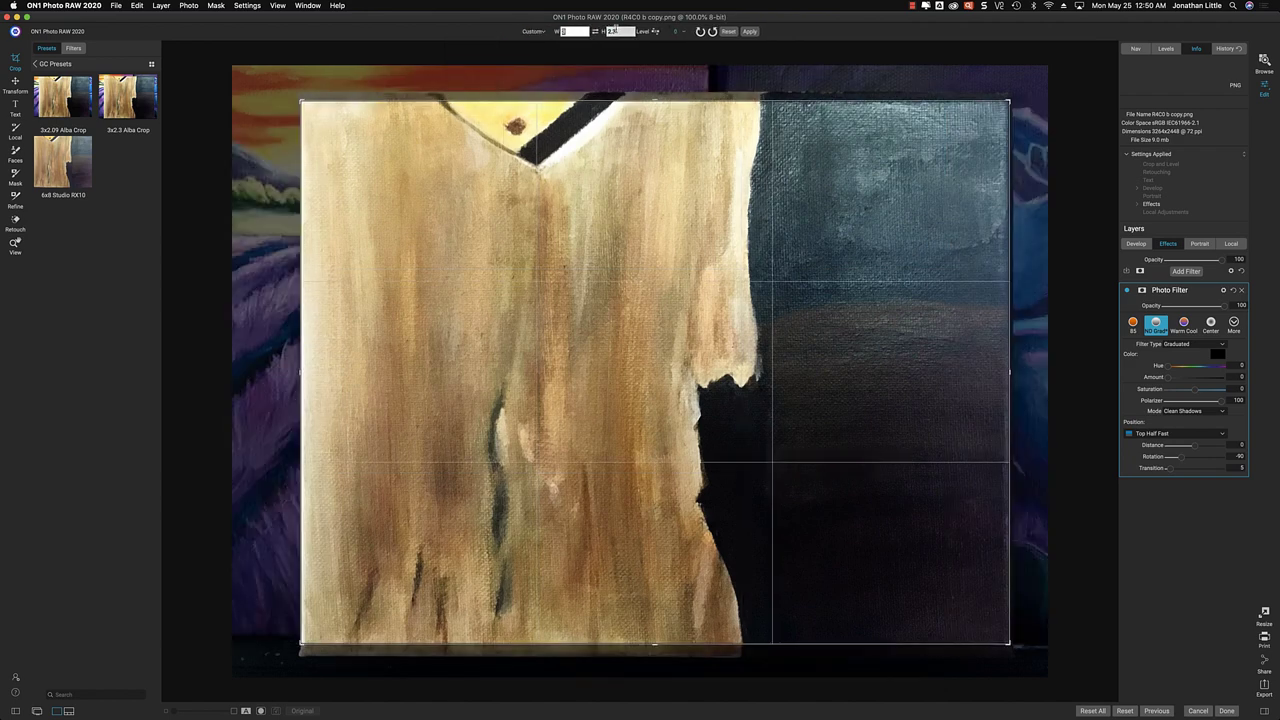
key(Return)
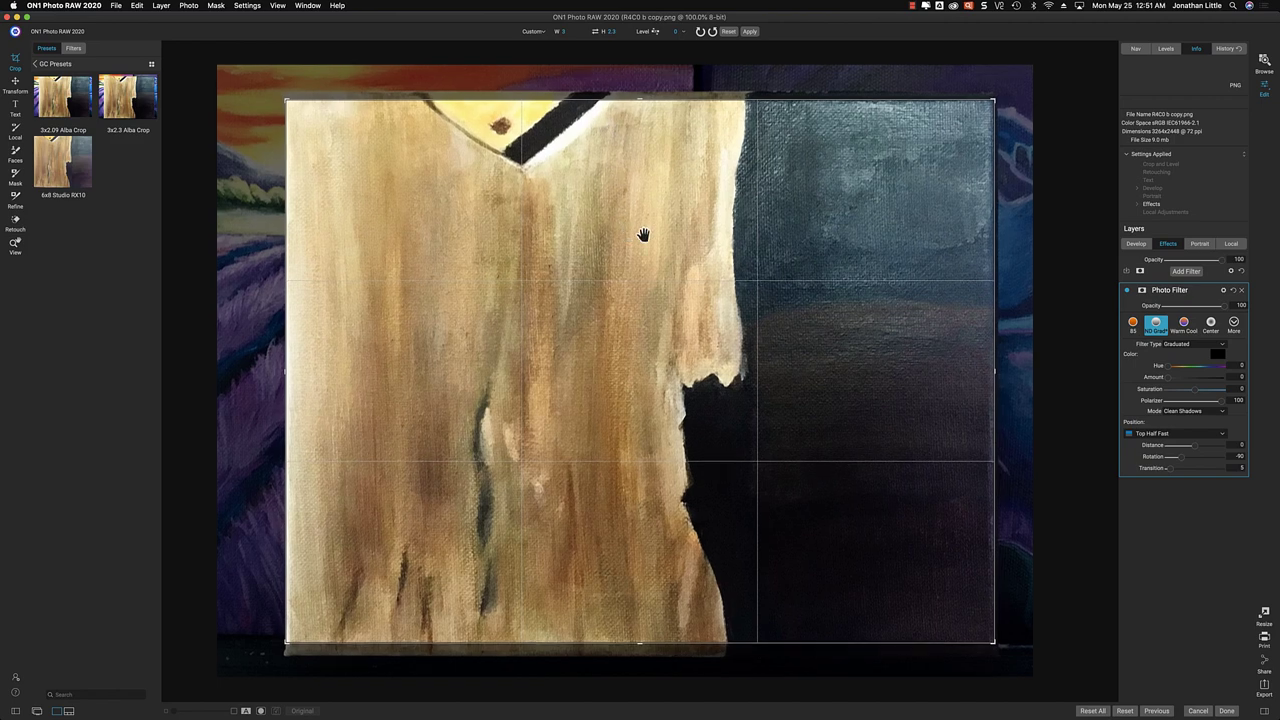
drag(651, 270, 650, 261)
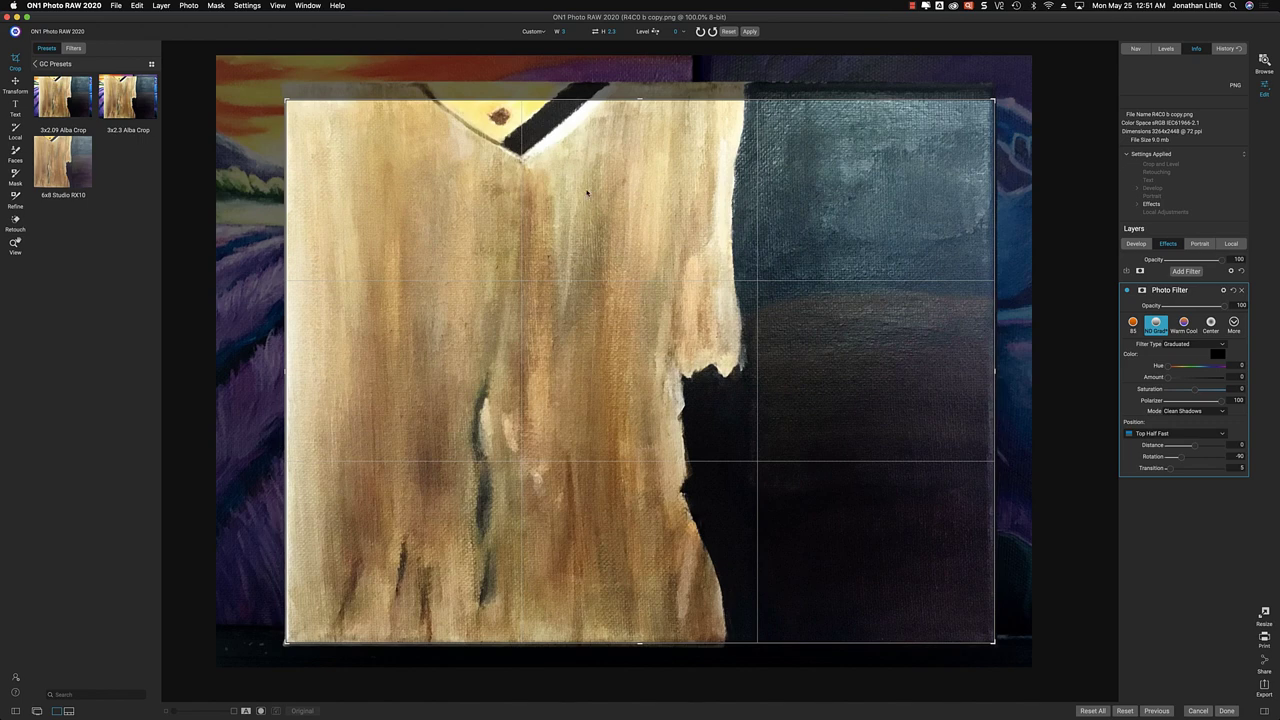
drag(594, 208, 597, 211)
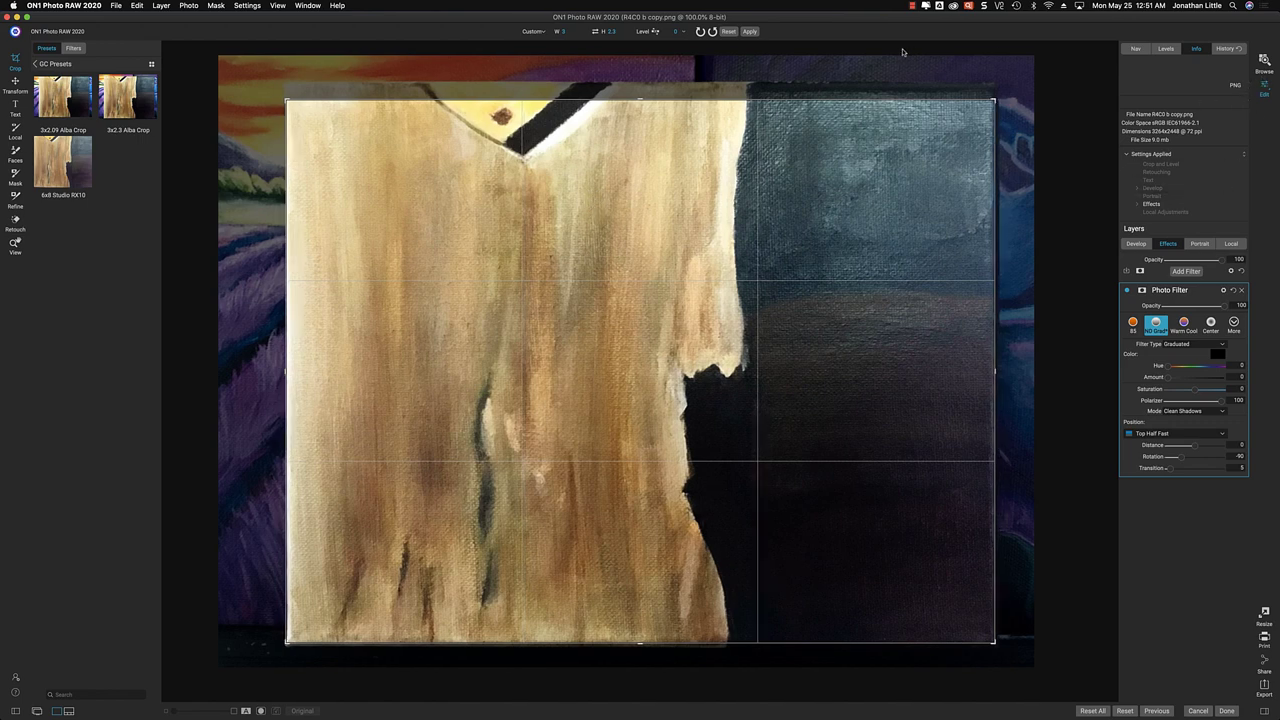
click(750, 31)
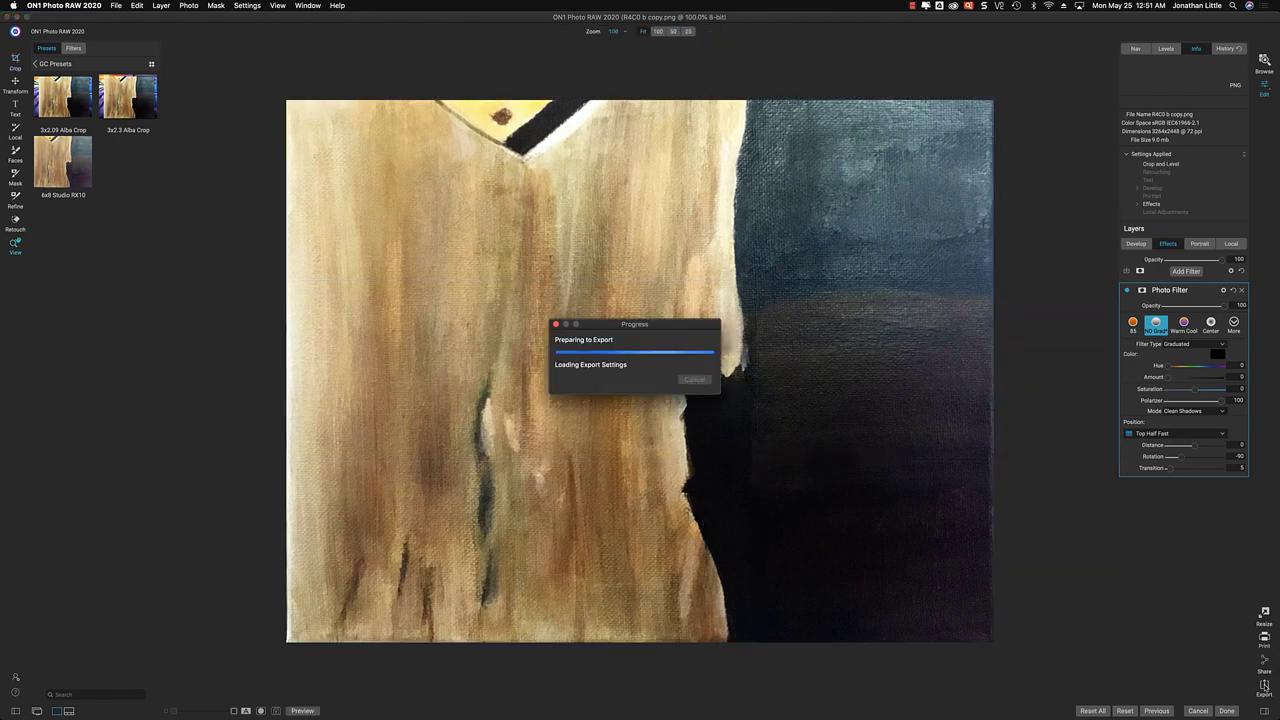
Export the tile as a 3 × 2.3 in PNG to Alba Village Exports
key(super+shift+e)
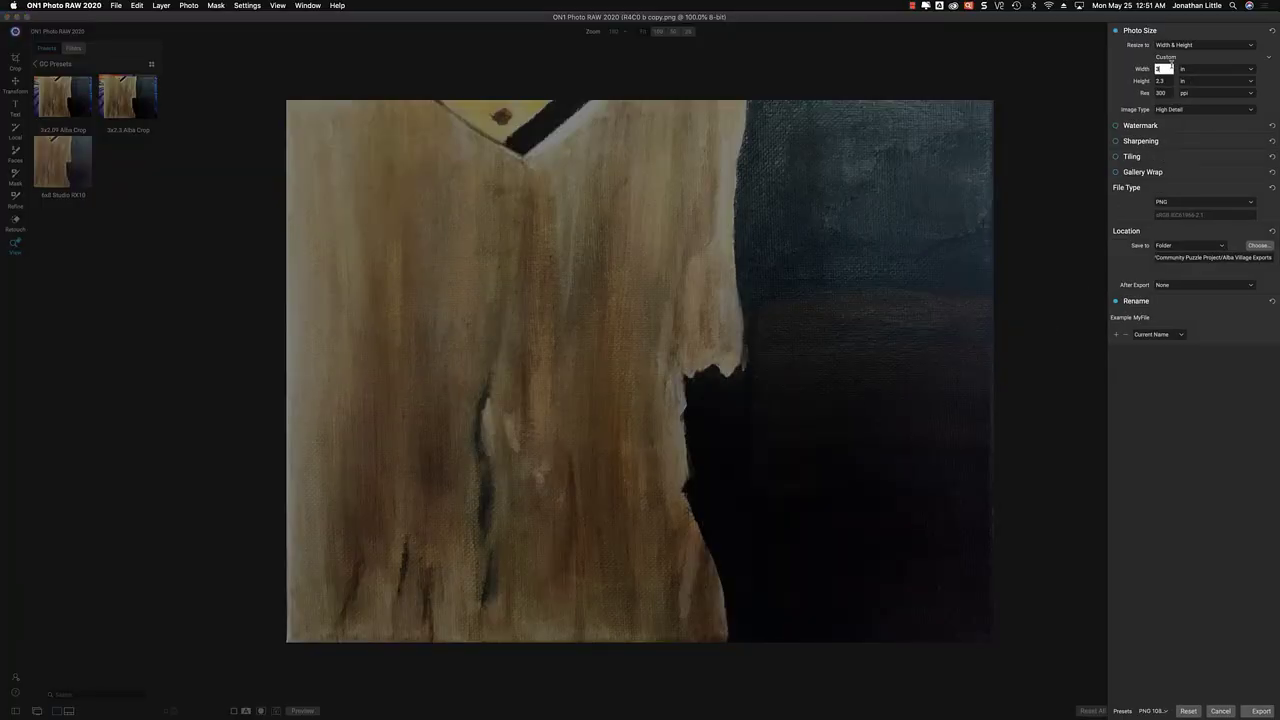
click(1166, 81)
click(1265, 709)
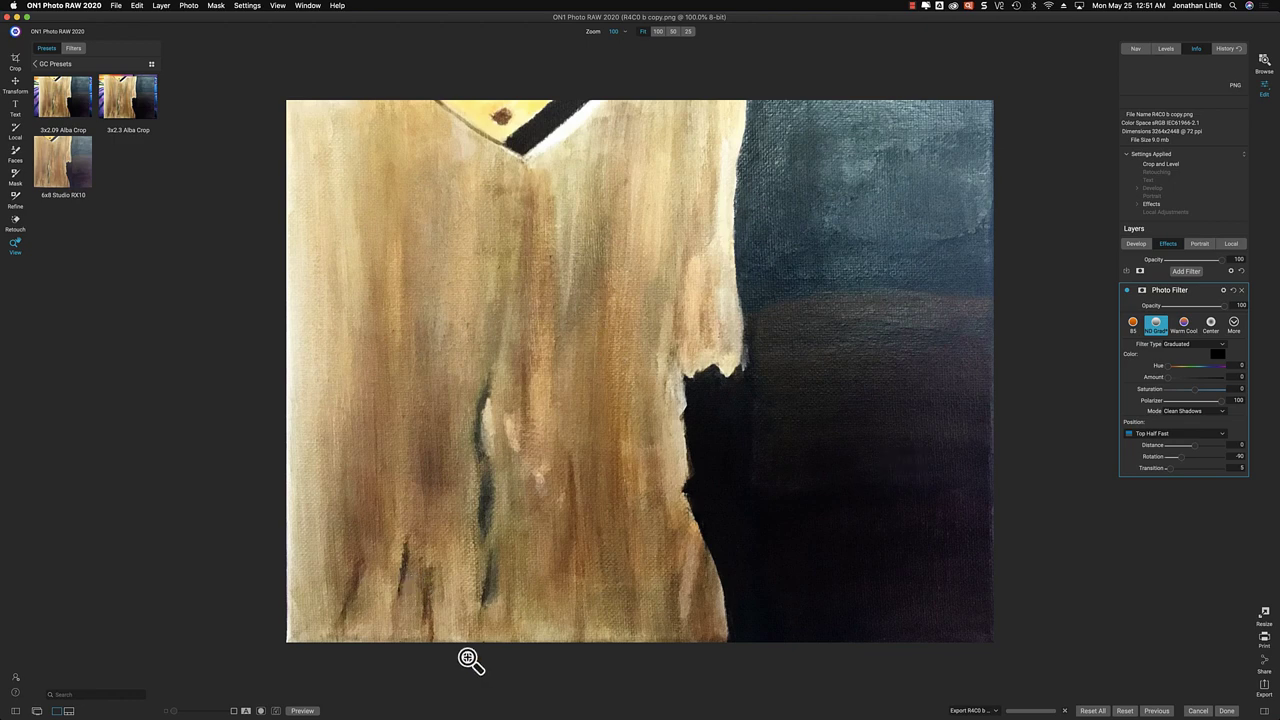
mouse_move(503, 717)
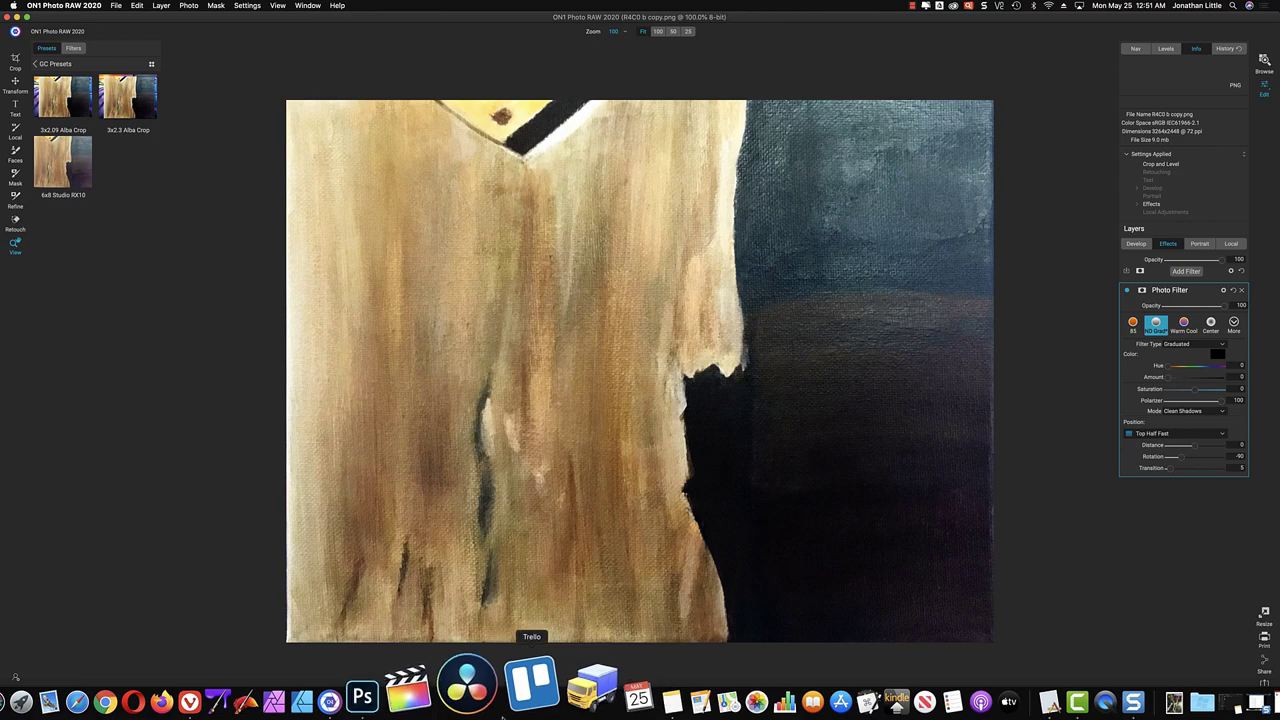
Hide the old R4C0 b copy layer in Photoshop and select R4C0 b copy.png in Alba Village Exports
click(418, 695)
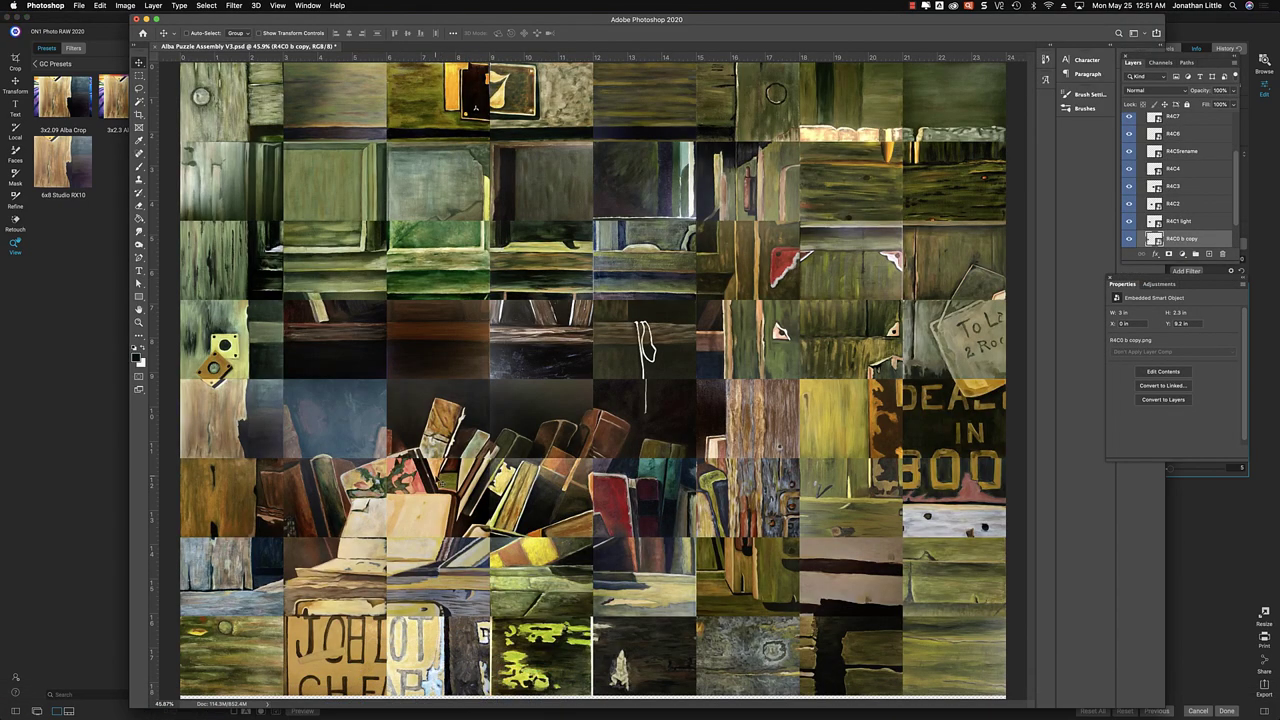
click(1129, 239)
mouse_move(60, 700)
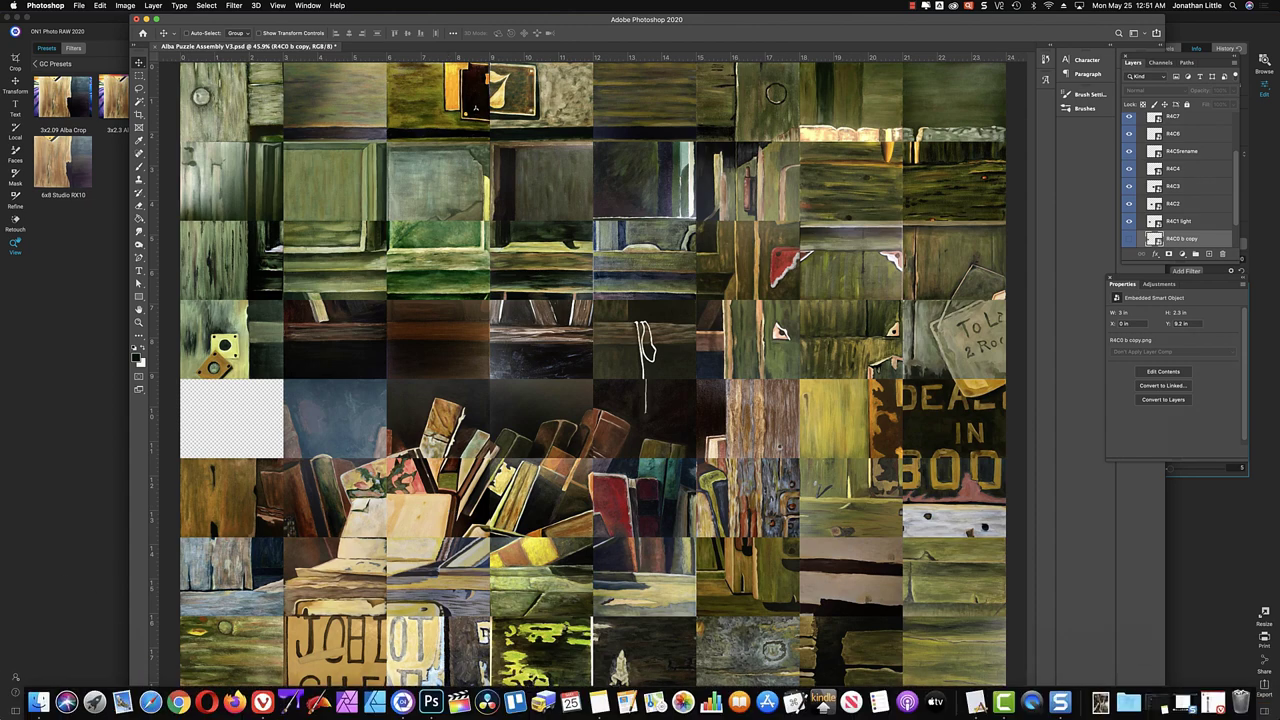
click(40, 685)
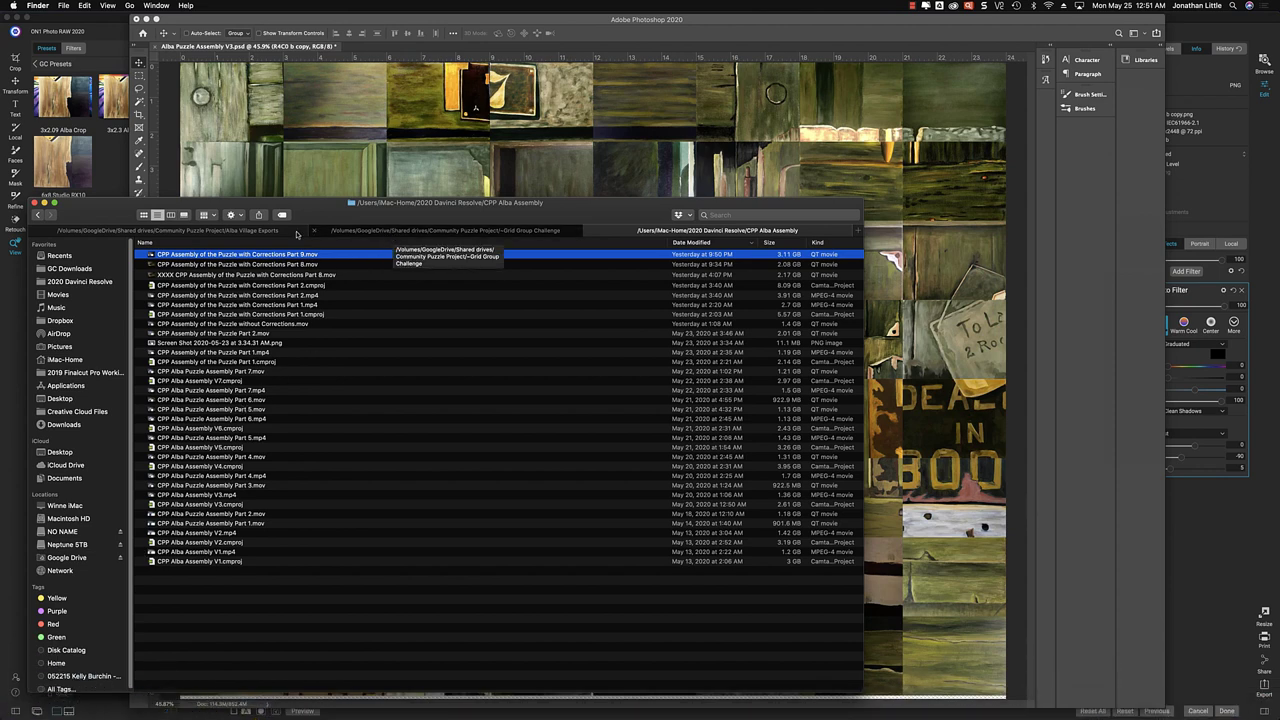
click(251, 232)
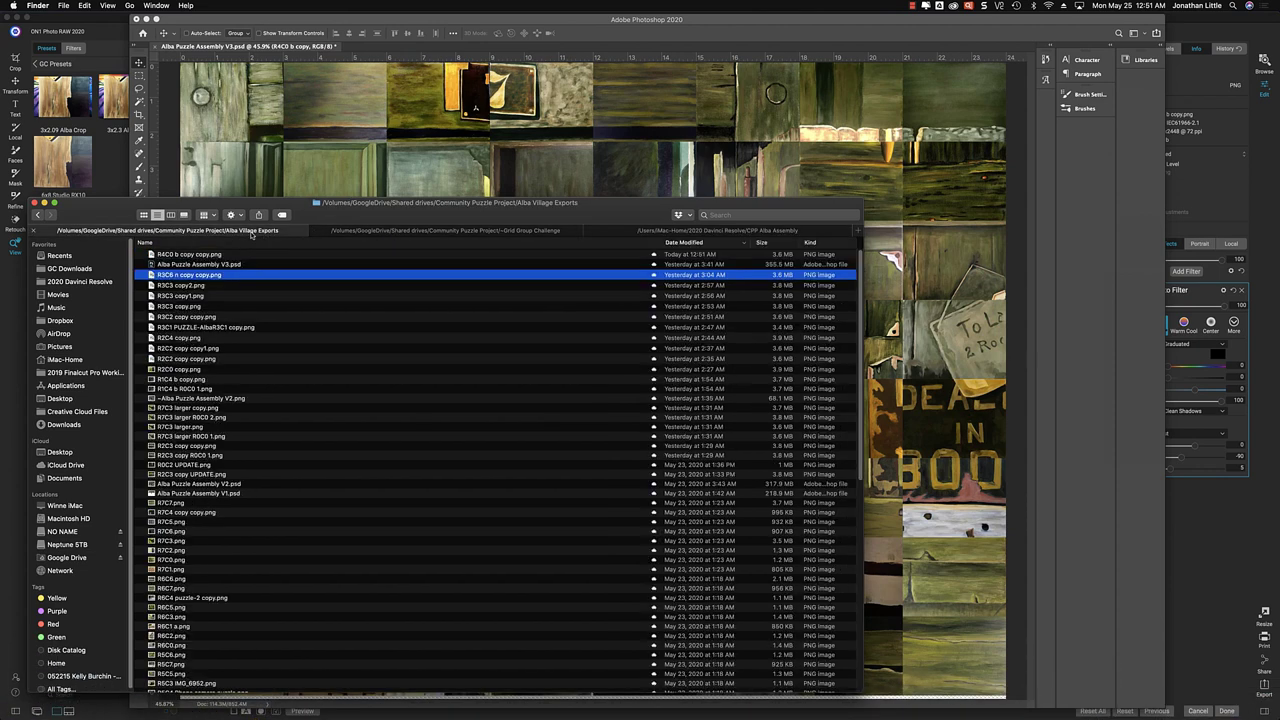
click(184, 256)
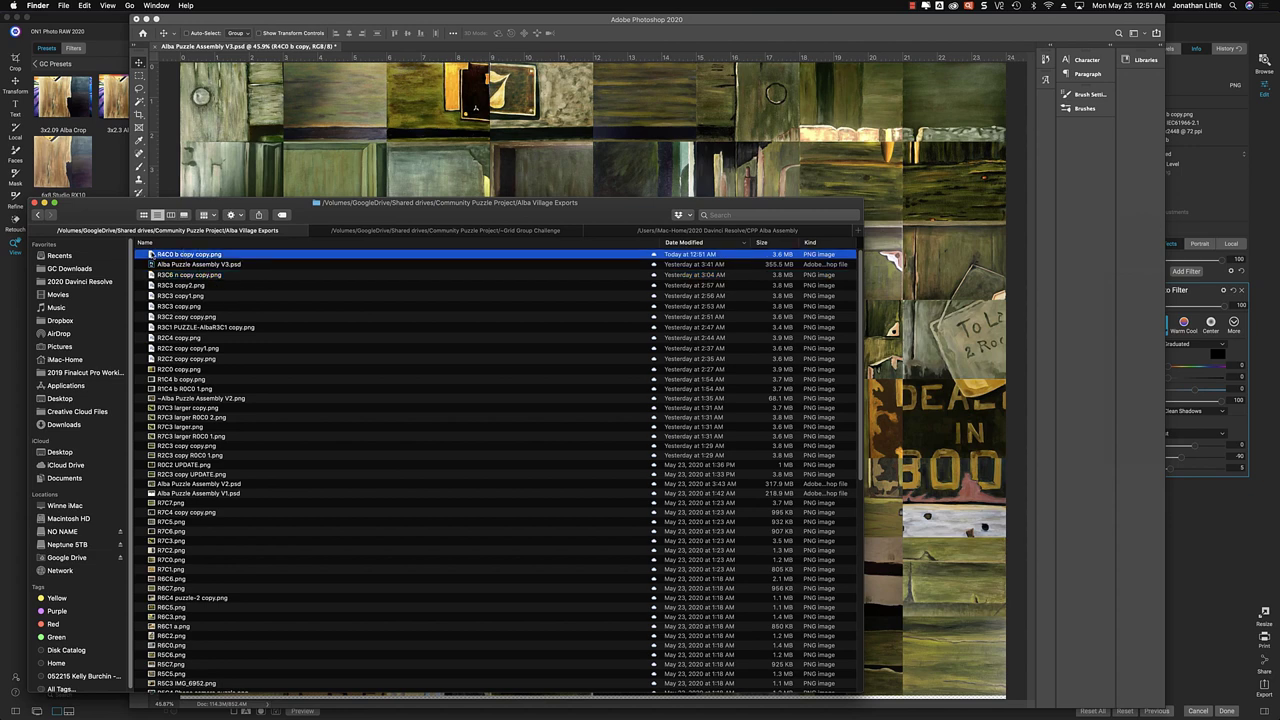
Drop R4C0 b copy.png into row 5's empty first cell, commit it, and save
drag(151, 256, 386, 177)
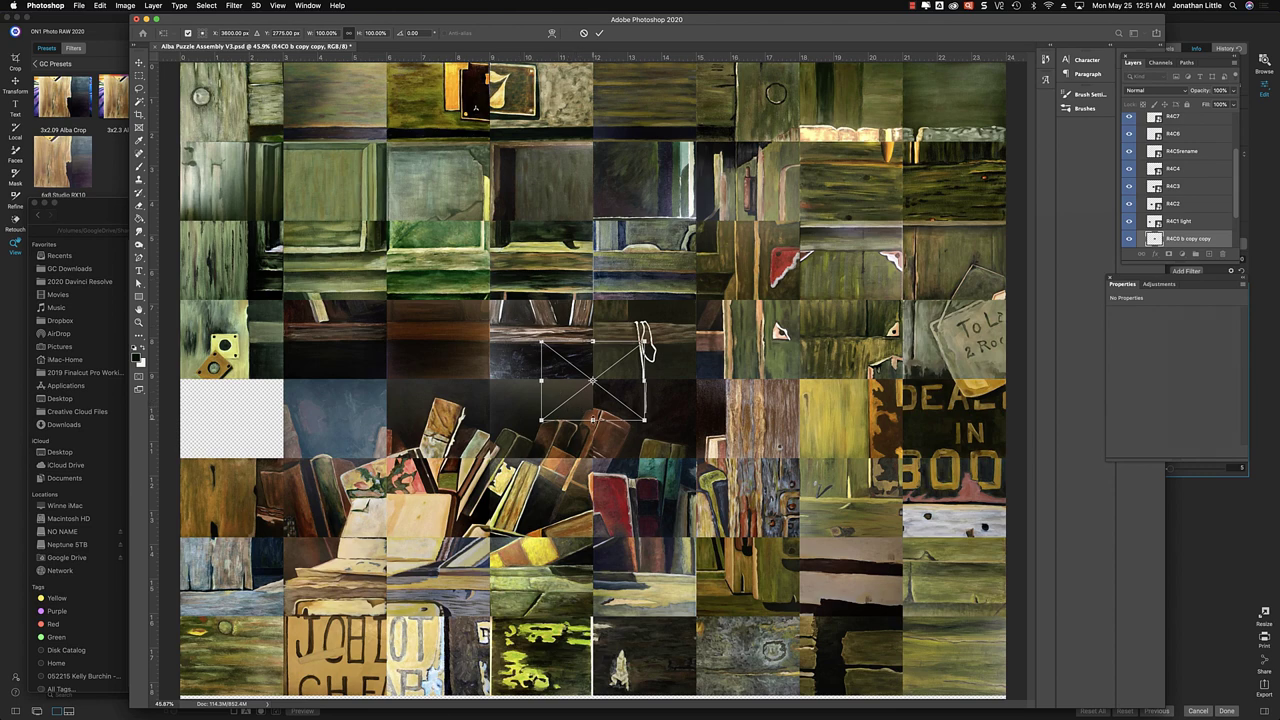
drag(615, 385, 246, 449)
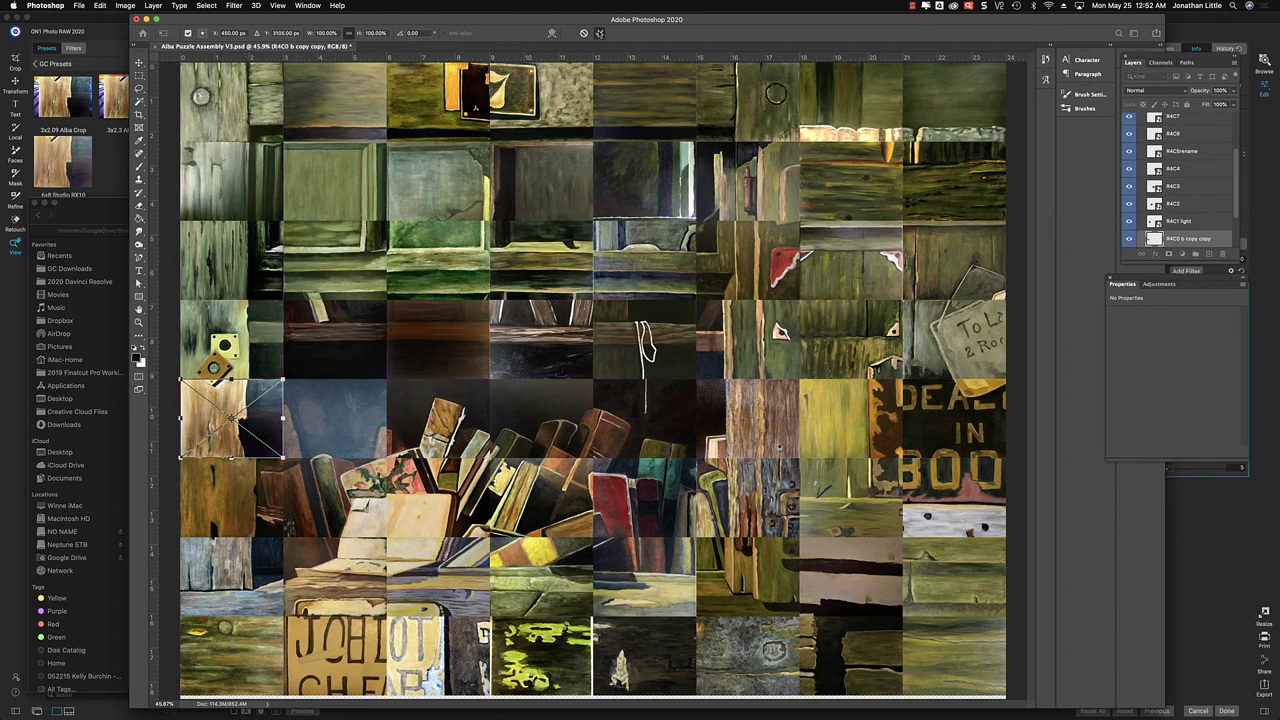
click(599, 33)
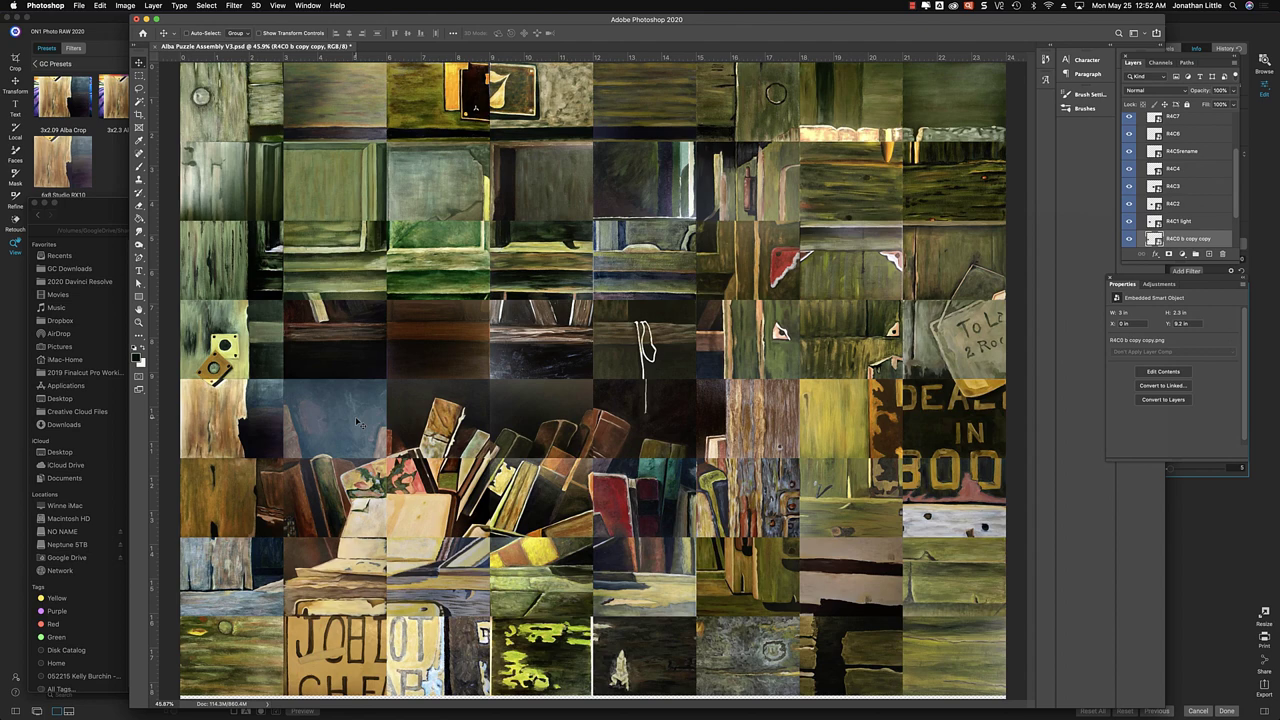
key(super+s)
Add a Color Balance adjustment layer above the new R4C0 b copy copy tile
click(1191, 223)
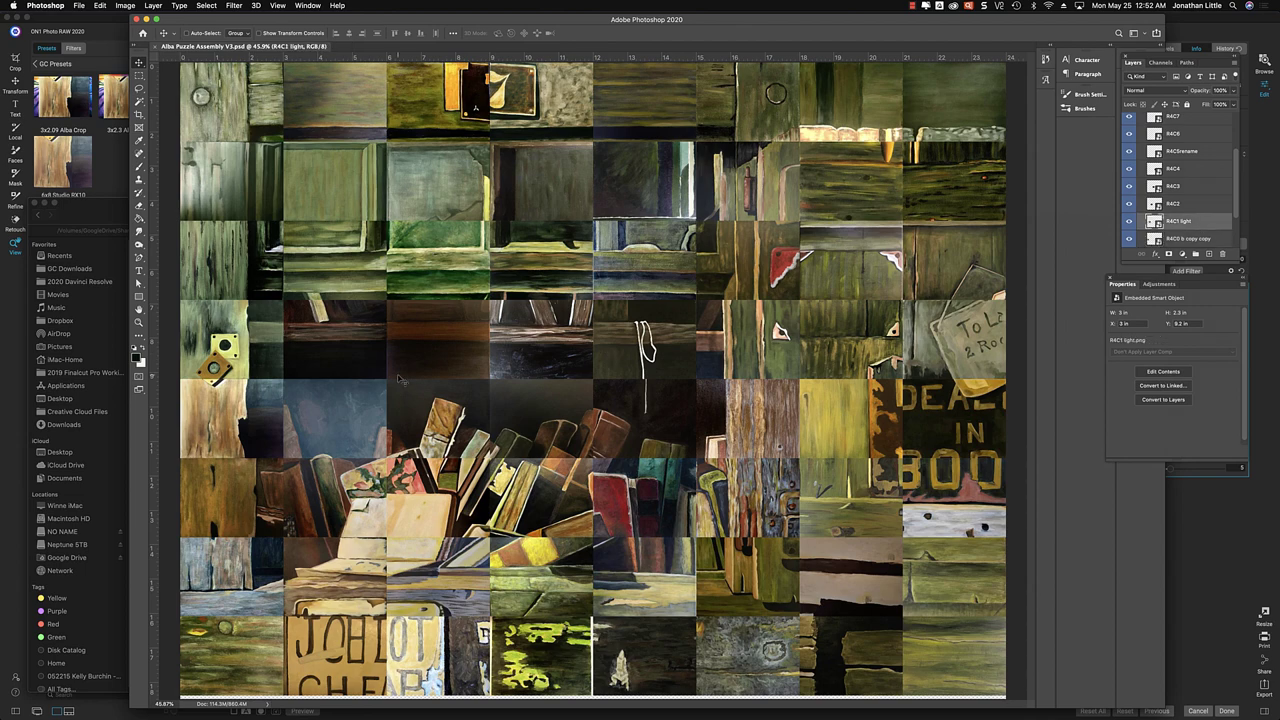
click(1179, 240)
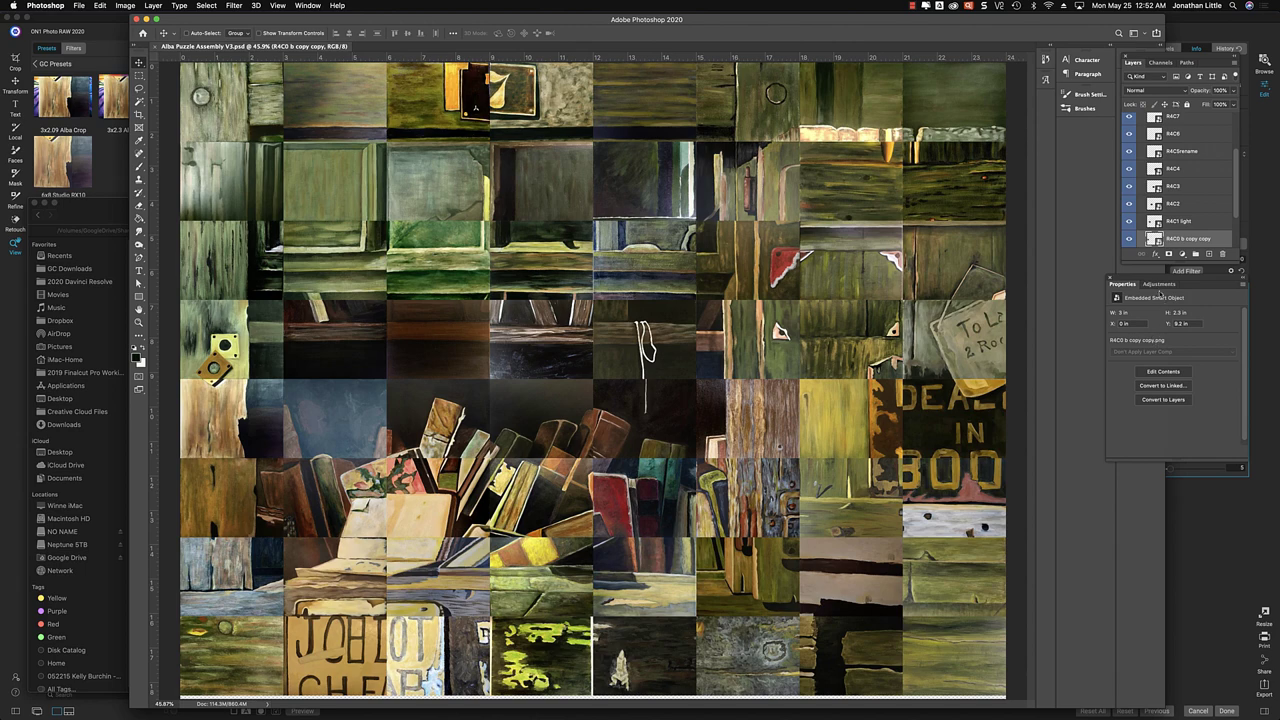
click(1159, 284)
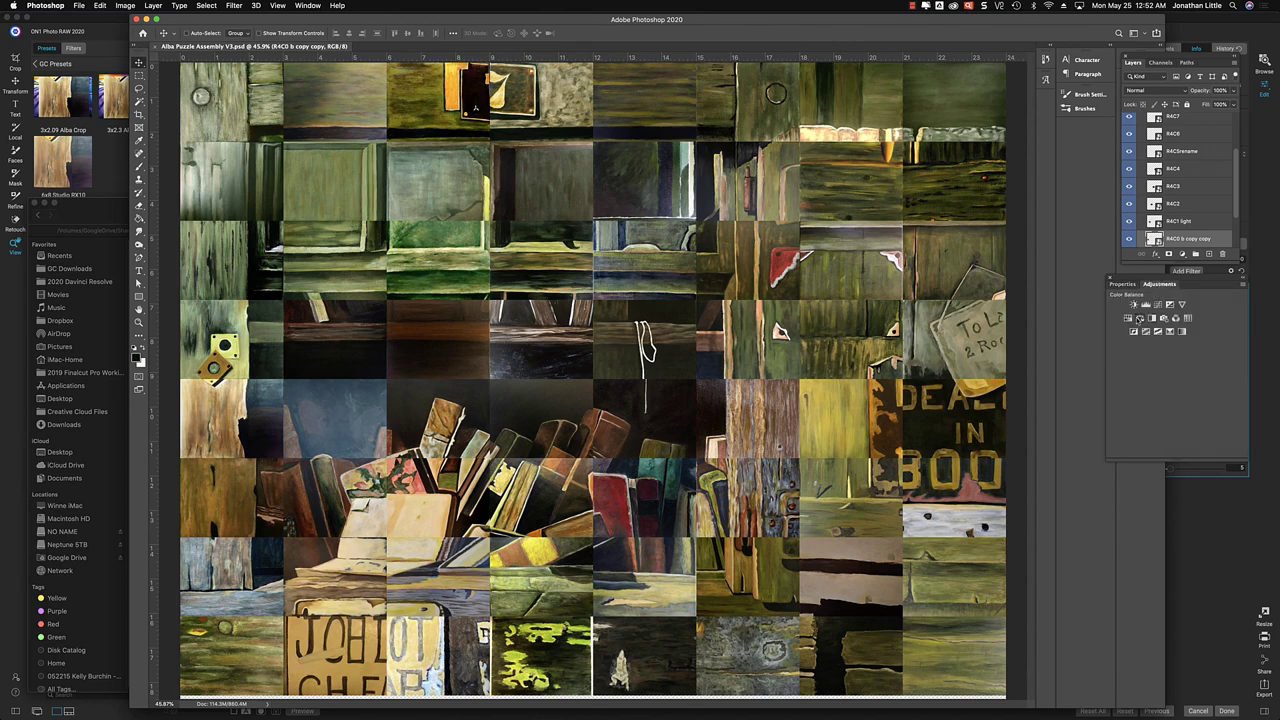
click(1139, 318)
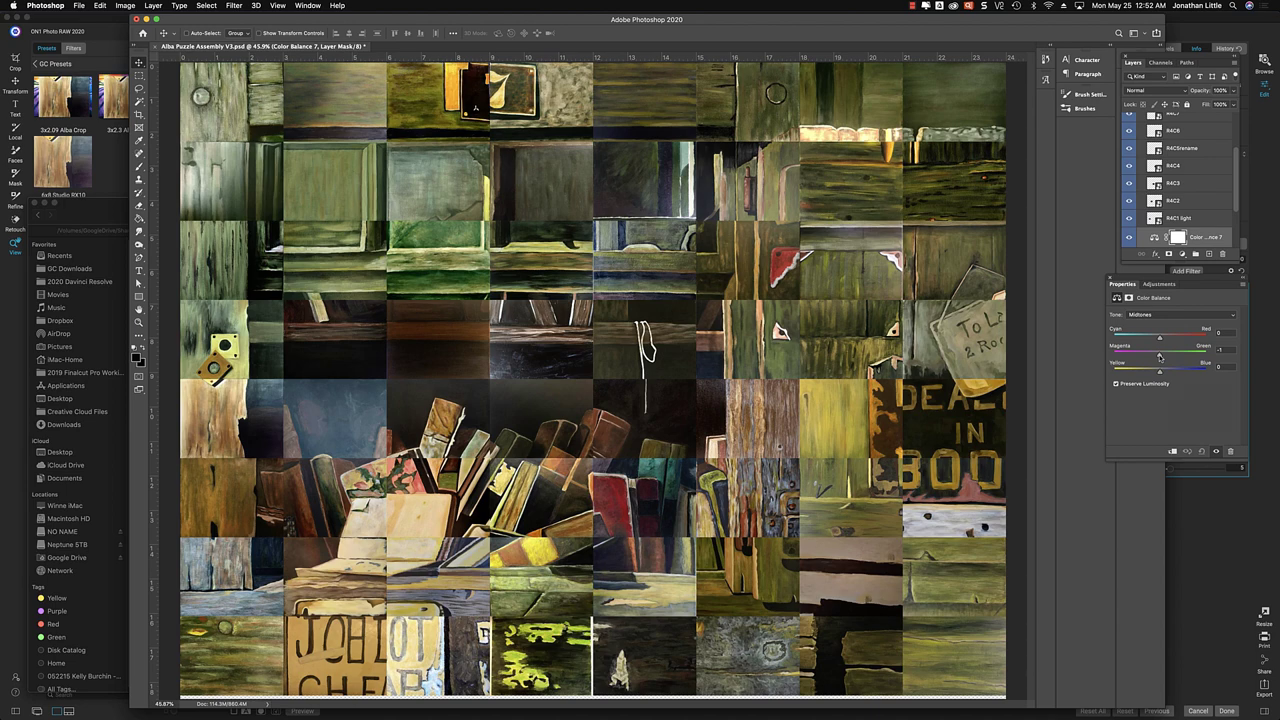
Shift the midtones toward green and cyan, compare, and merge the adjustment into the tile
drag(1160, 357, 1176, 354)
drag(1160, 340, 1149, 340)
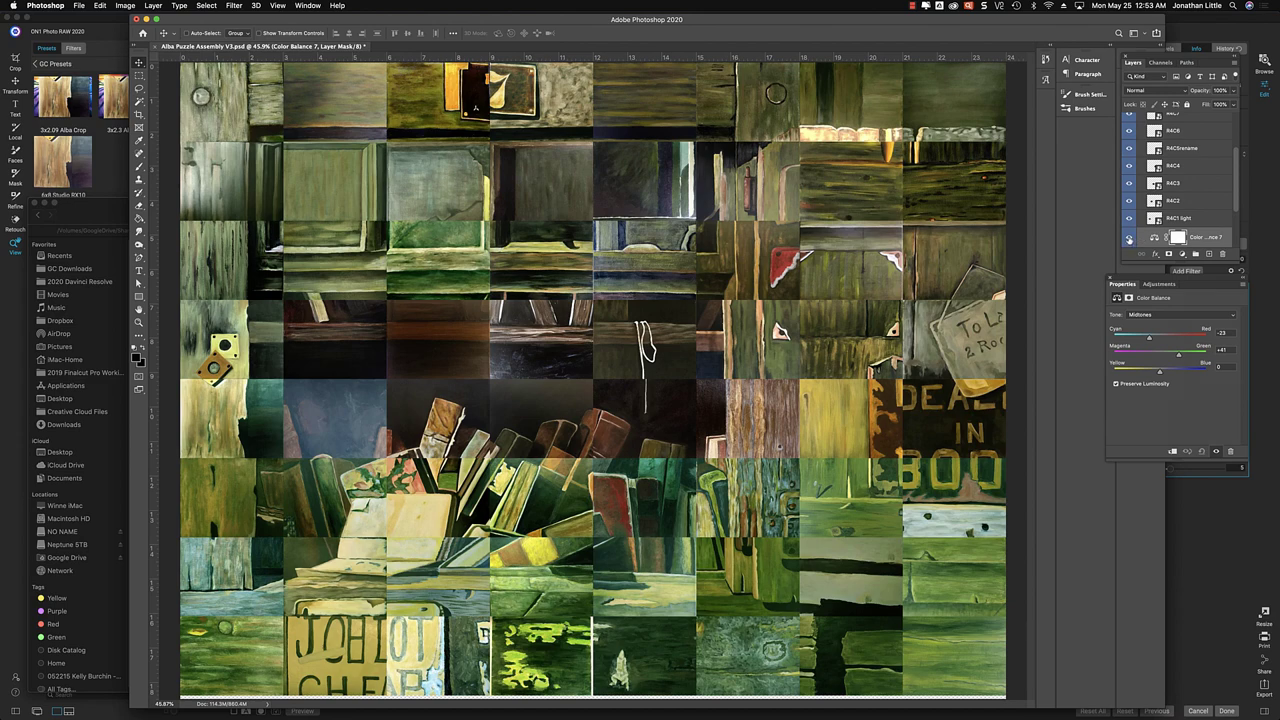
click(1129, 238)
click(1129, 238)
click(1129, 238)
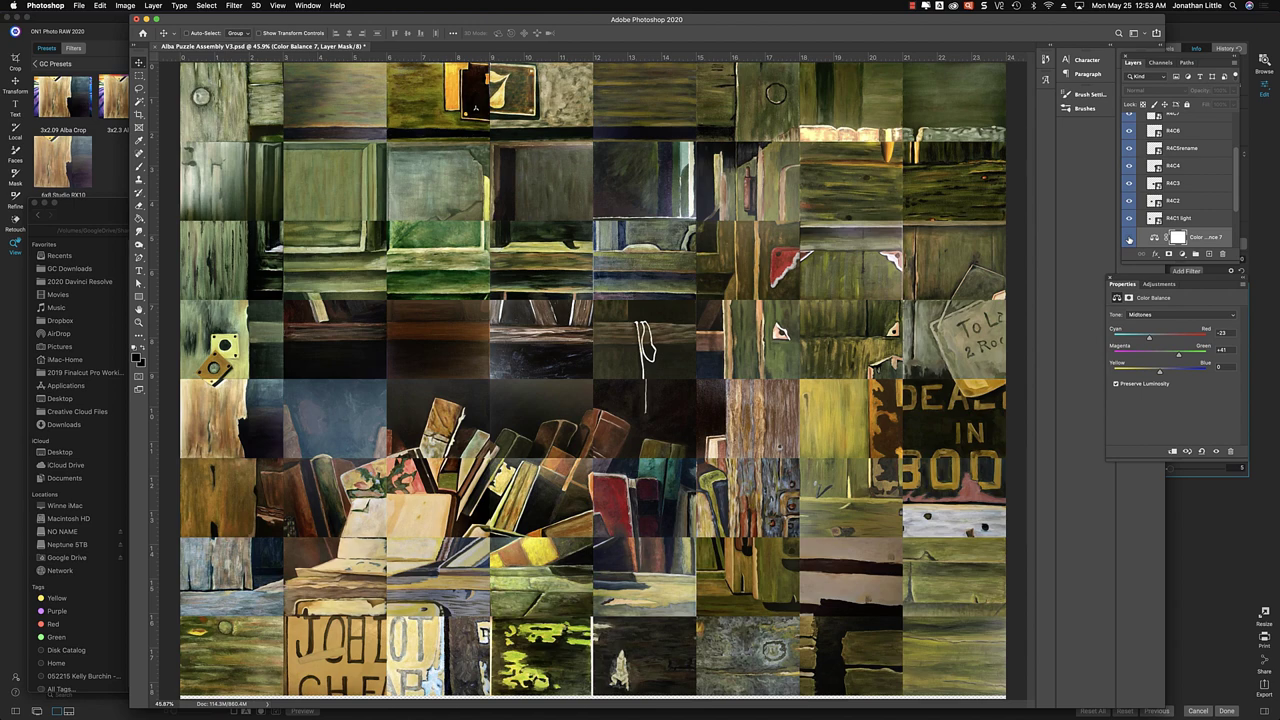
click(1129, 238)
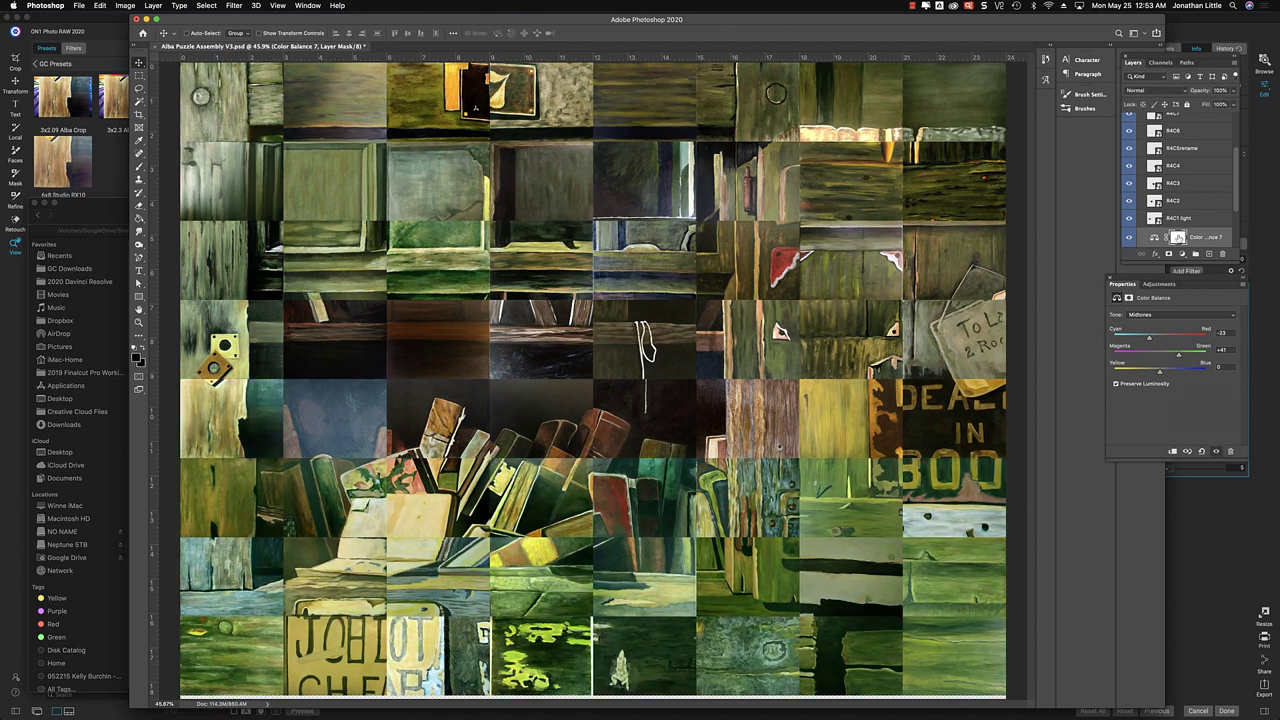
scroll(1184, 234, down, 2)
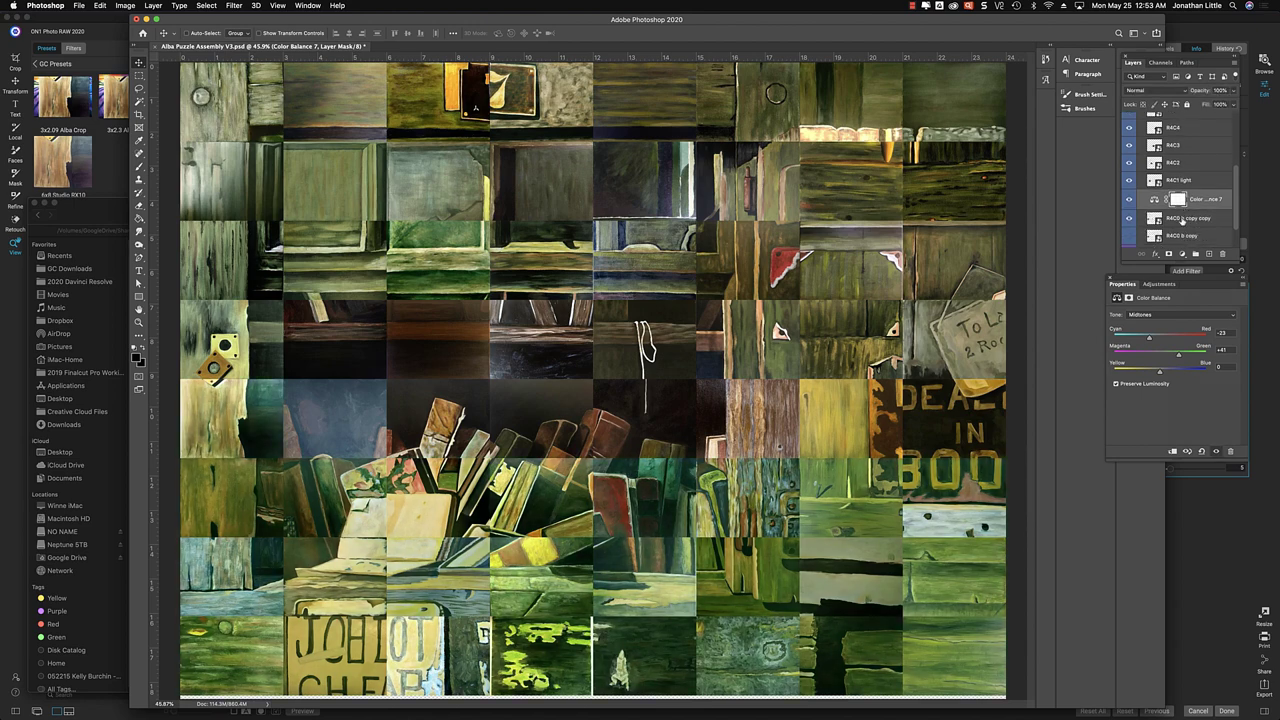
key(super+e)
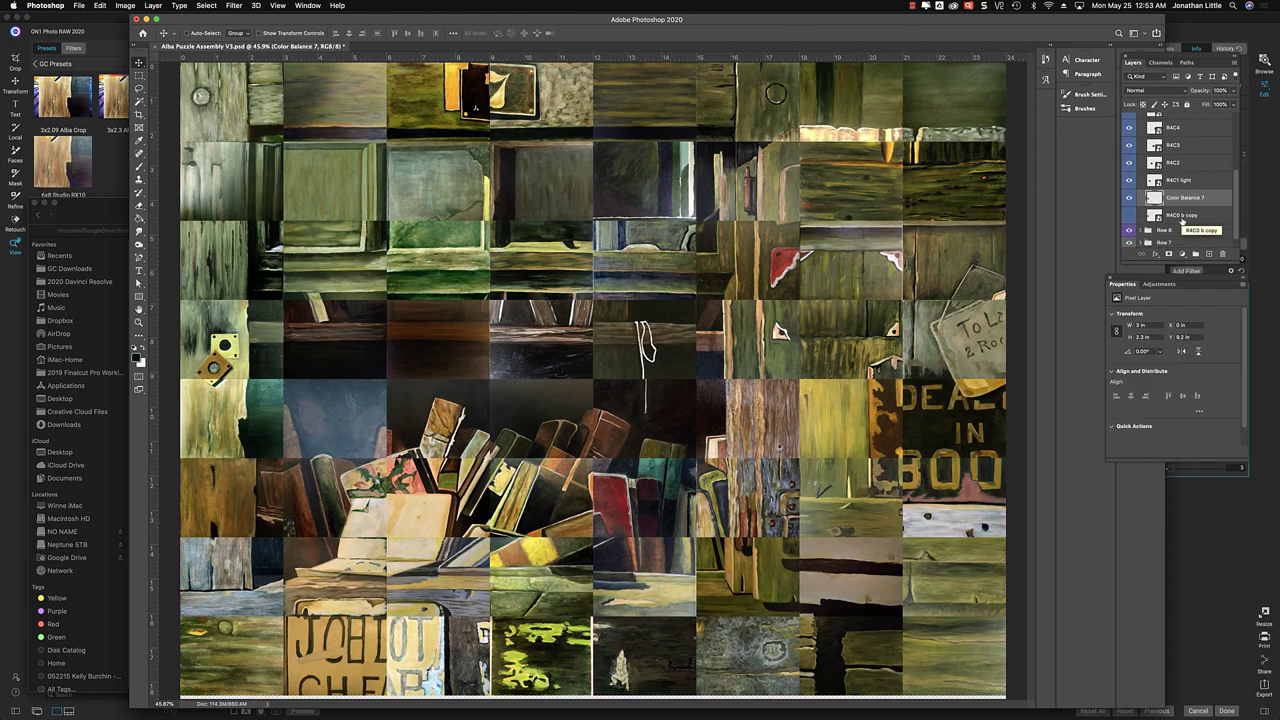
Check the R4C1 light layer in Photoshop by hiding and showing it
click(1168, 188)
click(1131, 184)
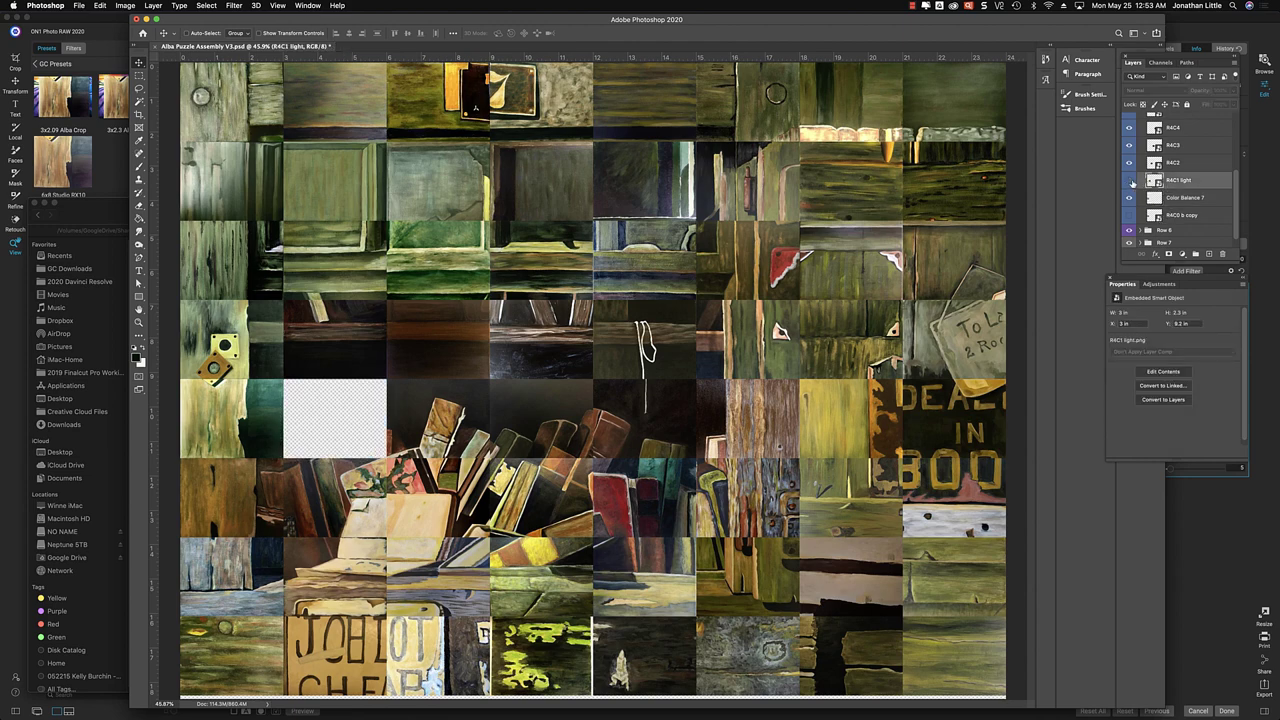
click(1130, 182)
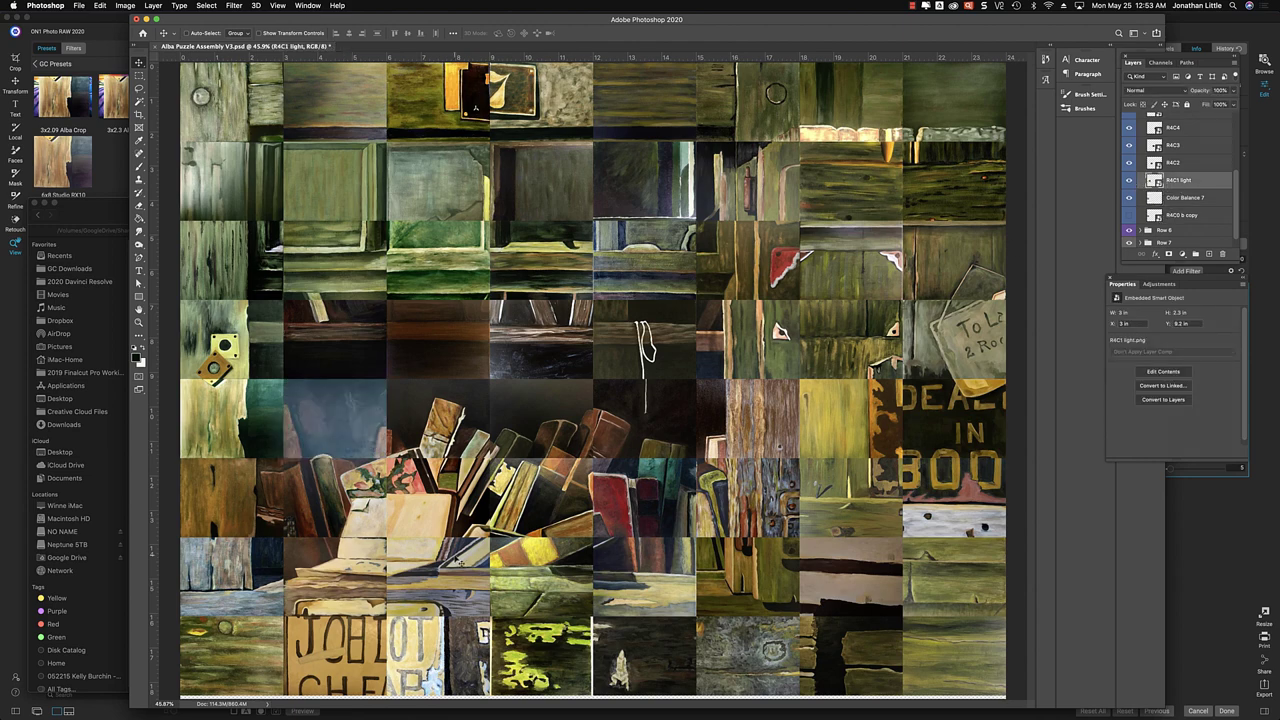
In ON1's browser, open R4C1 light.jpg in the single-image view
mouse_move(413, 704)
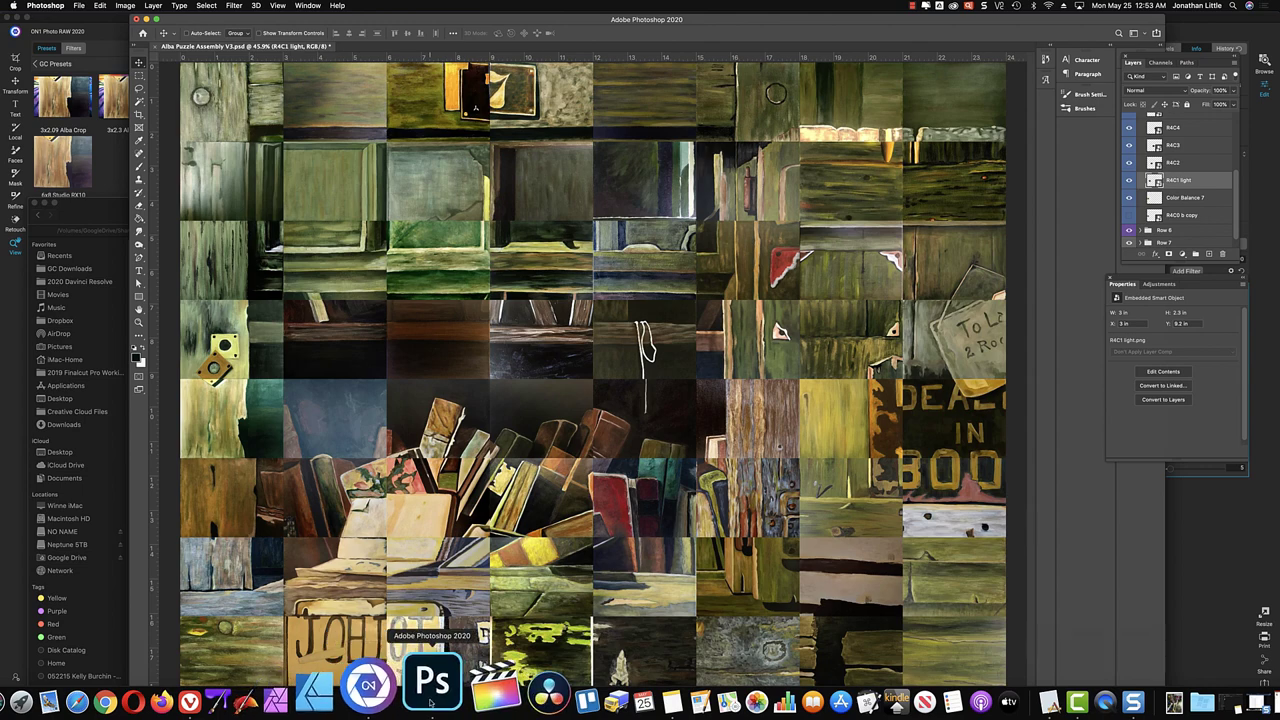
click(368, 695)
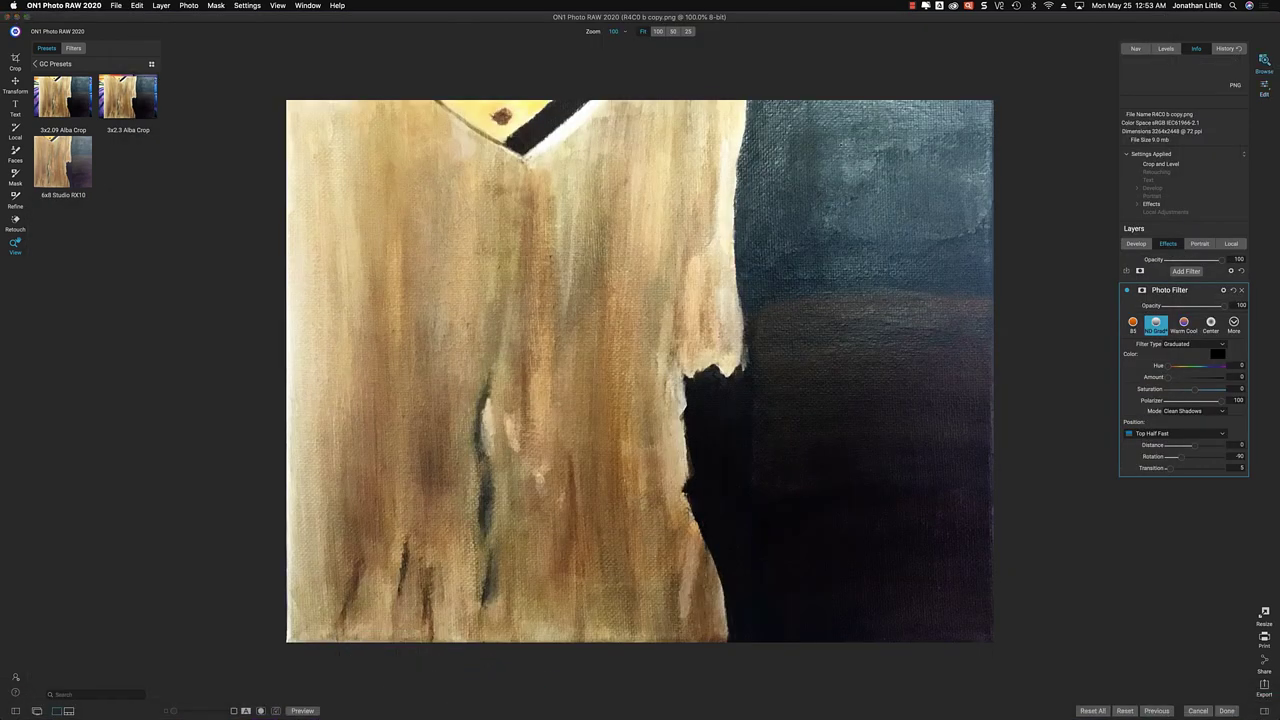
click(1264, 62)
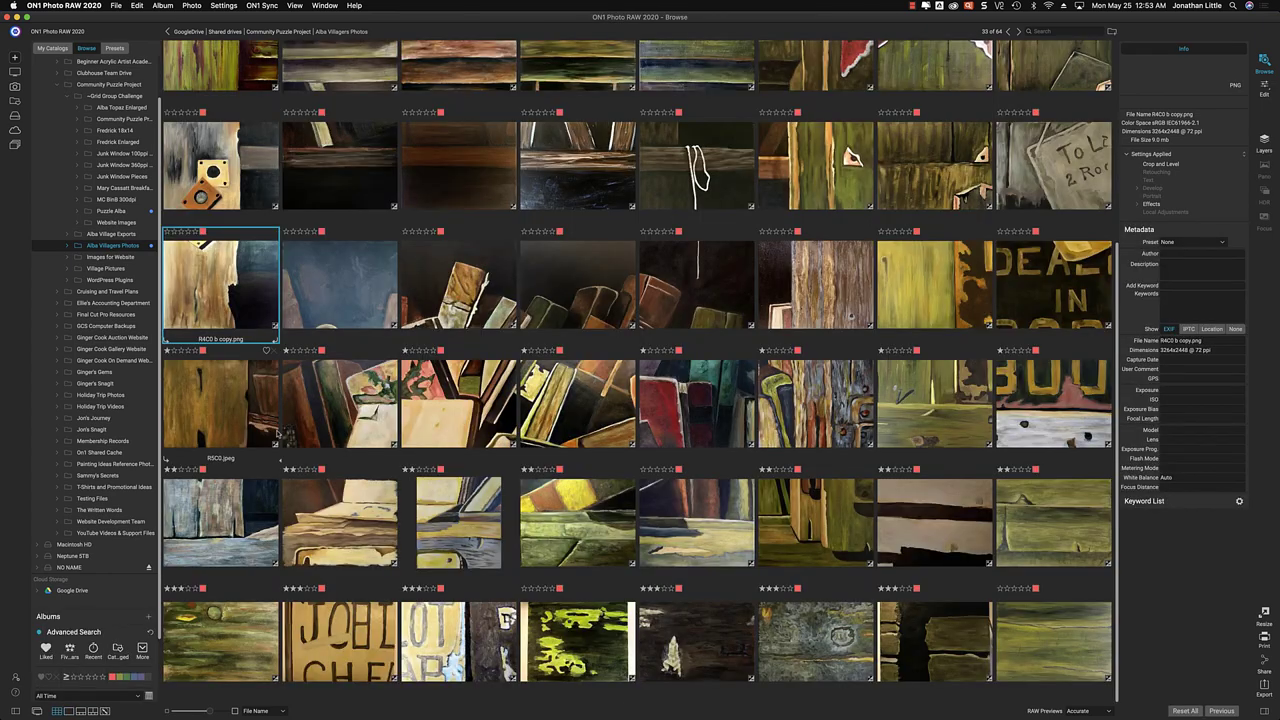
click(350, 287)
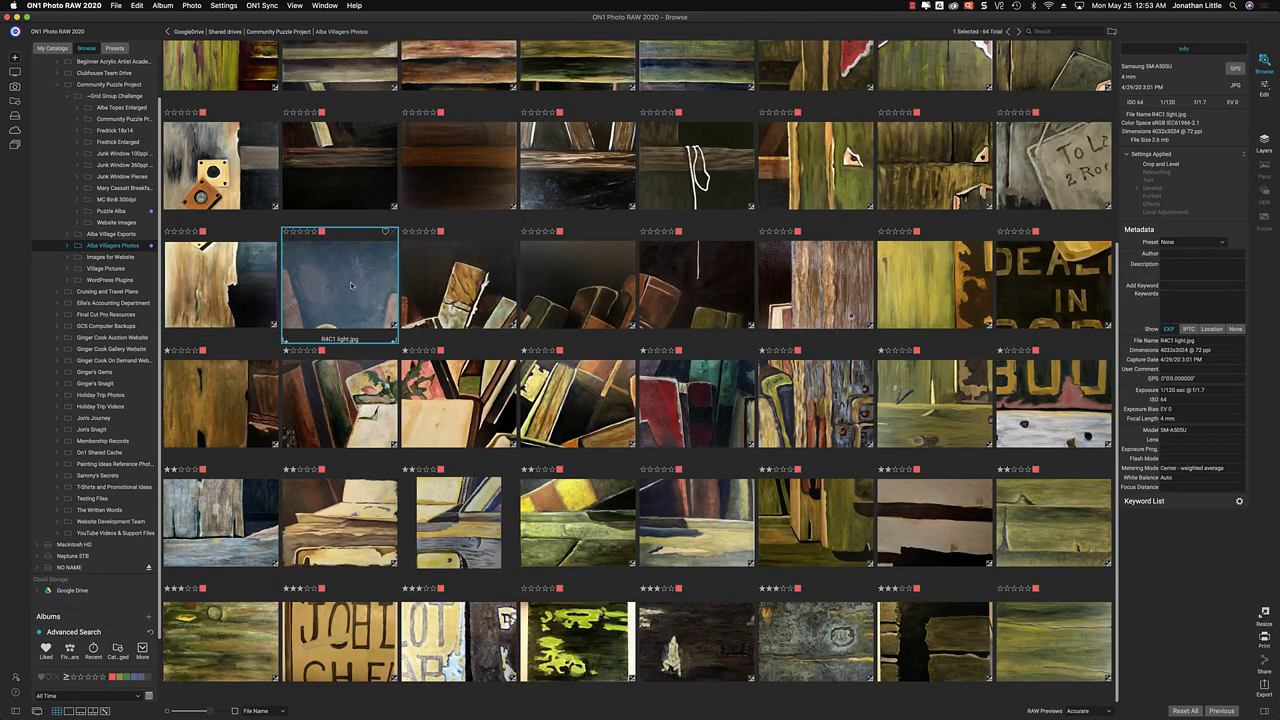
double_click(350, 287)
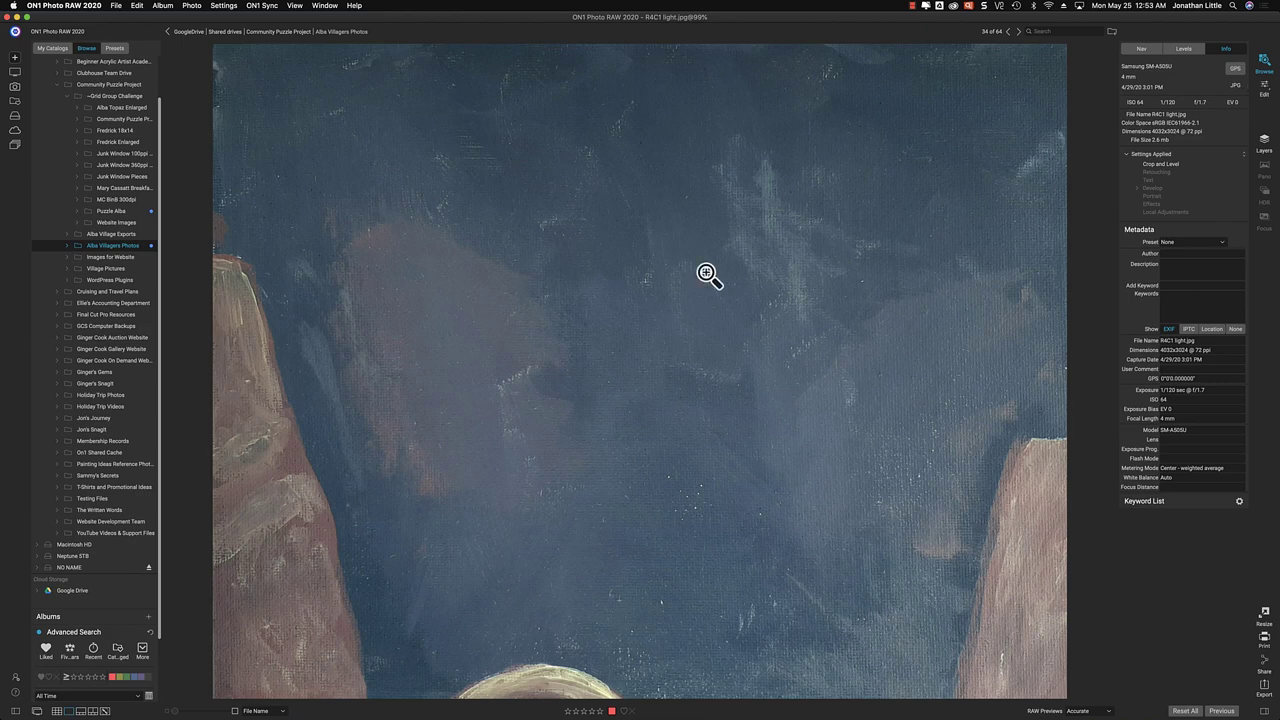
Glance at Photoshop, then open R4C1 light in ON1's Edit module
mouse_move(492, 716)
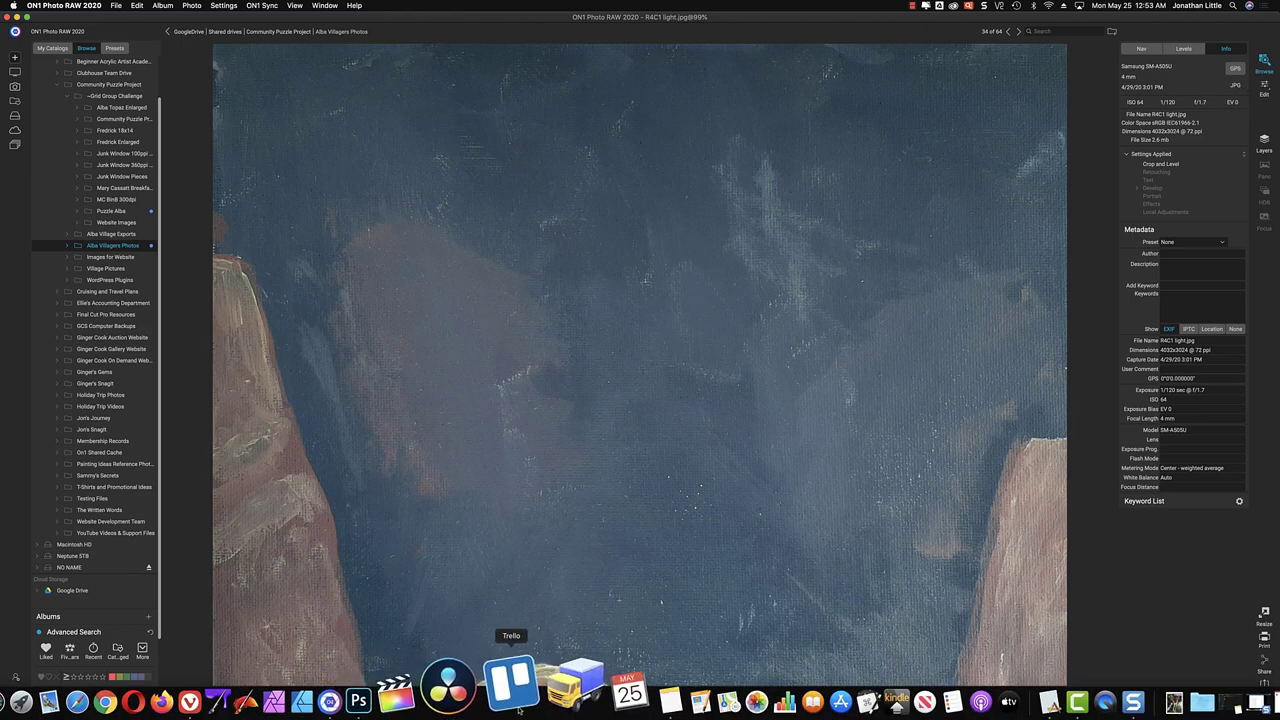
click(430, 685)
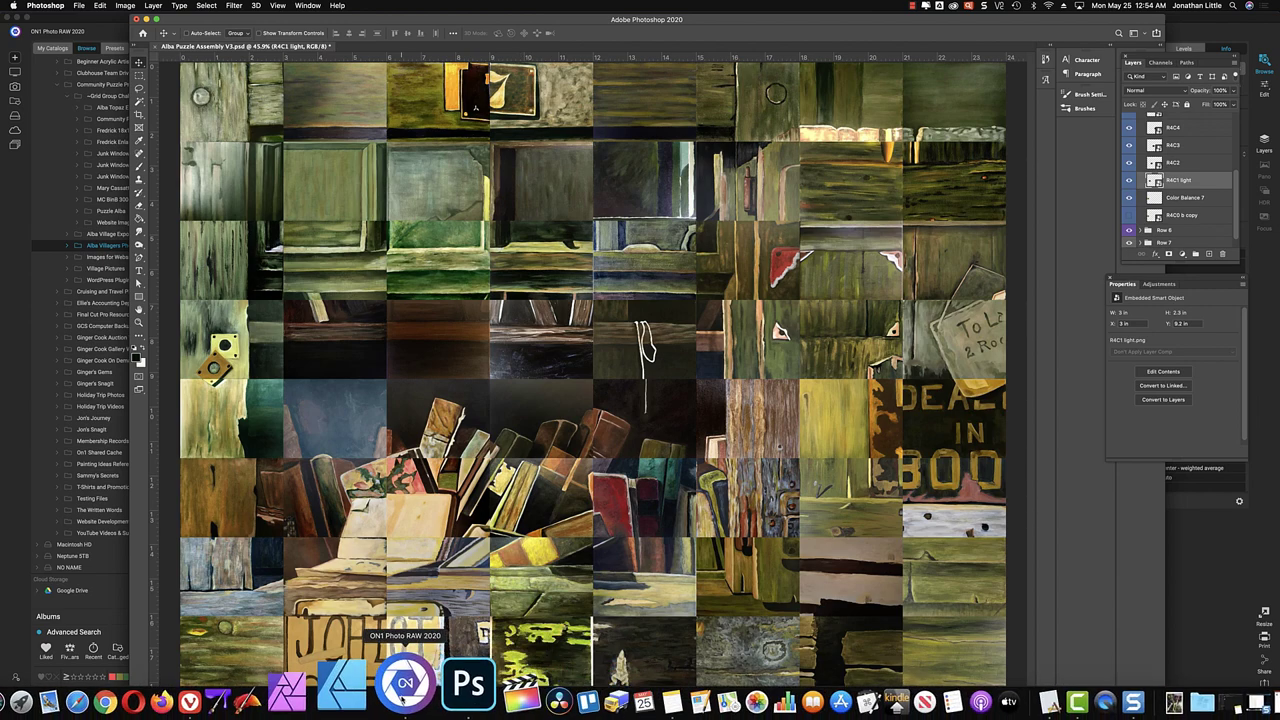
click(407, 683)
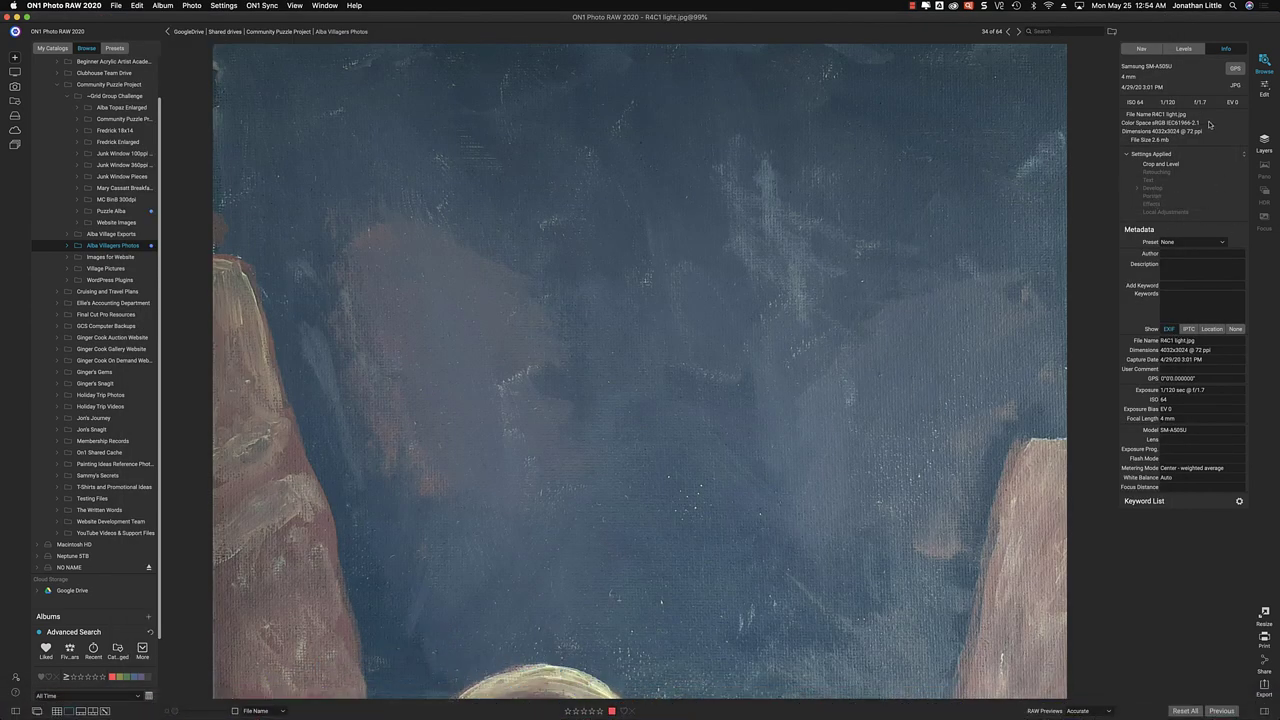
click(1265, 88)
Add an ND Grad Photo Filter with Amount 0 and Polarizer 100
click(1169, 247)
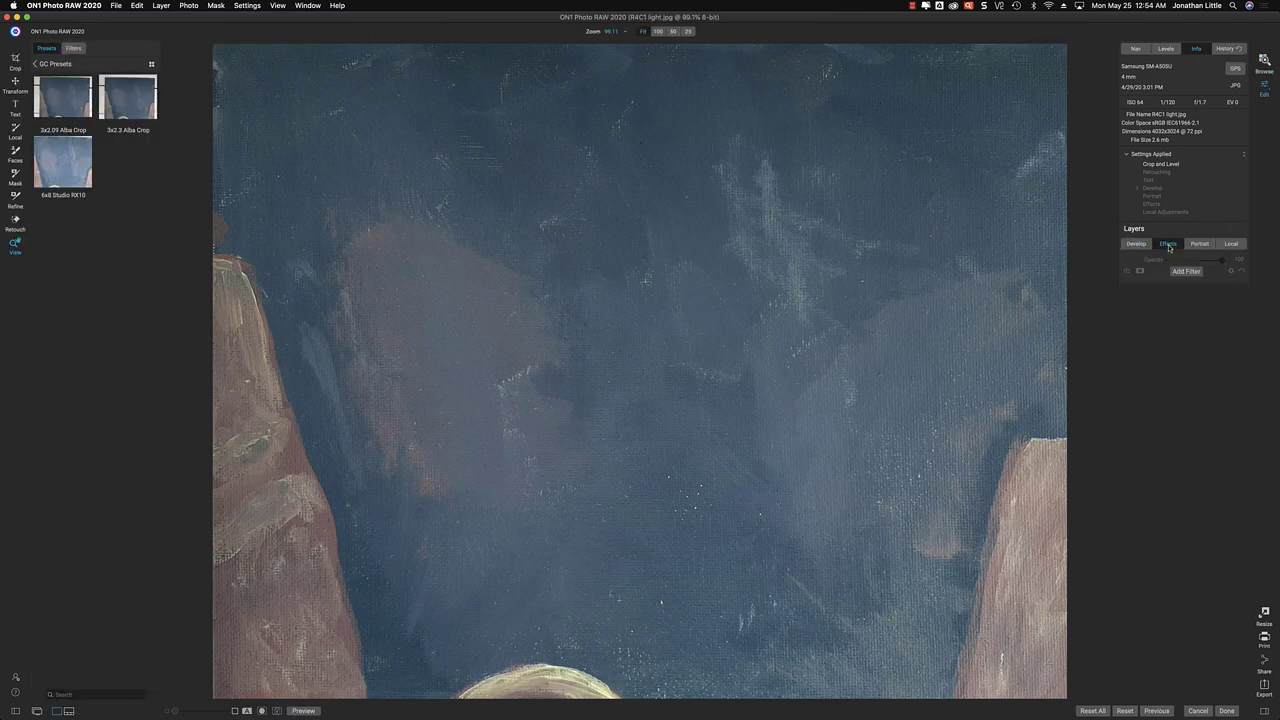
click(1184, 274)
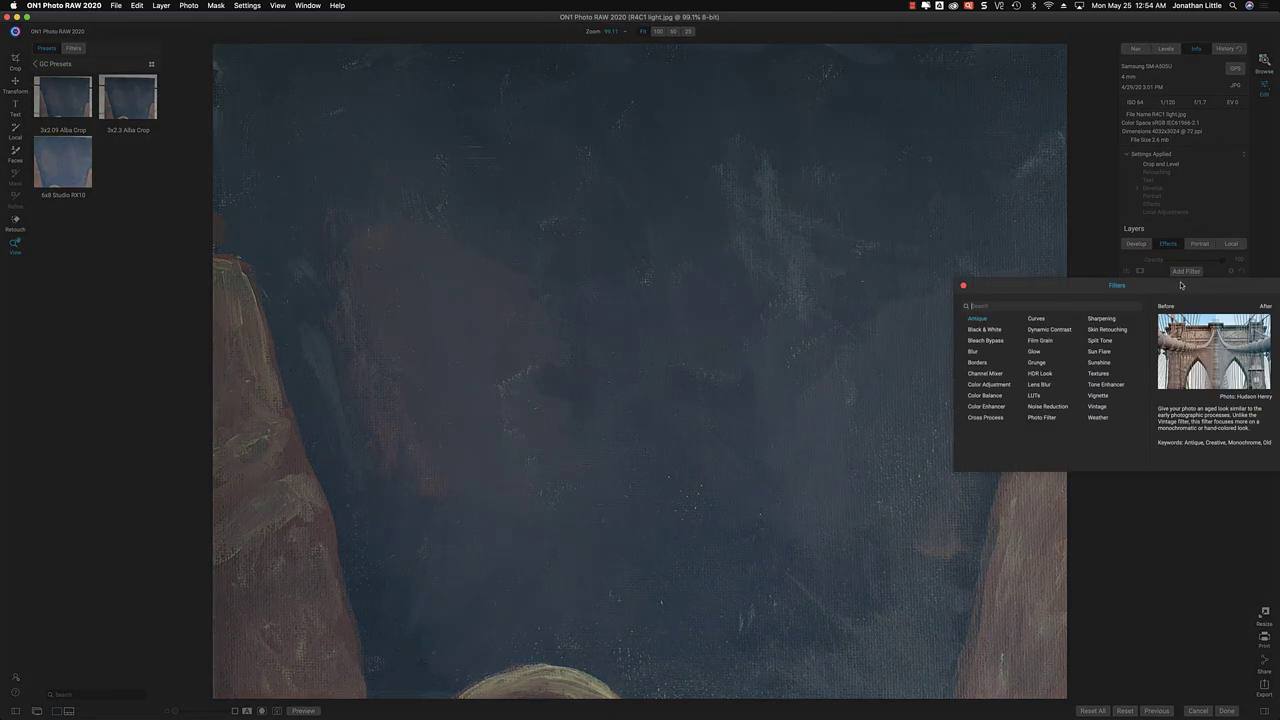
click(1040, 418)
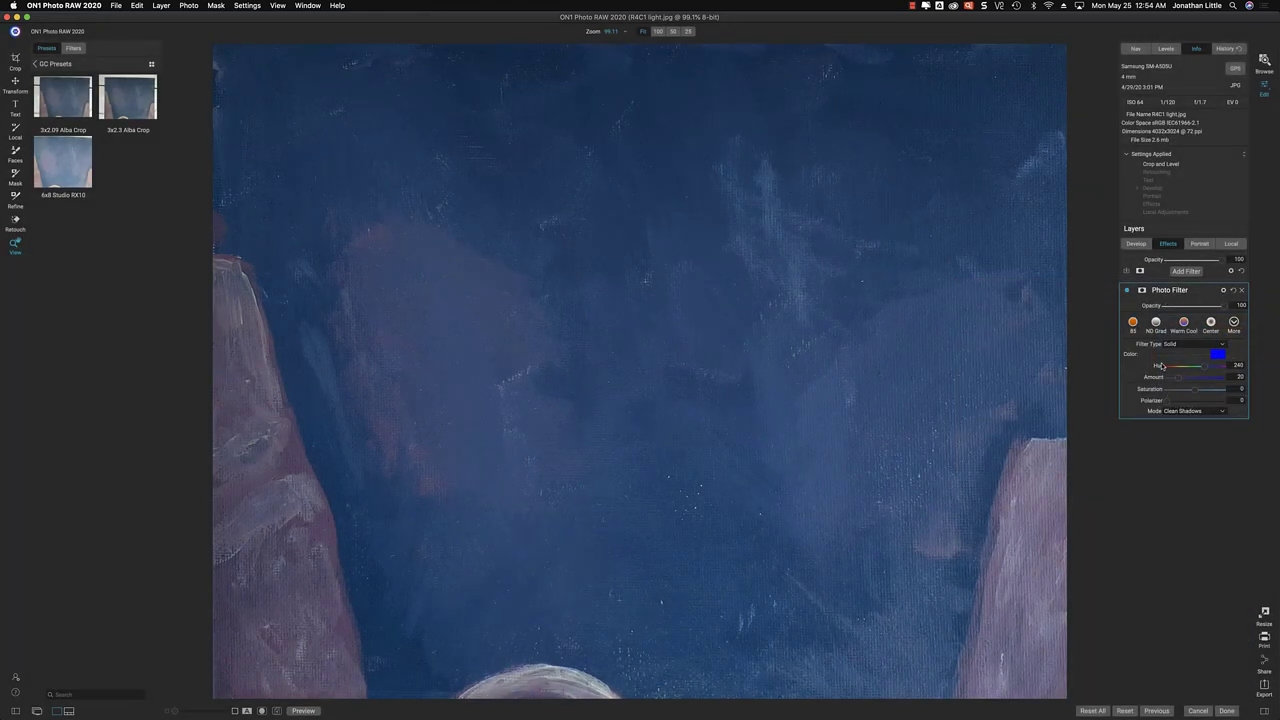
click(1156, 323)
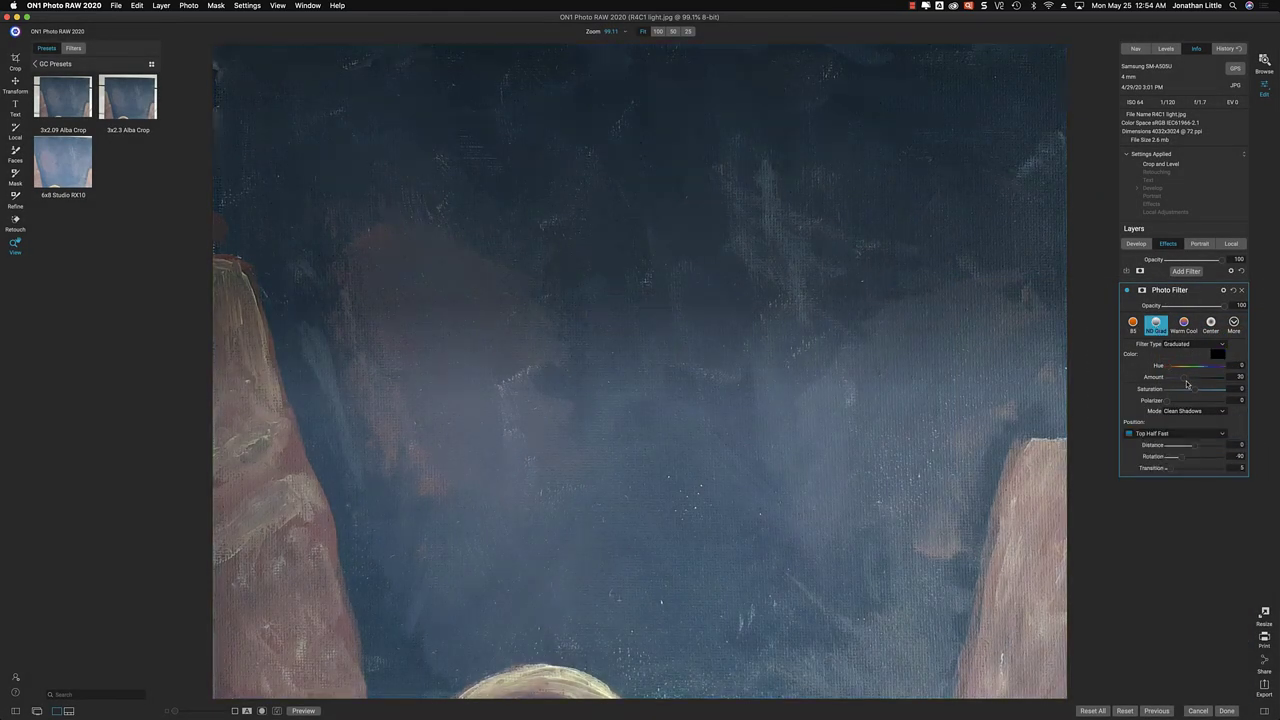
drag(1187, 380, 1166, 382)
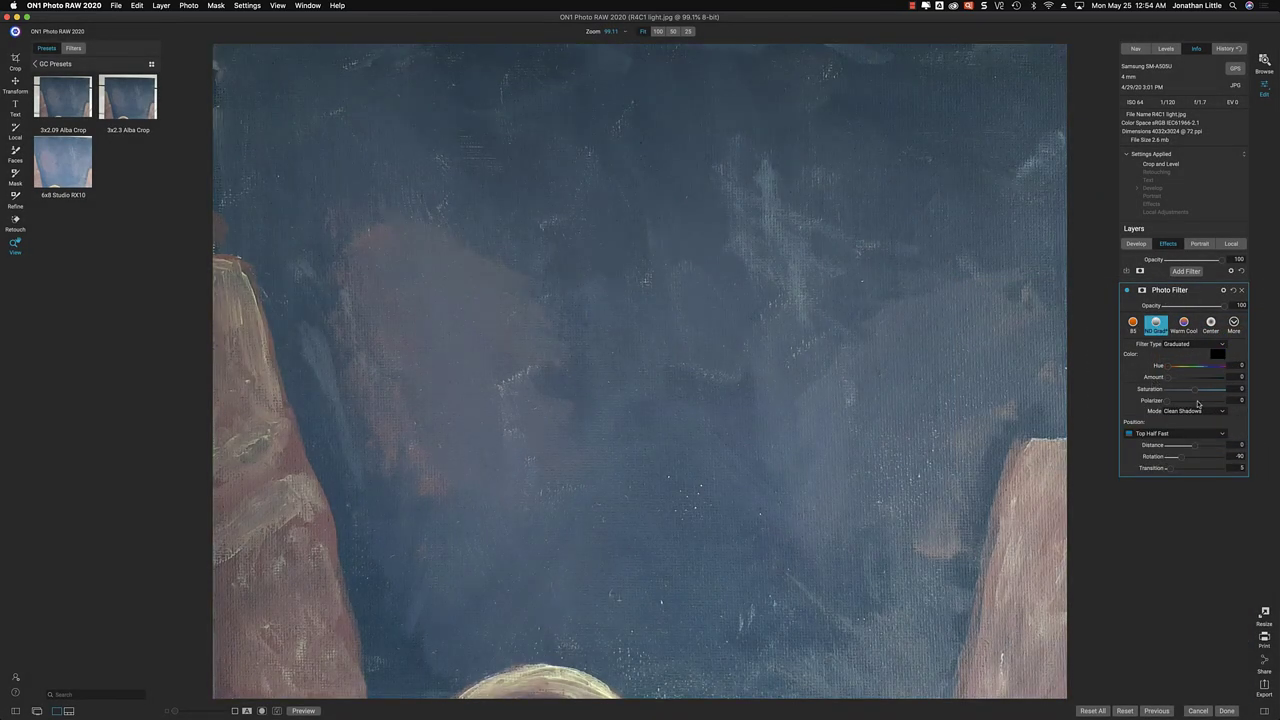
click(1200, 402)
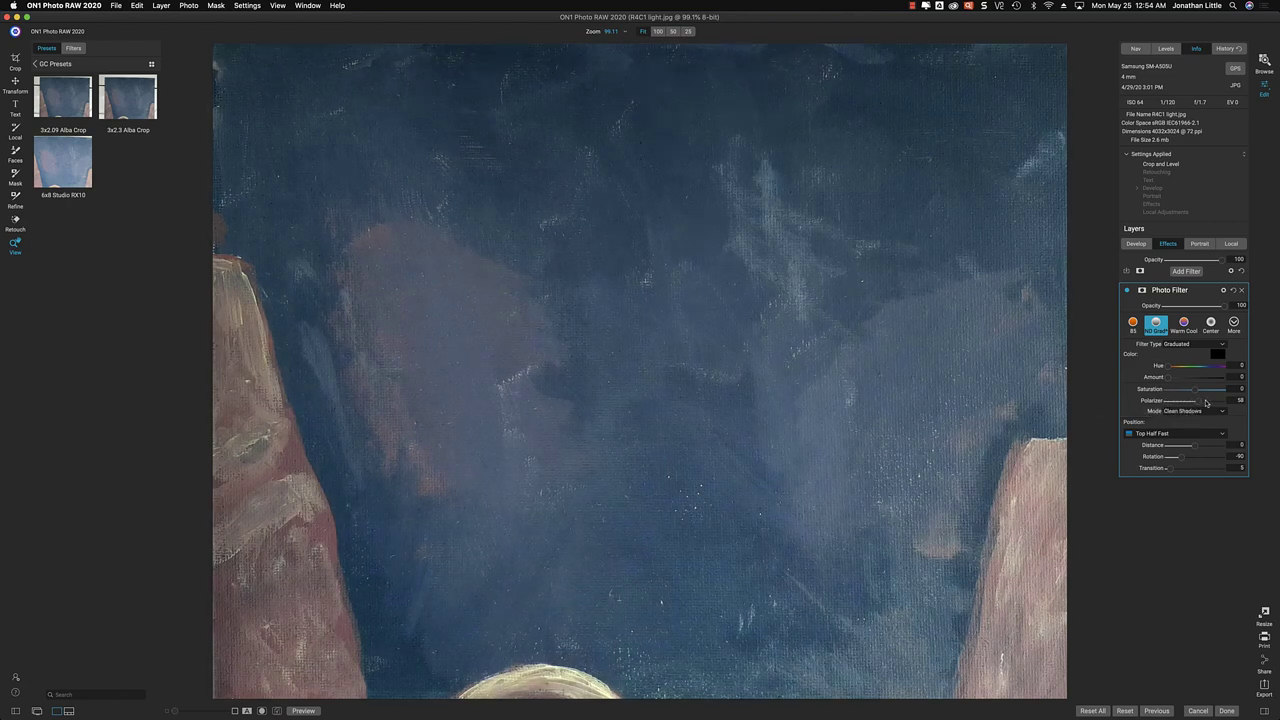
drag(1206, 402, 1233, 401)
click(1233, 401)
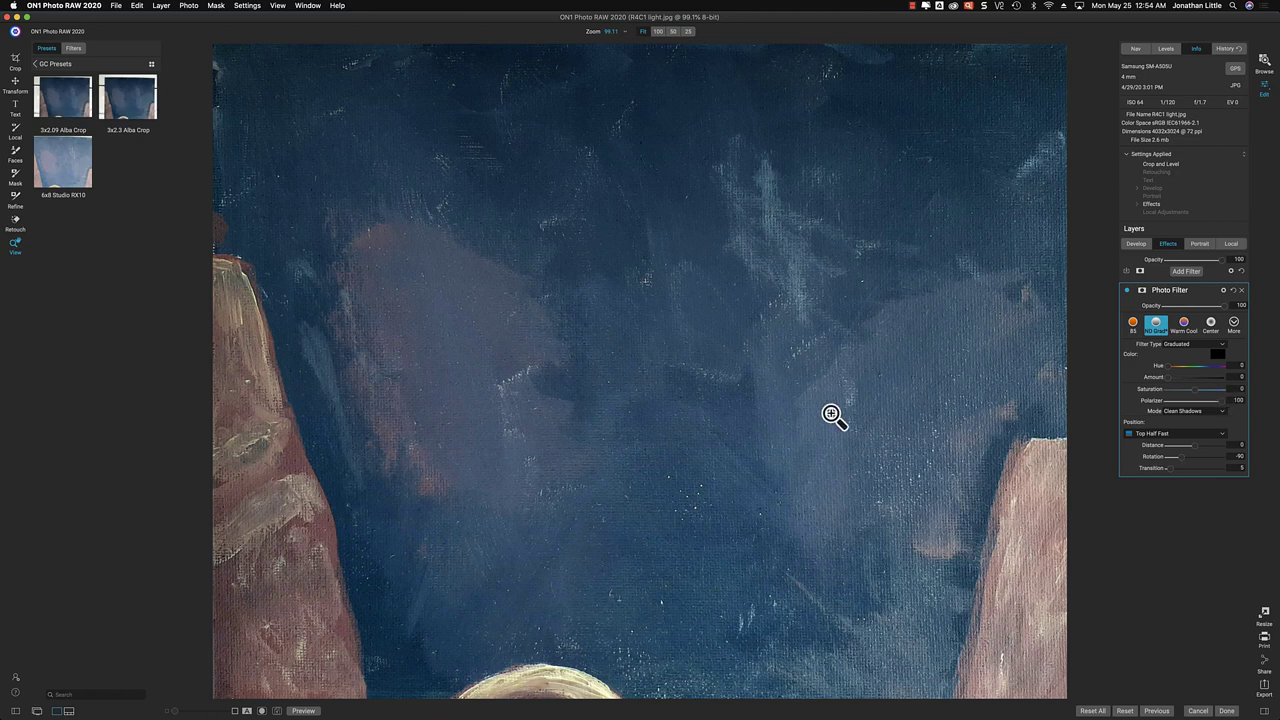
Export the filtered R4C1 light as a PNG to Alba Village Exports and return to Browse
mouse_move(572, 695)
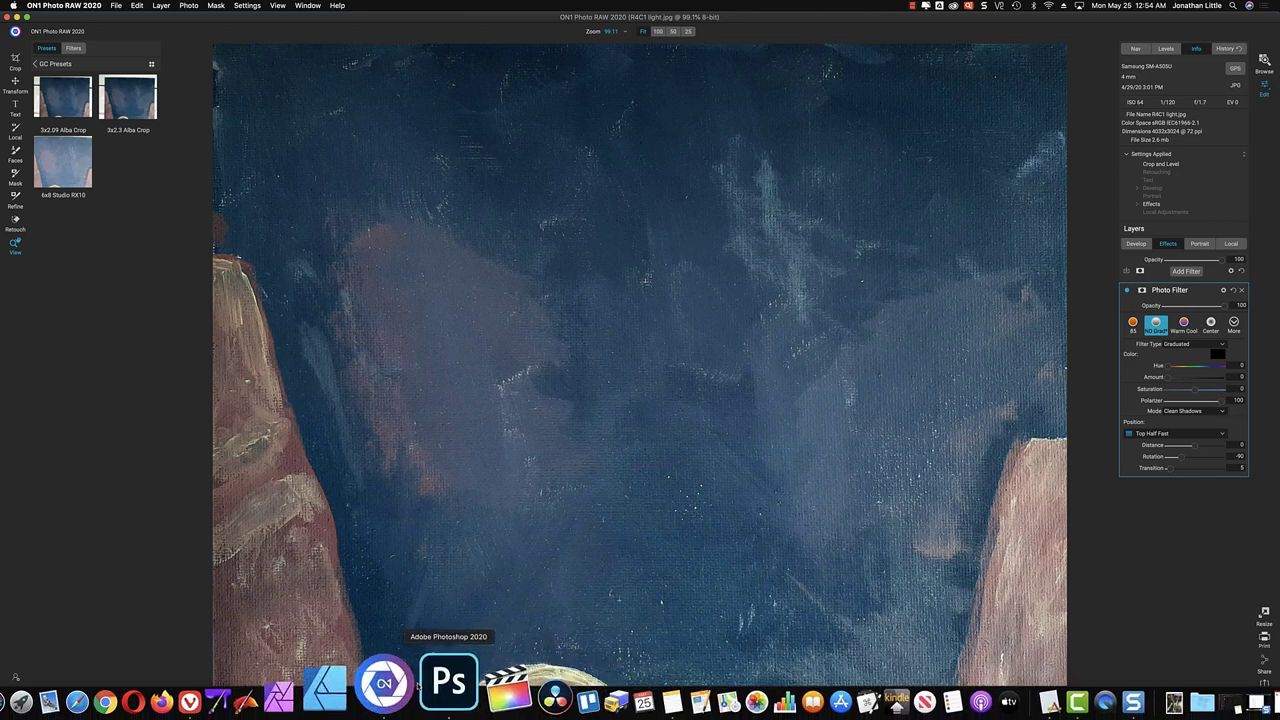
click(433, 688)
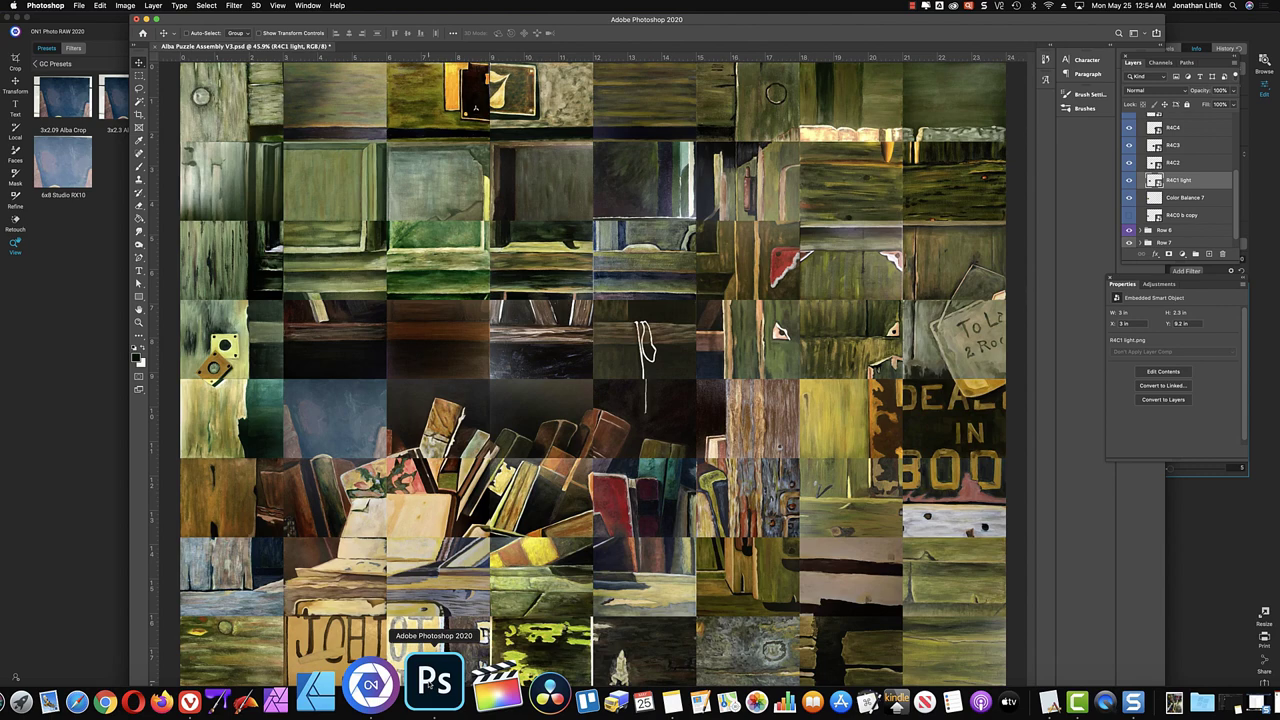
click(52, 551)
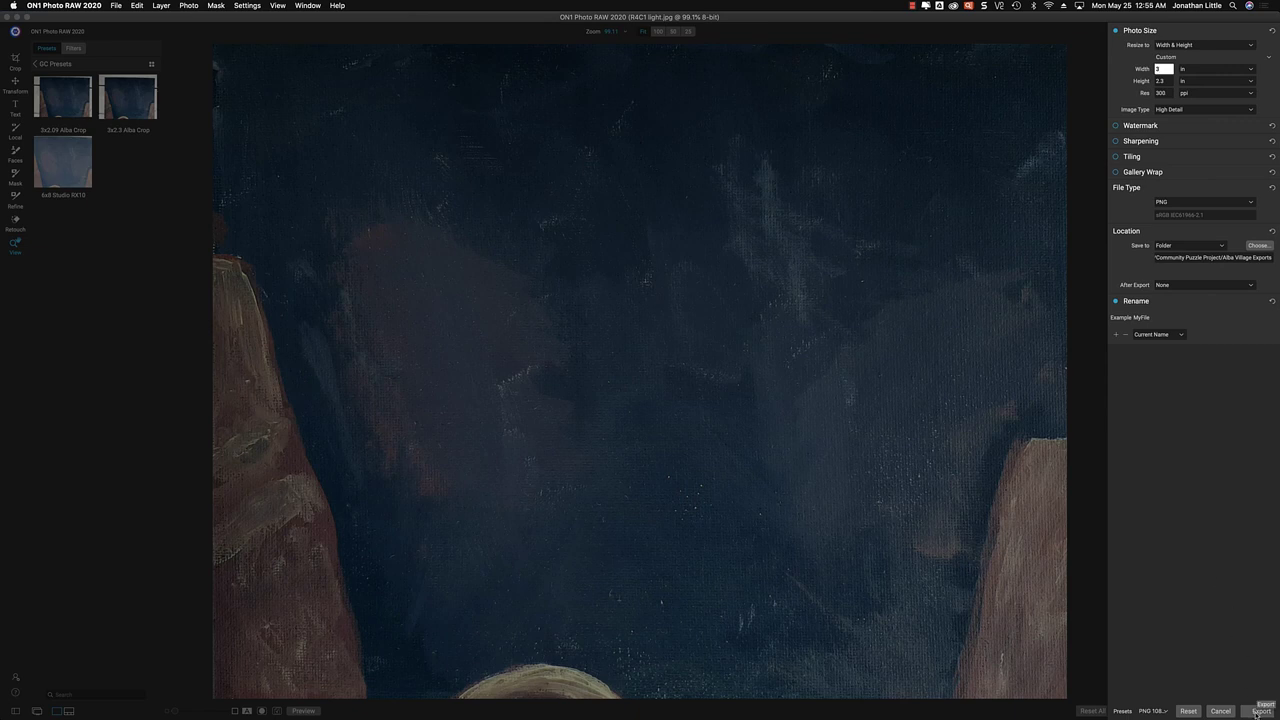
click(1259, 711)
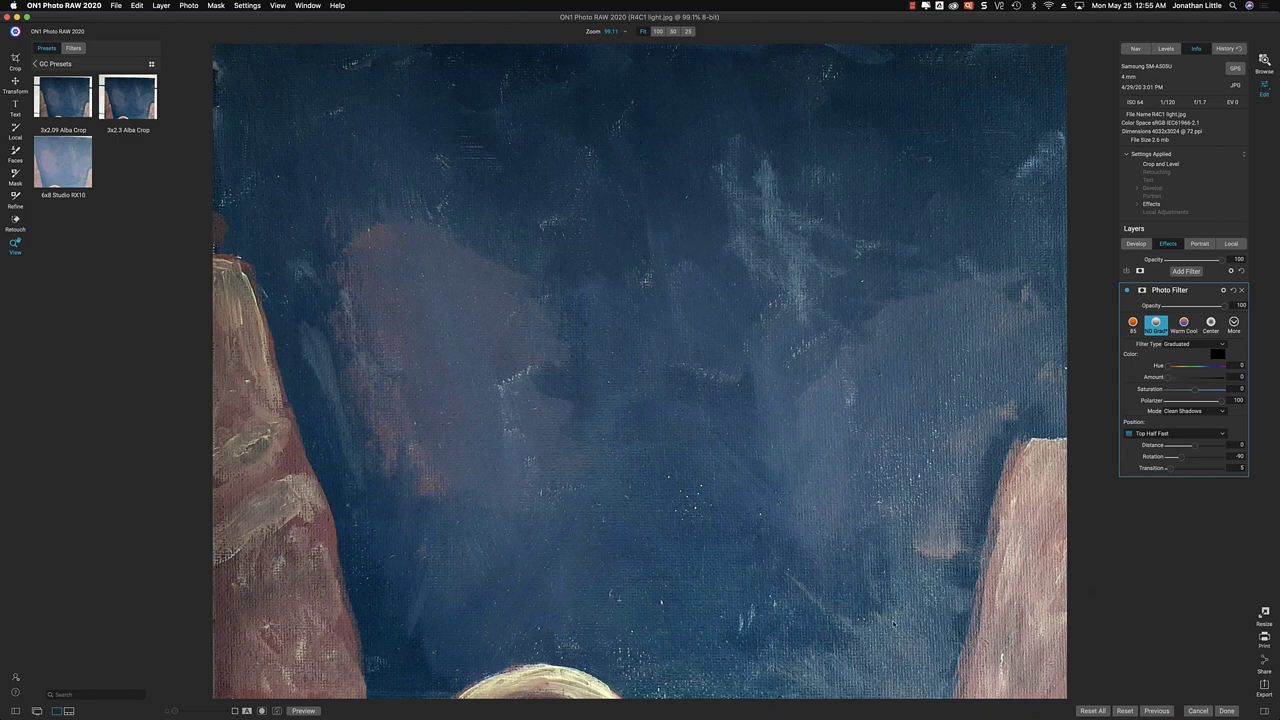
key(g)
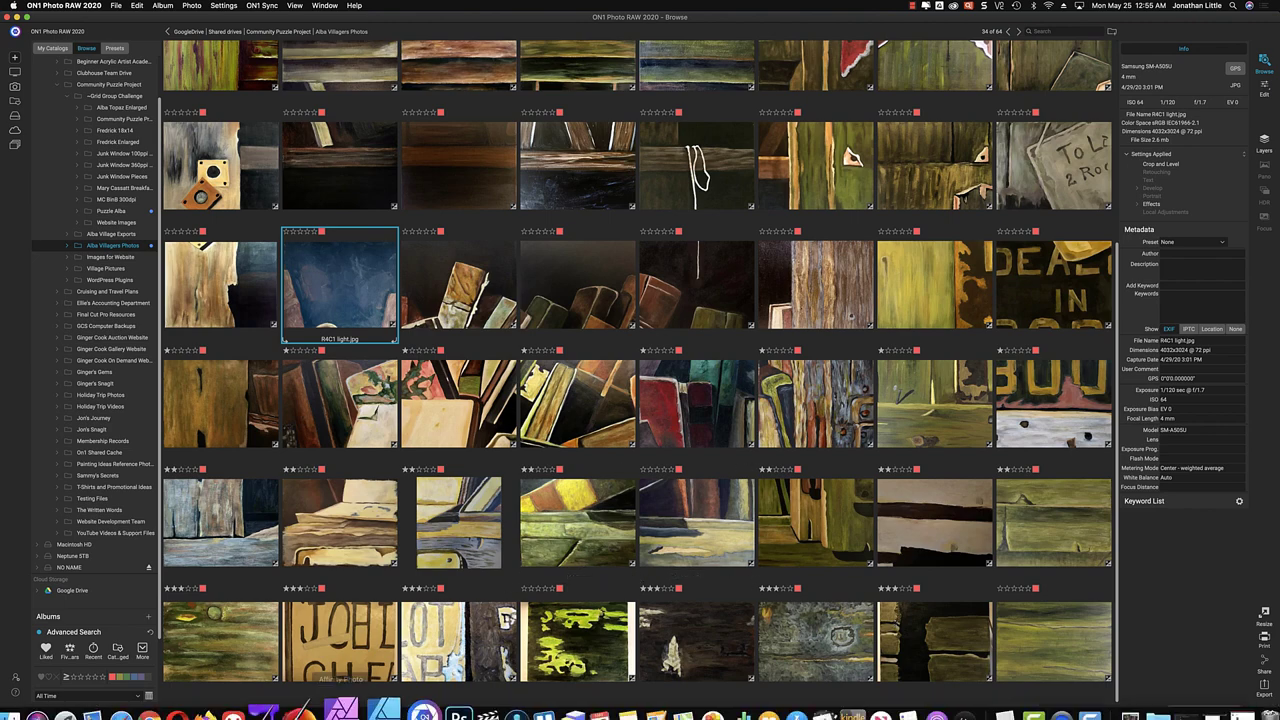
click(425, 690)
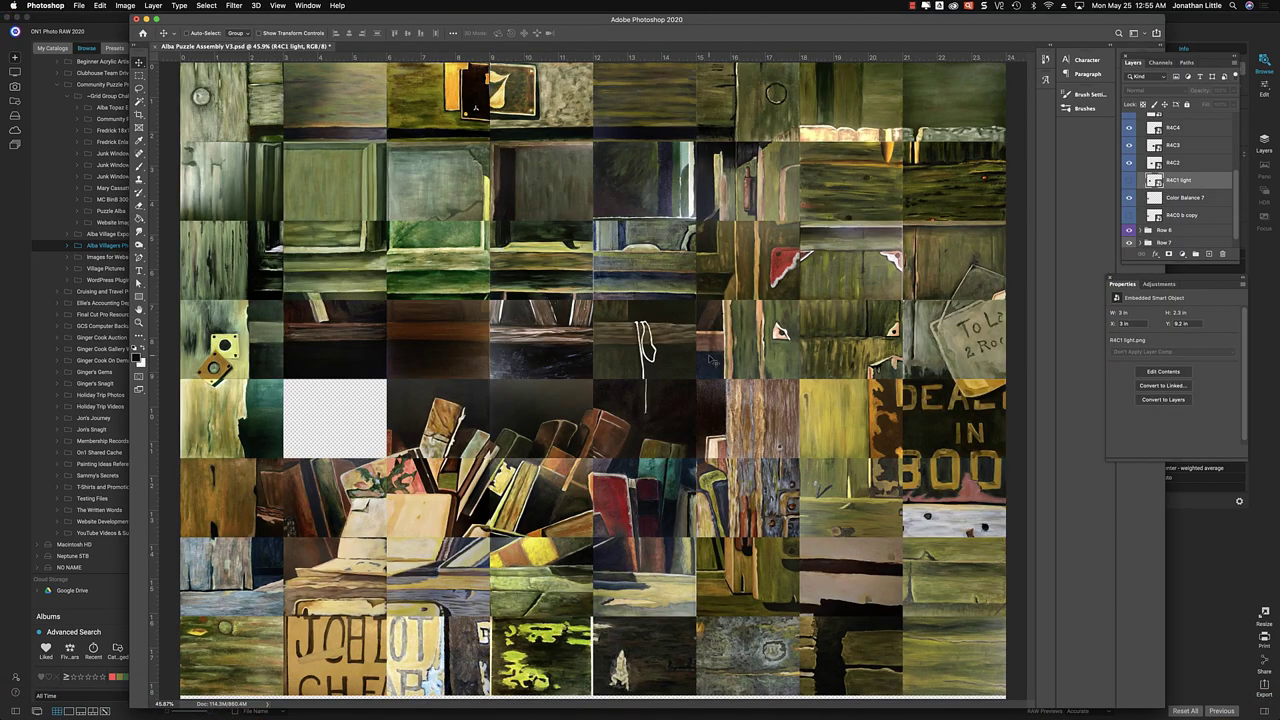
Drag R4C1 light copy.png from the Alba Village Exports folder into row 5's empty second tile and commit it
click(35, 683)
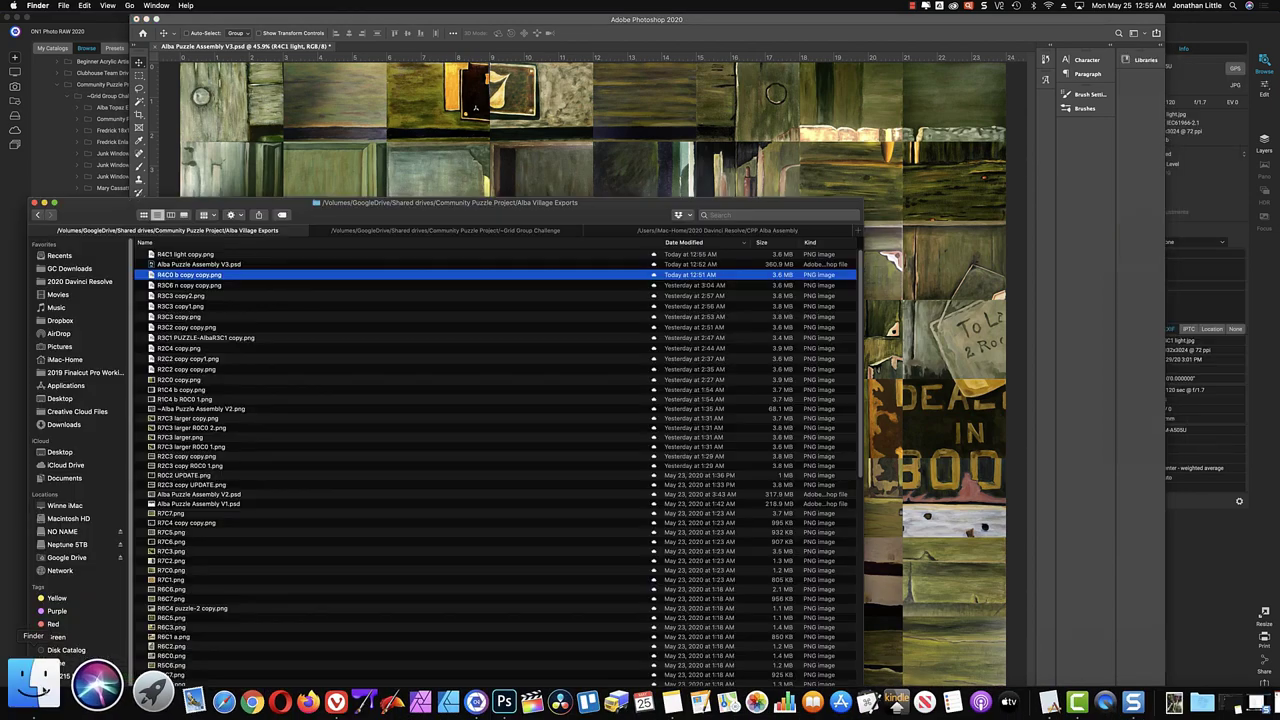
click(175, 256)
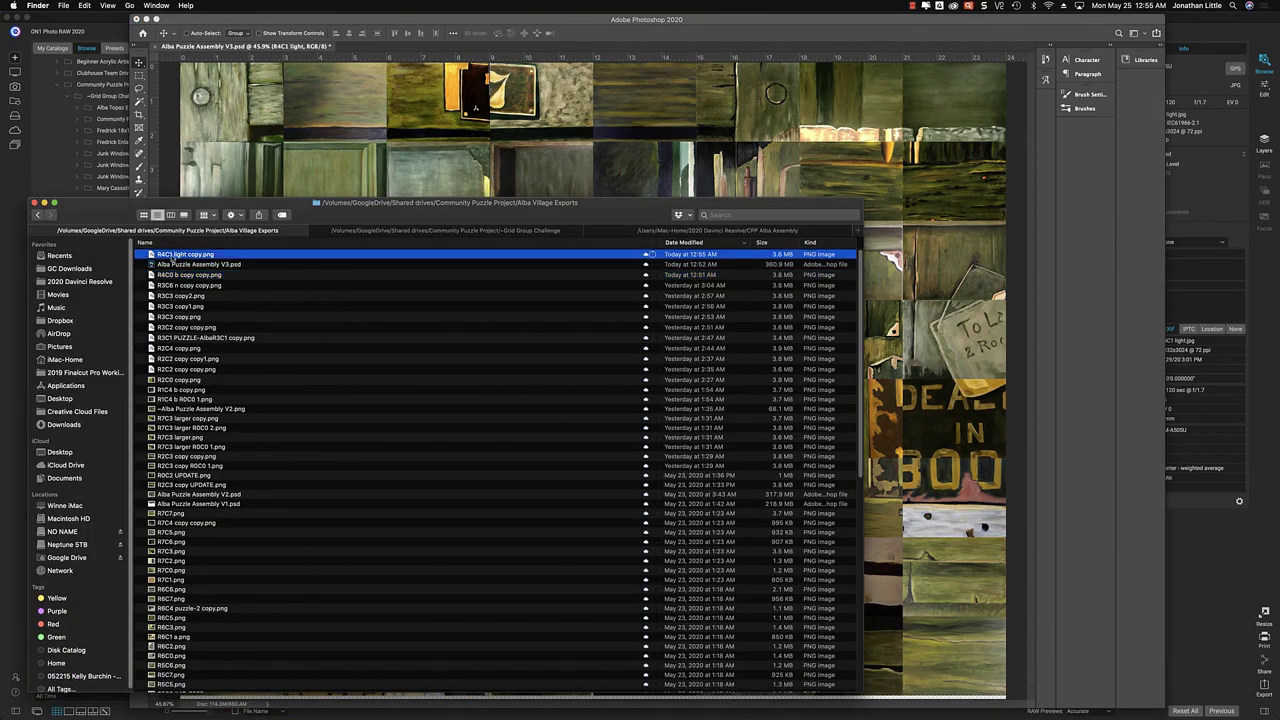
drag(150, 255, 575, 355)
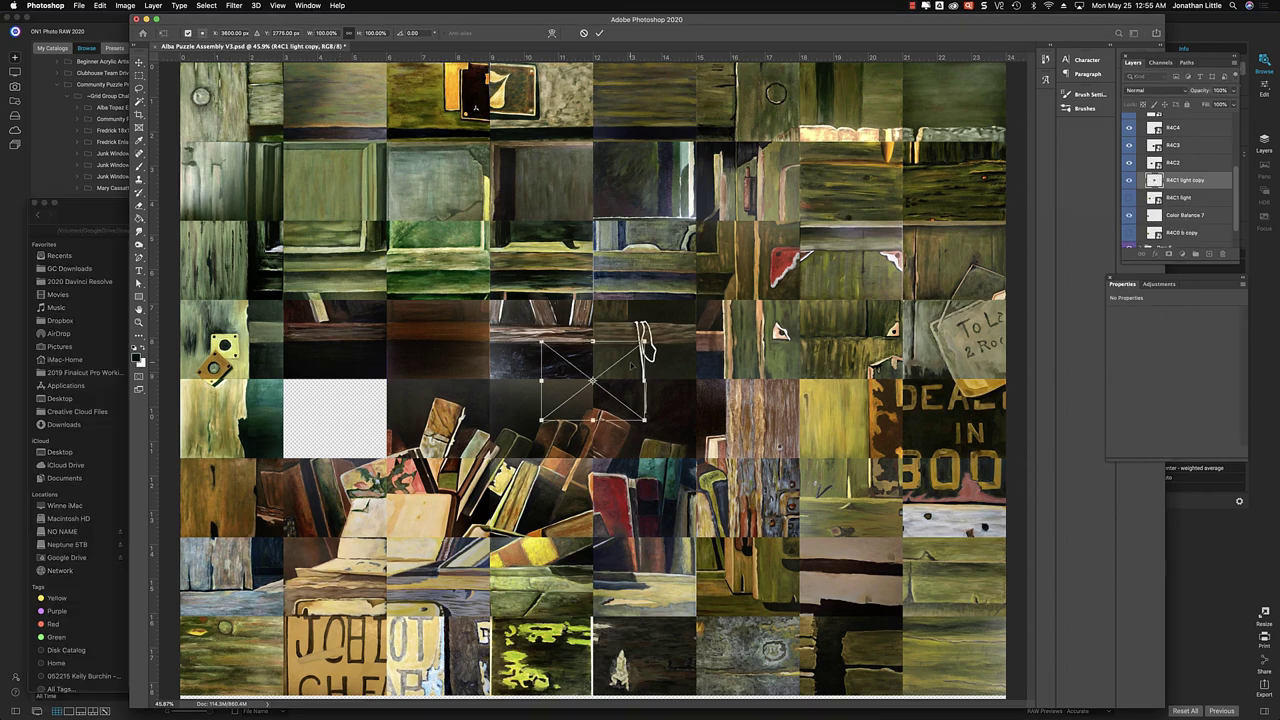
drag(632, 368, 375, 408)
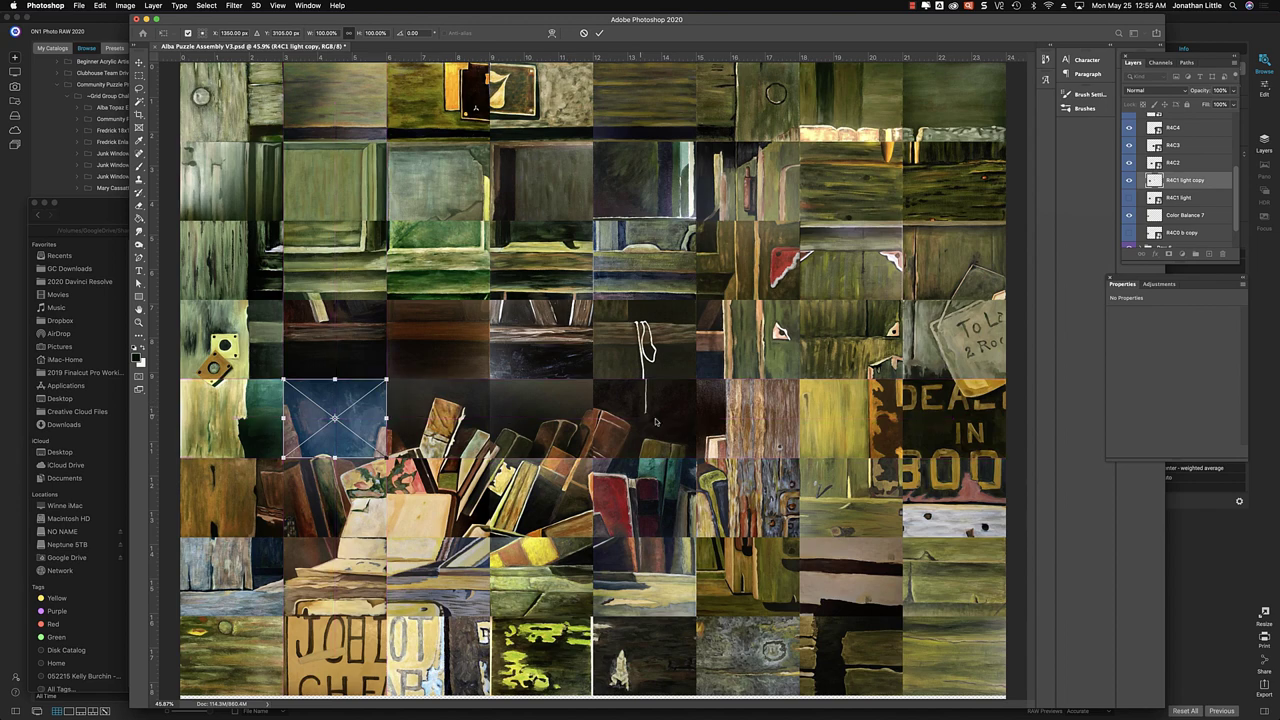
click(599, 33)
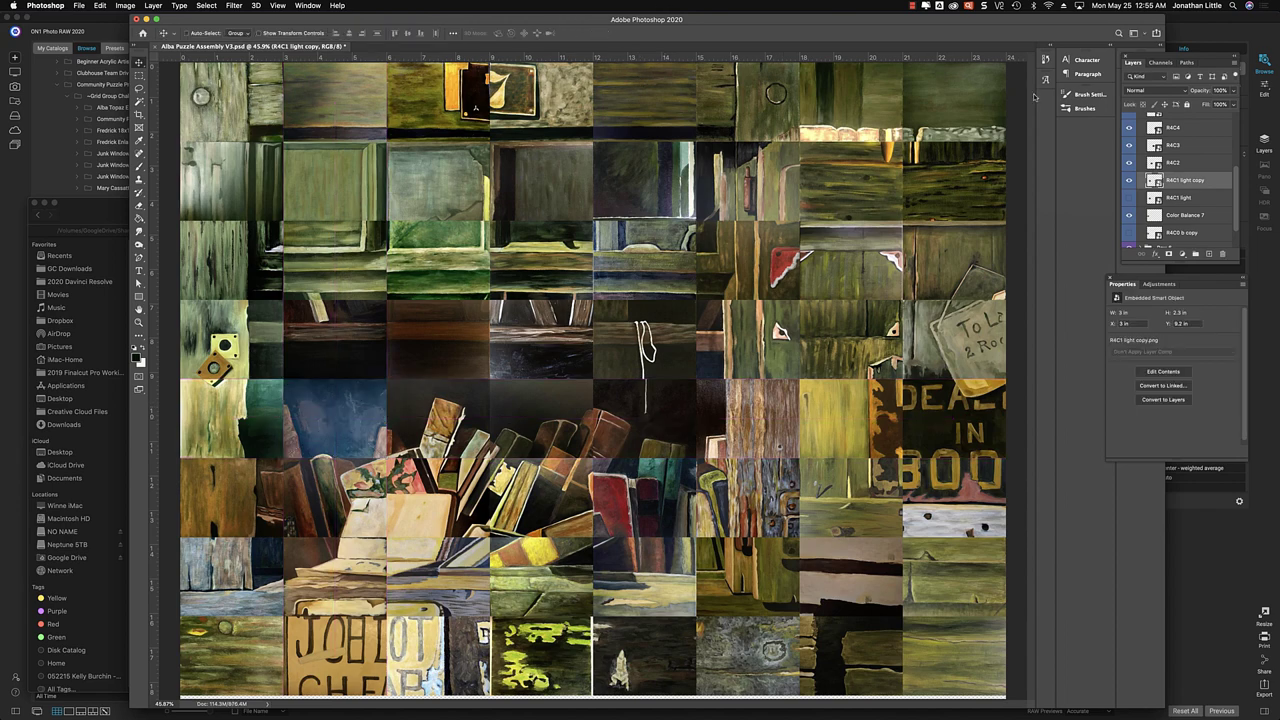
Add a Levels adjustment layer over the R4C1 tile with the black input raised to 31
click(1161, 285)
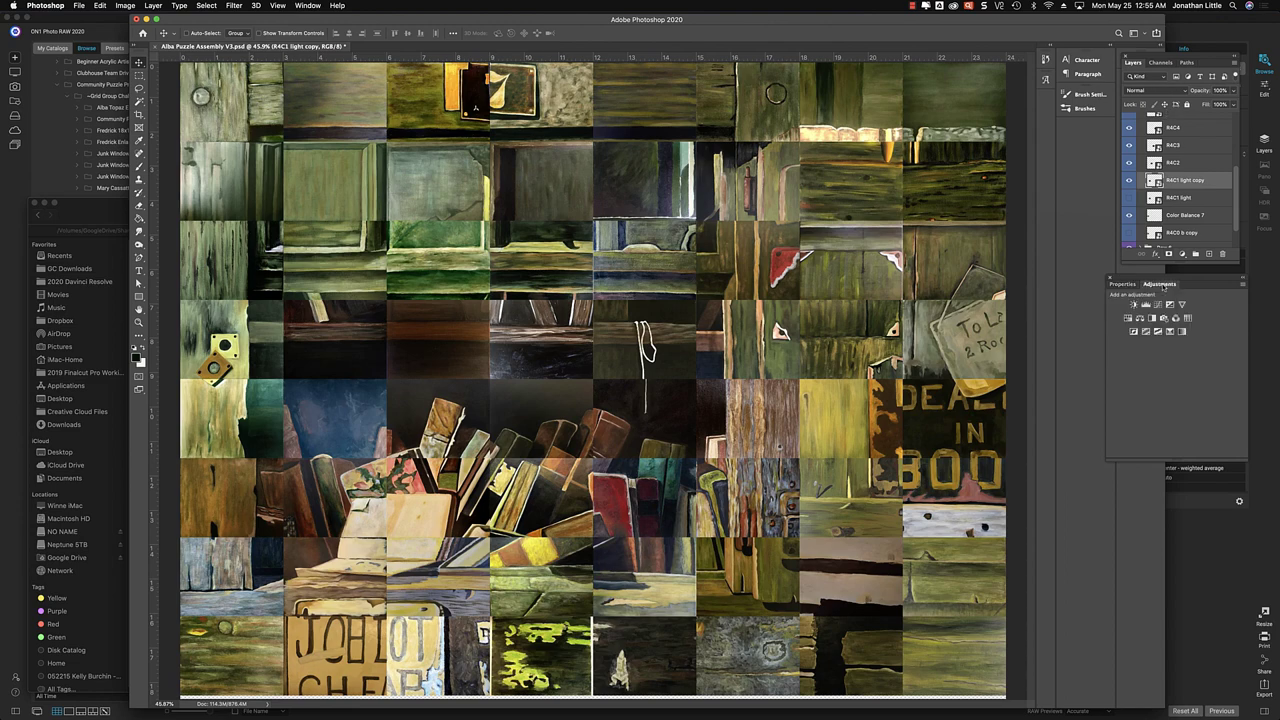
click(1145, 305)
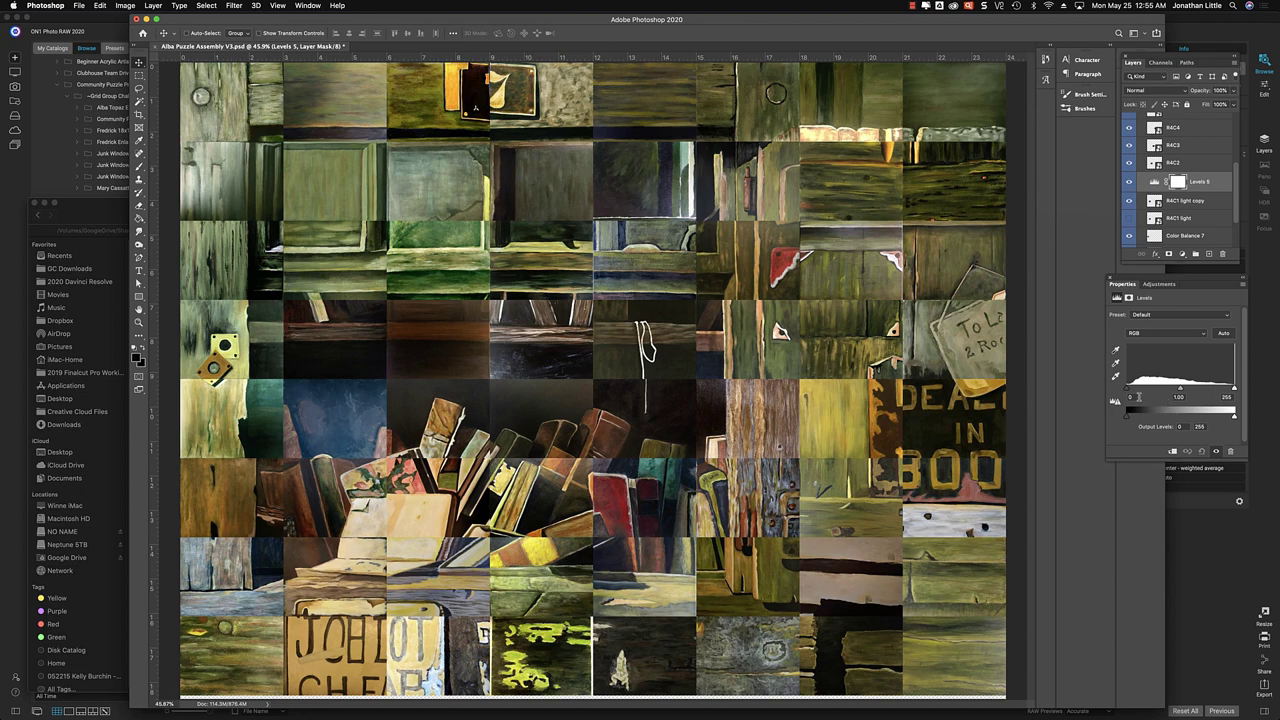
drag(1131, 389, 1127, 390)
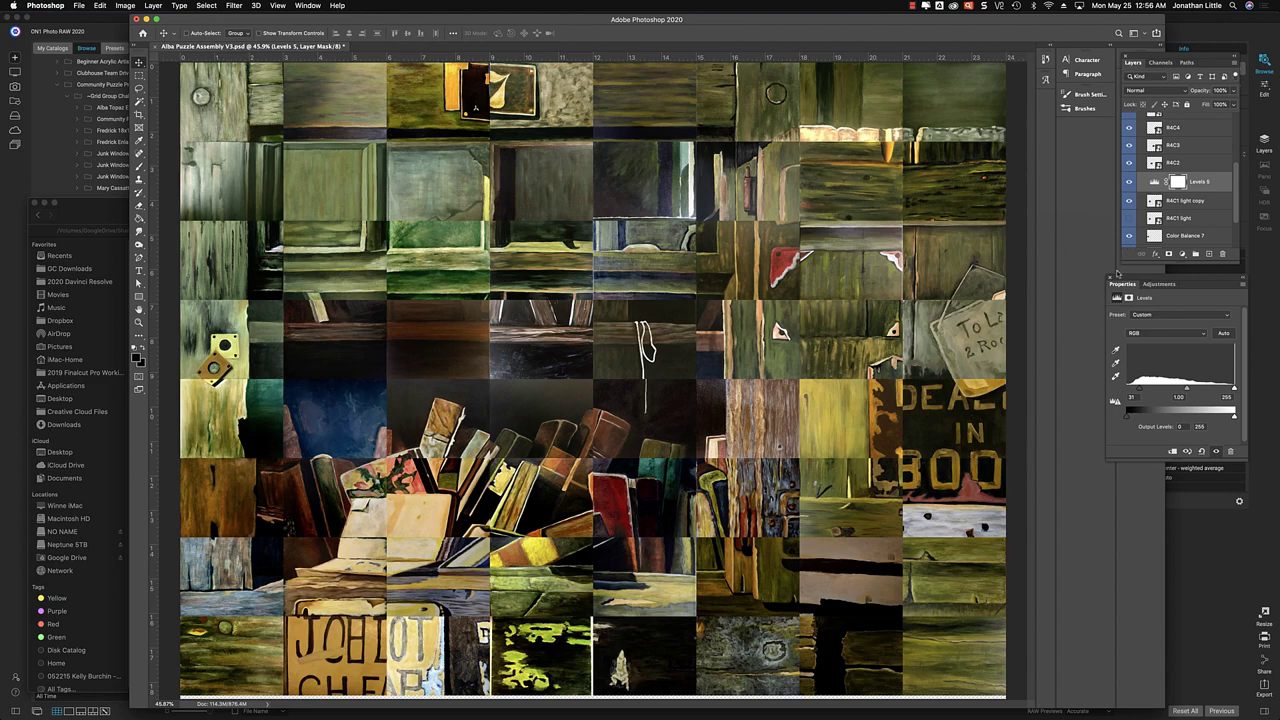
click(1155, 284)
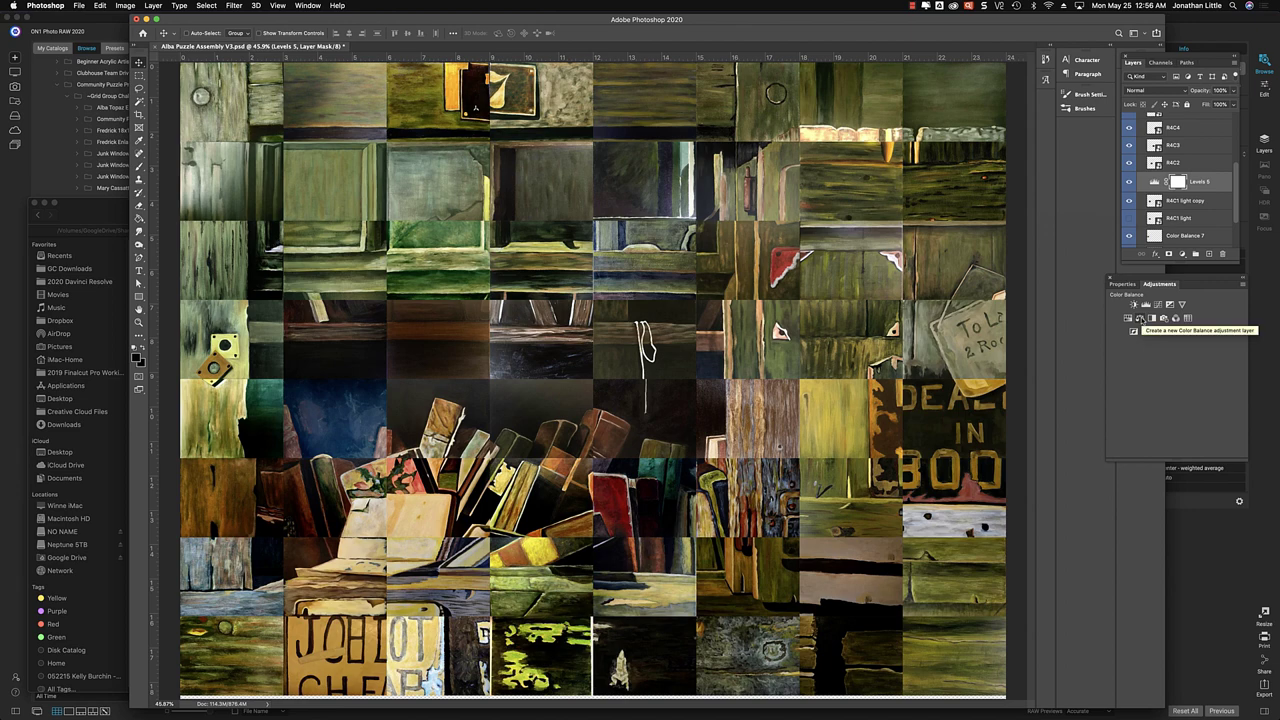
Add a Color Balance layer with midtones at Cyan-Red +27 and Yellow-Blue -17
click(1141, 318)
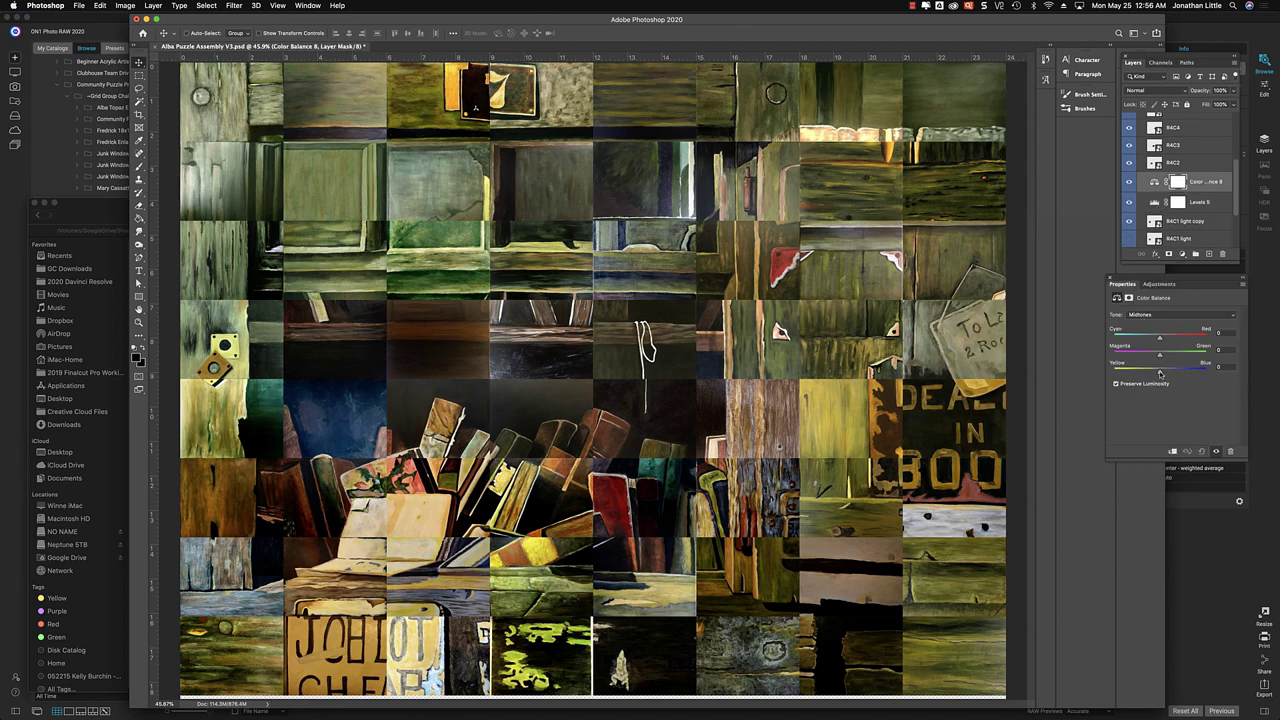
mouse_move(1160, 373)
mouse_down()
mouse_move(1142, 374)
mouse_move(1161, 373)
mouse_up()
drag(1160, 339, 1172, 340)
drag(1161, 374, 1151, 374)
click(1187, 222)
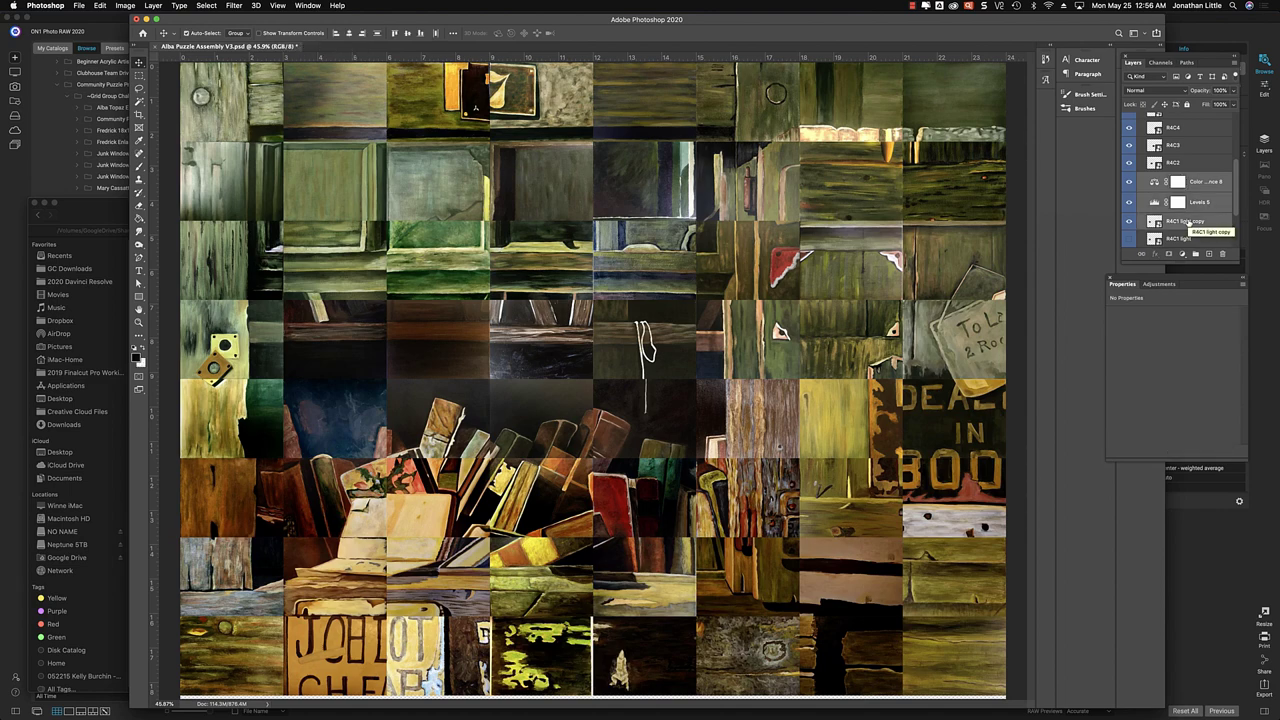
Remove the R4C1 light copy and Levels 5 layers, compare the R4C3 tile on and off, and return to ON1
key(super+z)
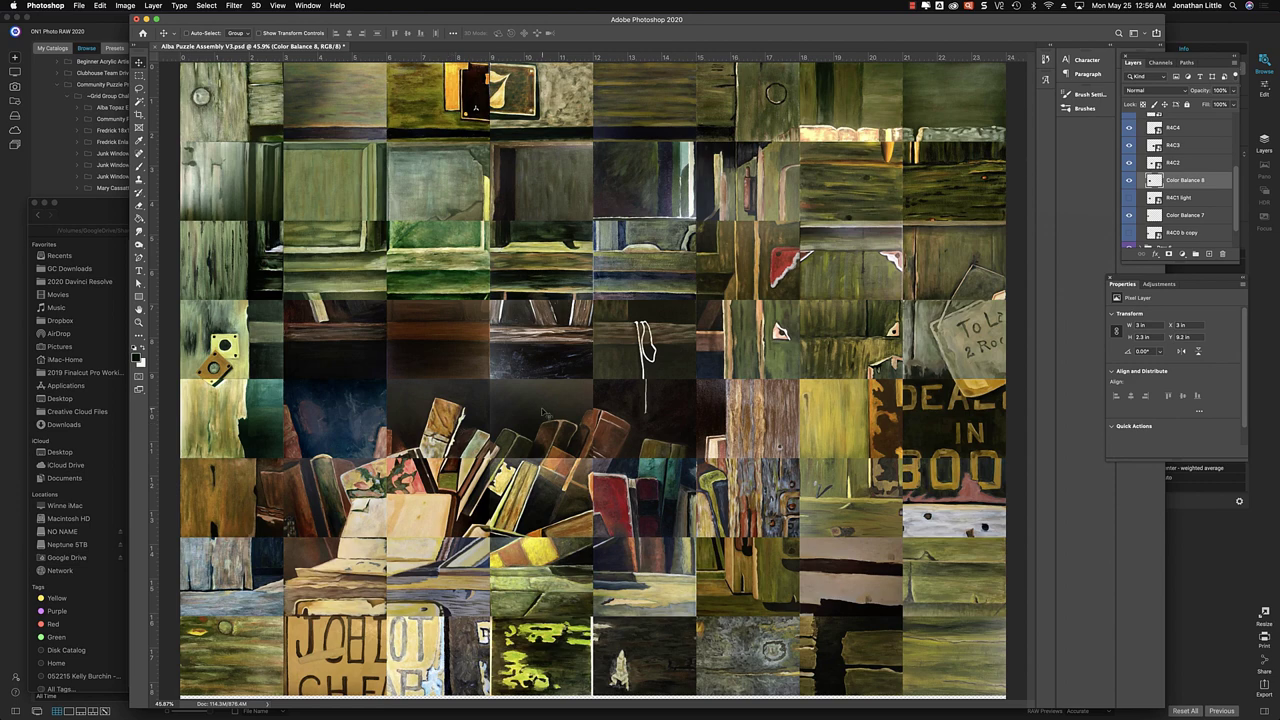
click(1168, 148)
click(1130, 146)
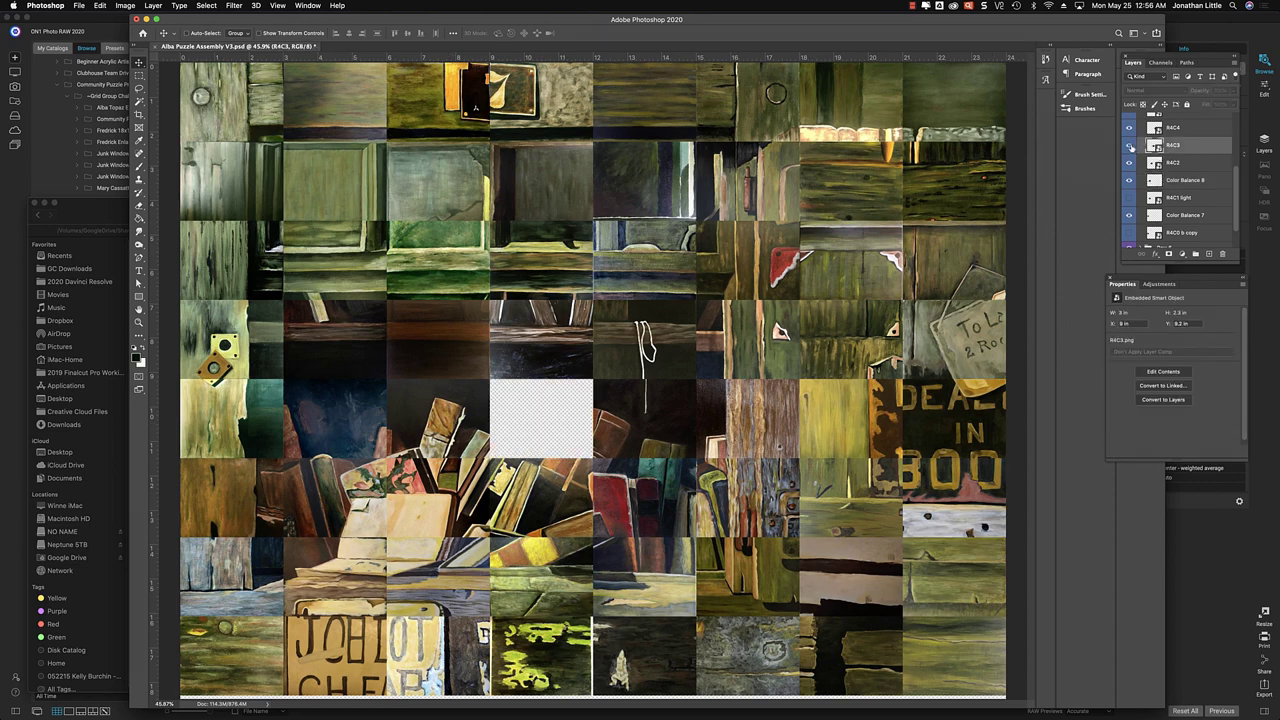
click(1130, 146)
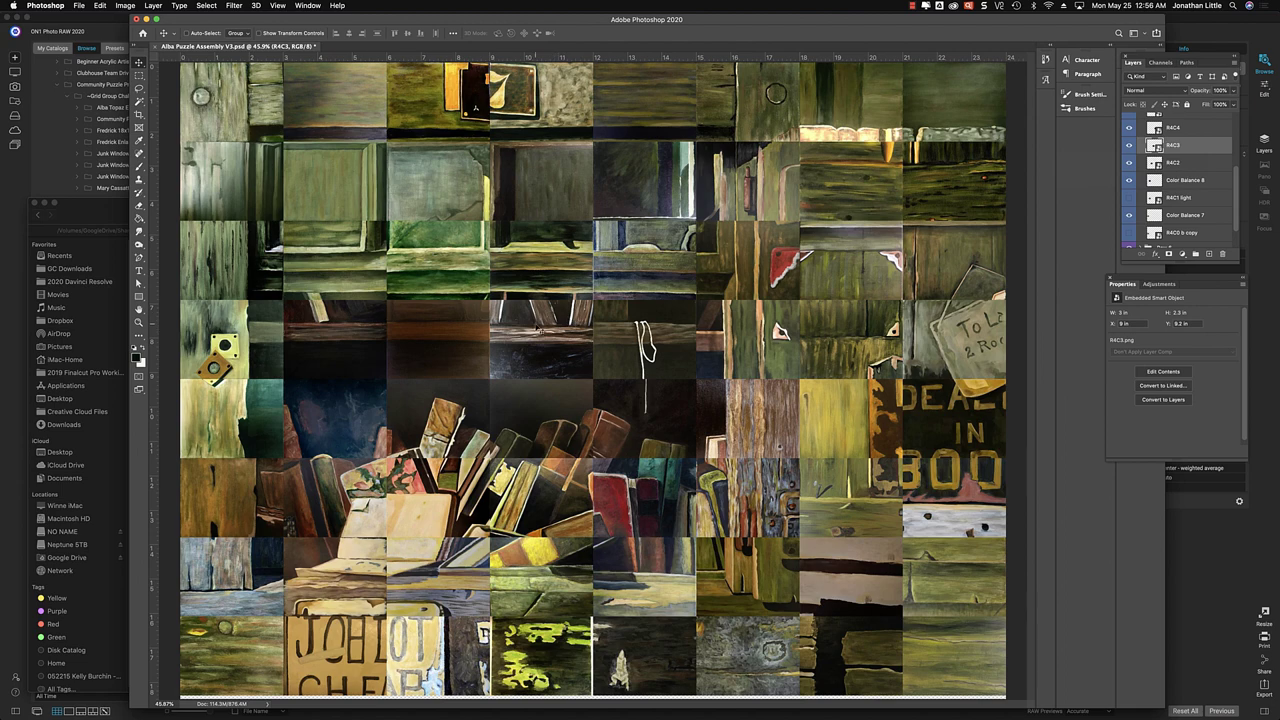
click(5, 363)
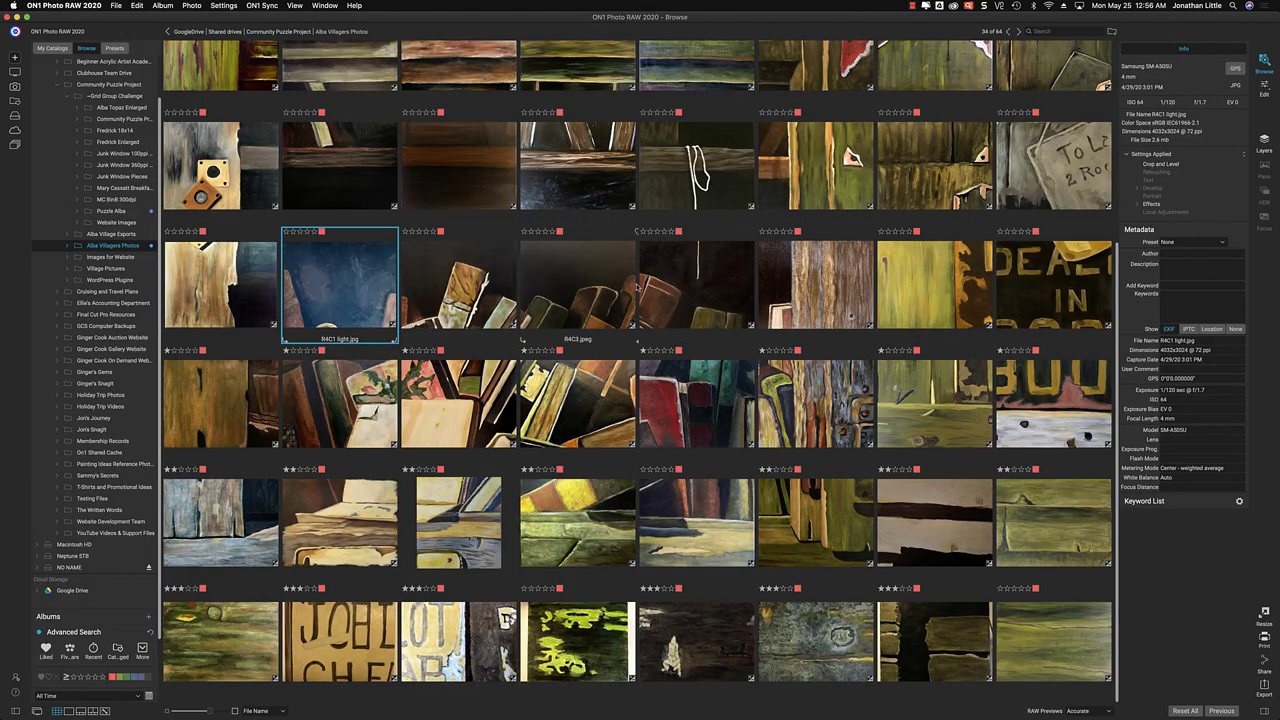
Open R4C3.jpeg in the single-photo view and start editing it
click(564, 275)
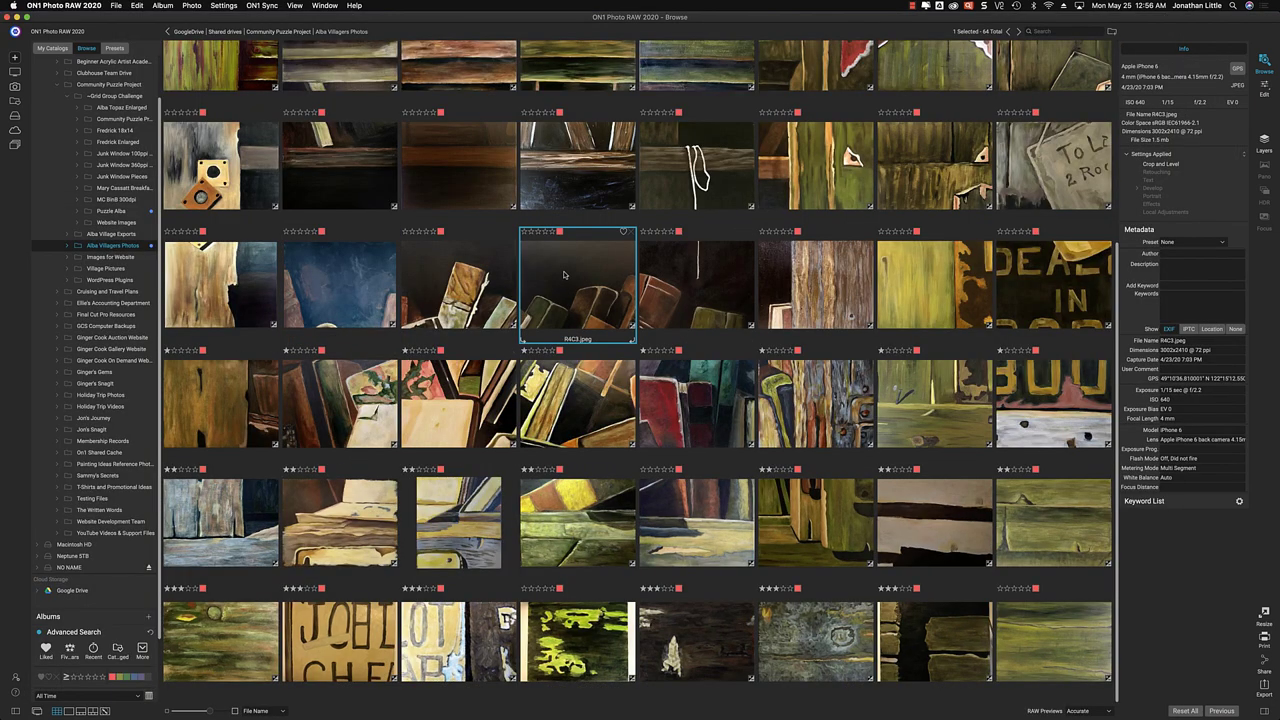
double_click(564, 275)
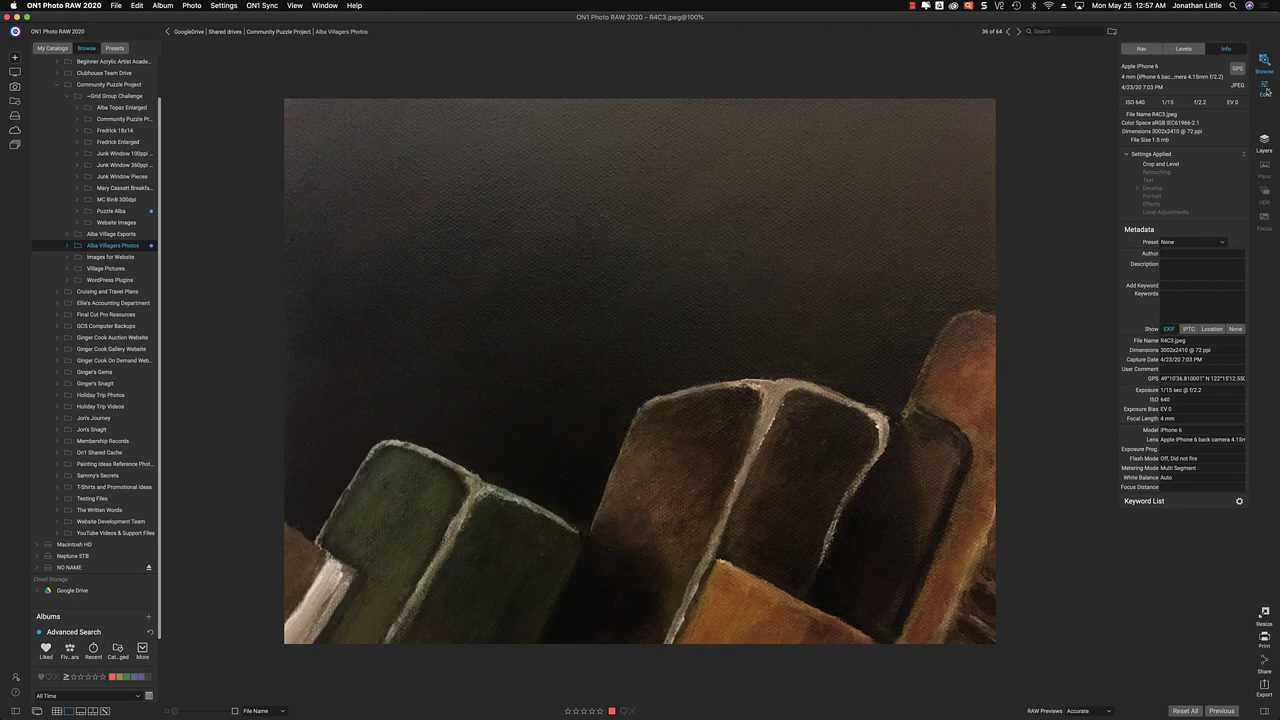
click(1266, 90)
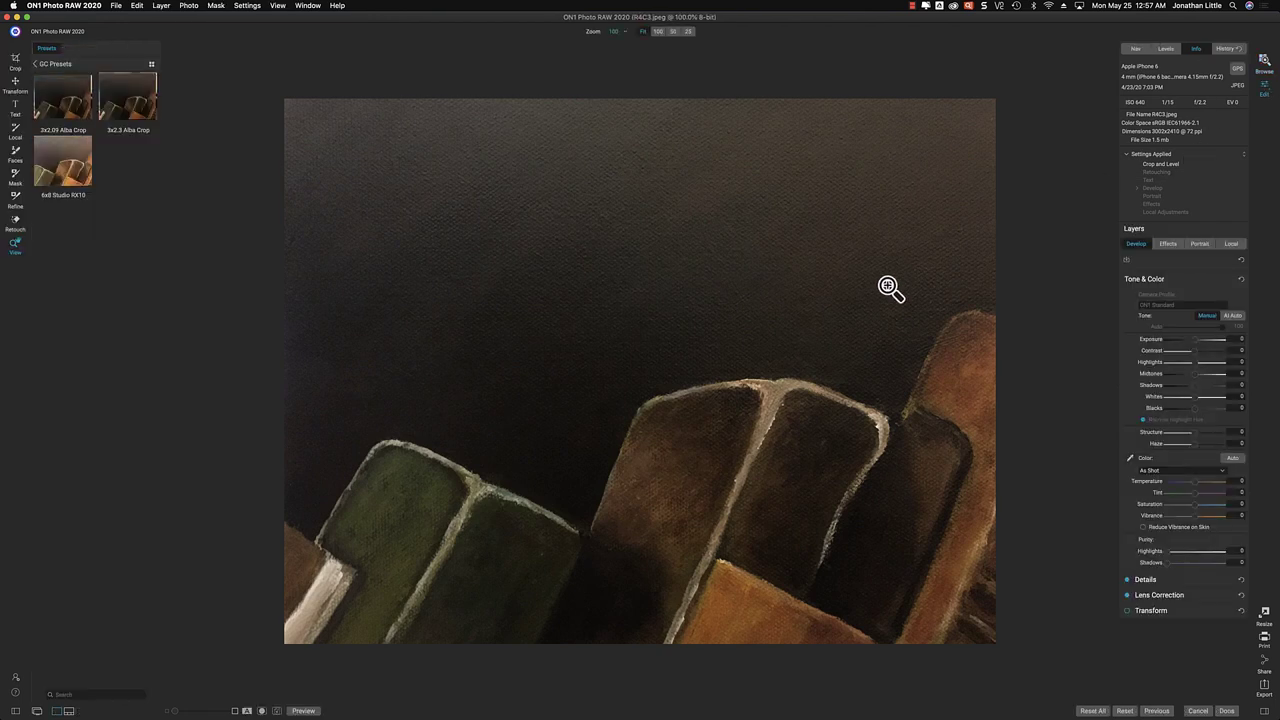
Add an ND Grad Photo Filter effect with Amount 0 and Polarizer 55
click(1168, 244)
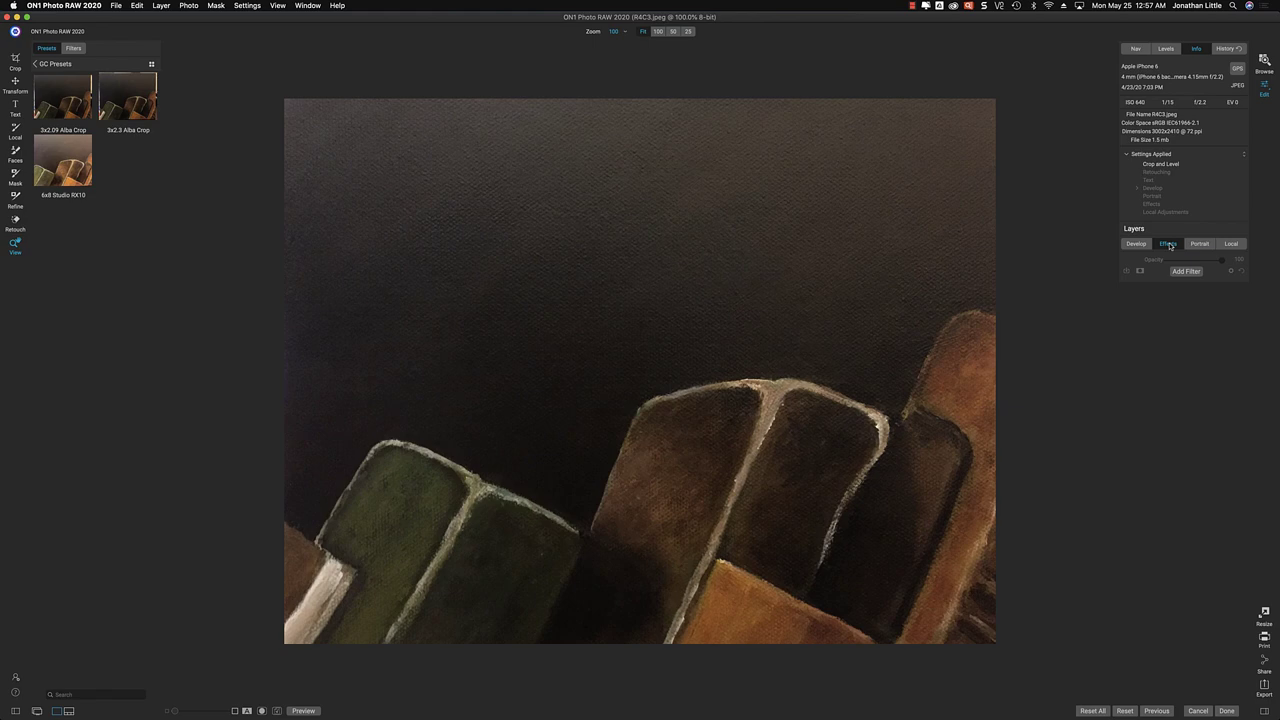
click(1186, 271)
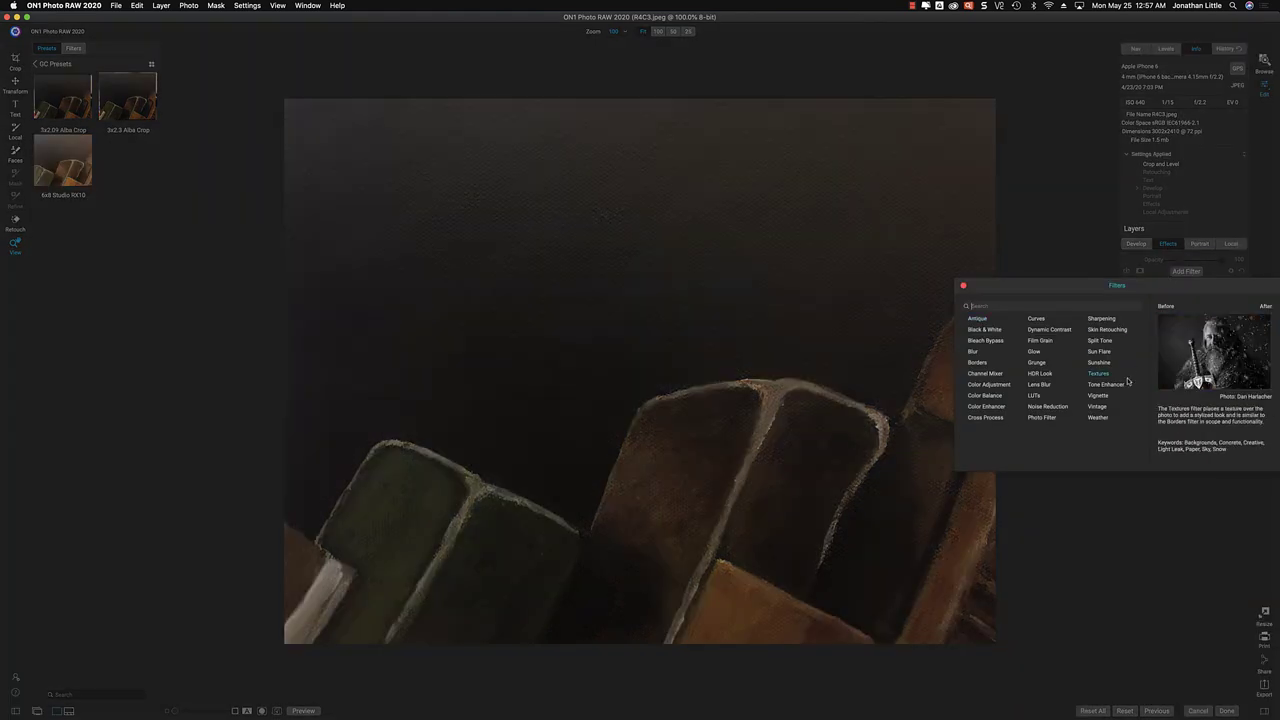
click(1040, 418)
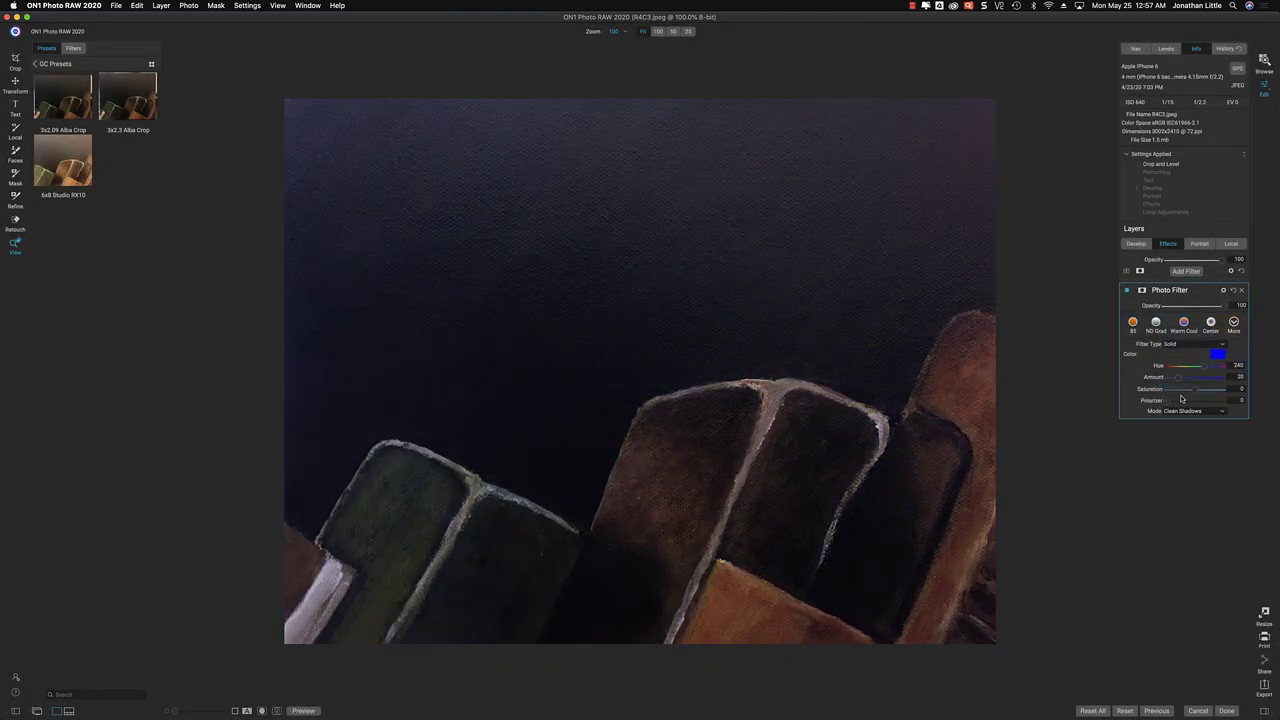
click(1157, 323)
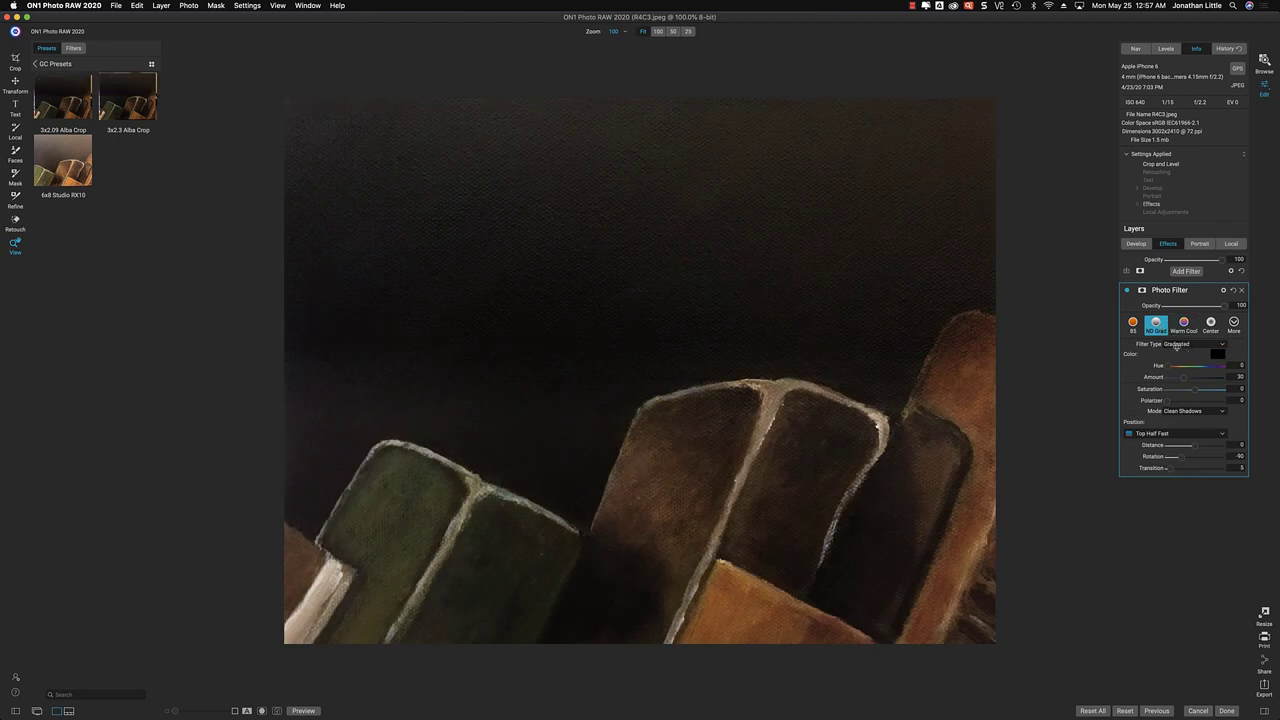
click(1129, 291)
click(1129, 291)
mouse_move(1184, 380)
mouse_down()
mouse_move(1128, 381)
mouse_move(1230, 403)
mouse_move(1192, 404)
mouse_up()
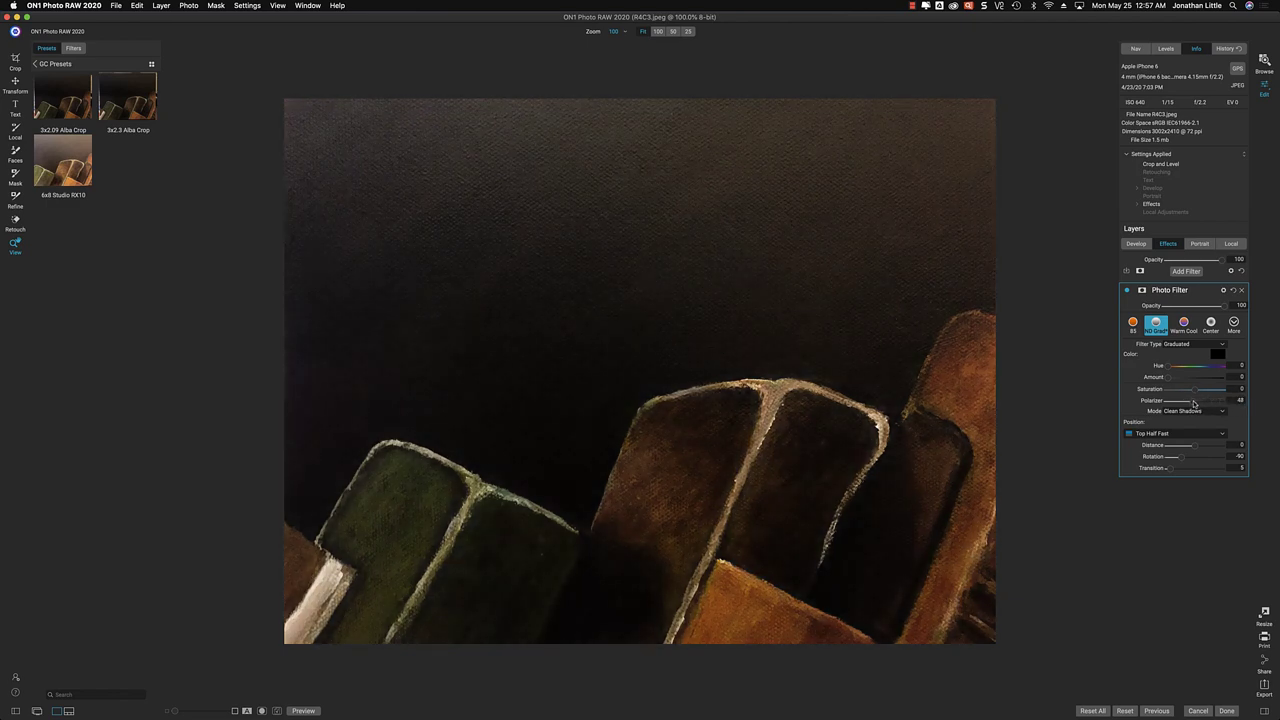
drag(1193, 403, 1197, 400)
Check the puzzle in Photoshop, then come back to ON1 Photo RAW
mouse_move(655, 712)
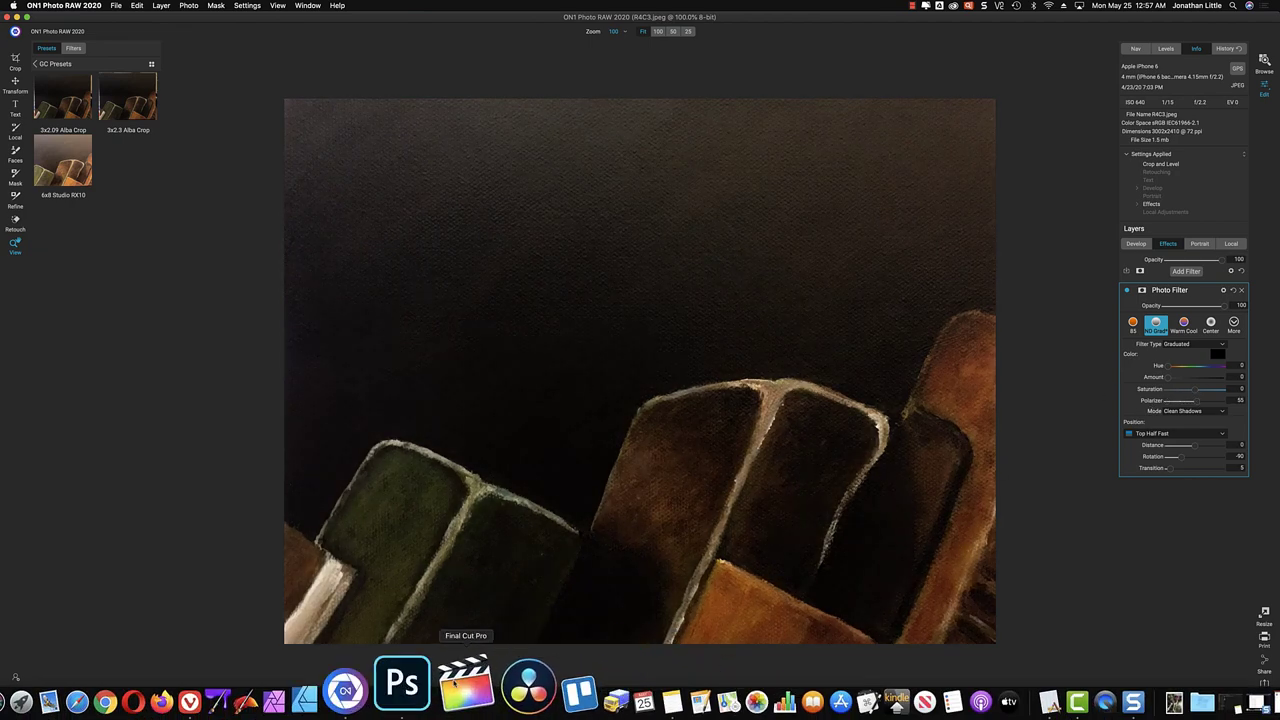
click(428, 690)
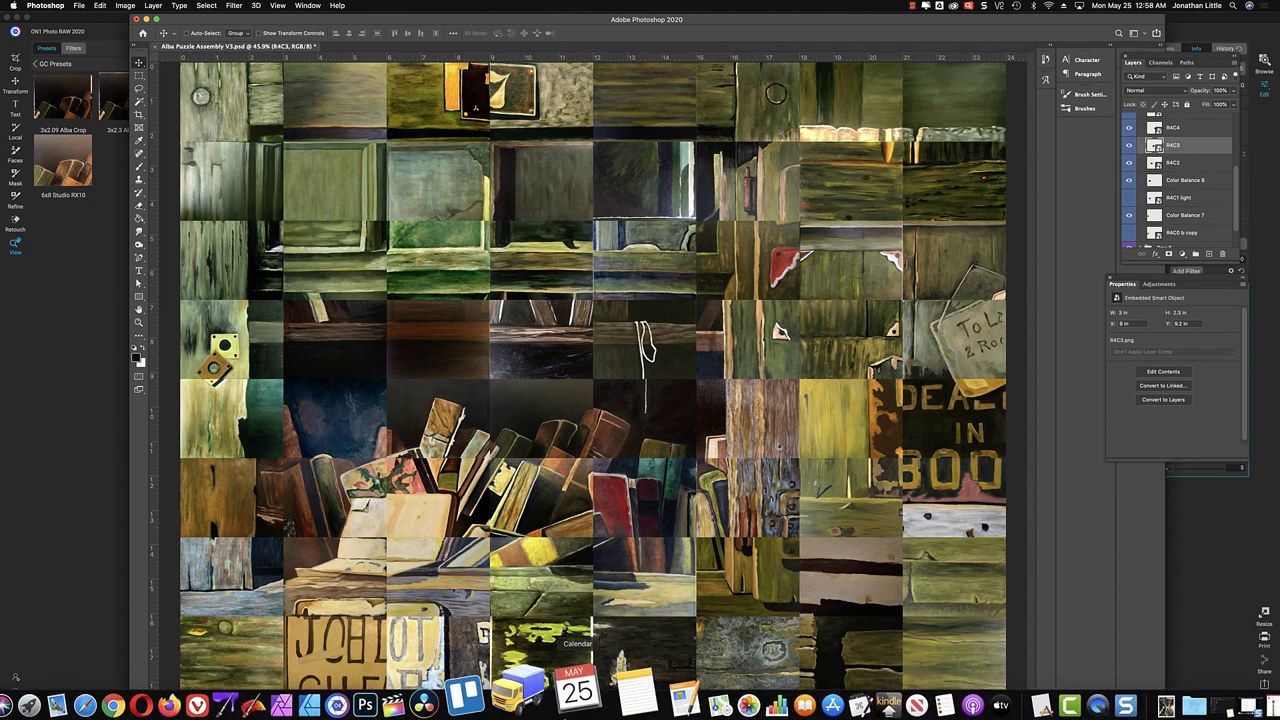
click(172, 695)
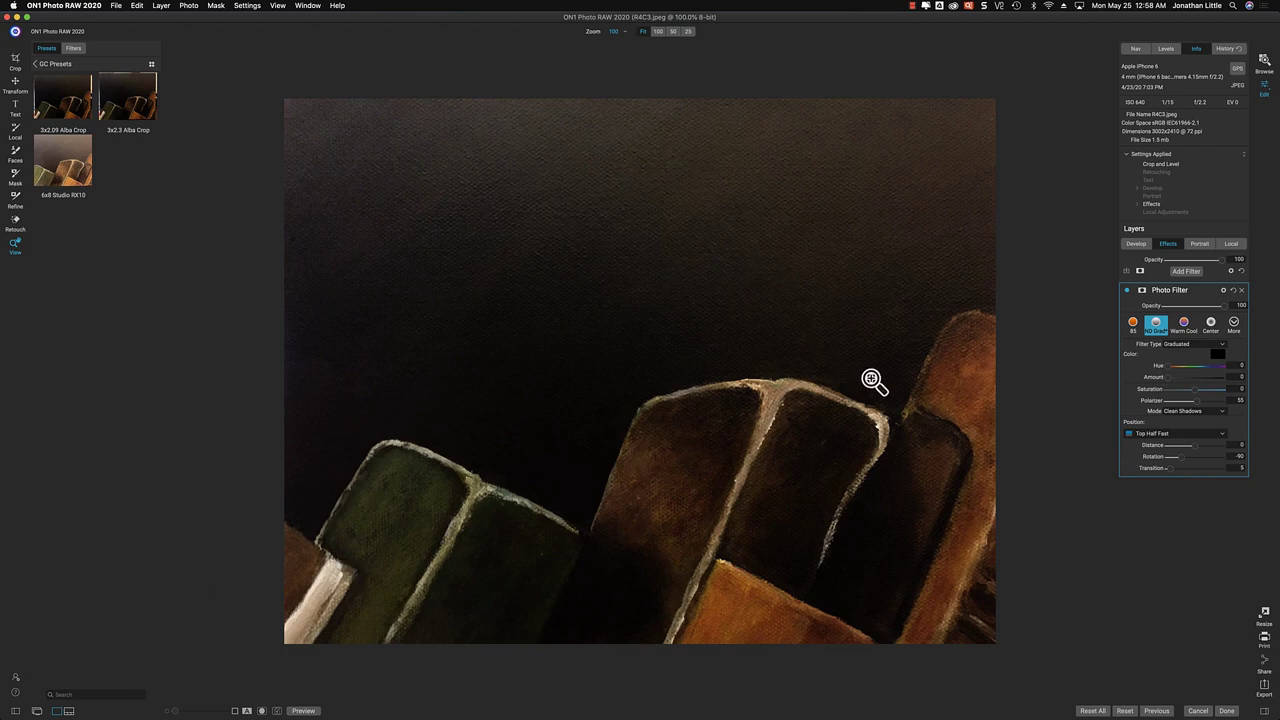
Retune the ND Grad filter to Amount 31 and Polarizer 45, then open the PNG export settings
click(1126, 291)
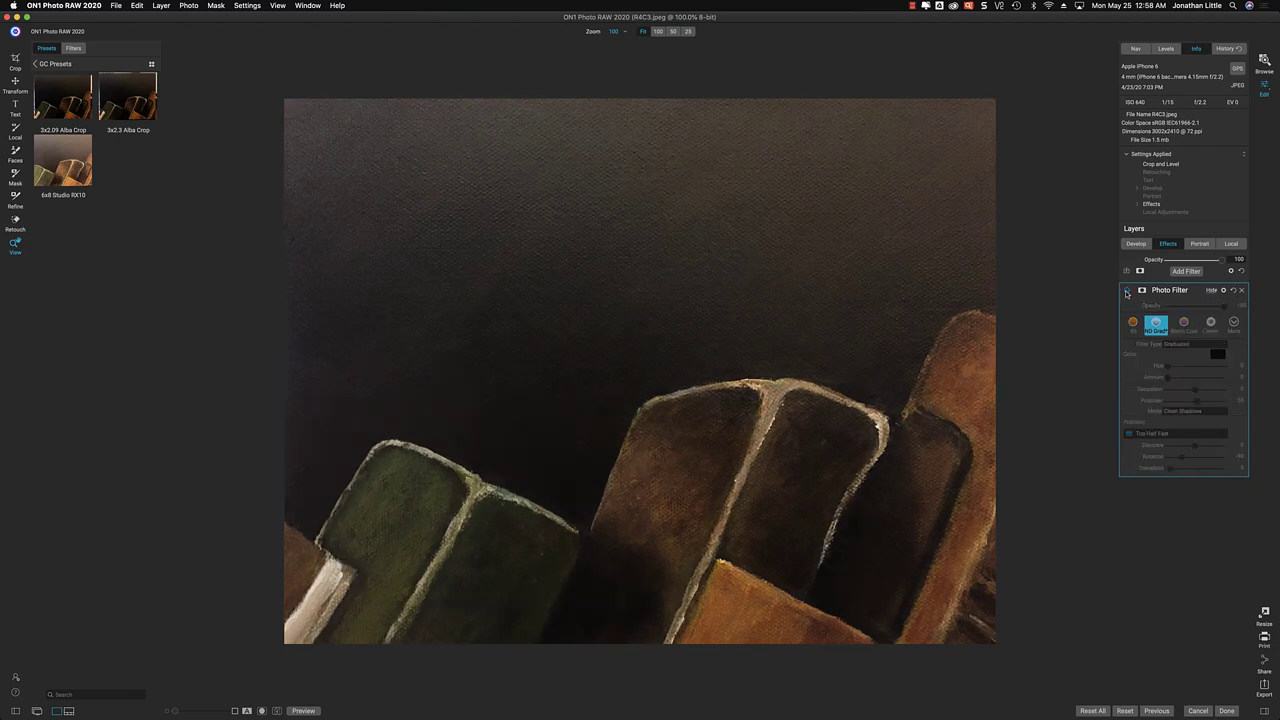
click(1126, 291)
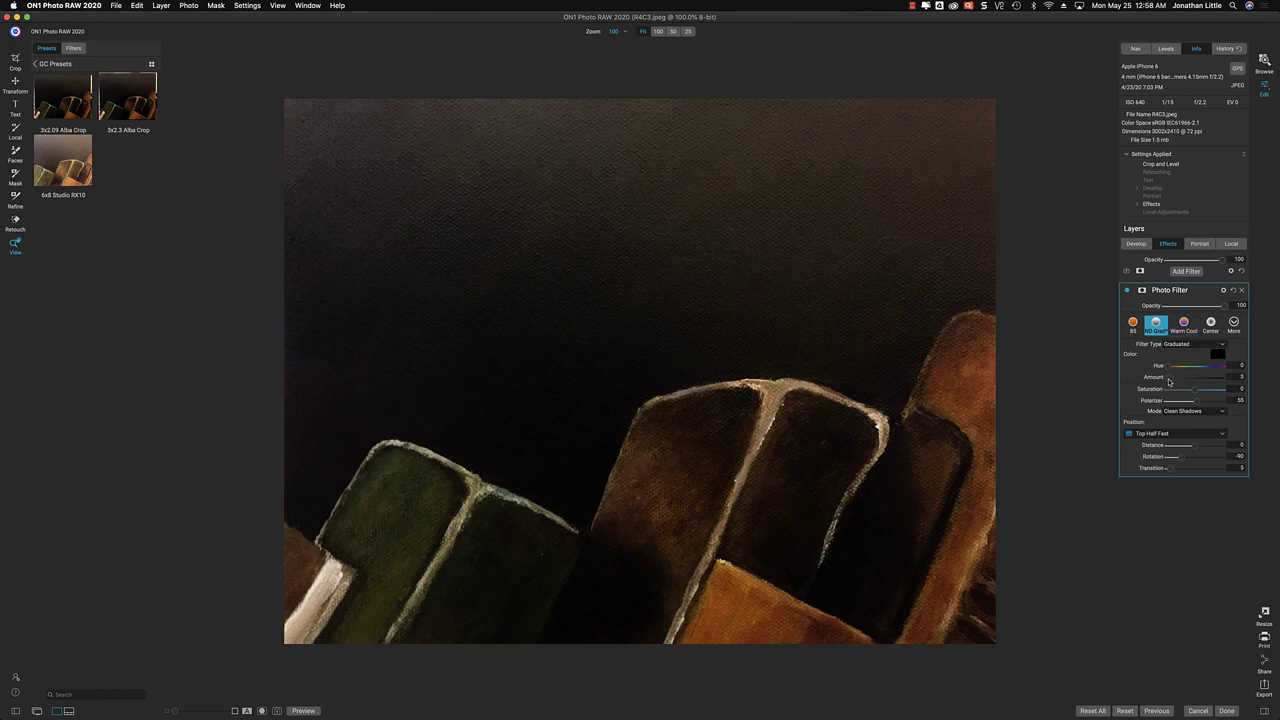
drag(1168, 381, 1176, 381)
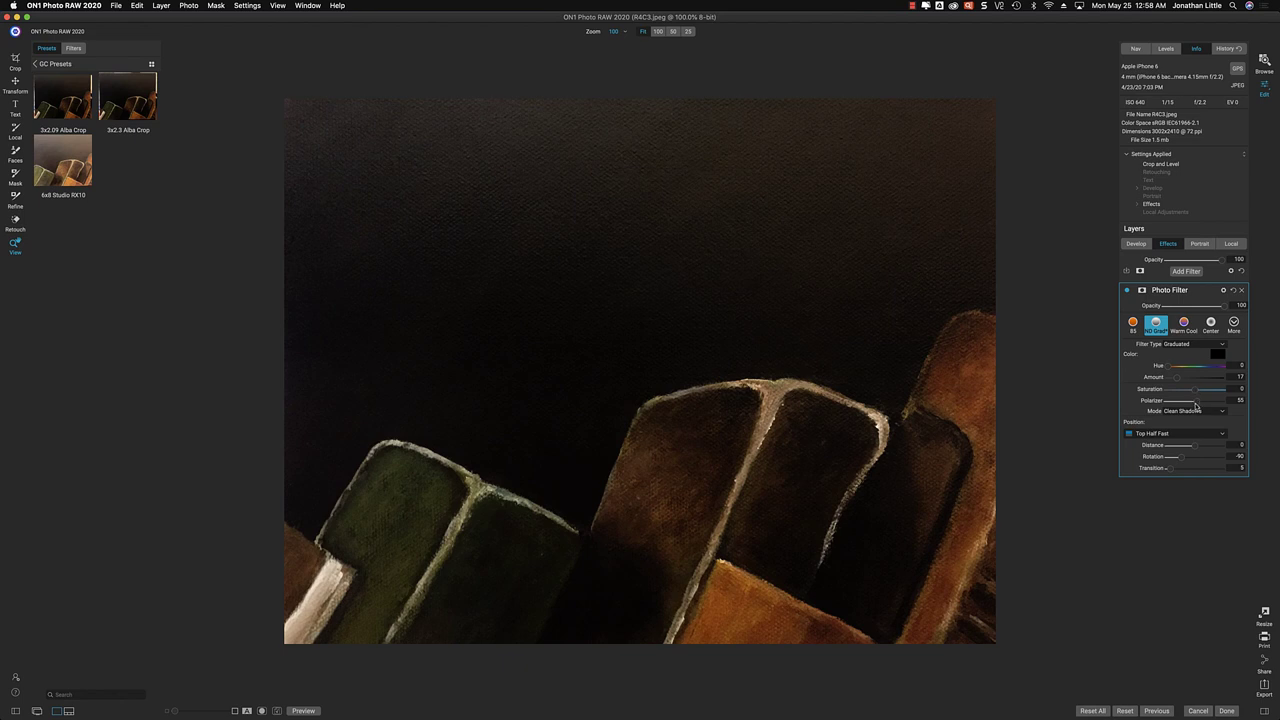
drag(1197, 404, 1192, 404)
drag(1176, 381, 1183, 381)
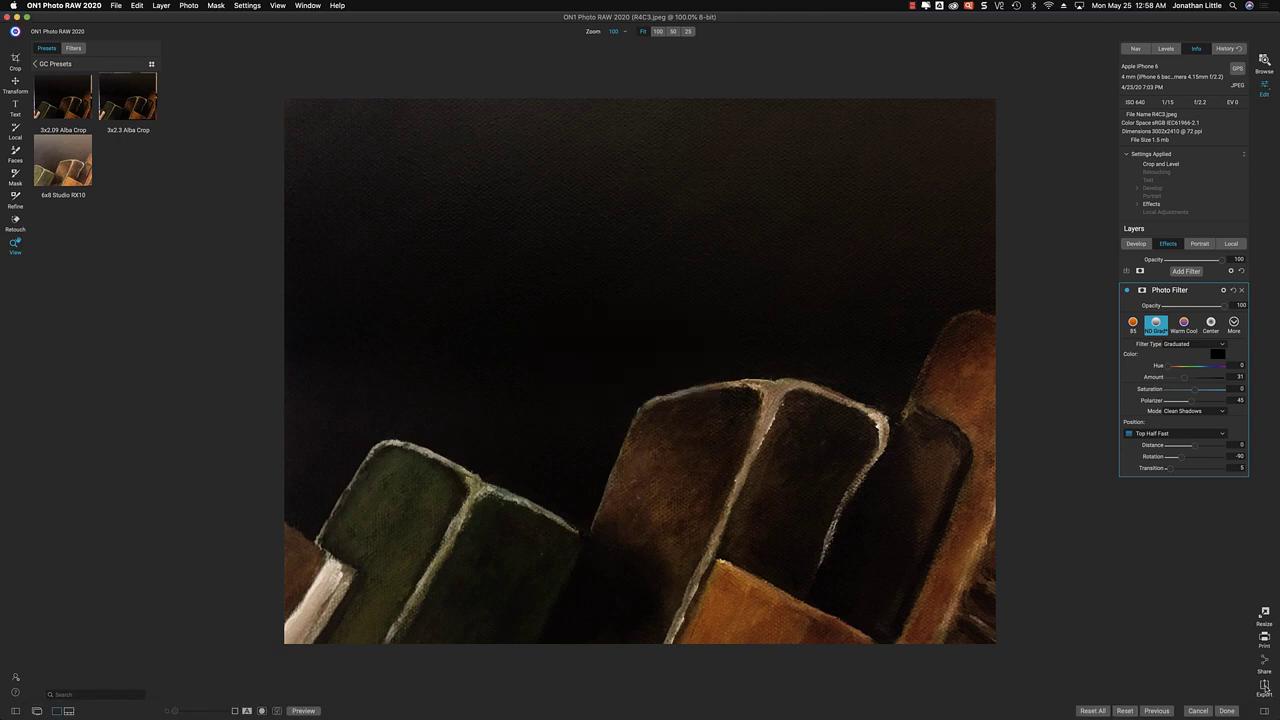
click(1264, 688)
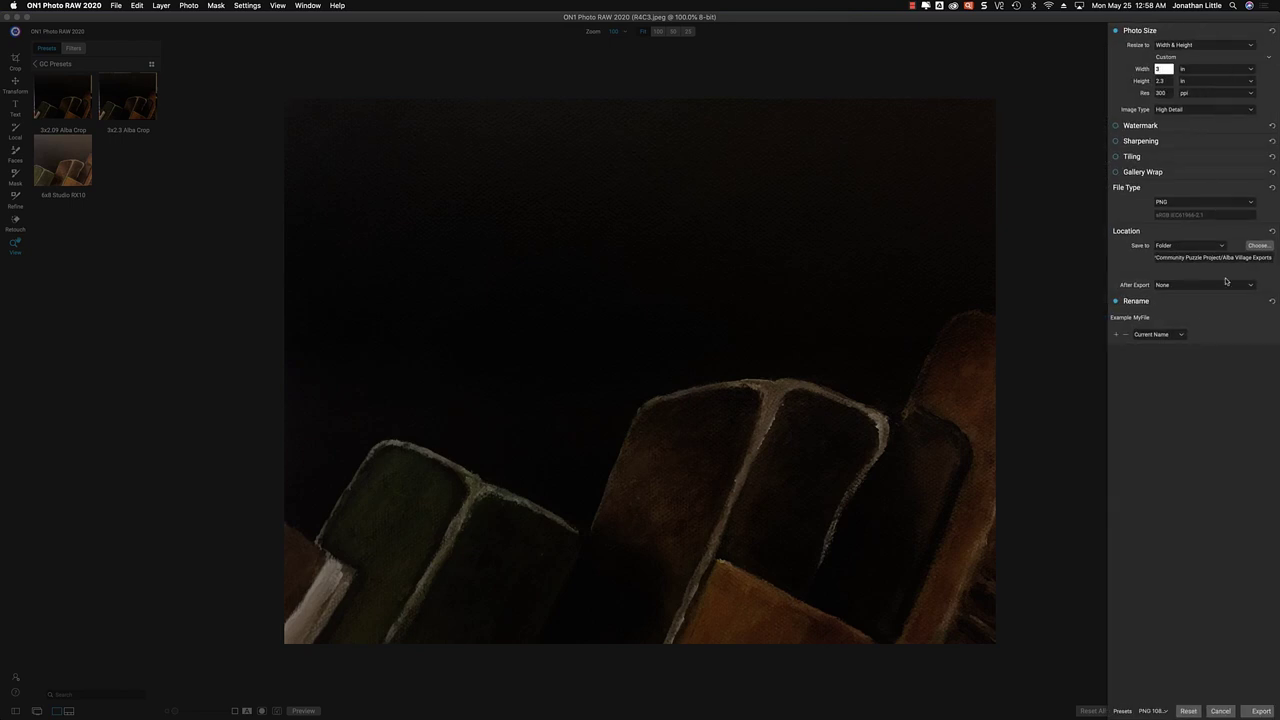
Export the filtered R4C3 tile, then hide the old R4C3 layer in the Photoshop puzzle
click(1260, 711)
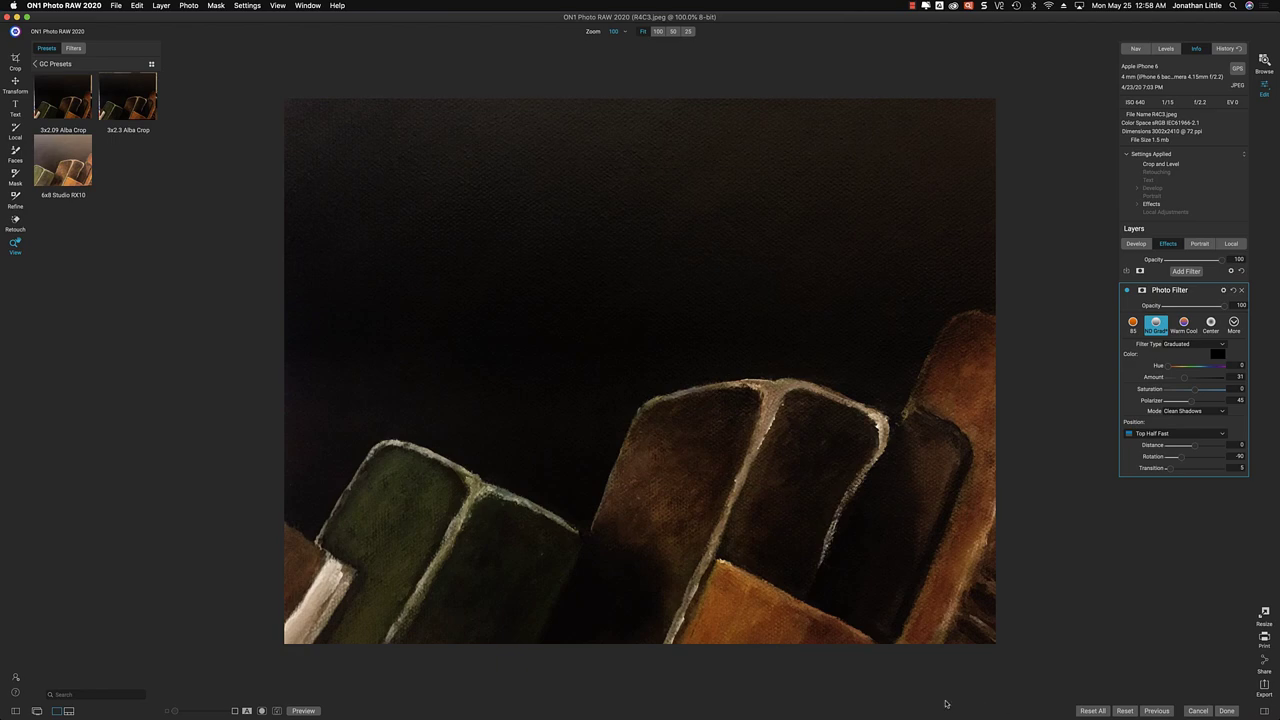
click(1264, 62)
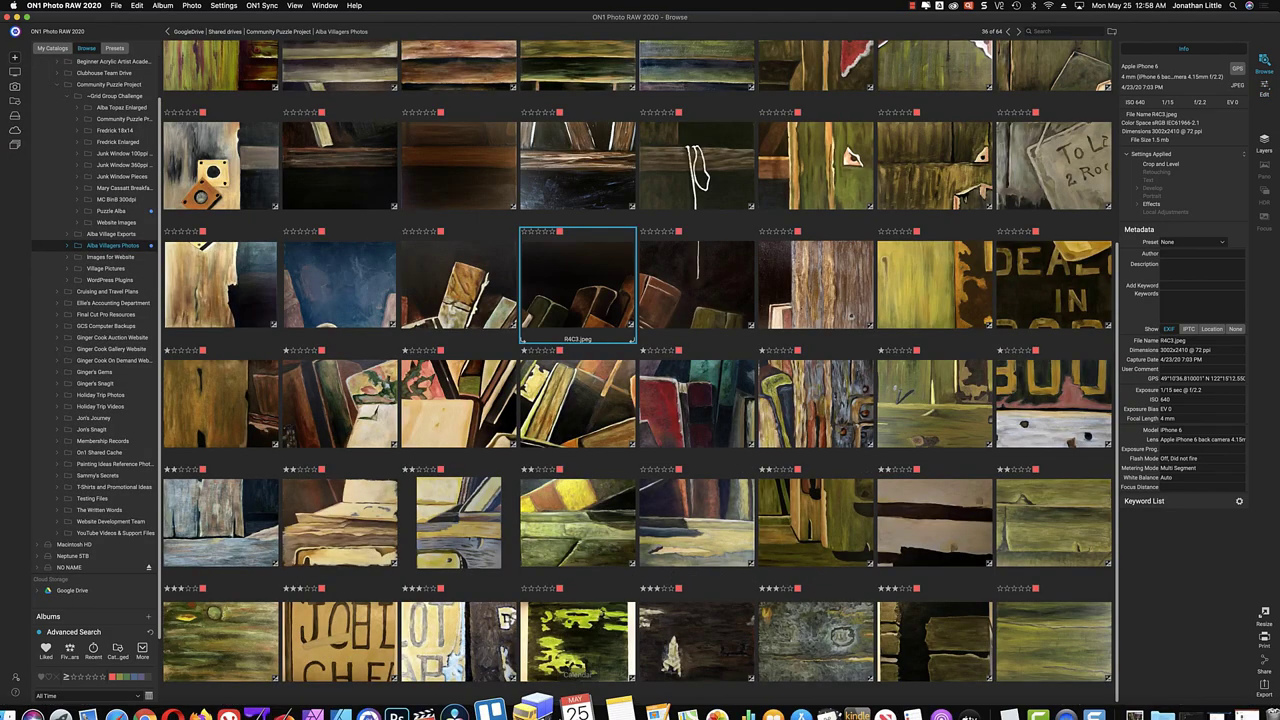
click(400, 700)
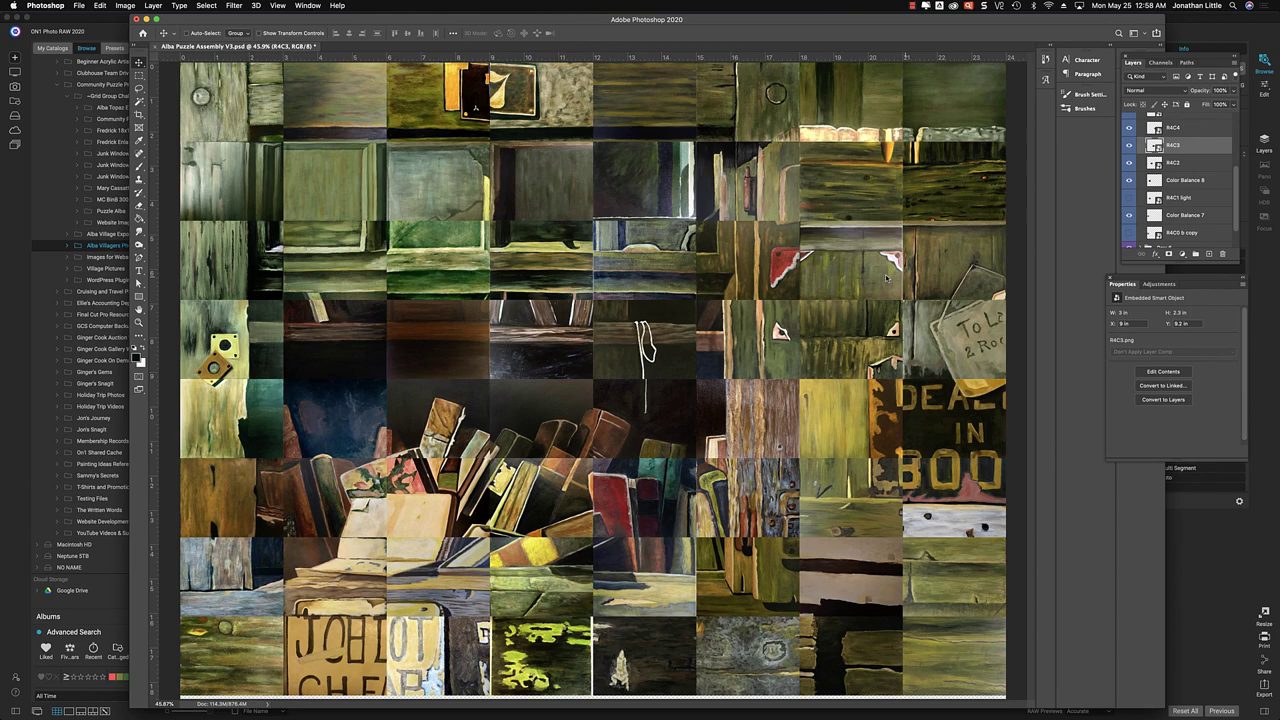
click(1129, 145)
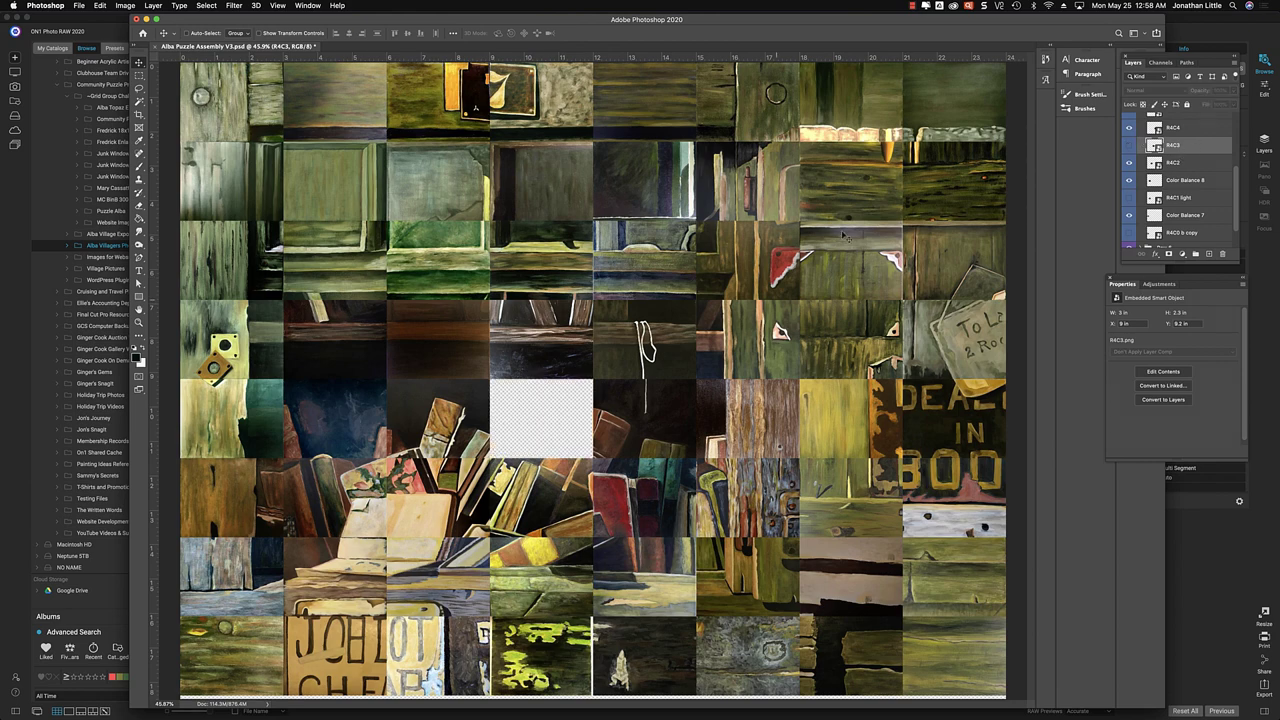
Place R4C3 copy.png from Alba Village Exports into row 5's empty fourth cell and commit it
mouse_move(30, 688)
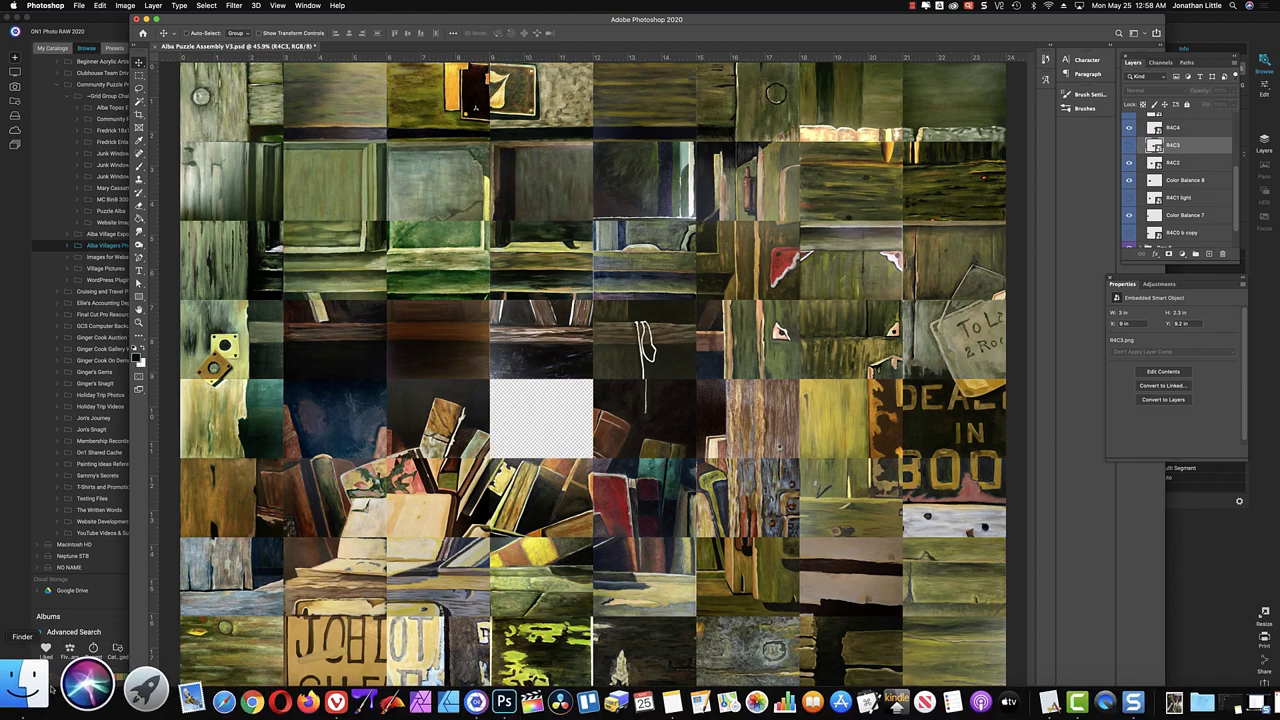
click(30, 688)
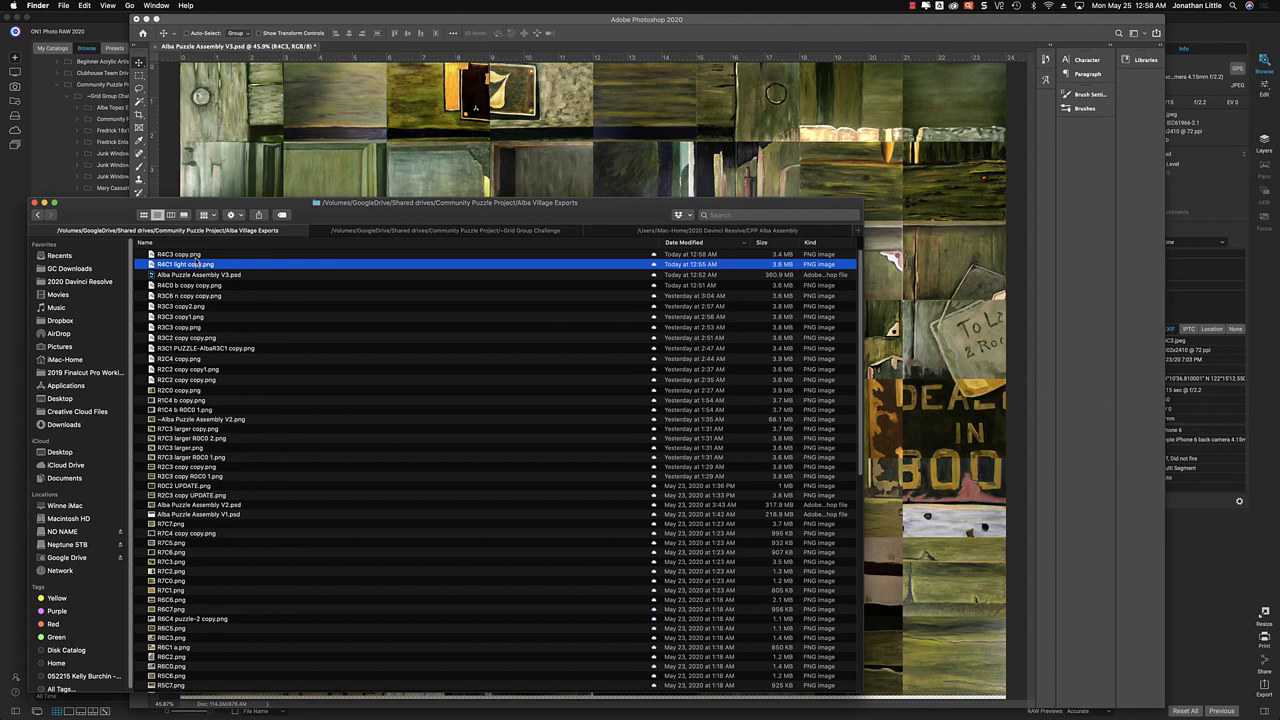
click(195, 255)
right_click(193, 255)
click(433, 178)
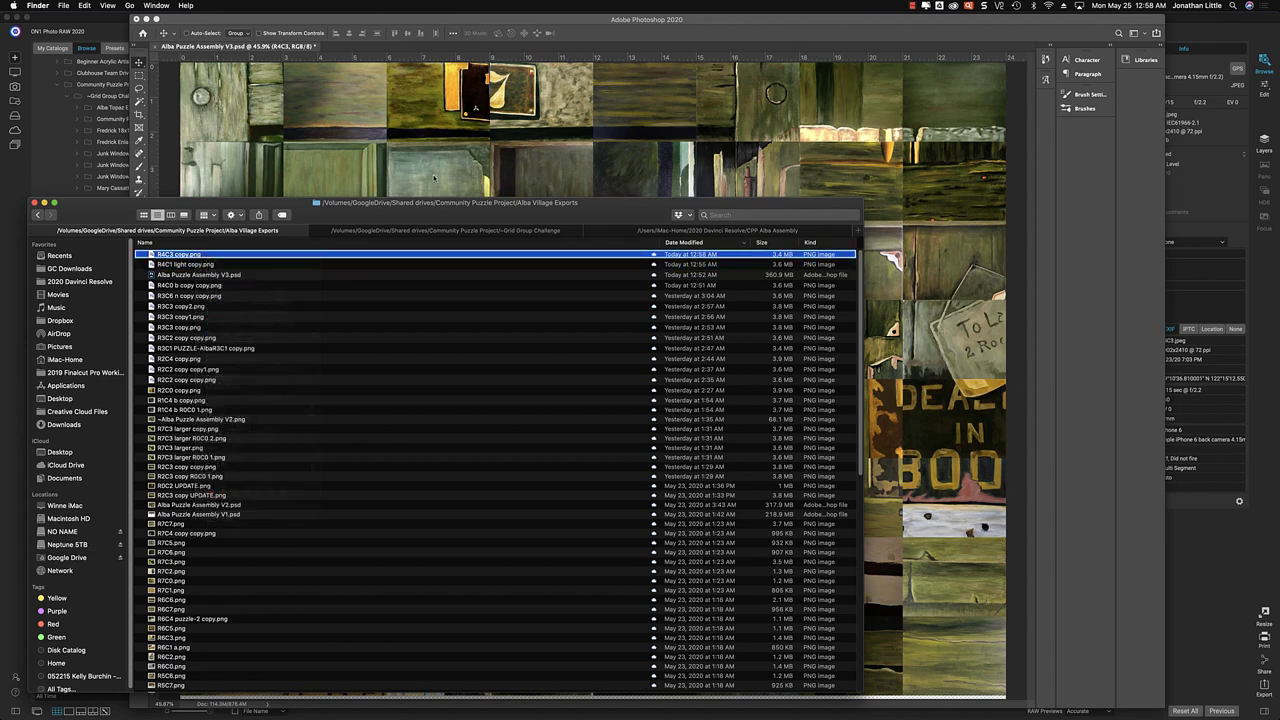
drag(150, 255, 430, 162)
drag(600, 405, 563, 426)
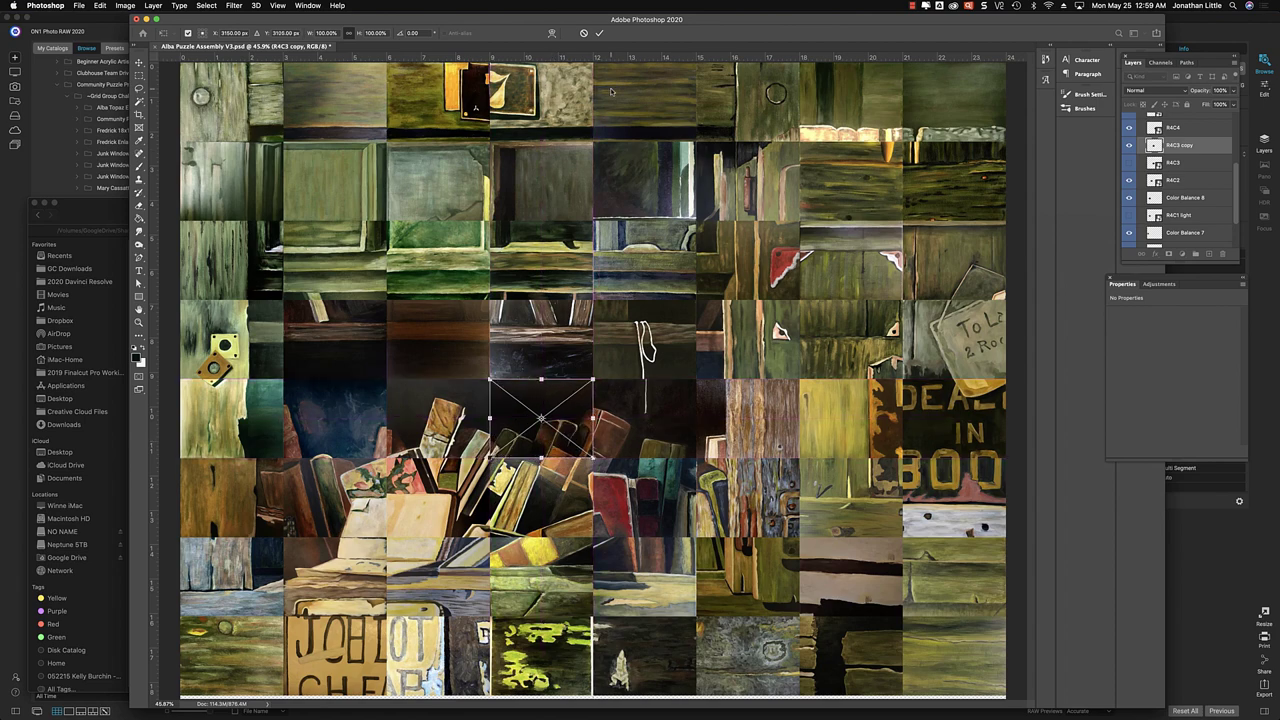
click(600, 34)
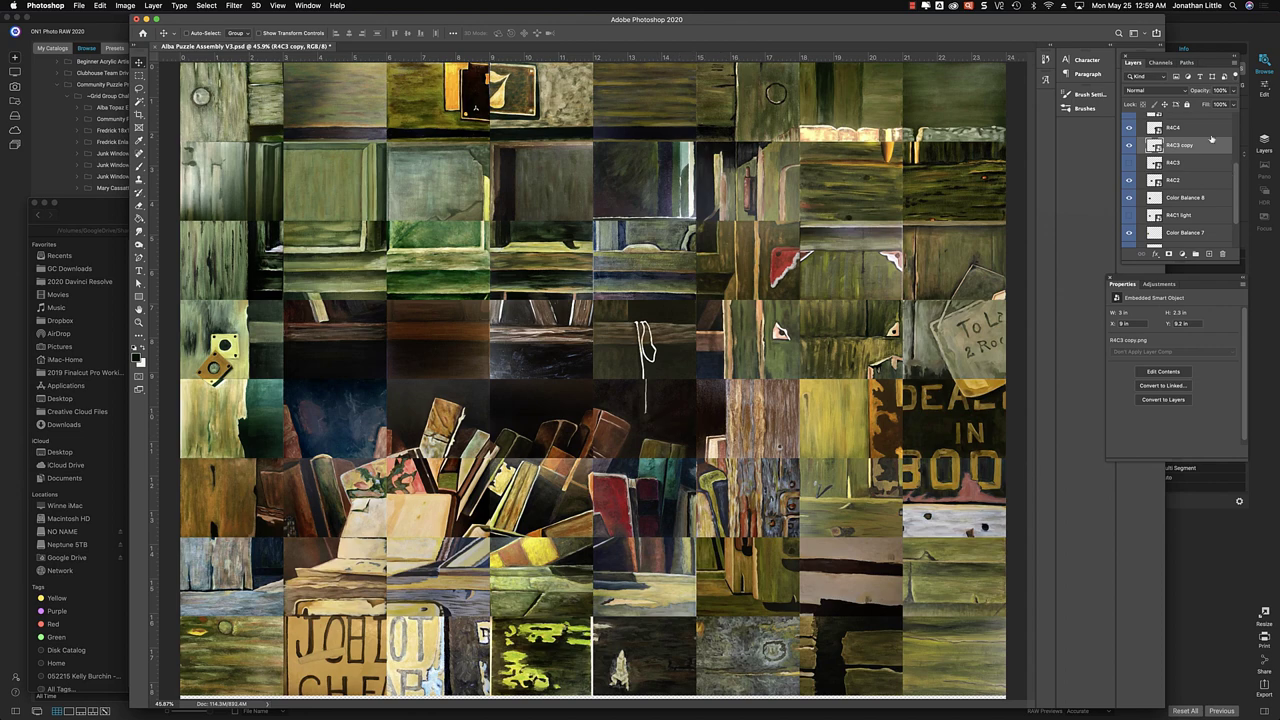
click(1181, 132)
scroll(1176, 166, up, 3)
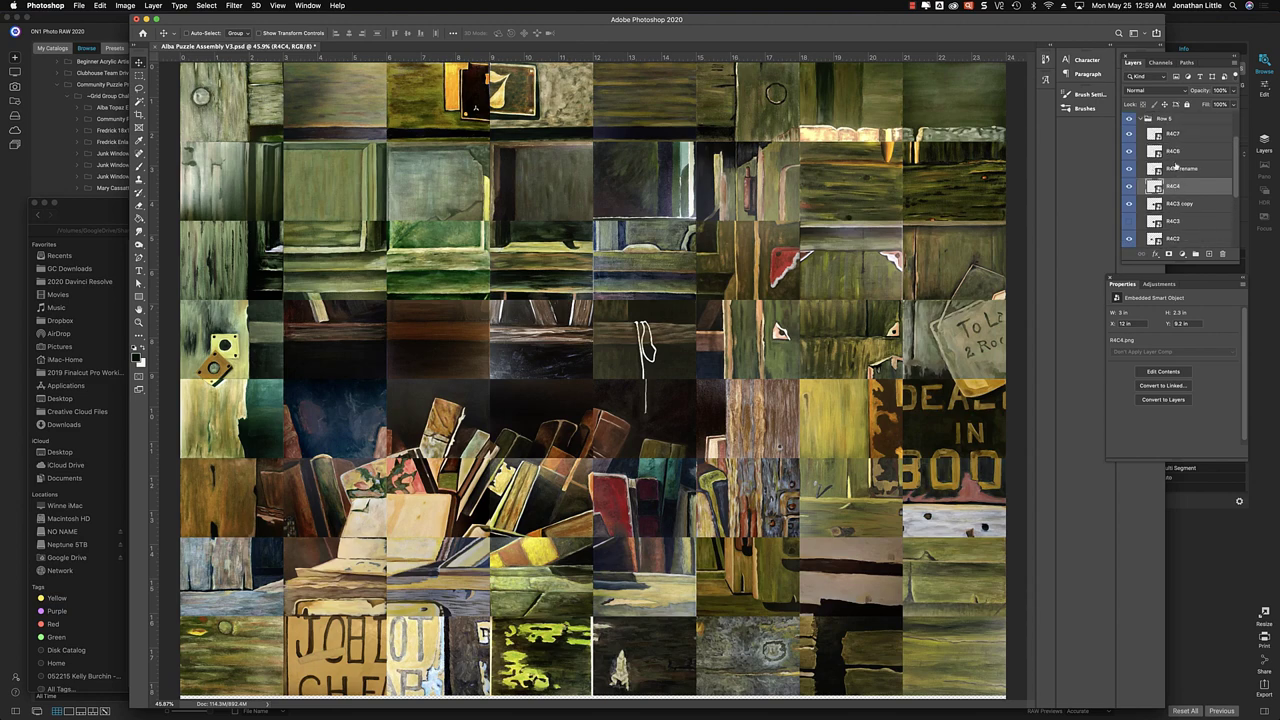
Compare the R4C4 tile in Photoshop, then open R4C4.jpeg in ON1's Edit module
click(1130, 186)
click(1130, 186)
key(super+Tab)
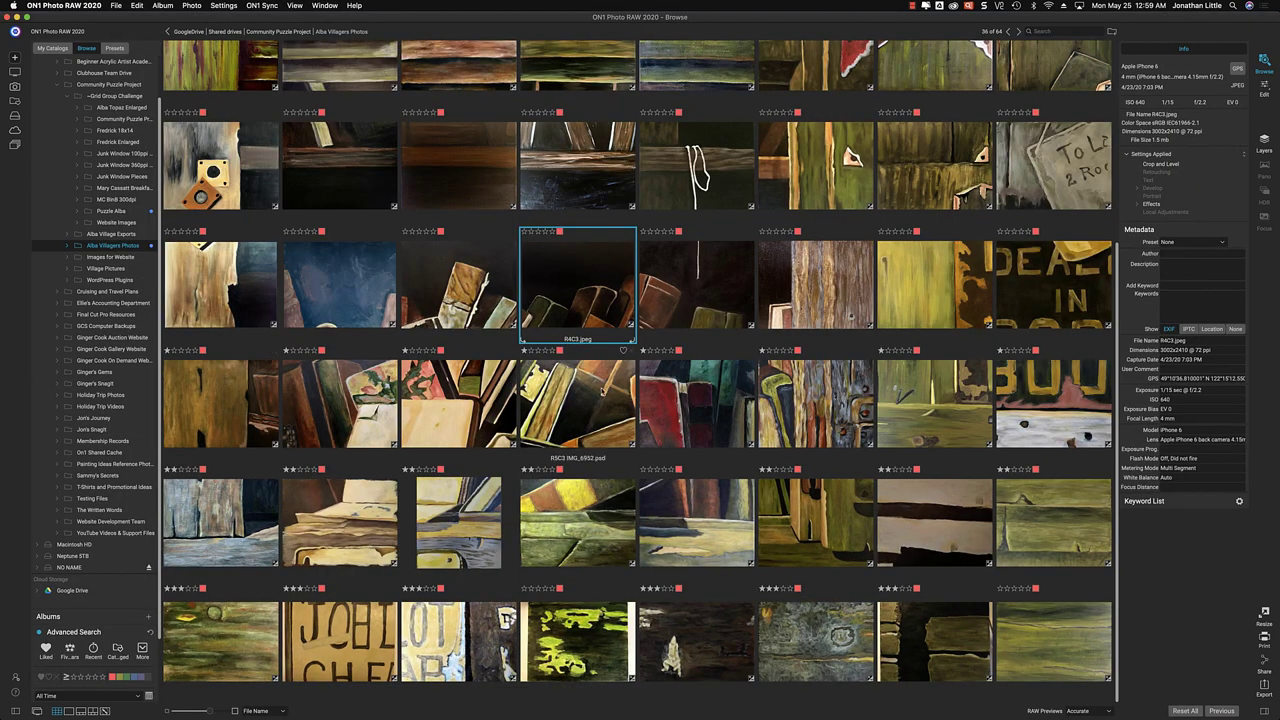
click(673, 313)
double_click(673, 313)
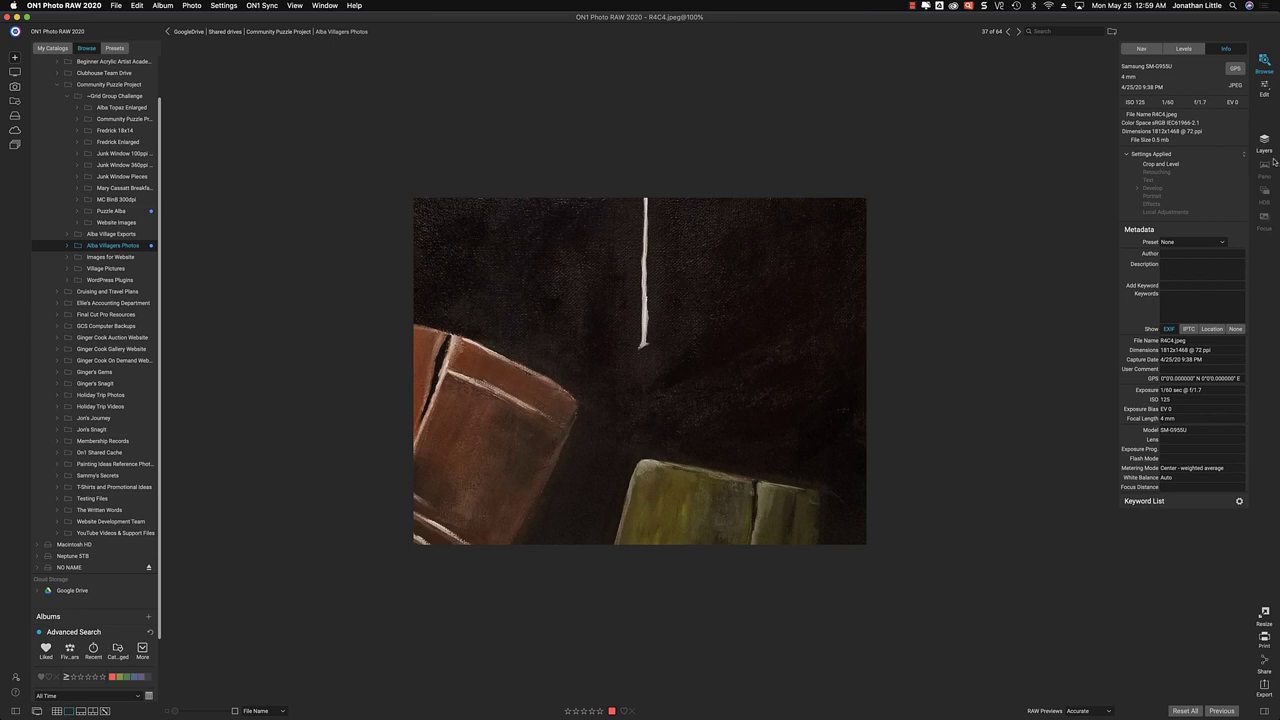
click(1266, 88)
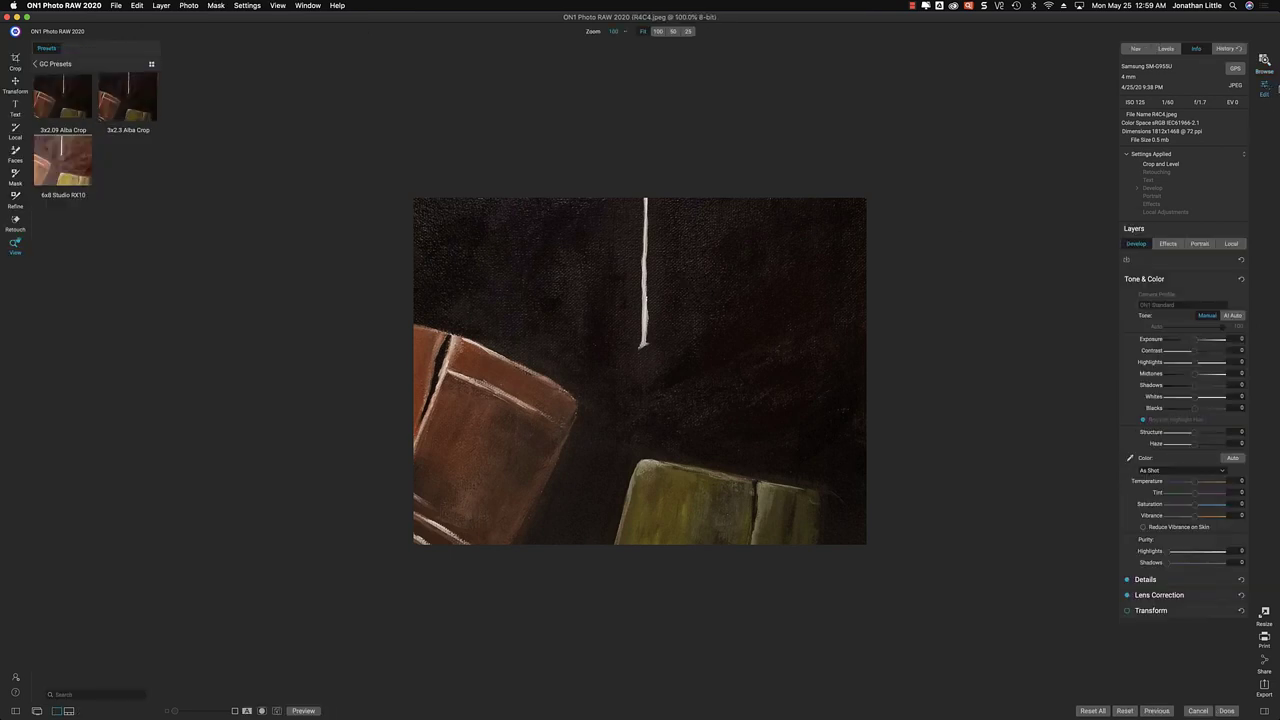
Crop R4C4.jpeg, nudging the photo down in the frame, and check it against the Photoshop puzzle
click(15, 60)
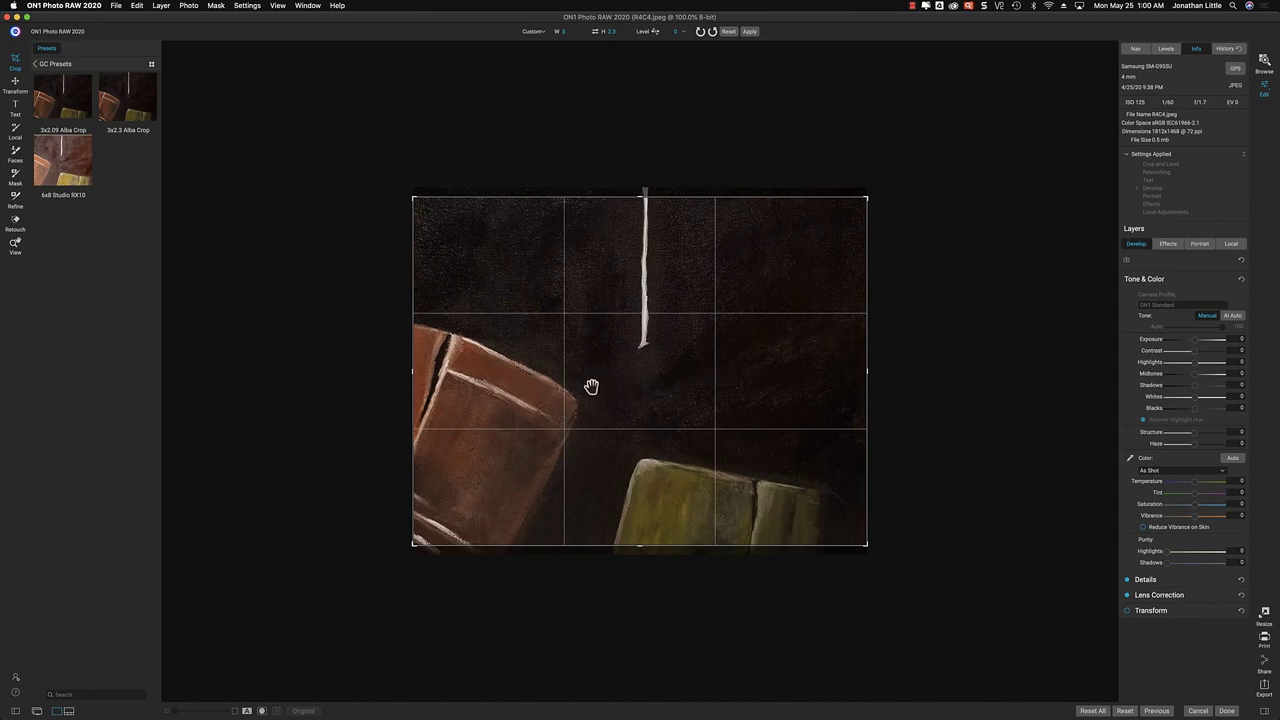
mouse_move(586, 383)
mouse_down()
mouse_move(591, 415)
mouse_move(589, 374)
mouse_move(589, 400)
mouse_move(586, 386)
mouse_up()
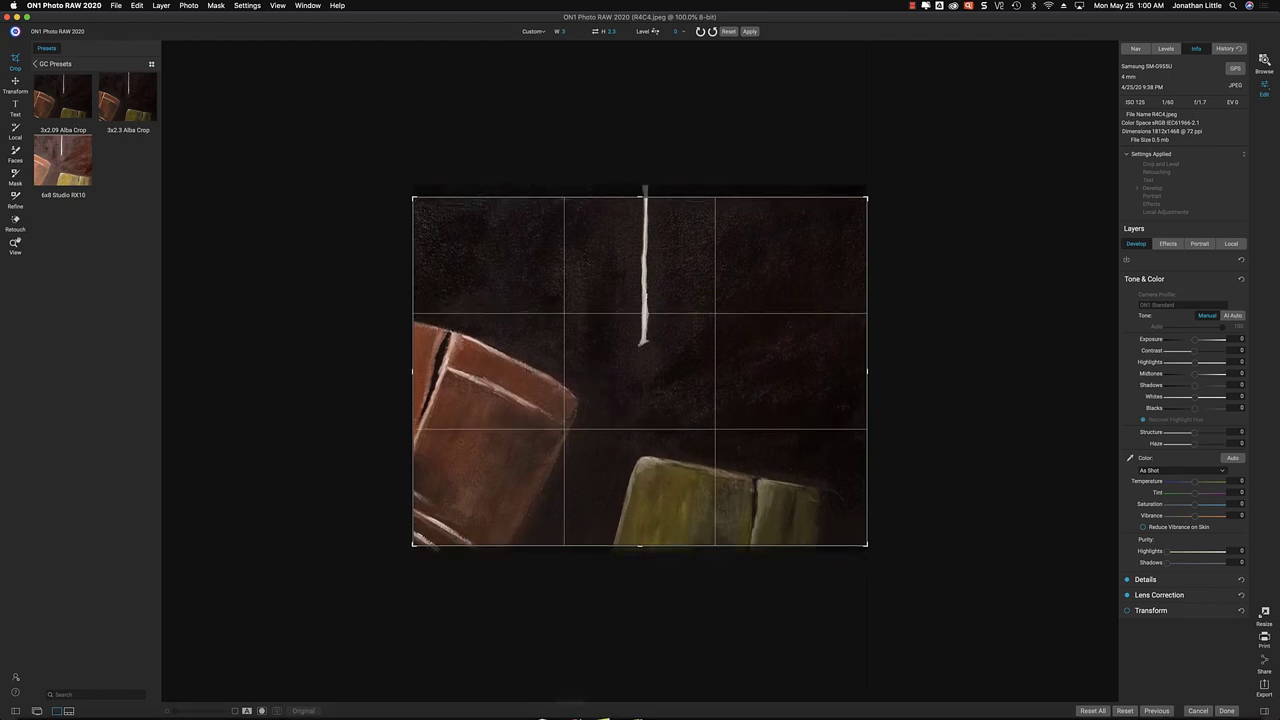
mouse_move(571, 690)
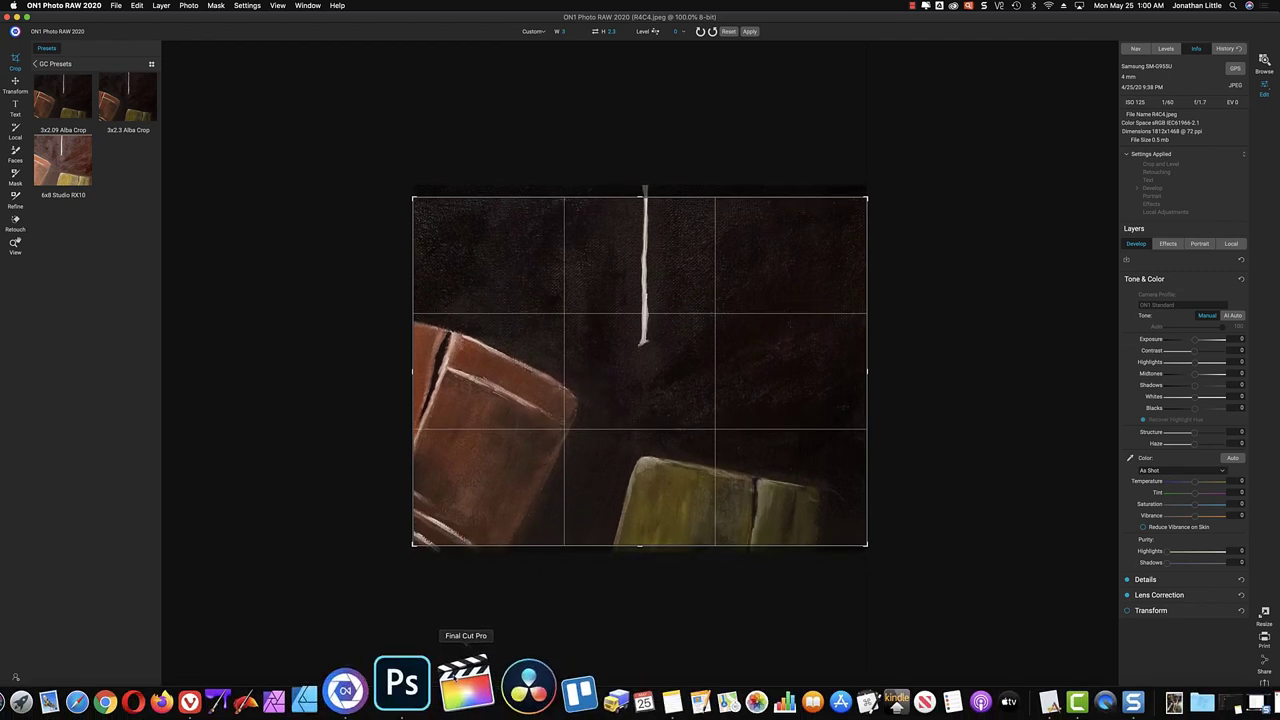
click(432, 686)
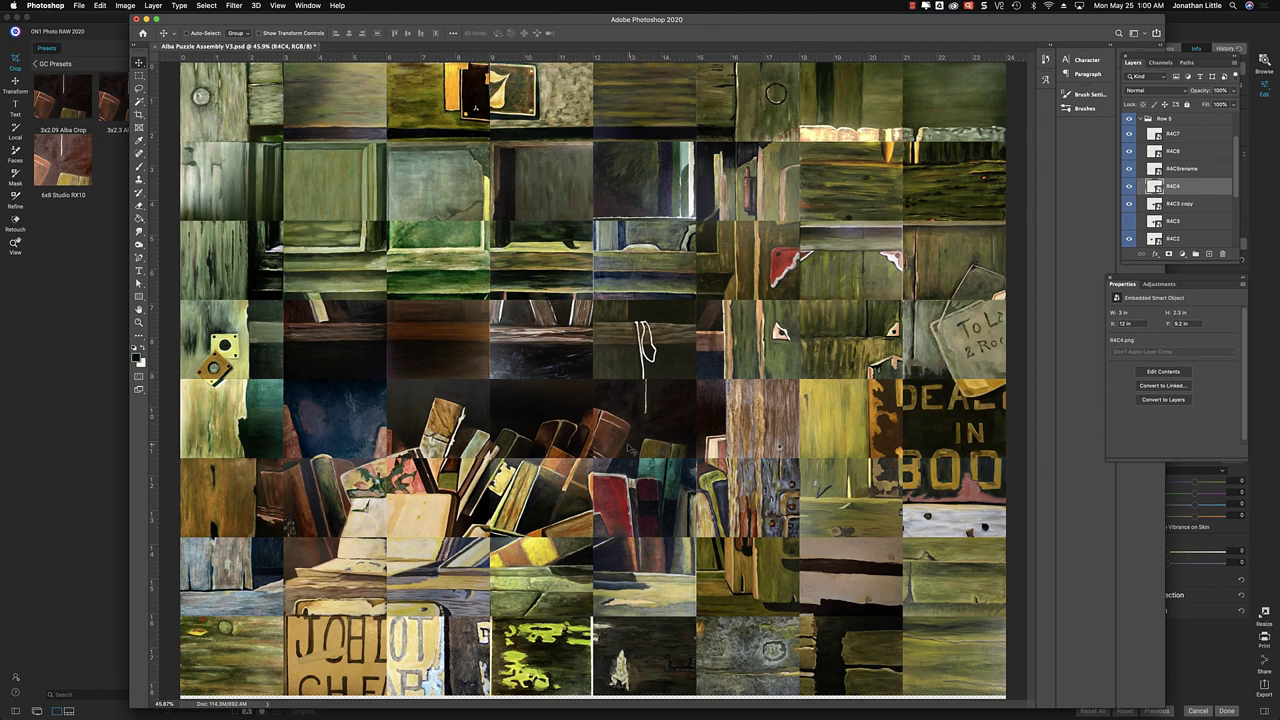
click(109, 354)
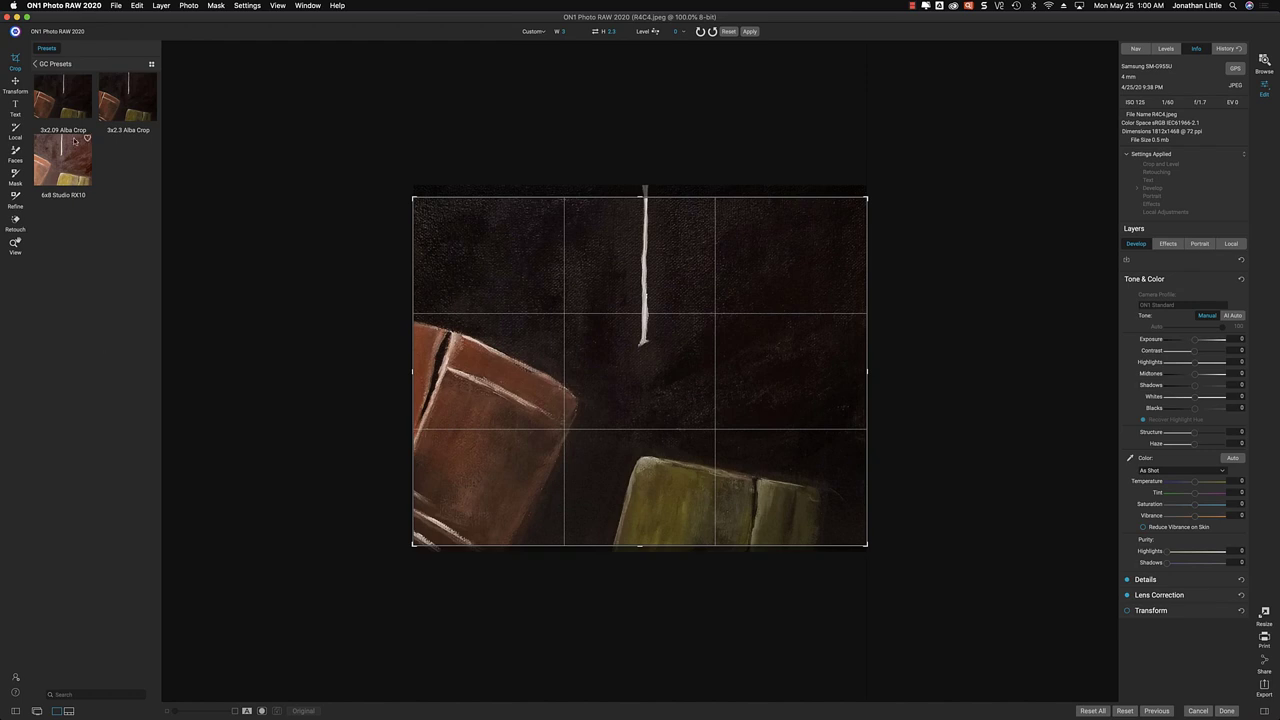
Reset the crop to the full image and cancel the edit, discarding all changes
click(728, 32)
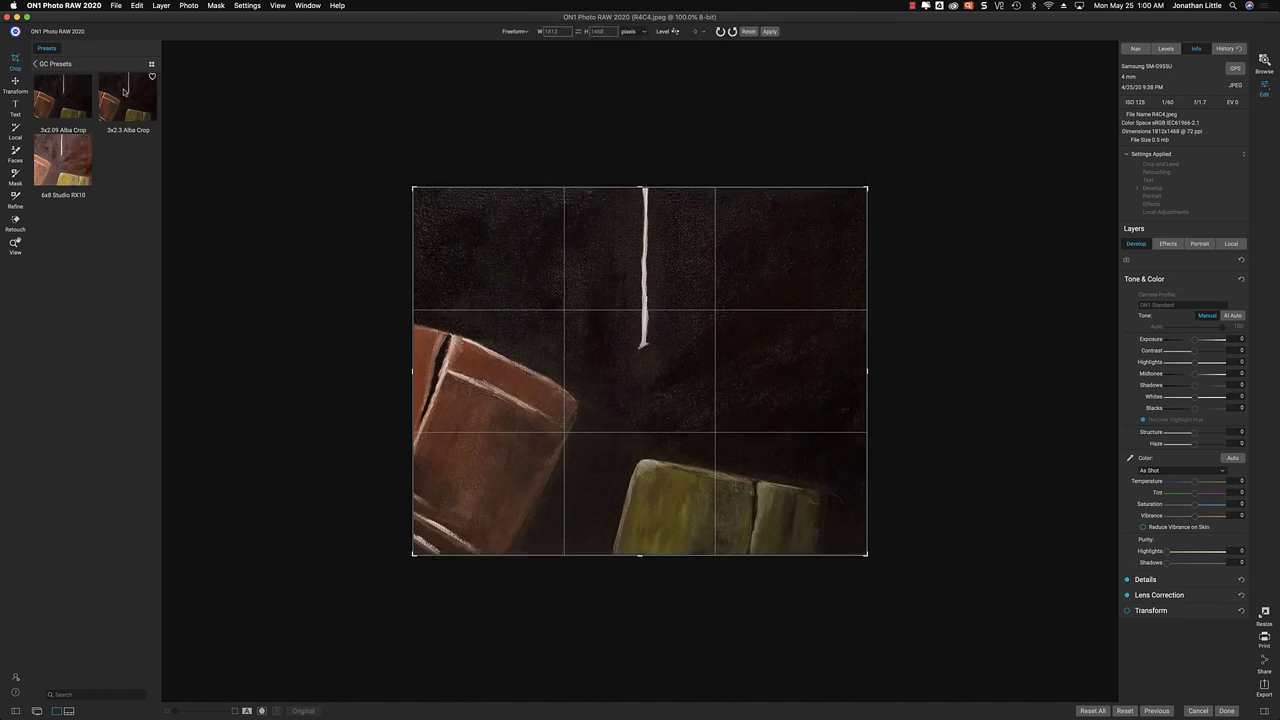
click(1198, 710)
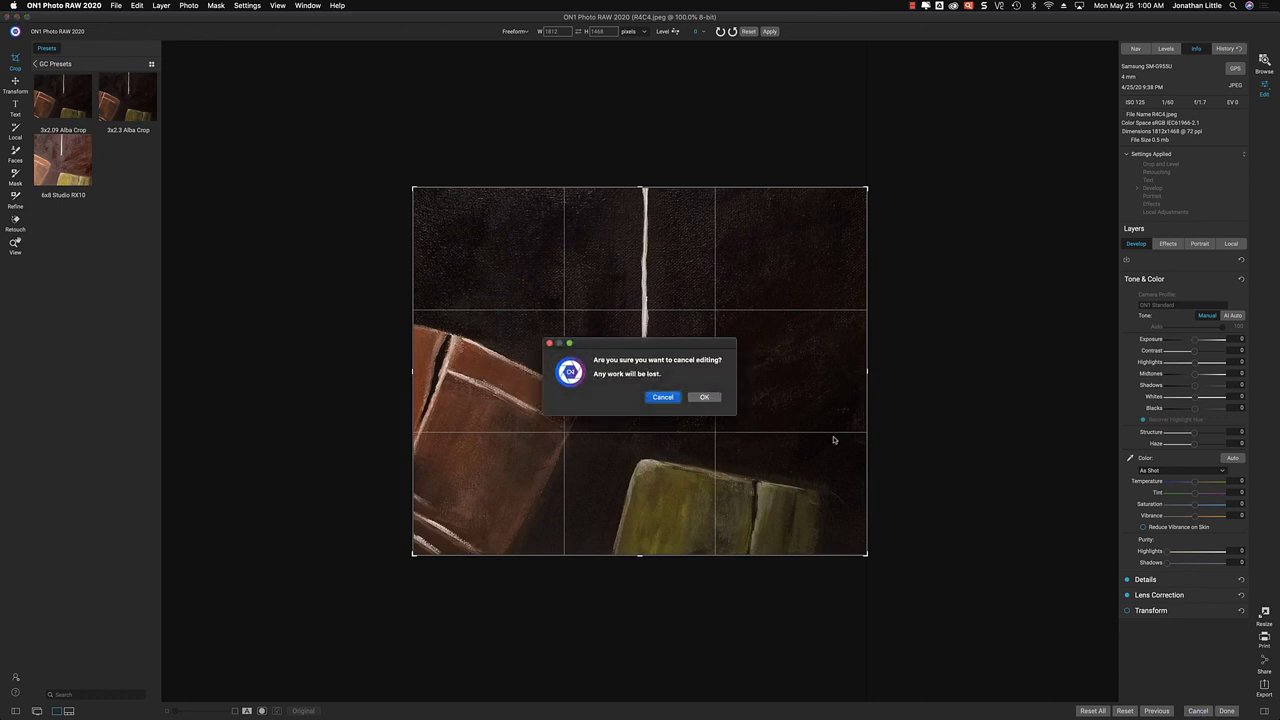
click(704, 397)
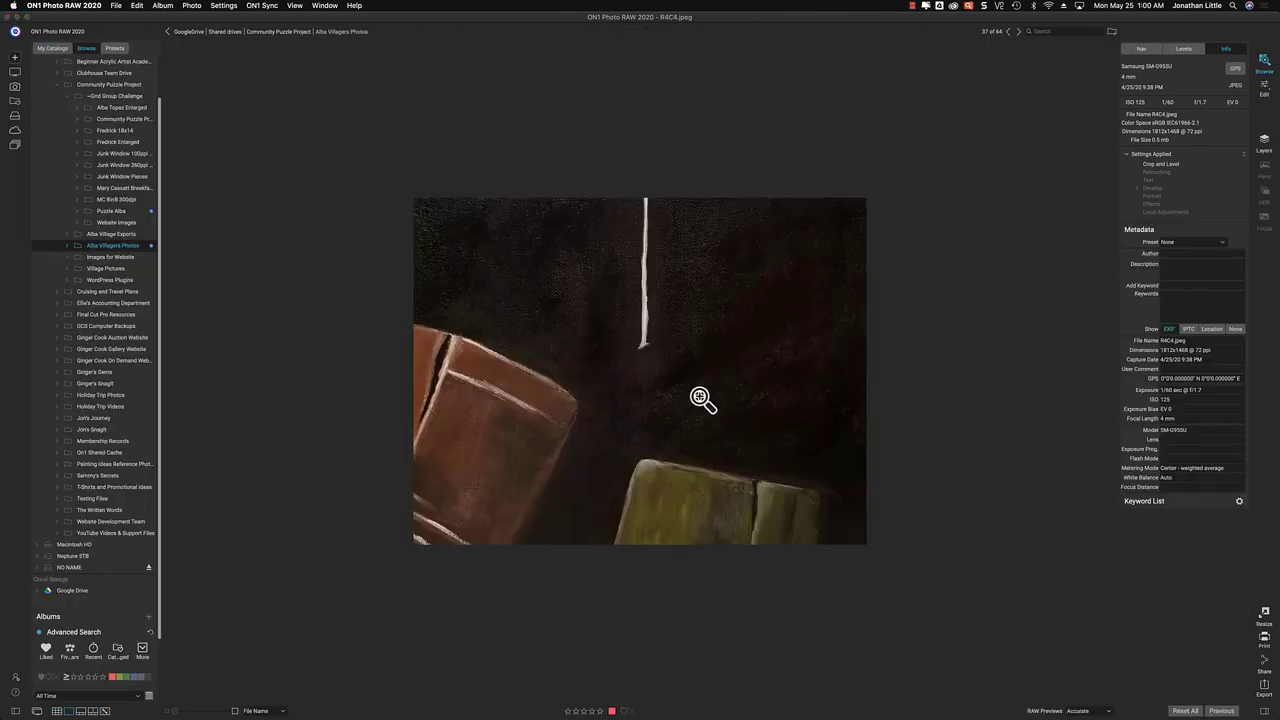
Give R4C4.jpeg a Photo Filter at Amount 0 and Polarizer 75, then open its export settings
click(1263, 92)
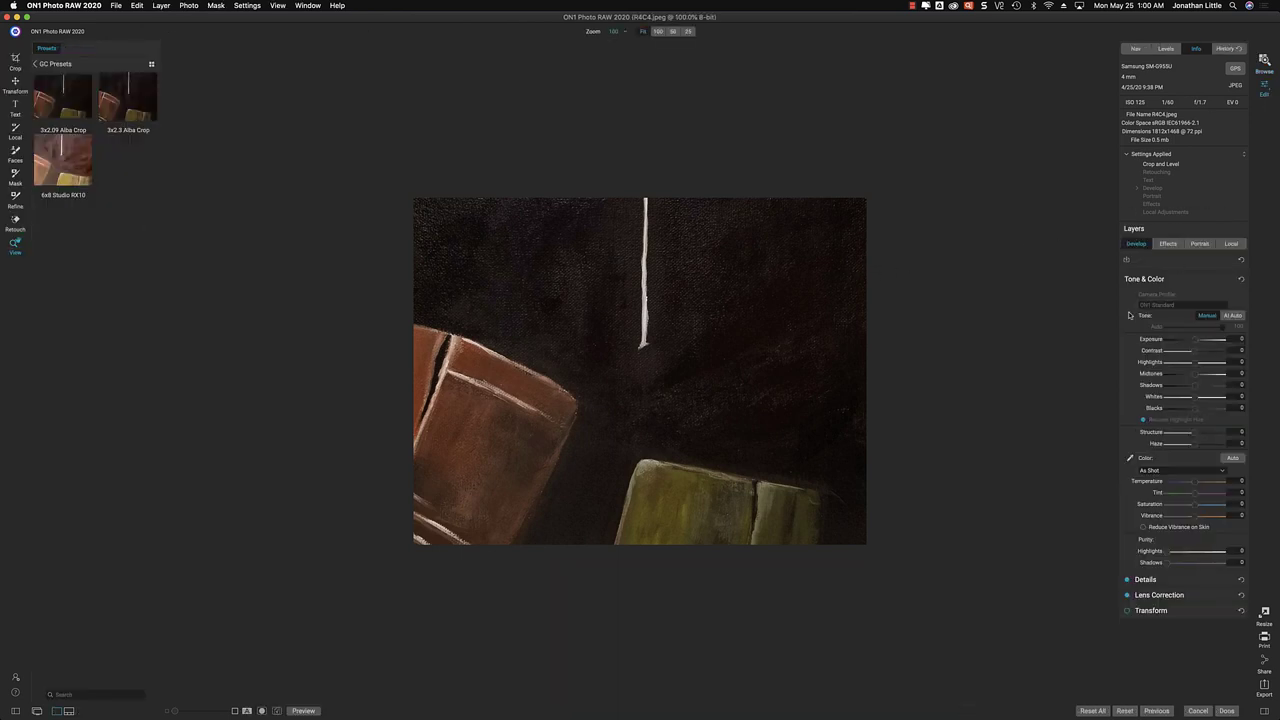
click(1168, 244)
click(1187, 271)
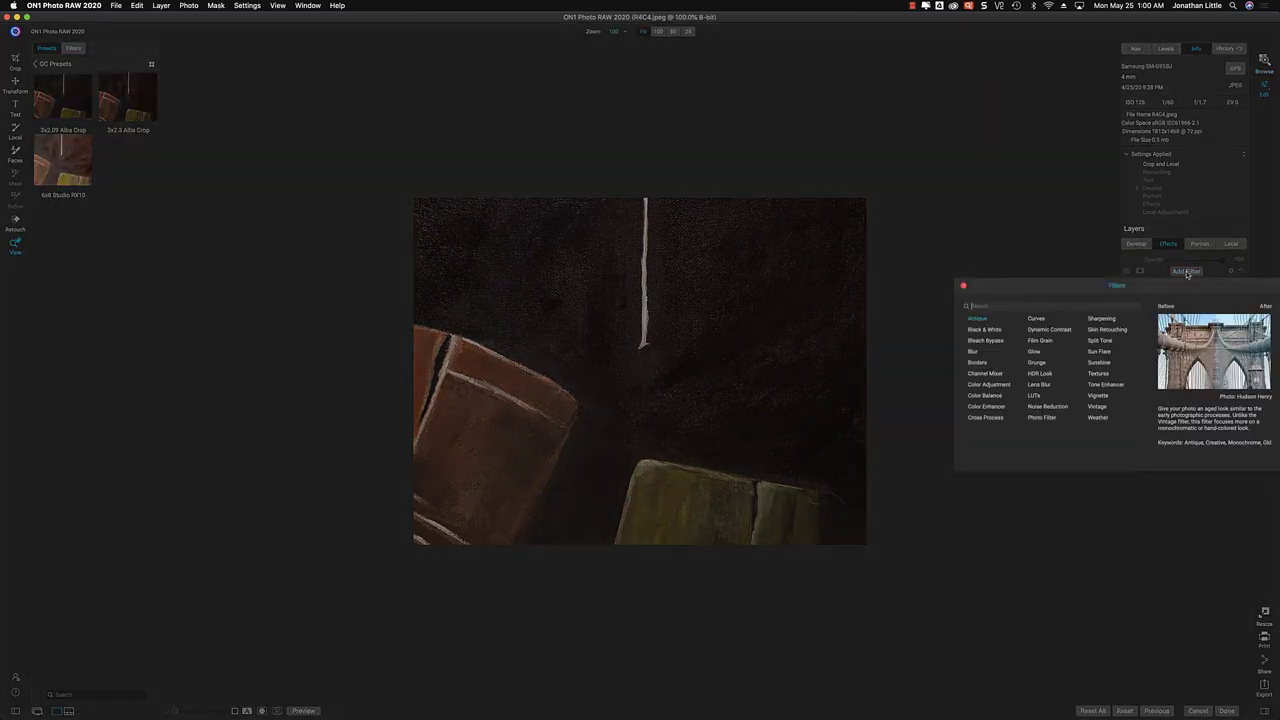
click(1040, 417)
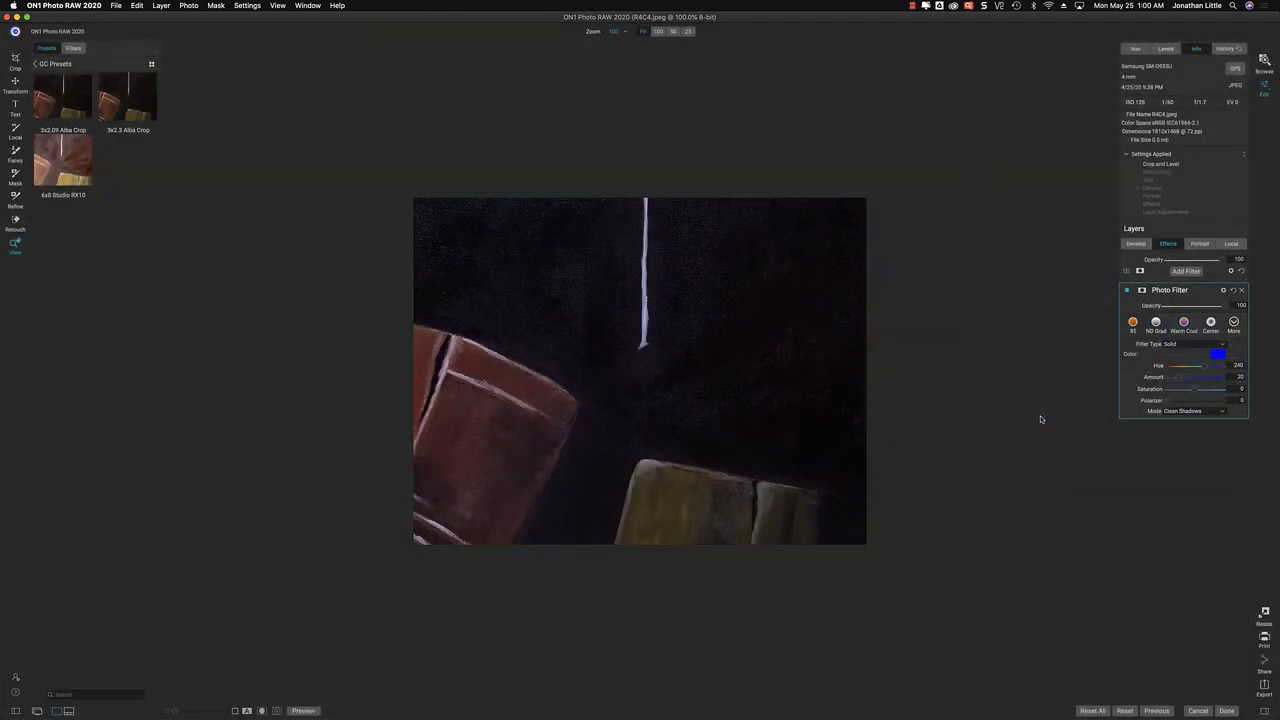
double_click(1186, 379)
drag(1167, 401, 1207, 402)
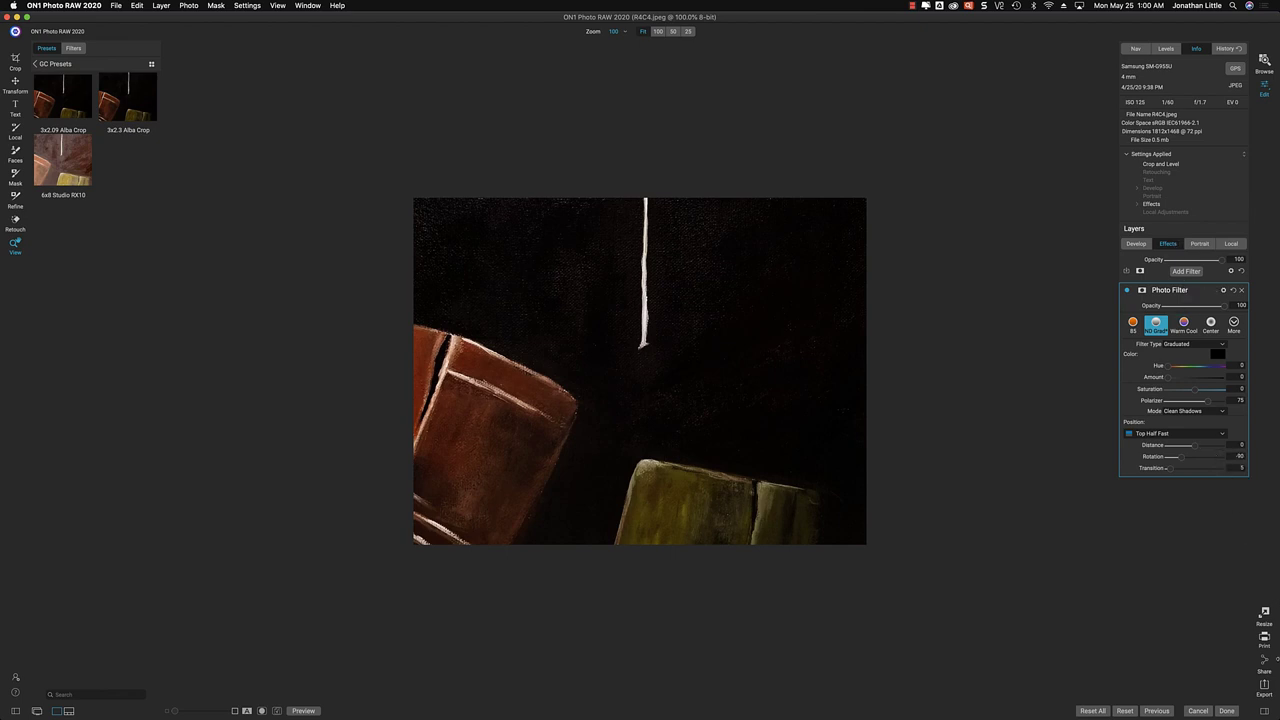
click(1266, 686)
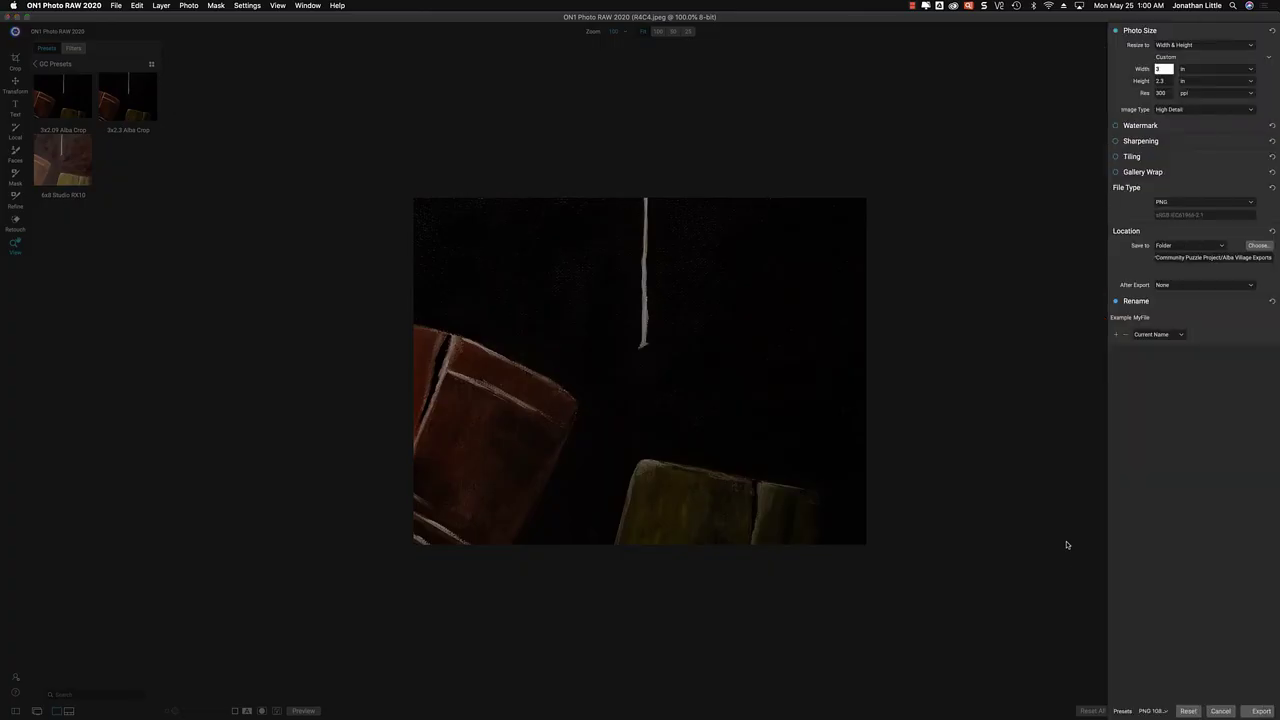
Export R4C4 as PNG, hide the old R4C4 tile in Photoshop, and open Alba Village Exports
click(1259, 711)
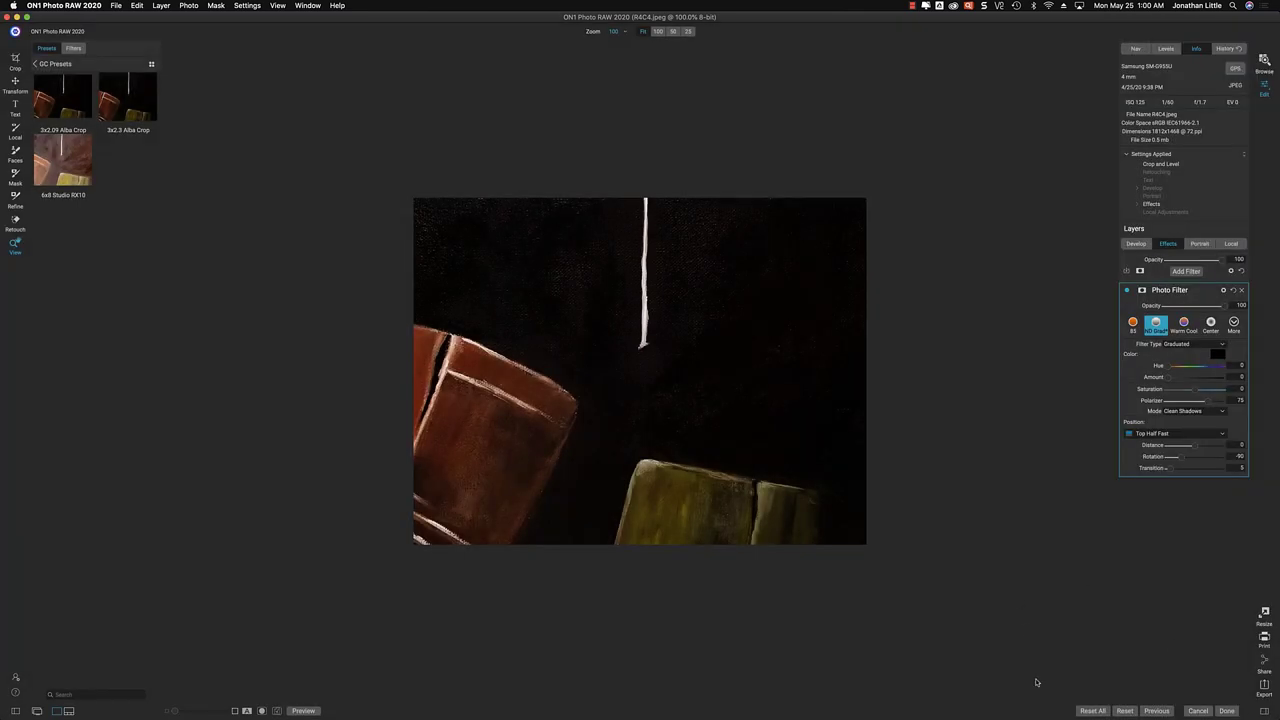
key(super+1)
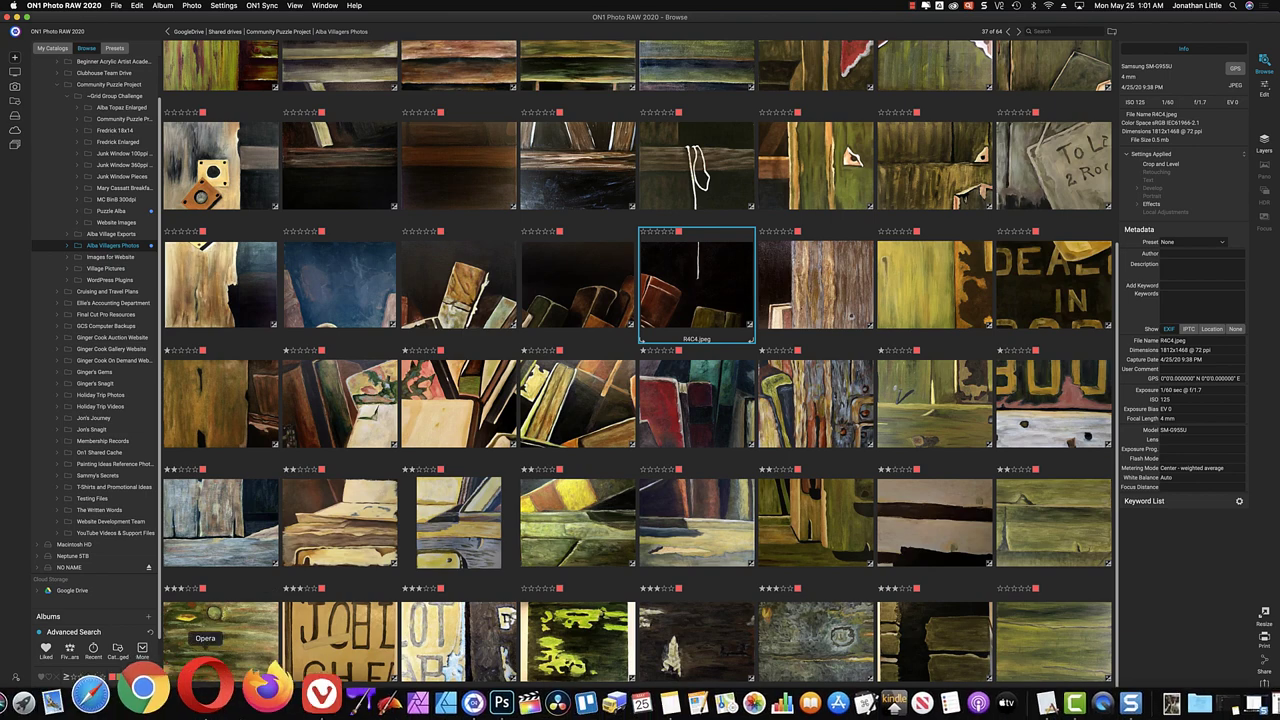
click(426, 690)
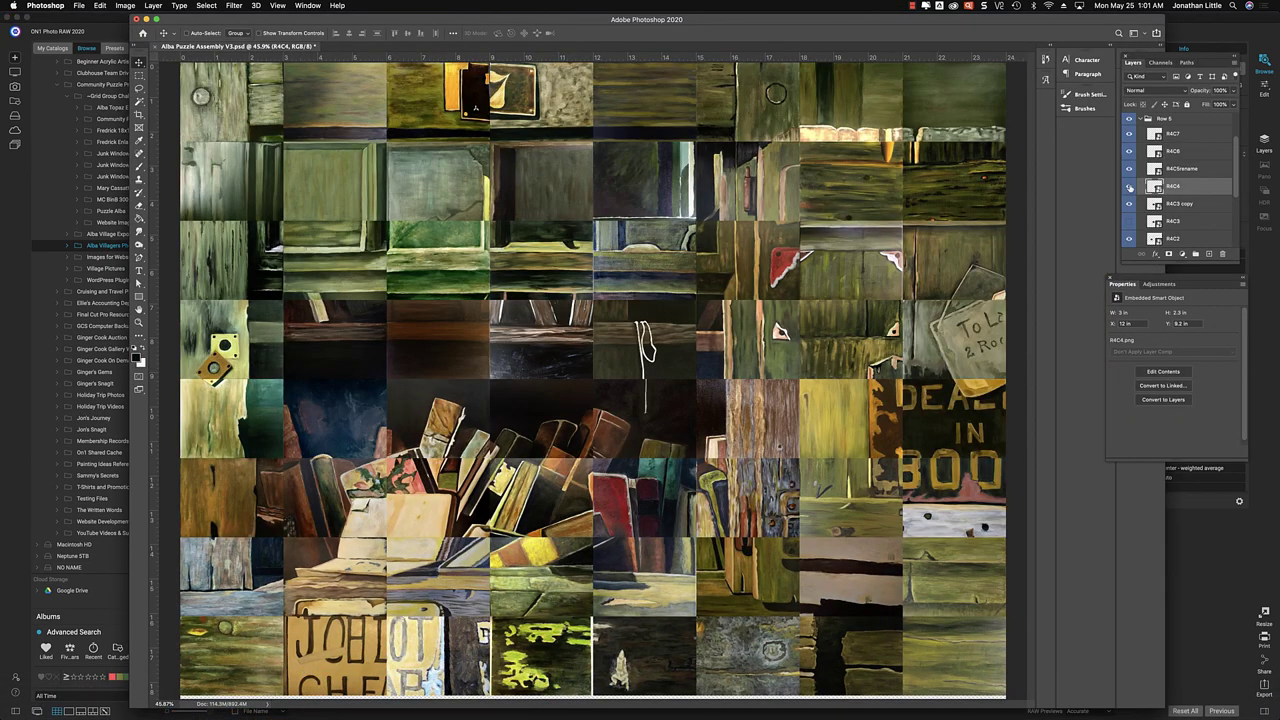
click(1130, 187)
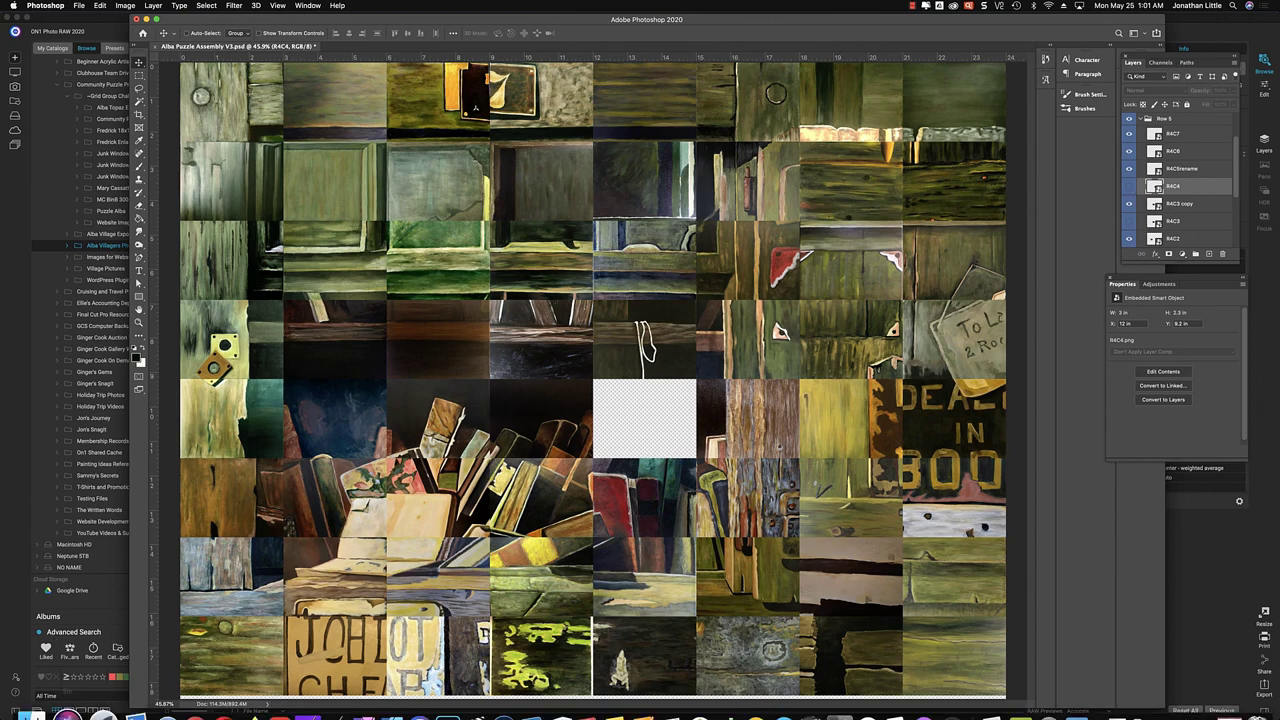
click(45, 696)
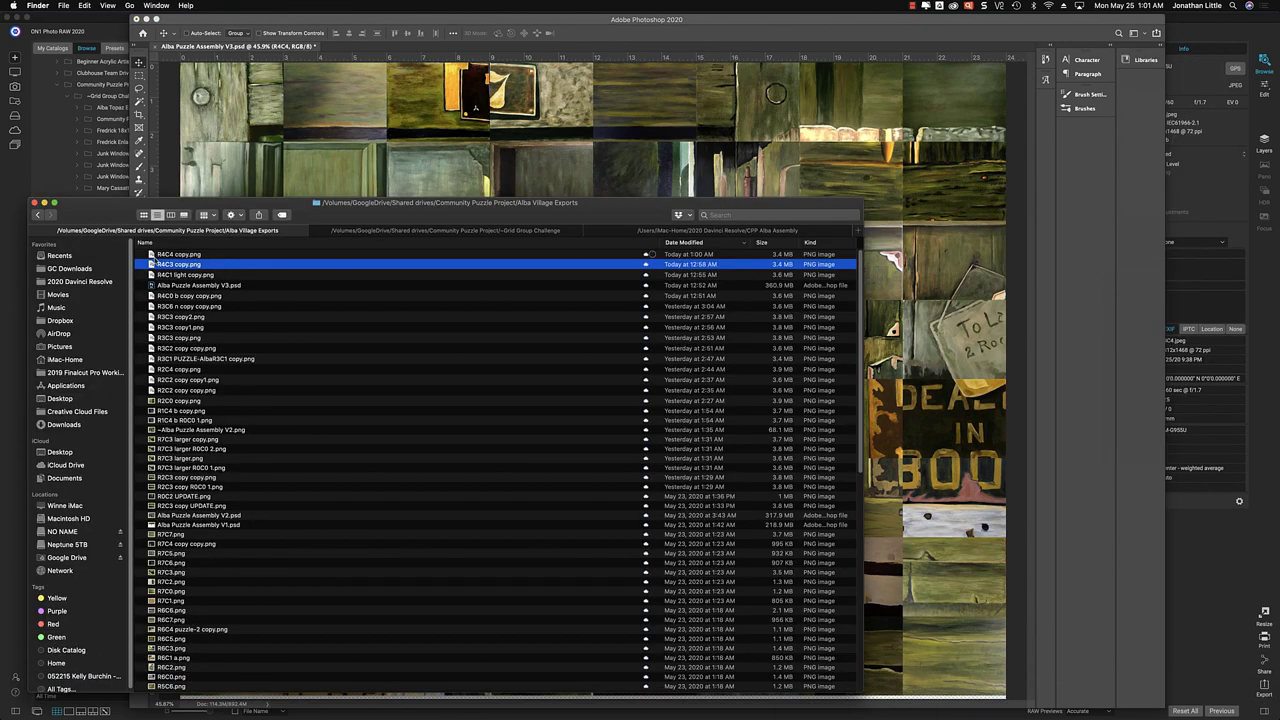
Place R4C4 copy.png into row 5's empty fifth cell and nudge it to X 11.92 in
drag(170, 254, 600, 186)
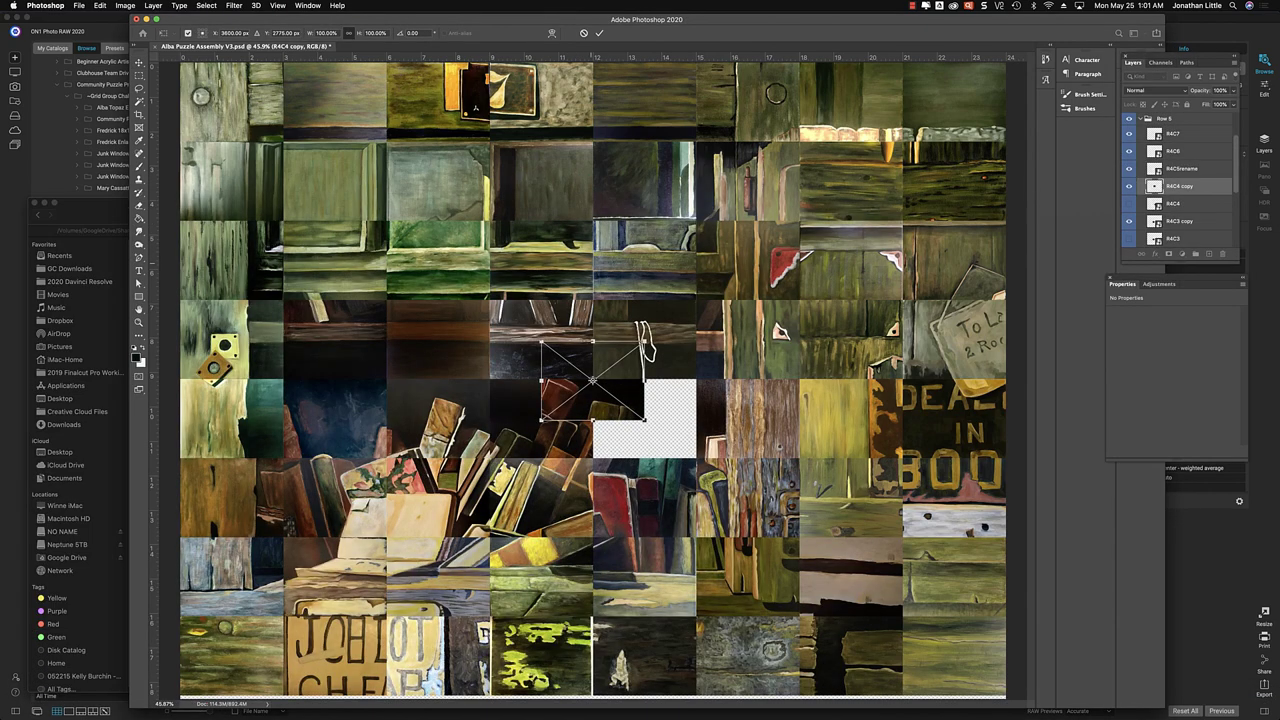
drag(567, 392, 622, 429)
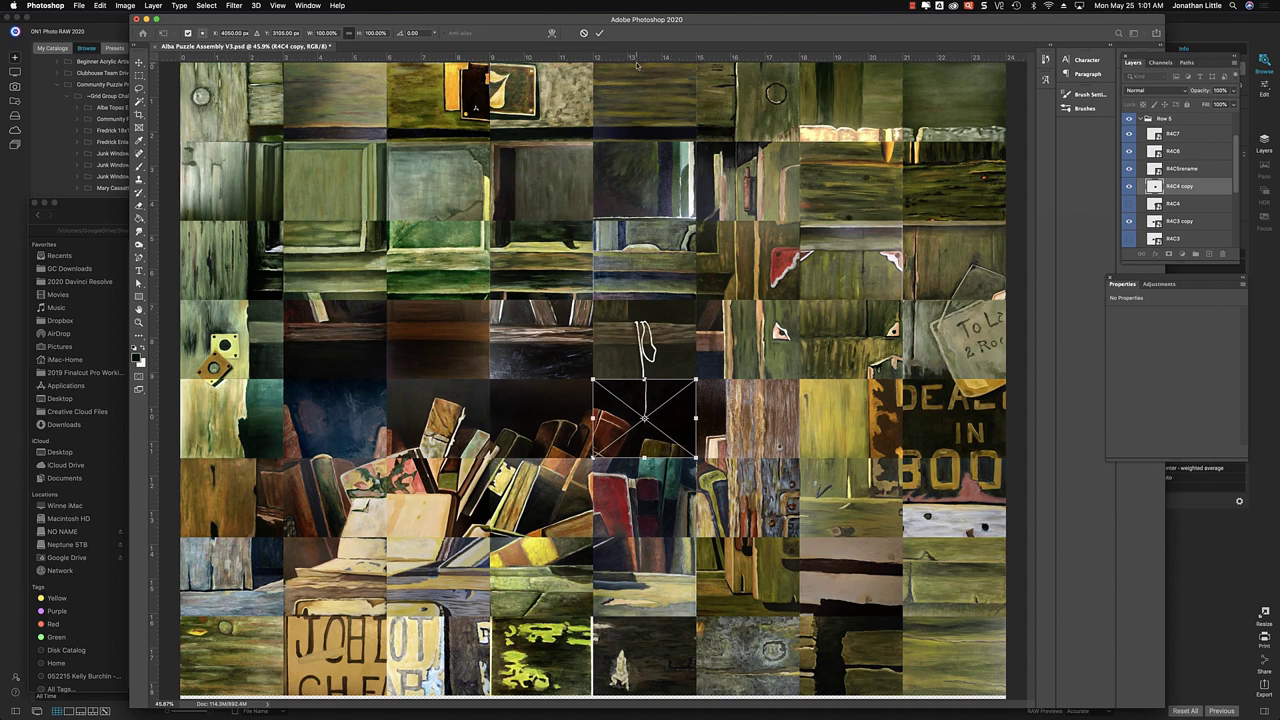
click(599, 33)
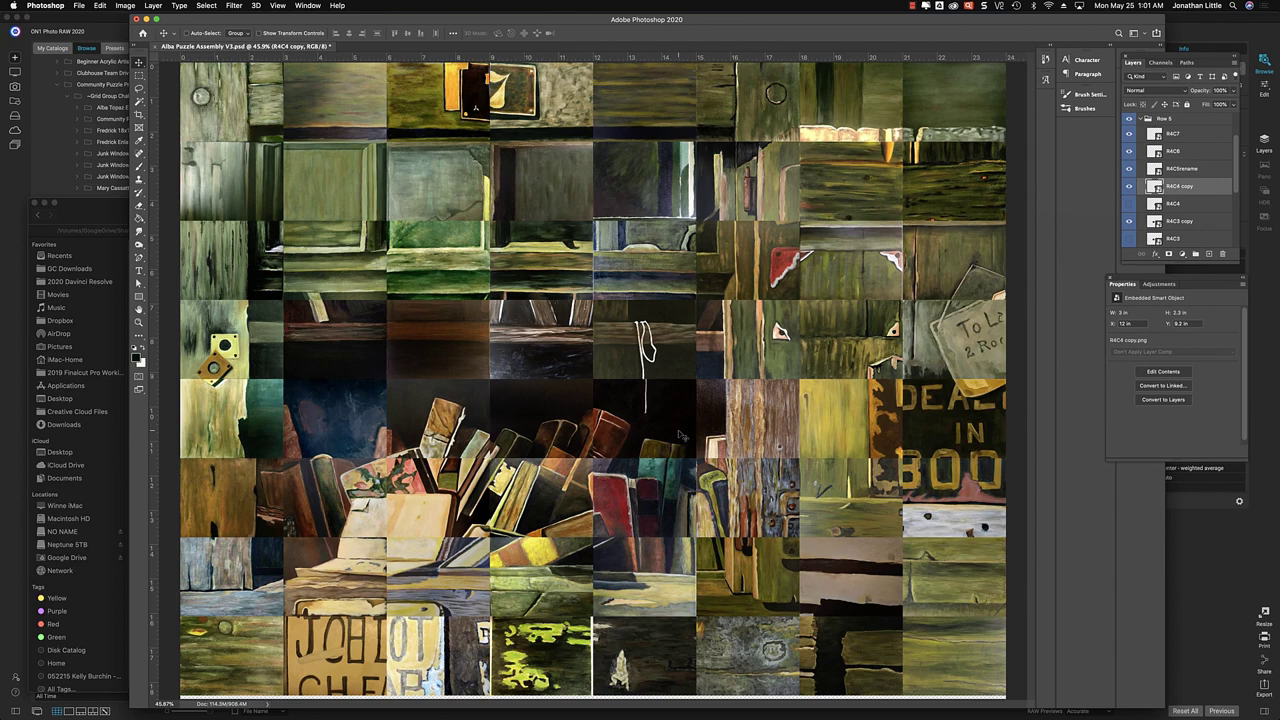
key(Left)
key(Left)
key(Left)
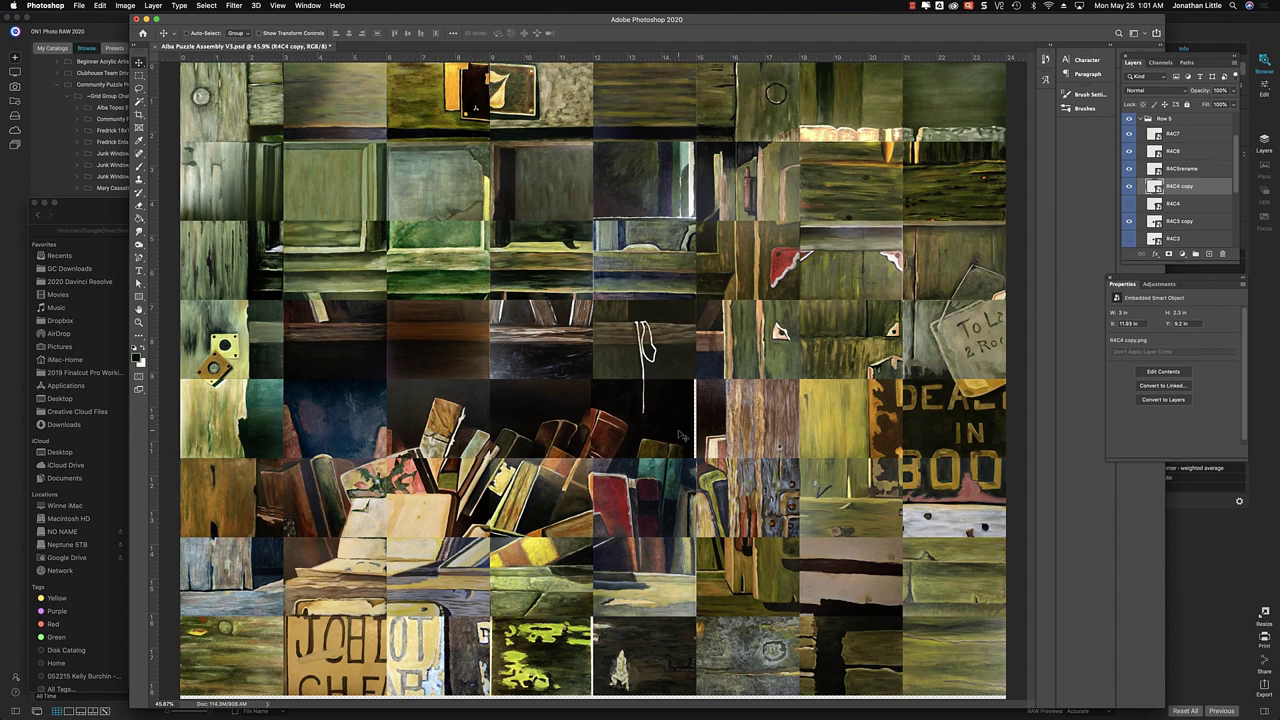
key(Right)
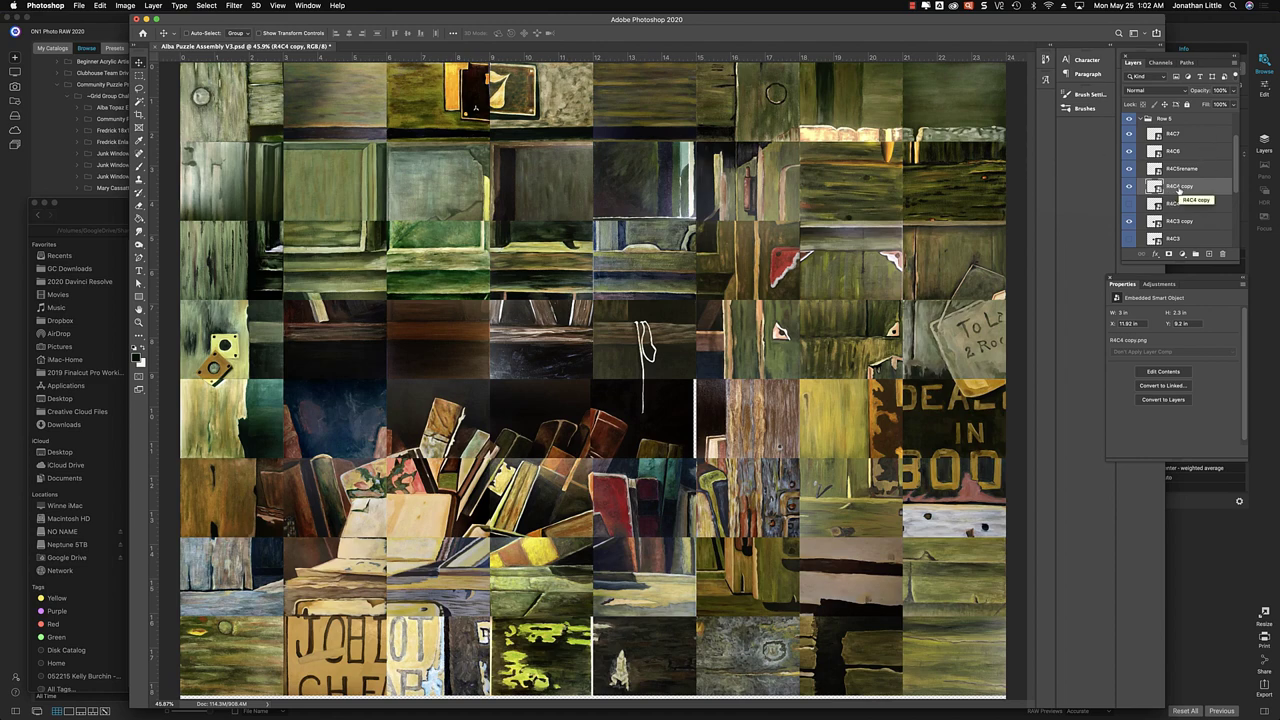
Give the R4C4 copy layer a red colour label
key(1)
key(0)
right_click(1131, 190)
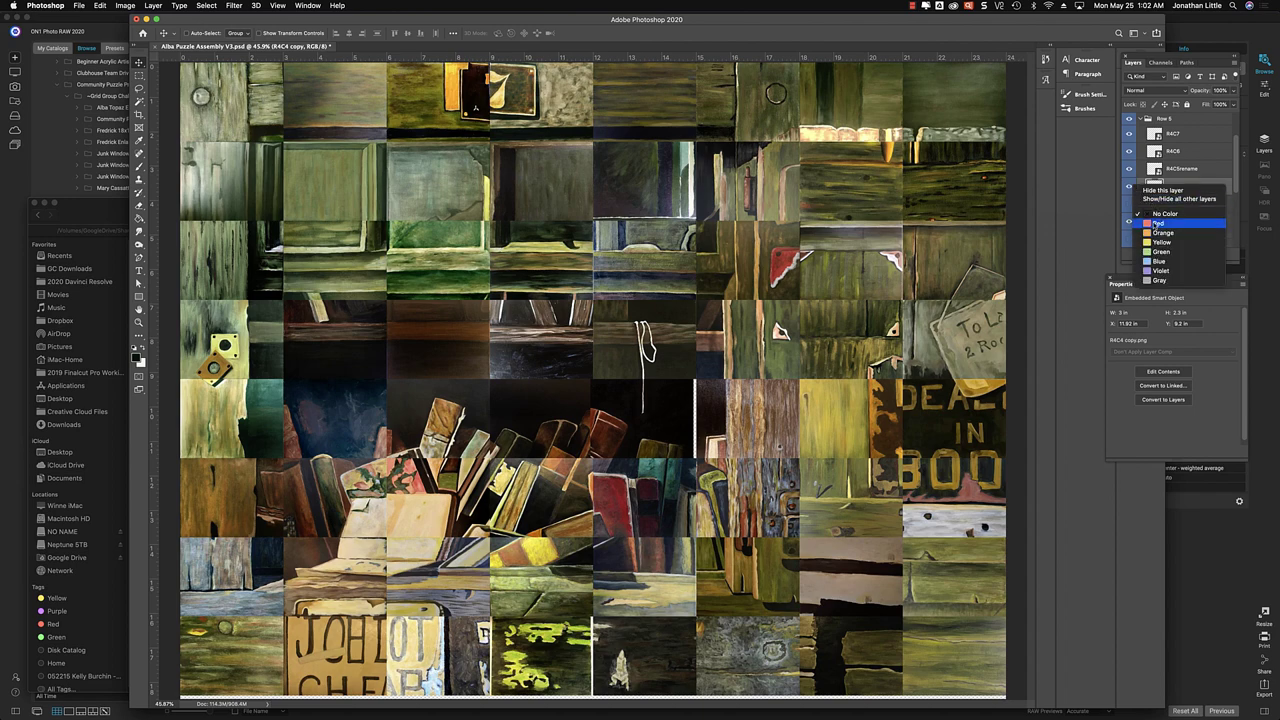
click(1158, 224)
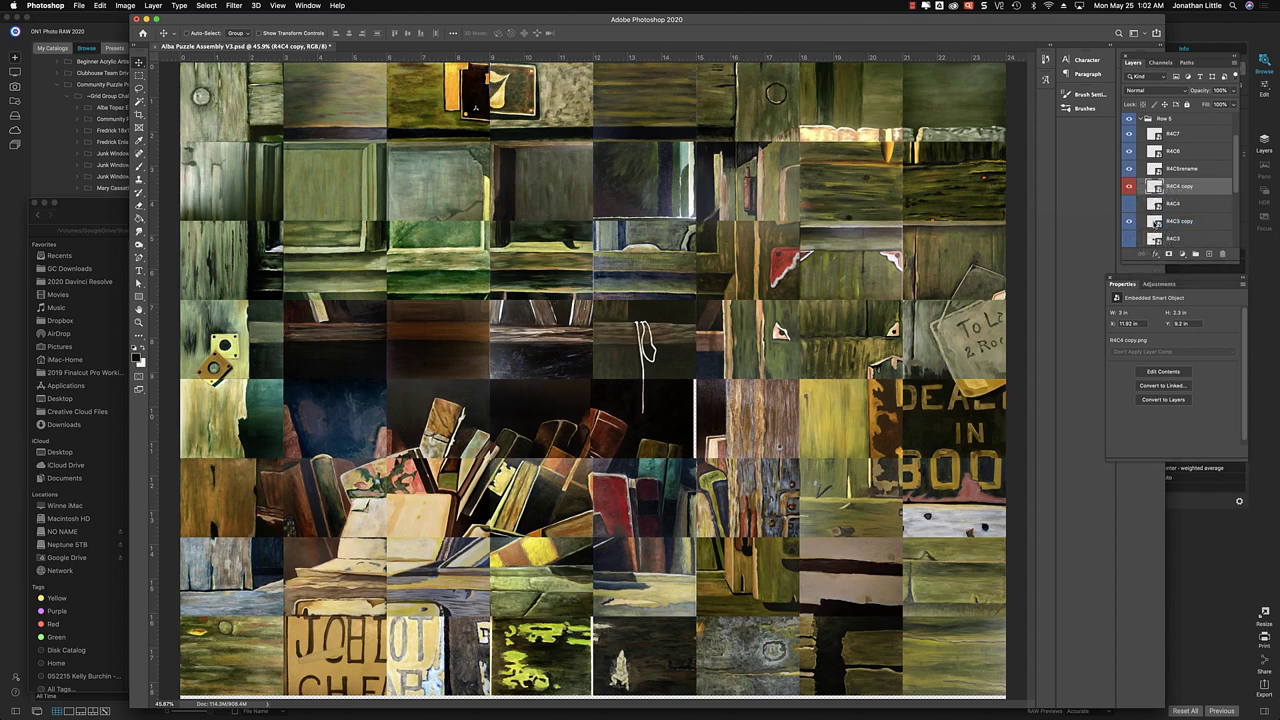
Toggle the R4C5rename tile off and on to check it, then return to ON1 Photo RAW
click(1152, 170)
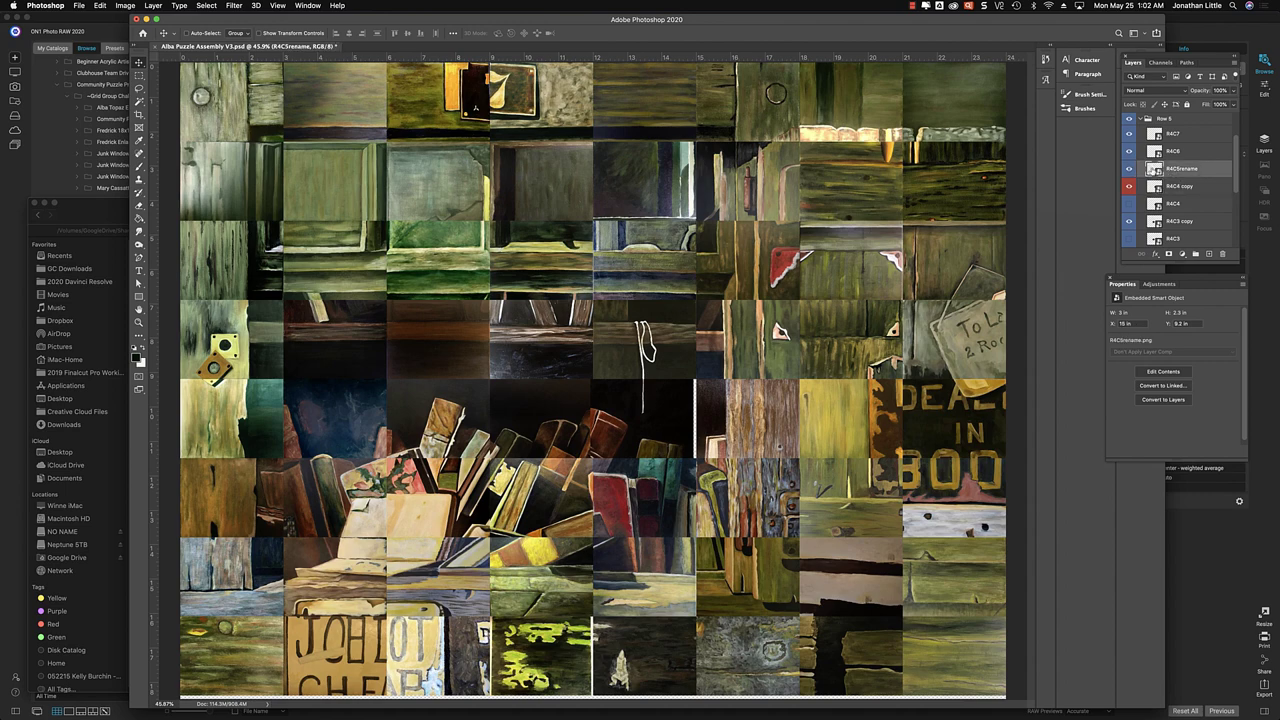
click(1128, 169)
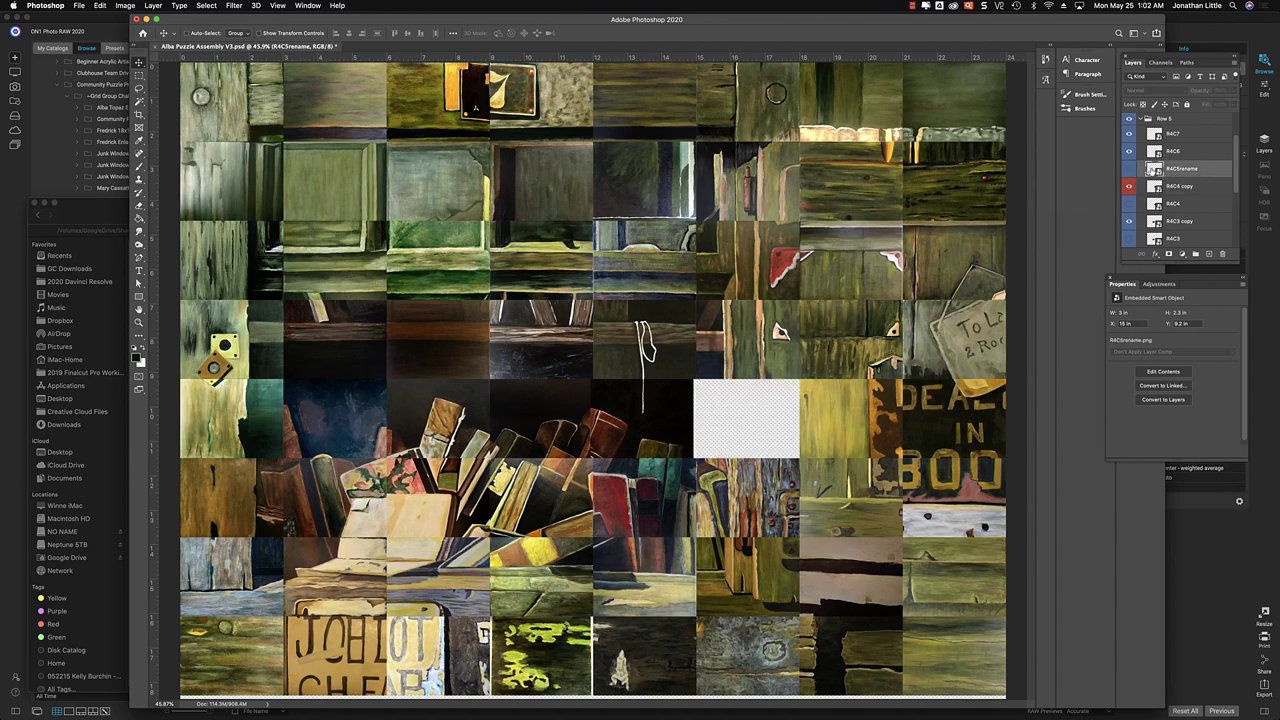
click(1128, 169)
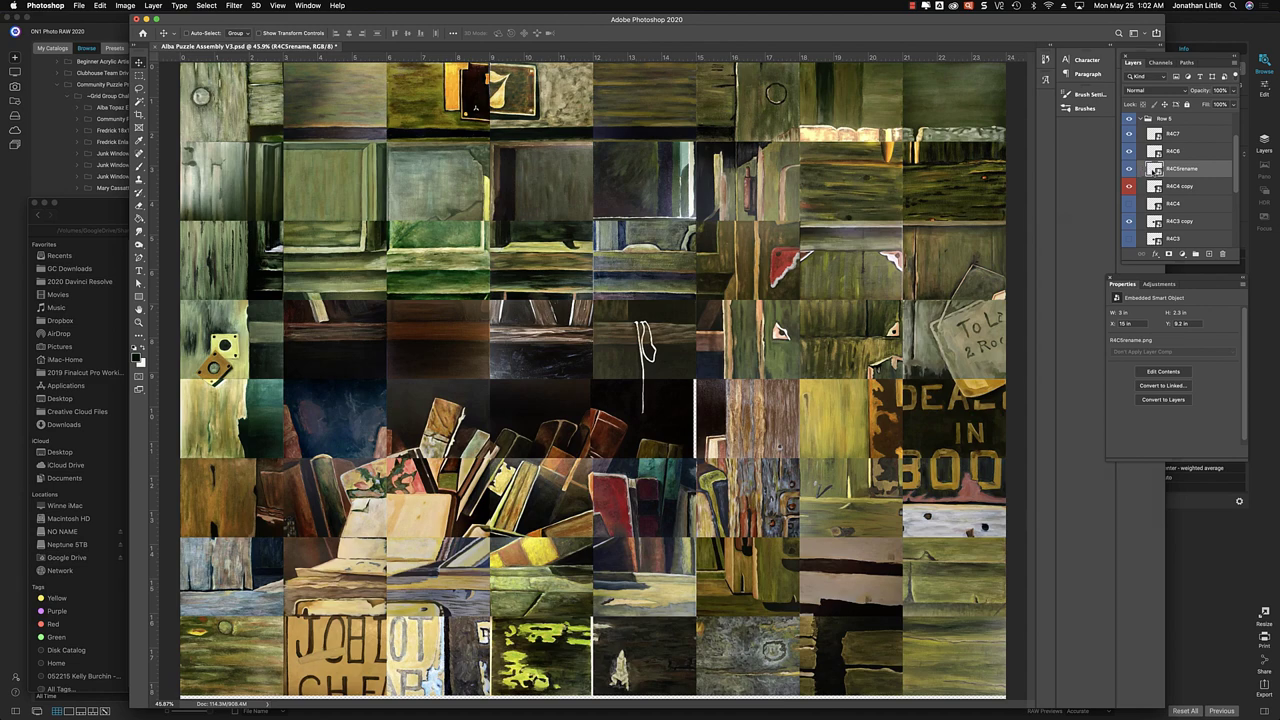
mouse_move(356, 700)
click(398, 683)
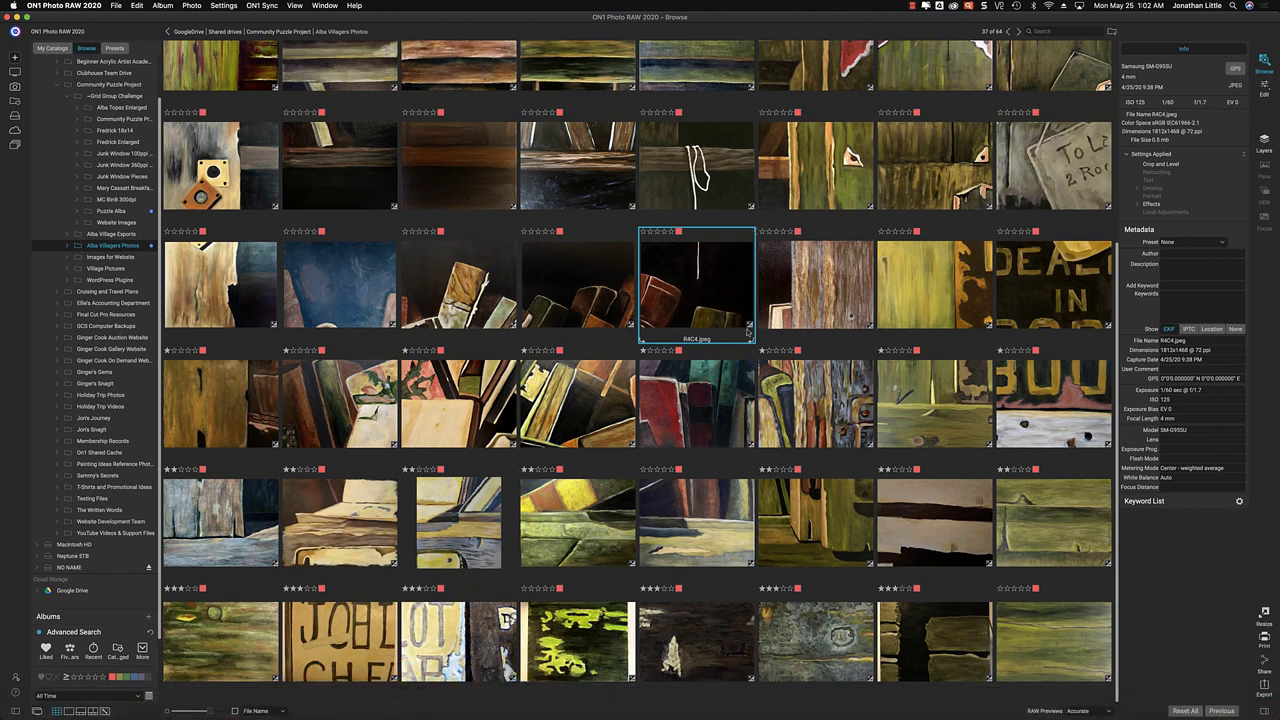
Open R4C5rename.jpeg for editing and apply a crop to the wood tile
double_click(791, 298)
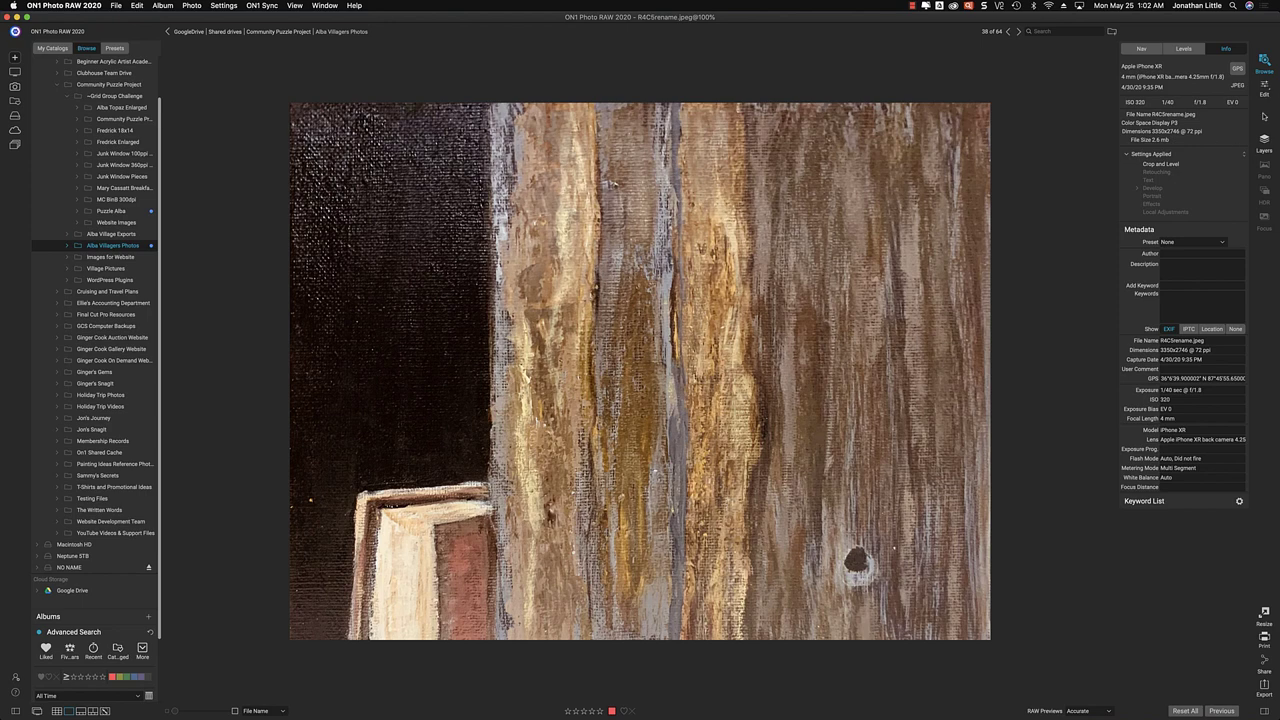
click(1264, 88)
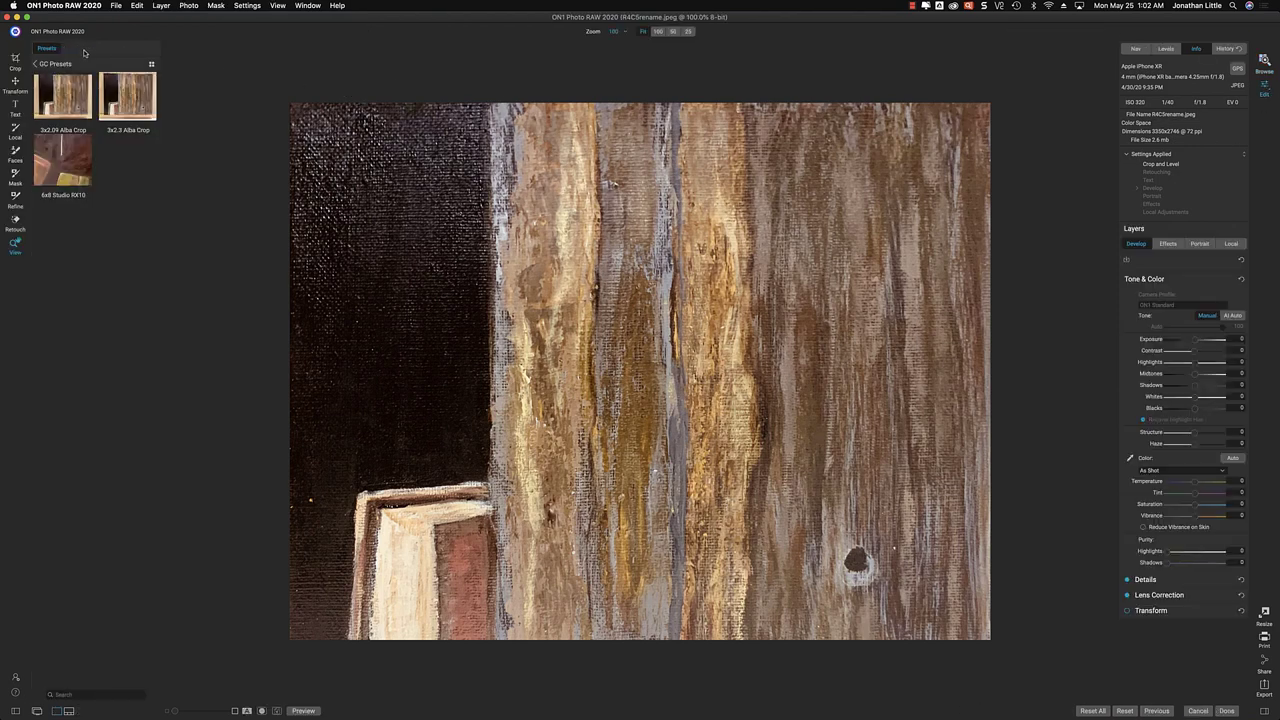
click(15, 58)
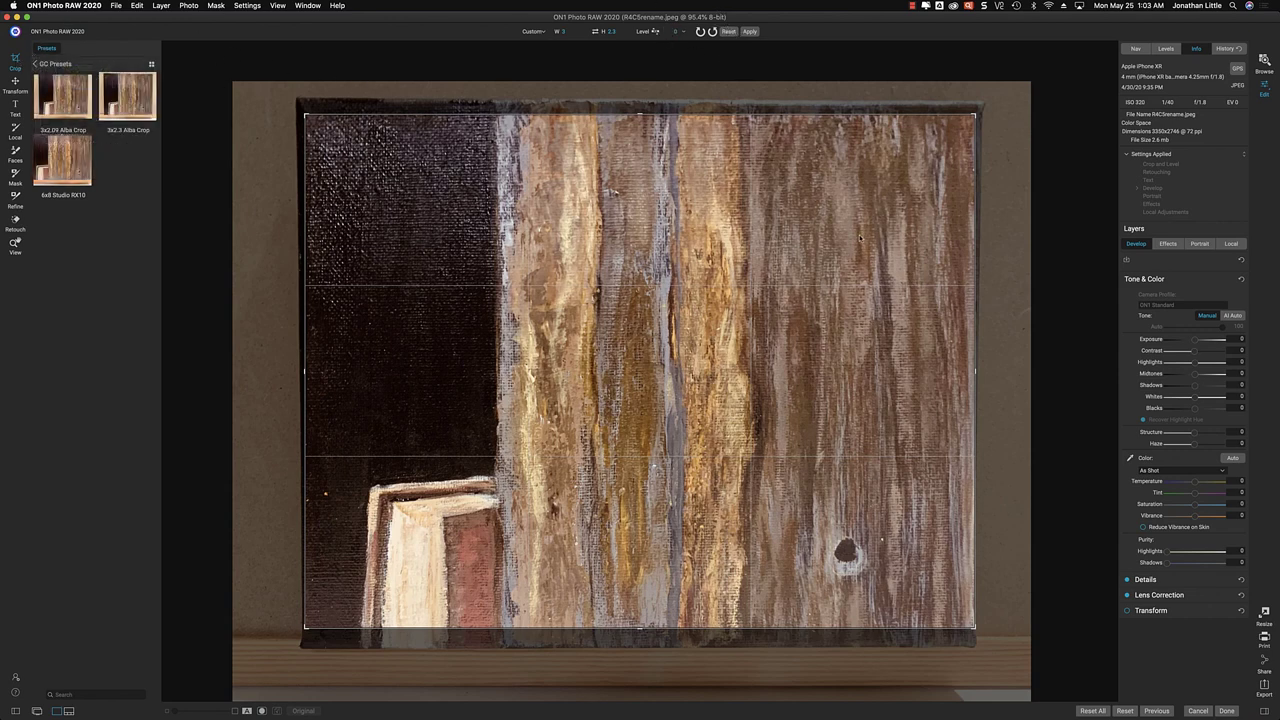
click(749, 31)
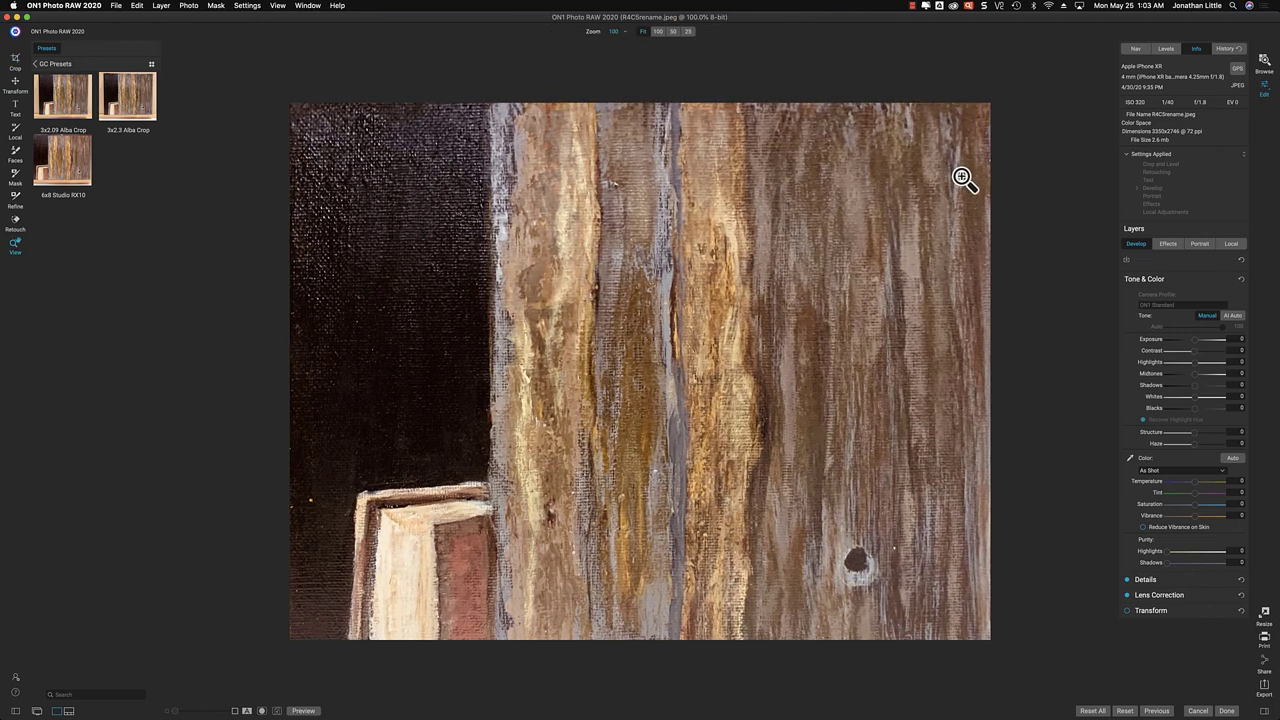
click(1170, 244)
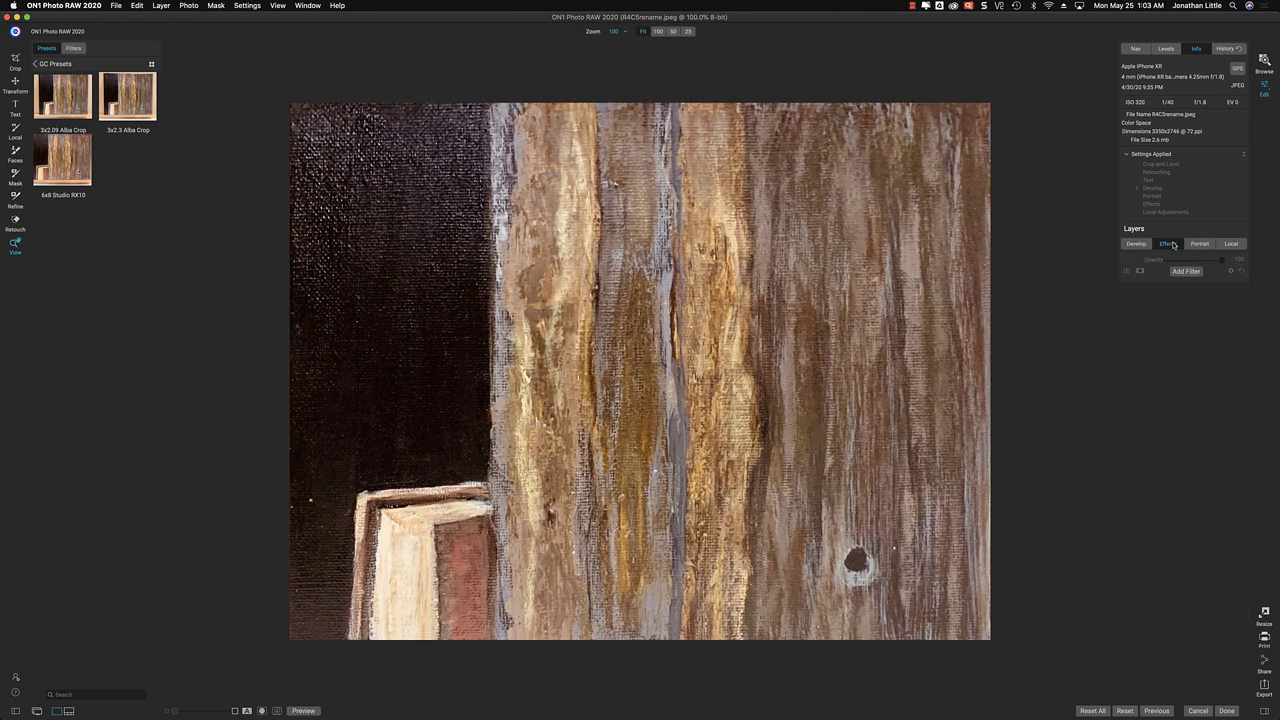
Add an ND Grad Photo Filter to the wood tile with Amount 0 and Polarizer 100
click(1185, 272)
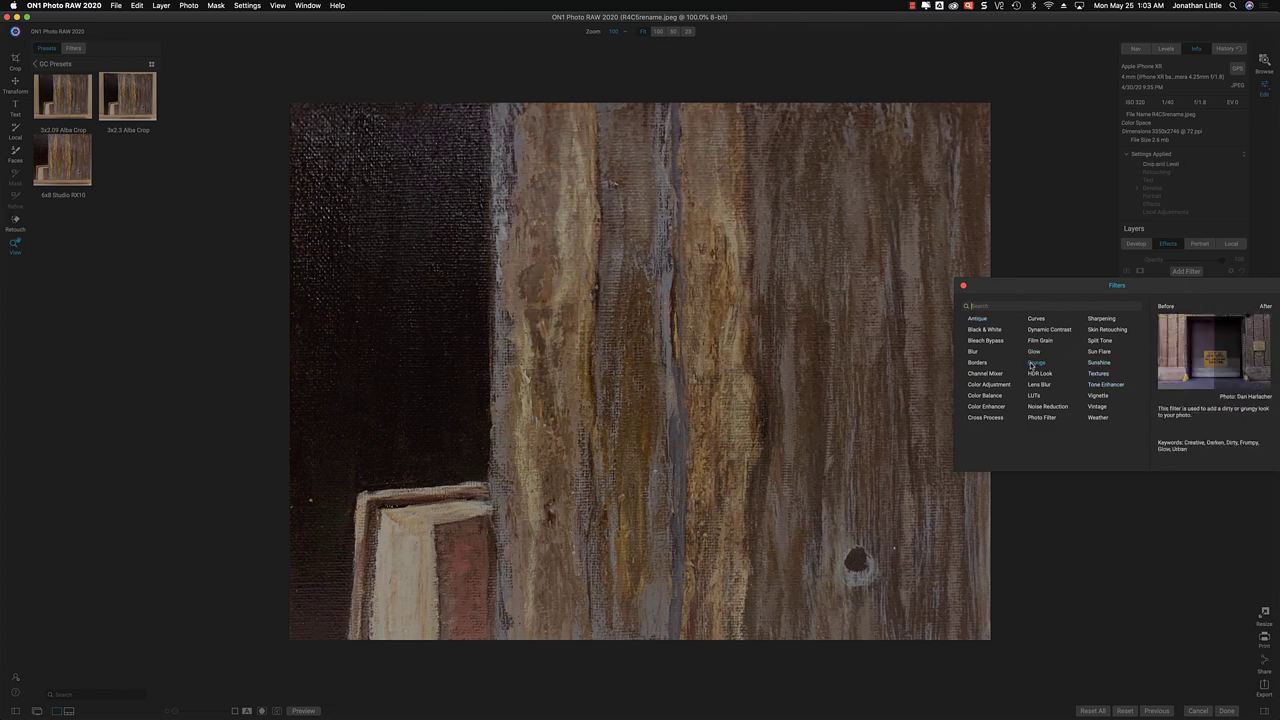
click(1043, 419)
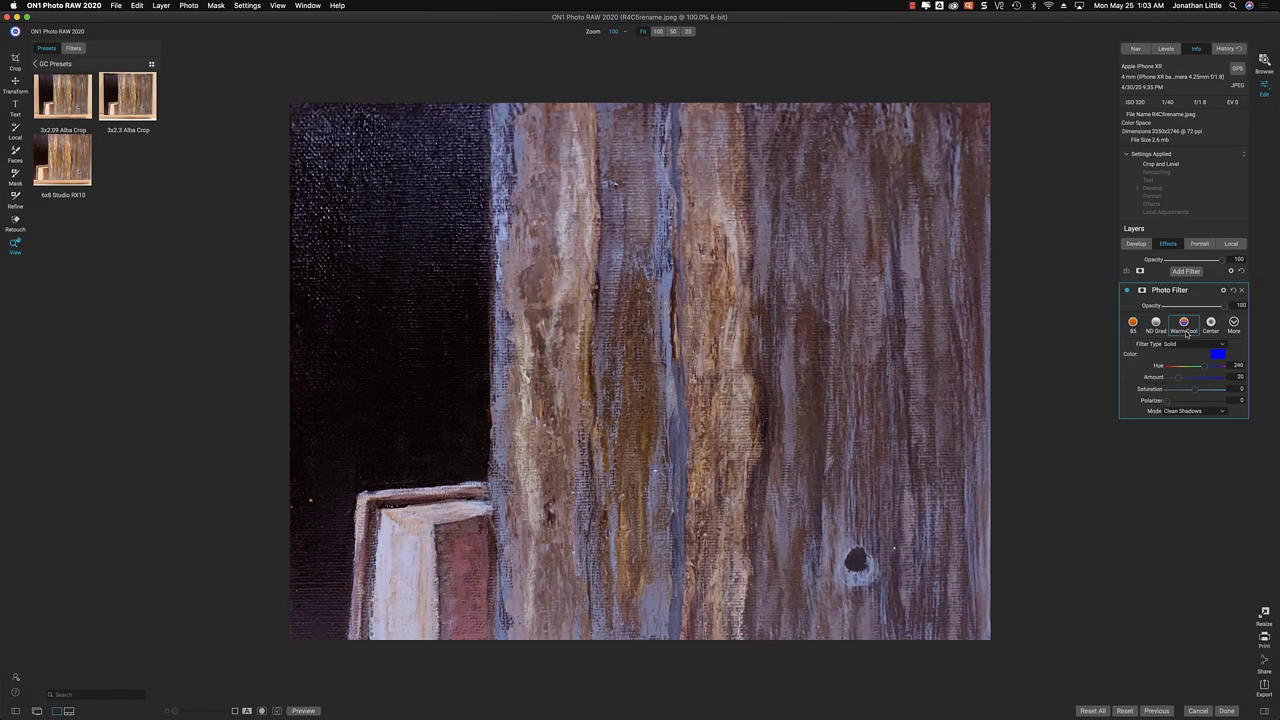
click(1156, 322)
drag(1183, 381, 1243, 397)
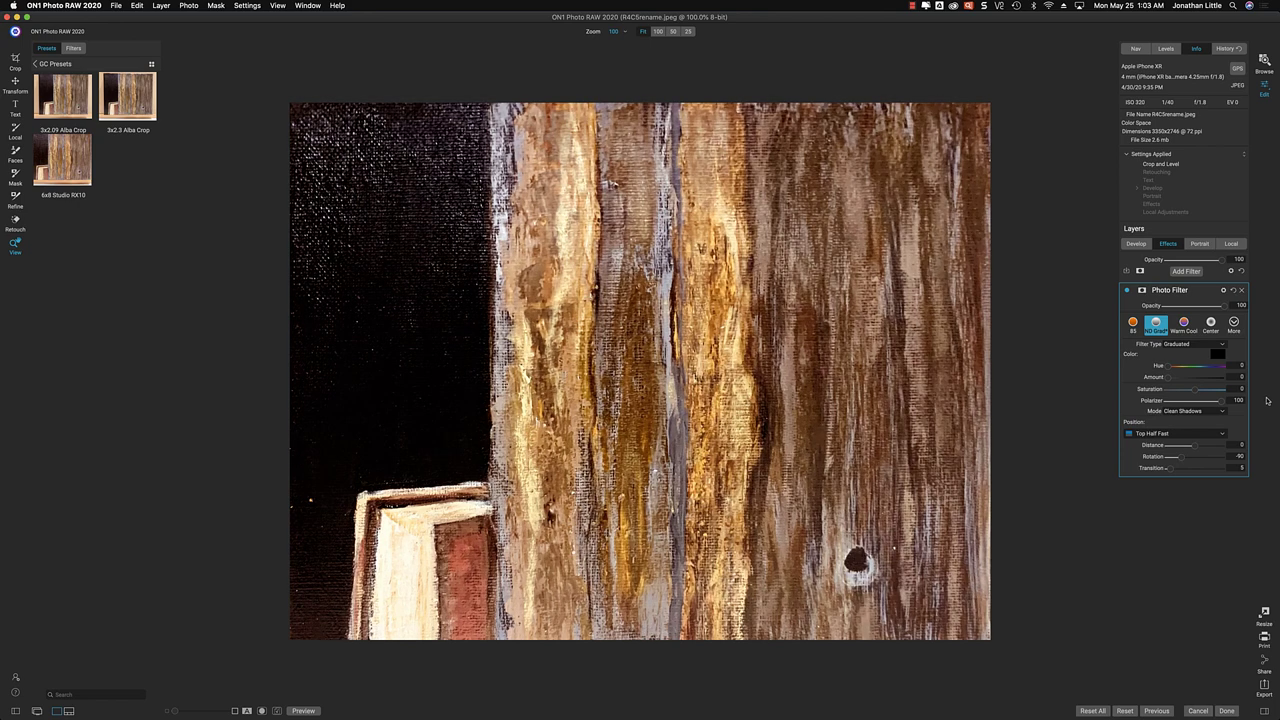
Glance at the Photoshop puzzle, then go back to editing the wood tile
mouse_move(440, 700)
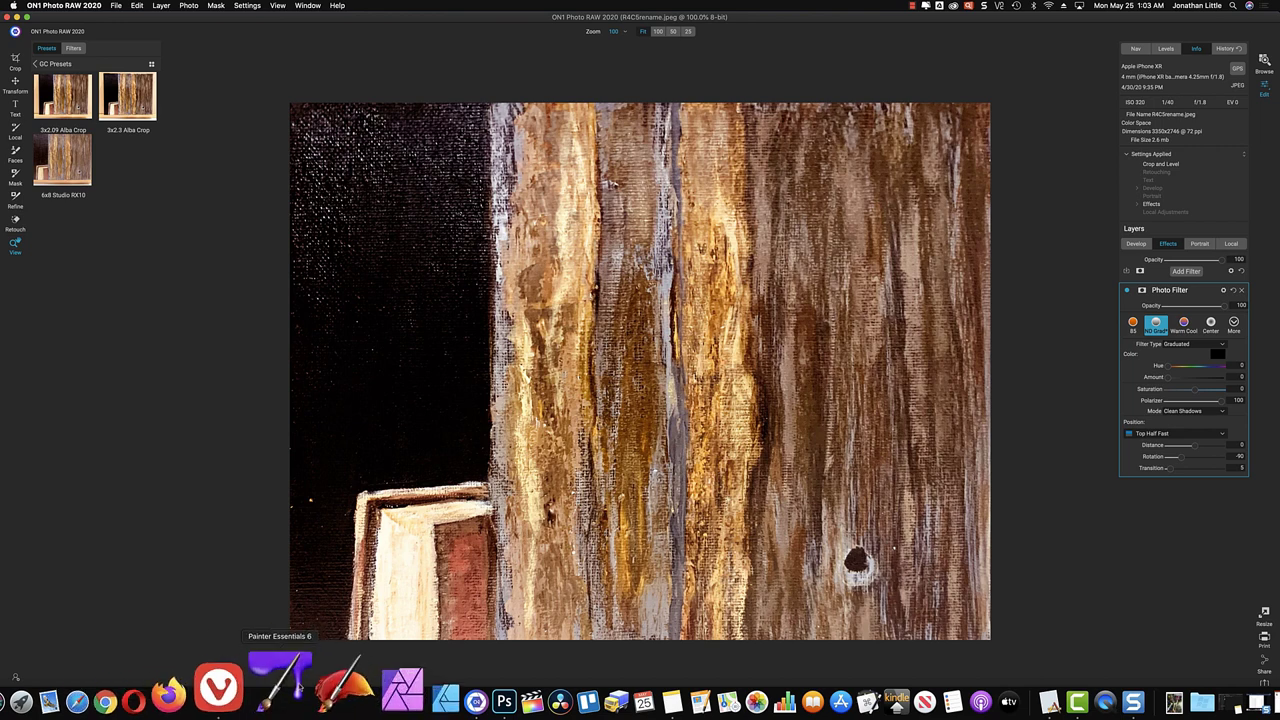
click(434, 682)
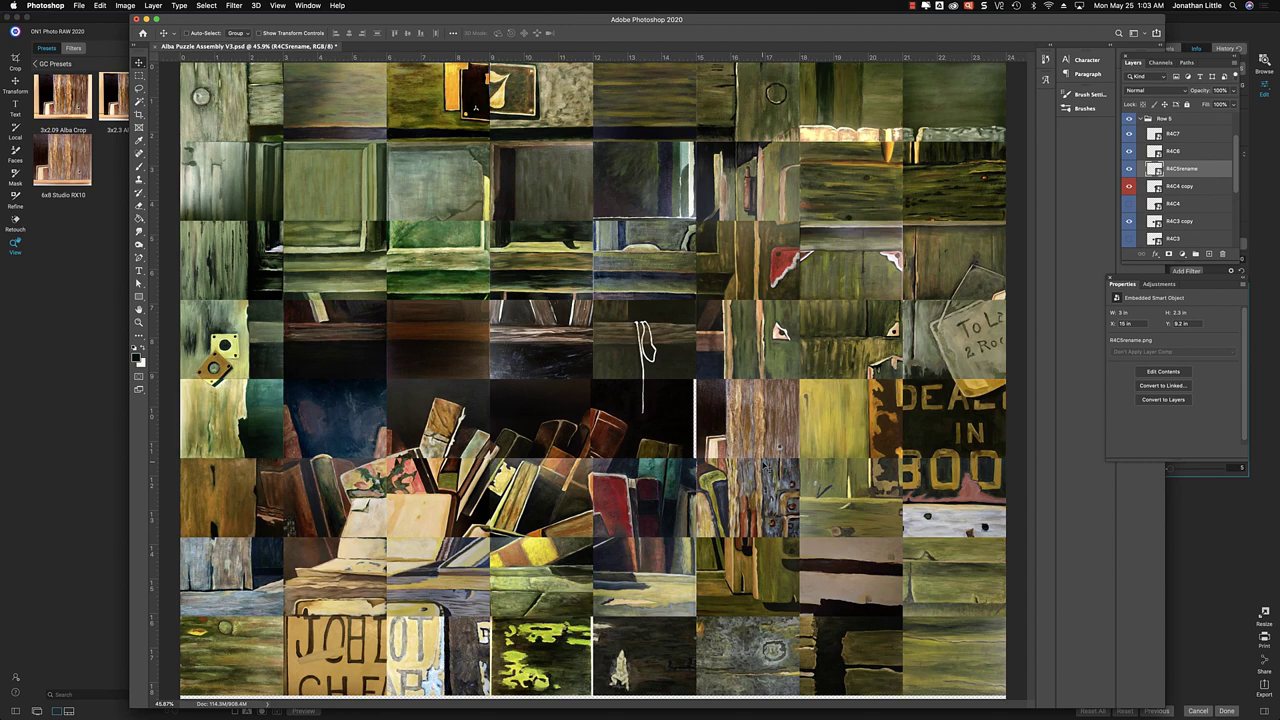
click(54, 363)
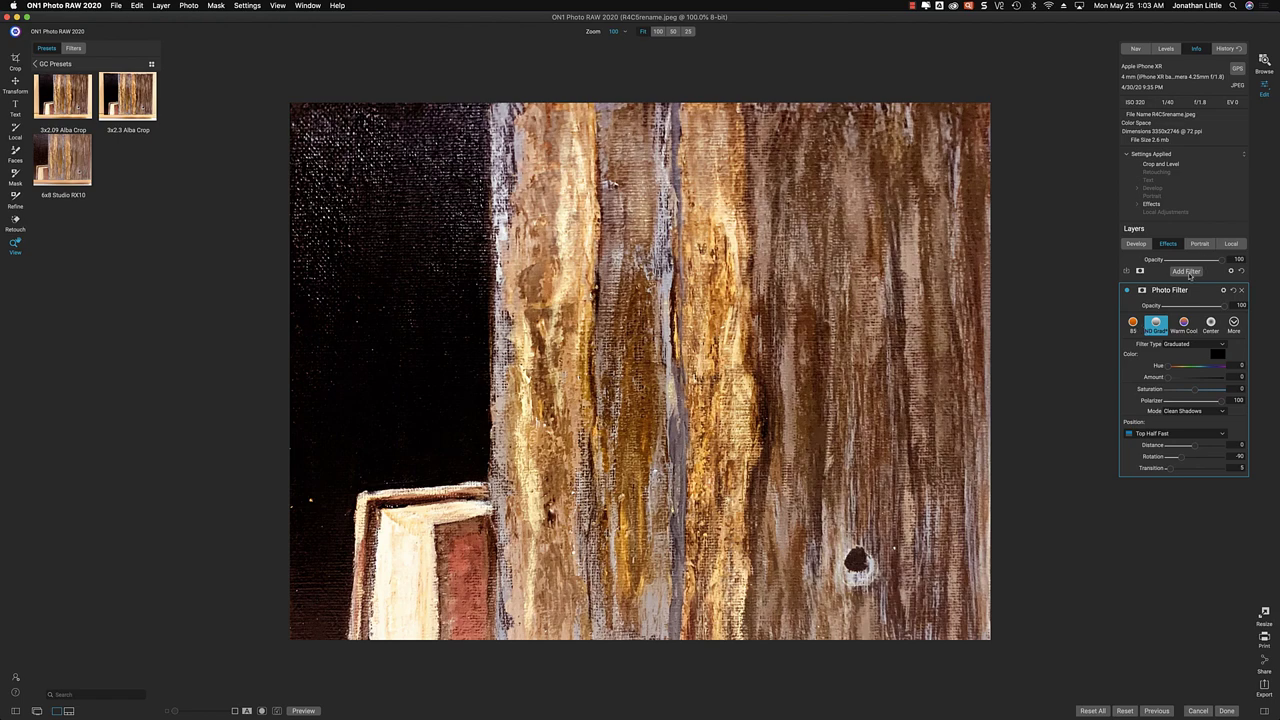
Add a second Solid Photo Filter to the wood tile with a darker green tint
click(1188, 272)
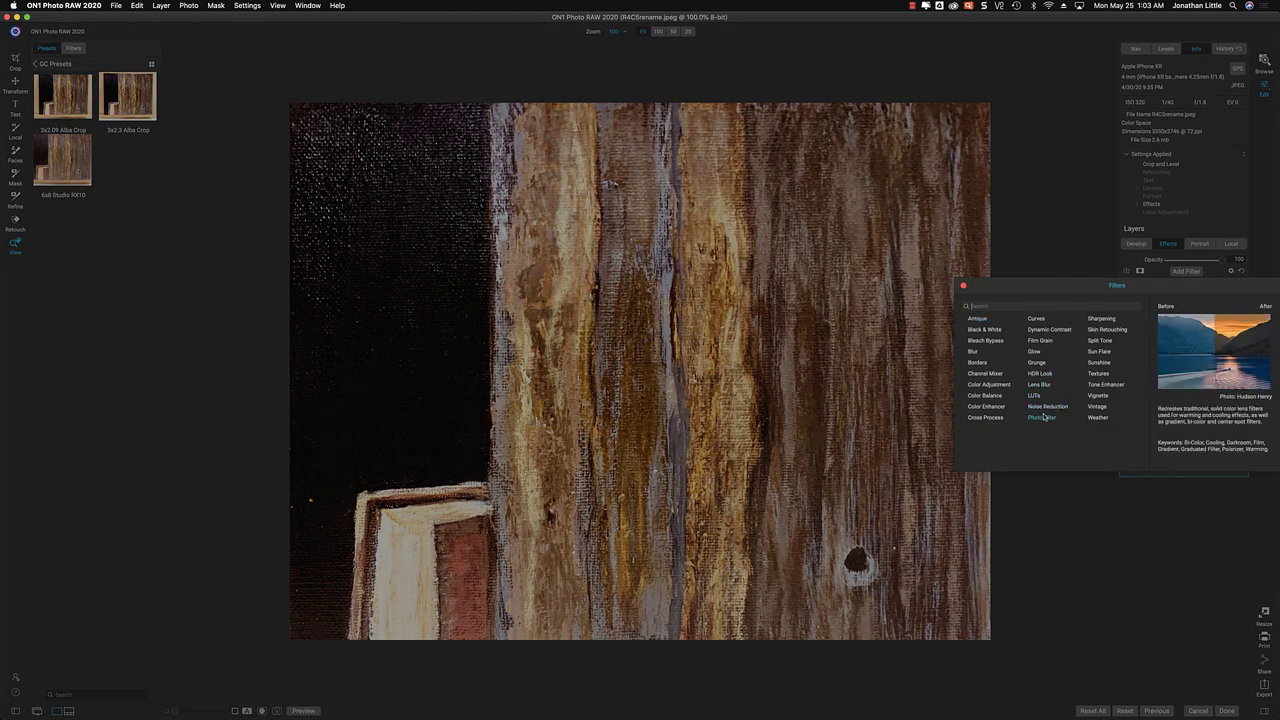
click(1043, 417)
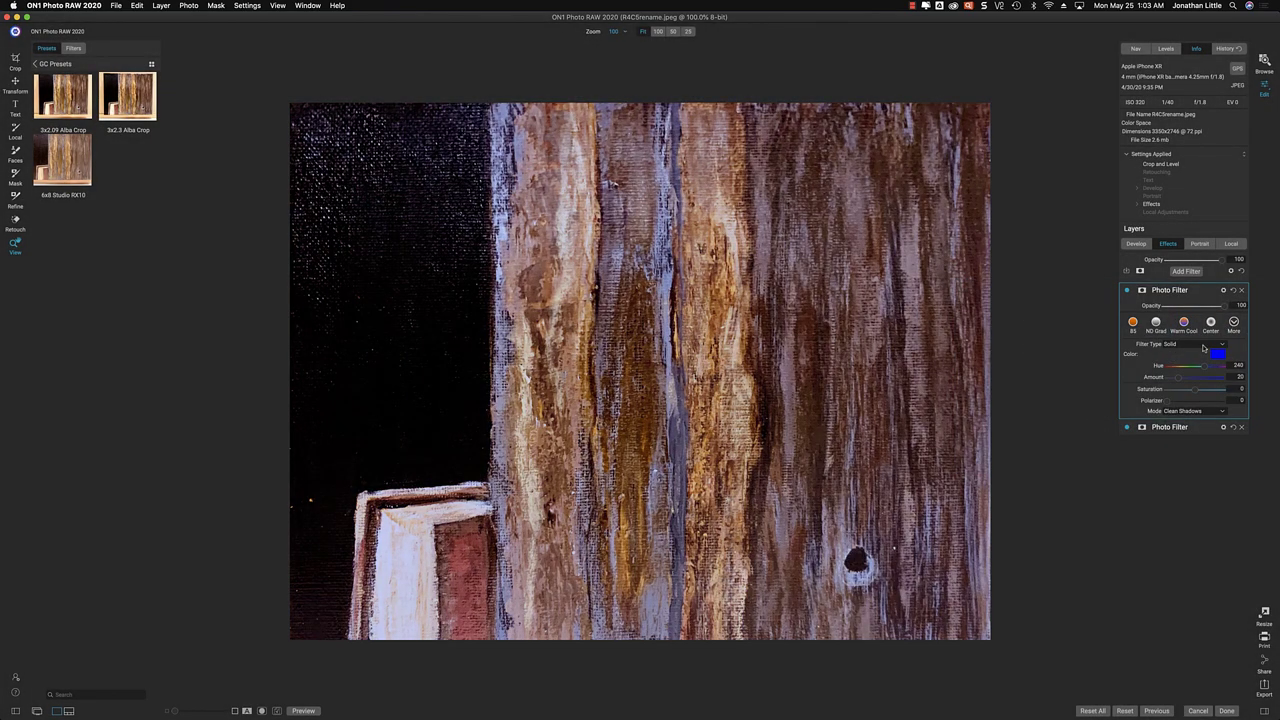
click(1217, 355)
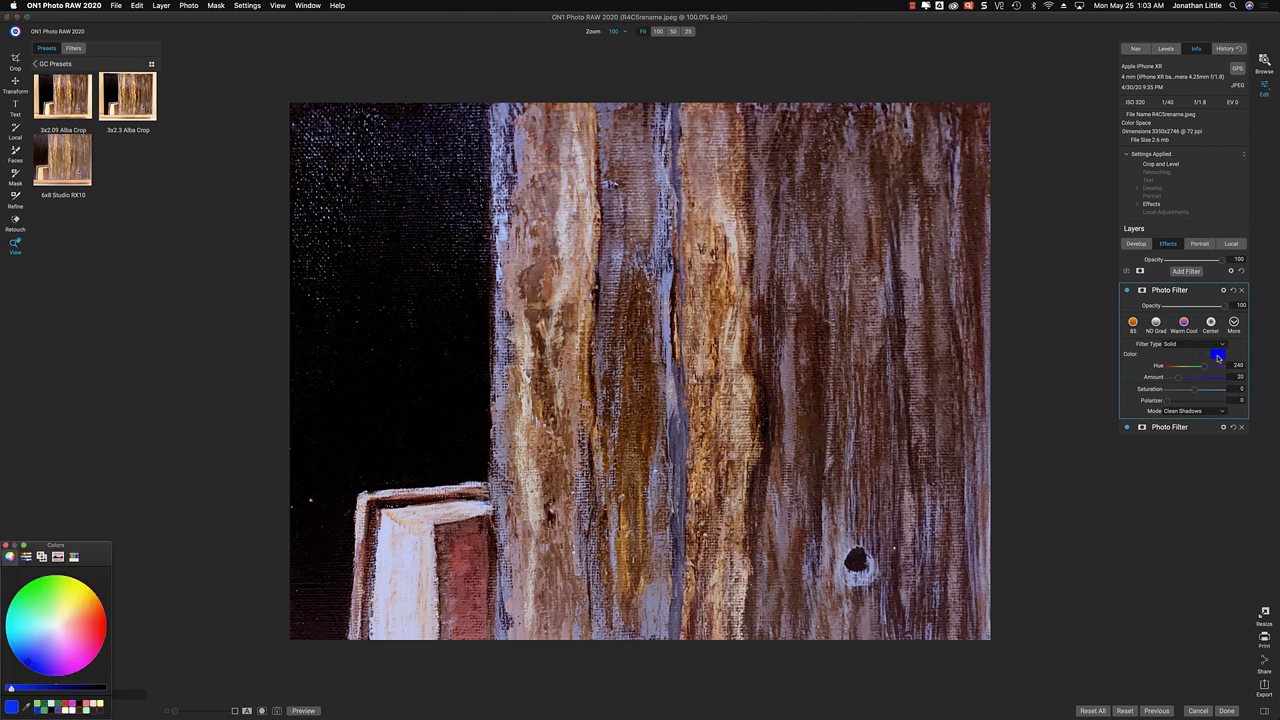
click(1222, 345)
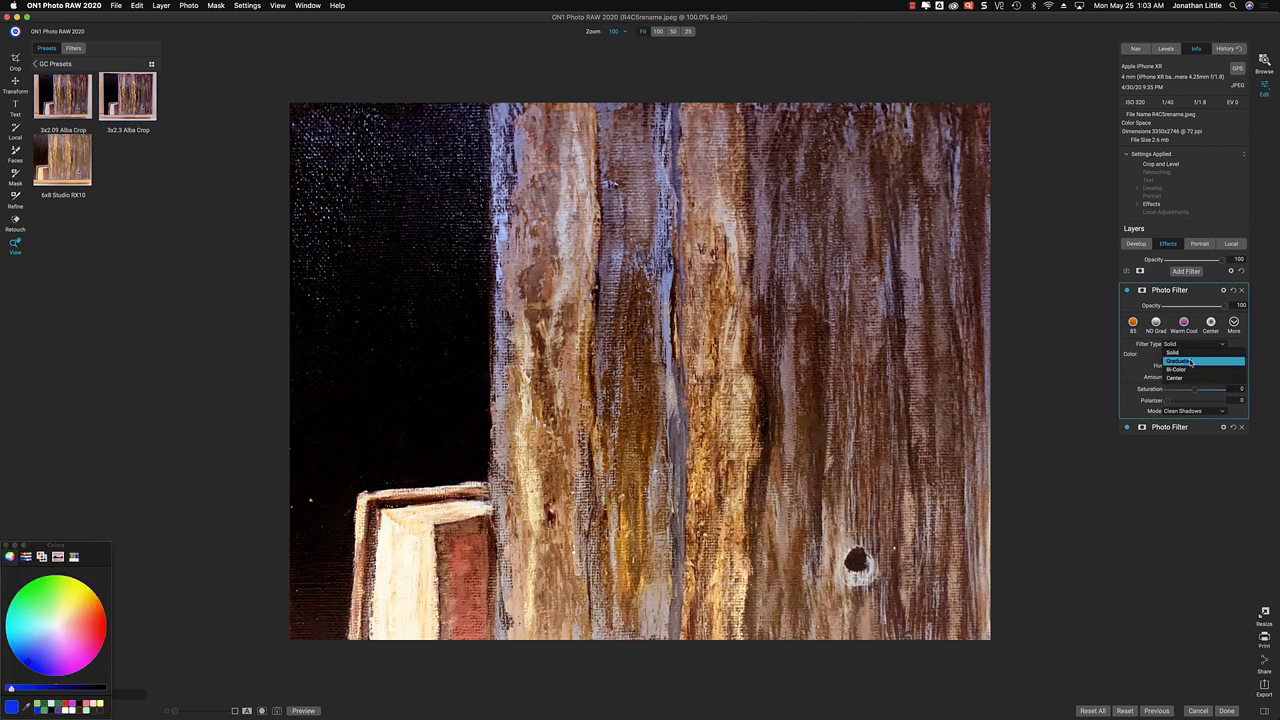
click(1194, 355)
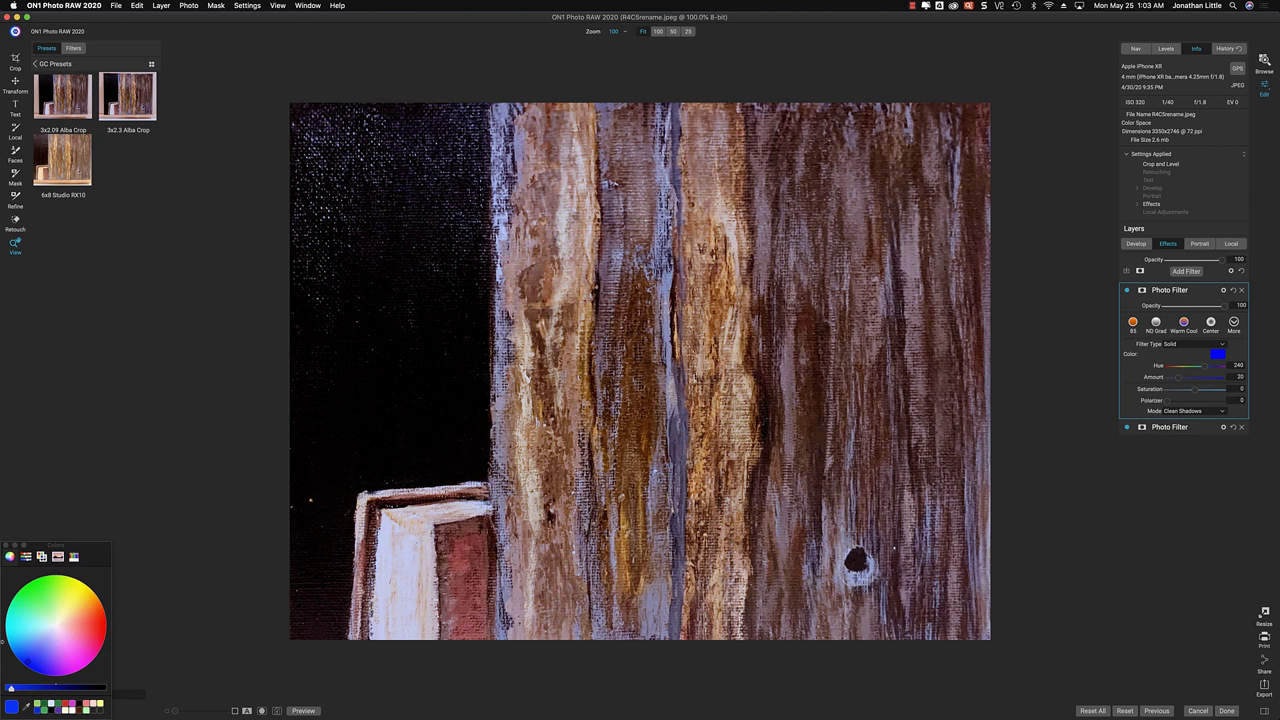
click(37, 604)
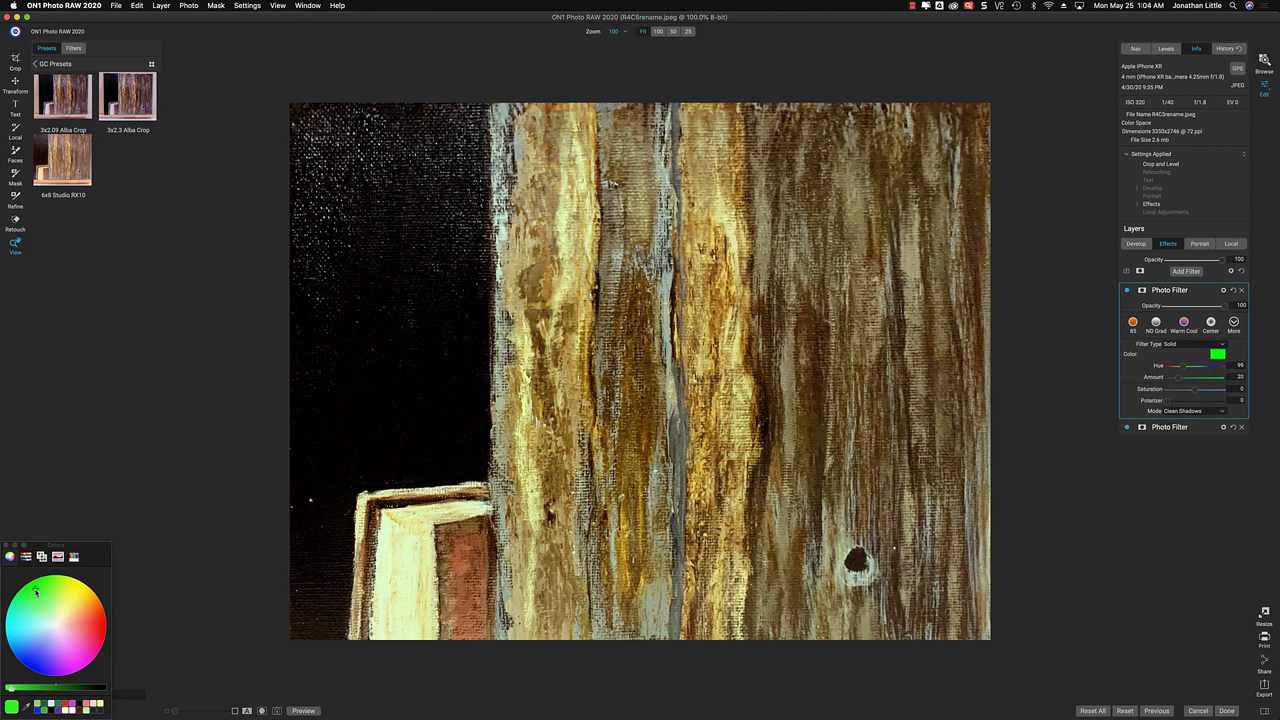
drag(82, 553, 308, 347)
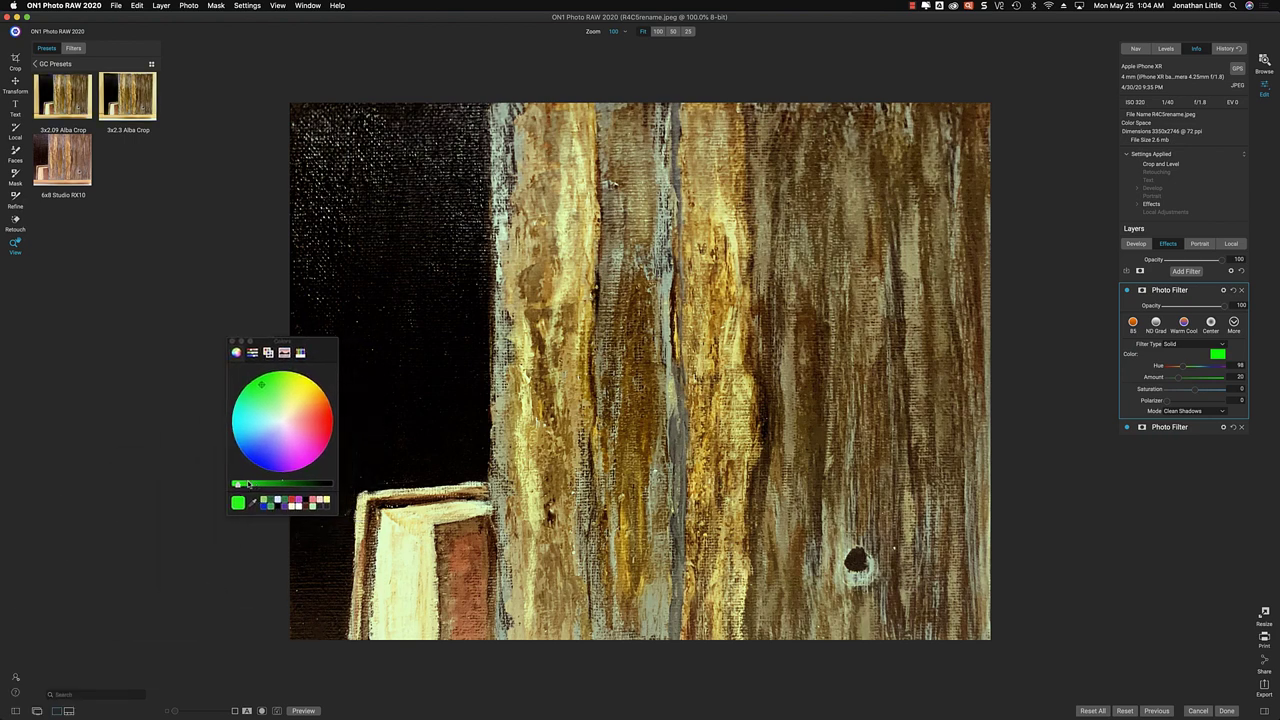
click(272, 503)
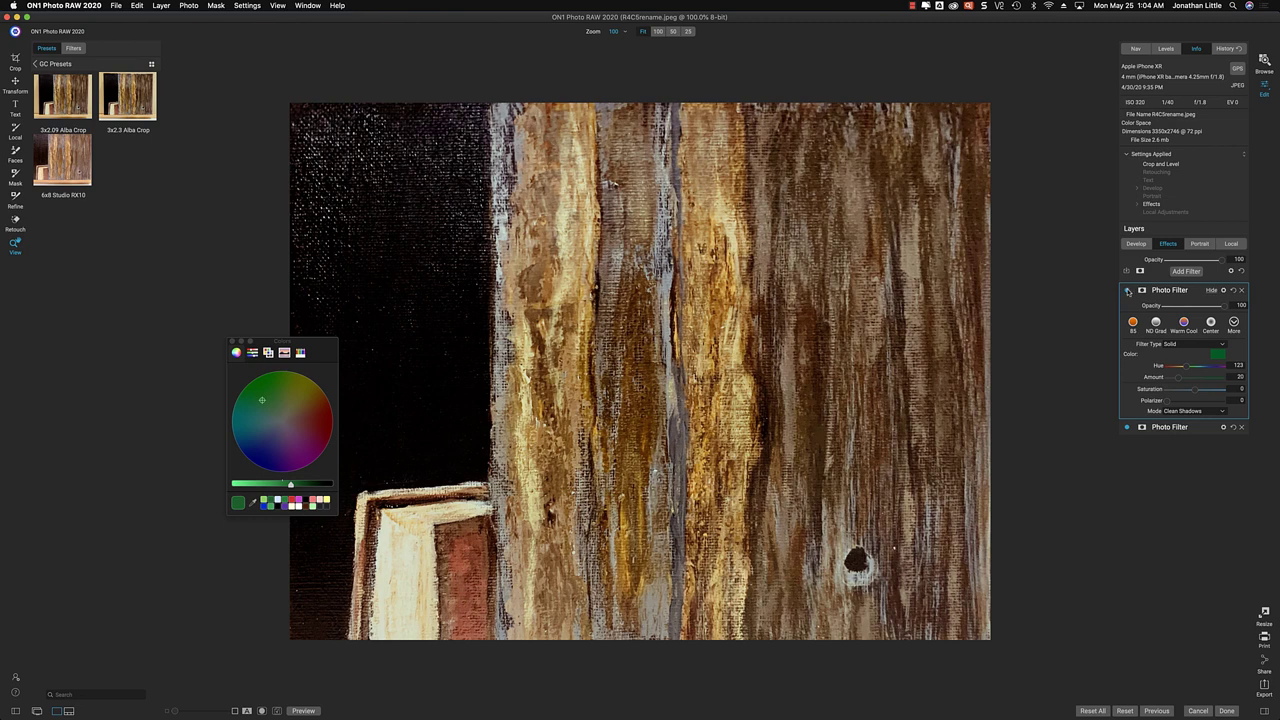
Compare the green filter on and off and fine-tune its tint's hue and brightness
click(1128, 290)
click(1128, 290)
drag(279, 487, 268, 486)
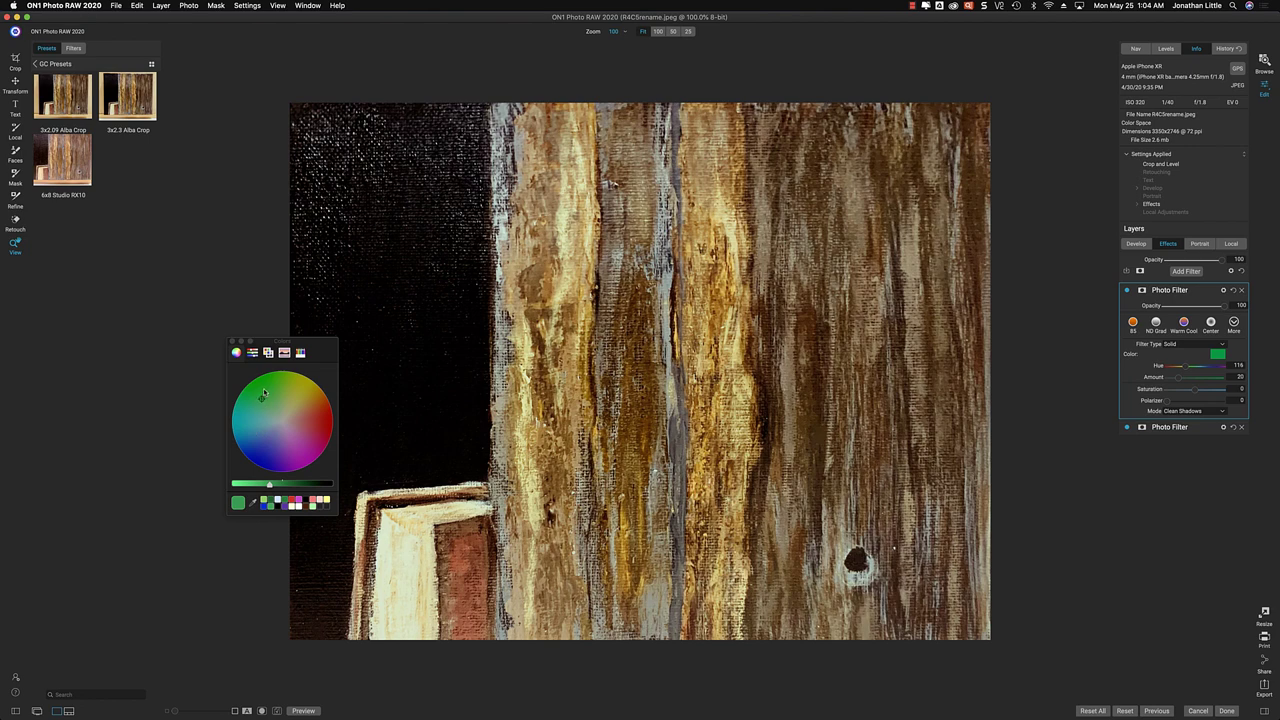
mouse_move(264, 393)
mouse_down()
mouse_move(270, 371)
mouse_move(266, 415)
mouse_up()
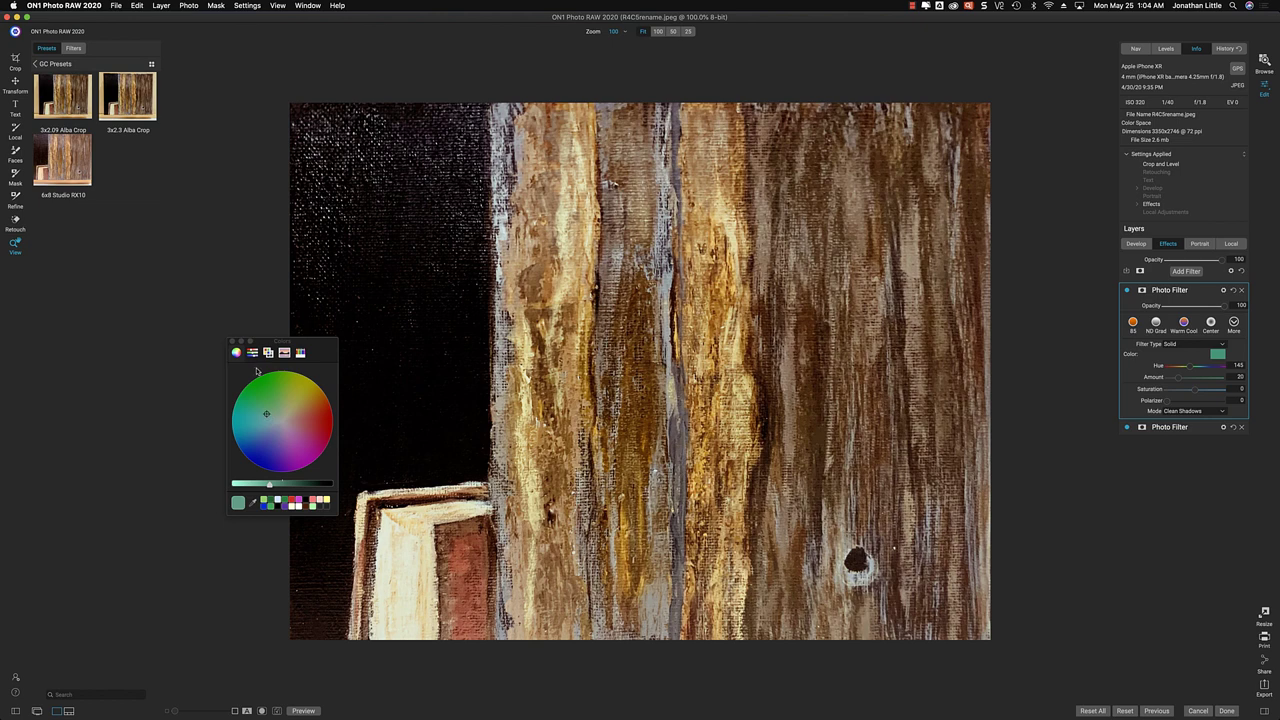
click(232, 342)
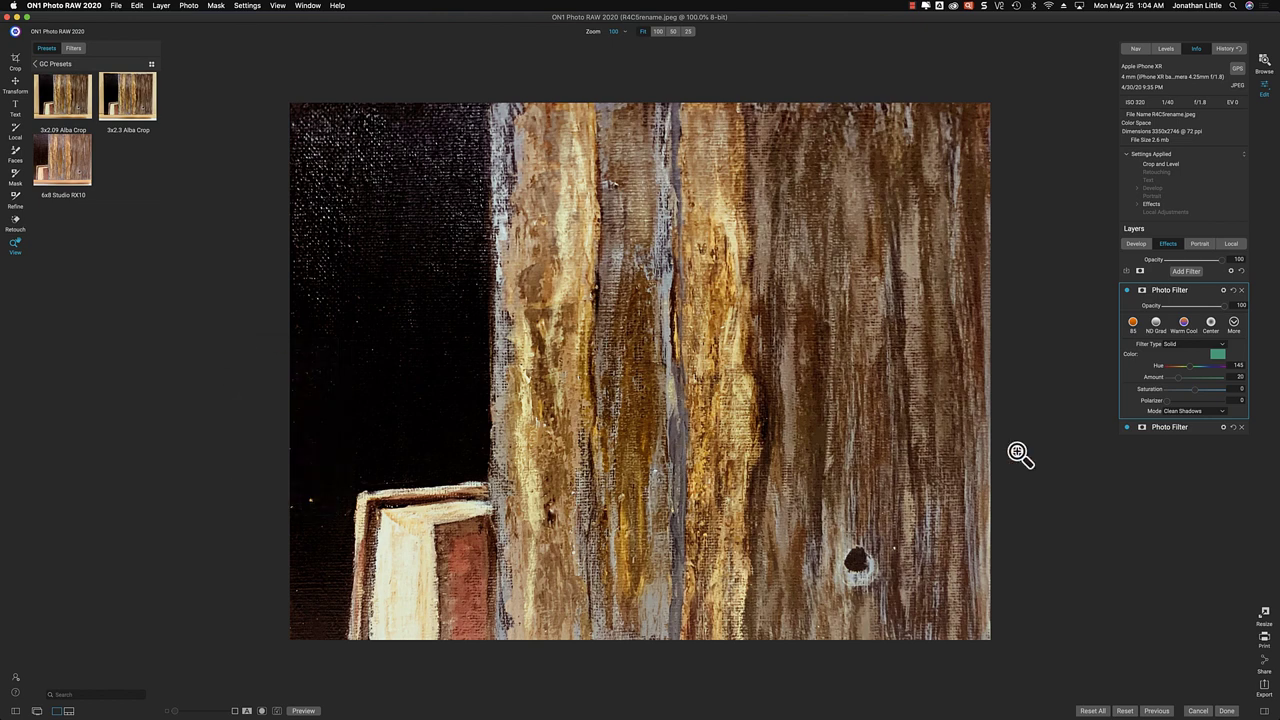
Delete the green Photo Filter, keep the original one enabled, and open export settings
click(1128, 290)
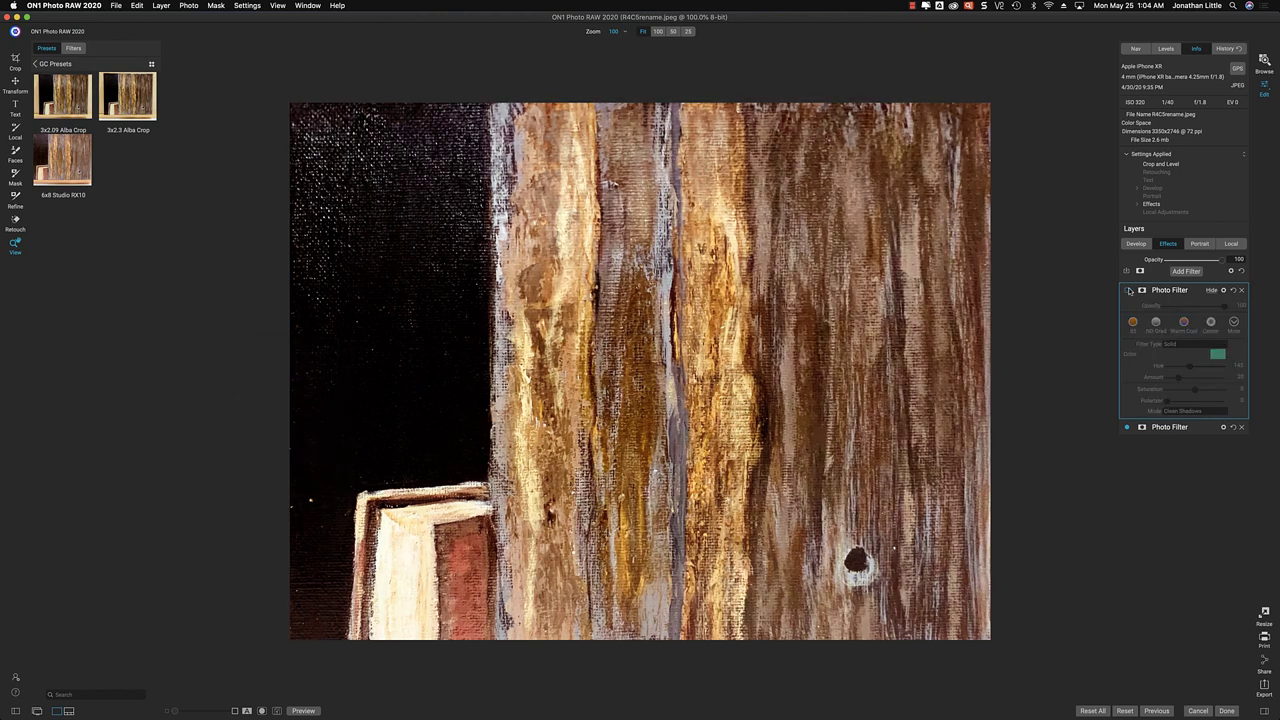
click(1126, 428)
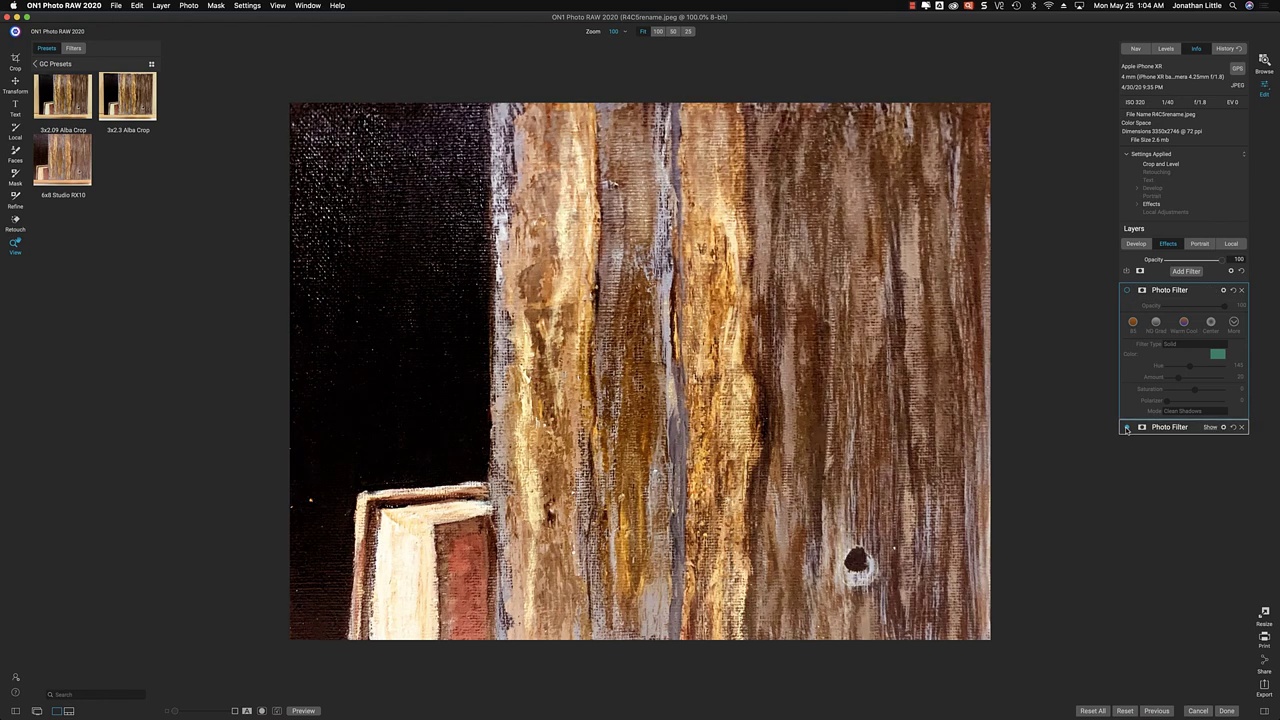
click(1241, 290)
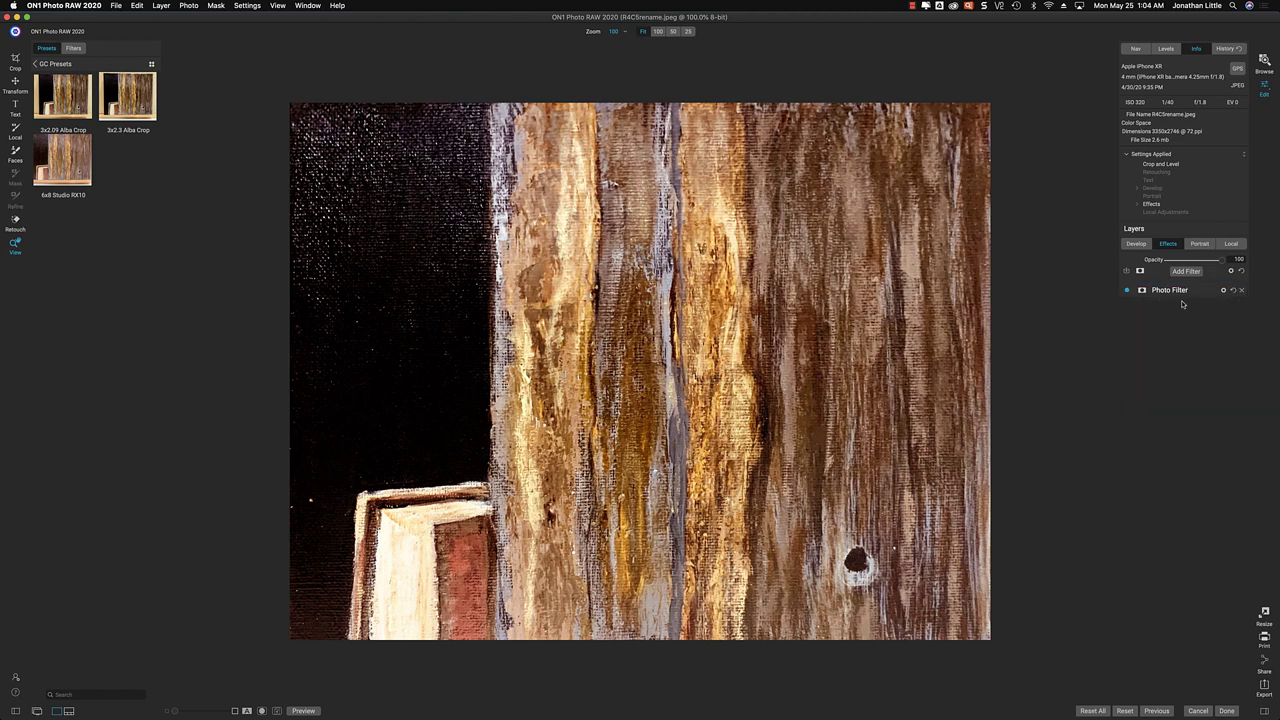
click(1126, 290)
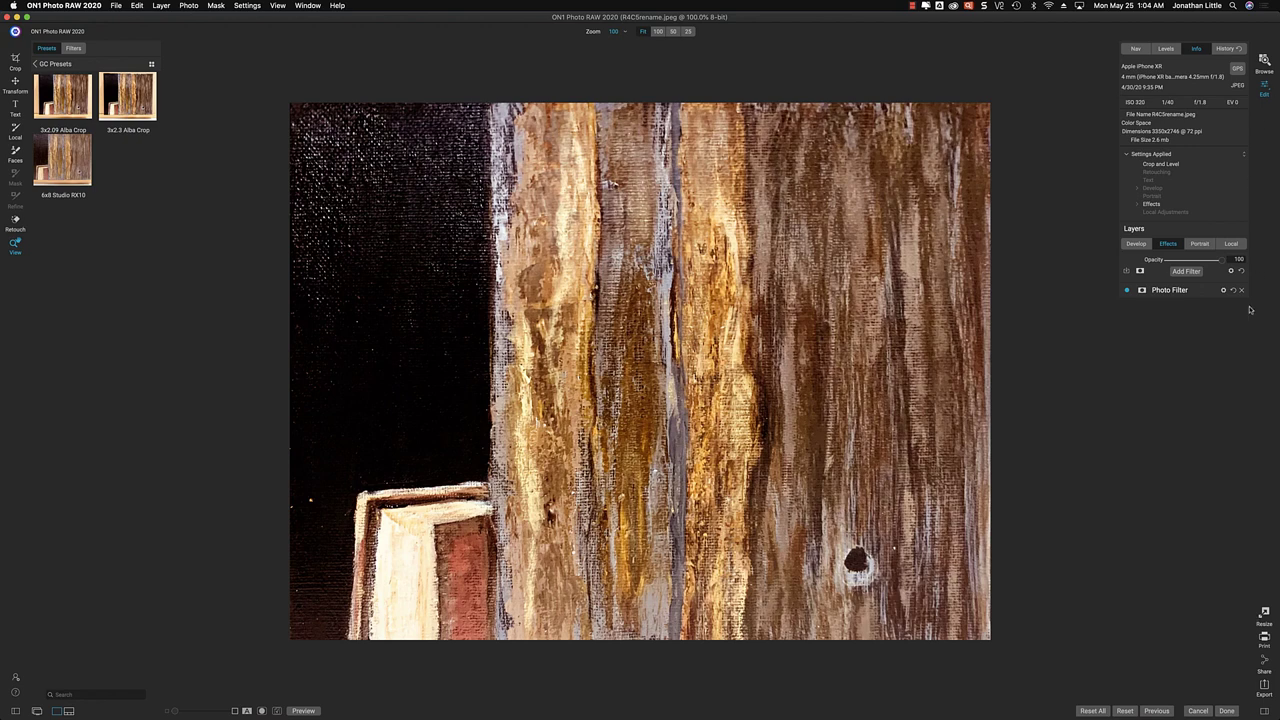
click(1264, 686)
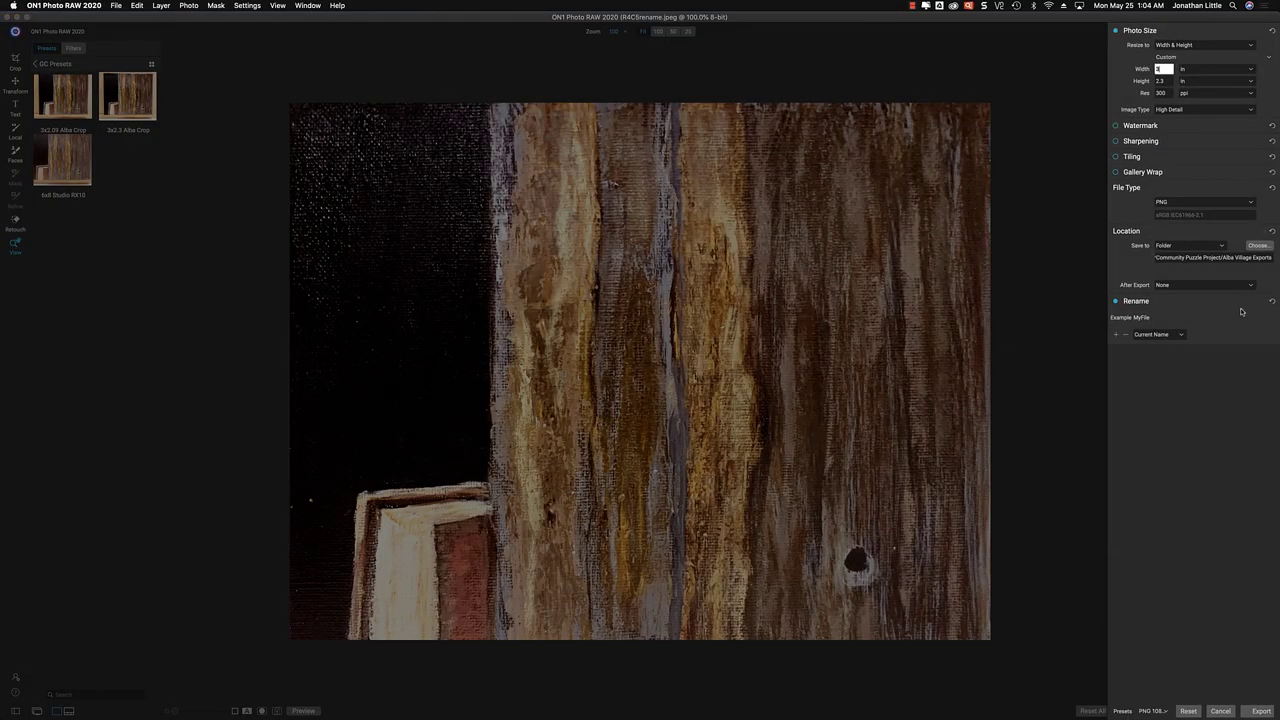
Export the wood tile as PNG to Alba Village Exports and return to browsing
click(1258, 710)
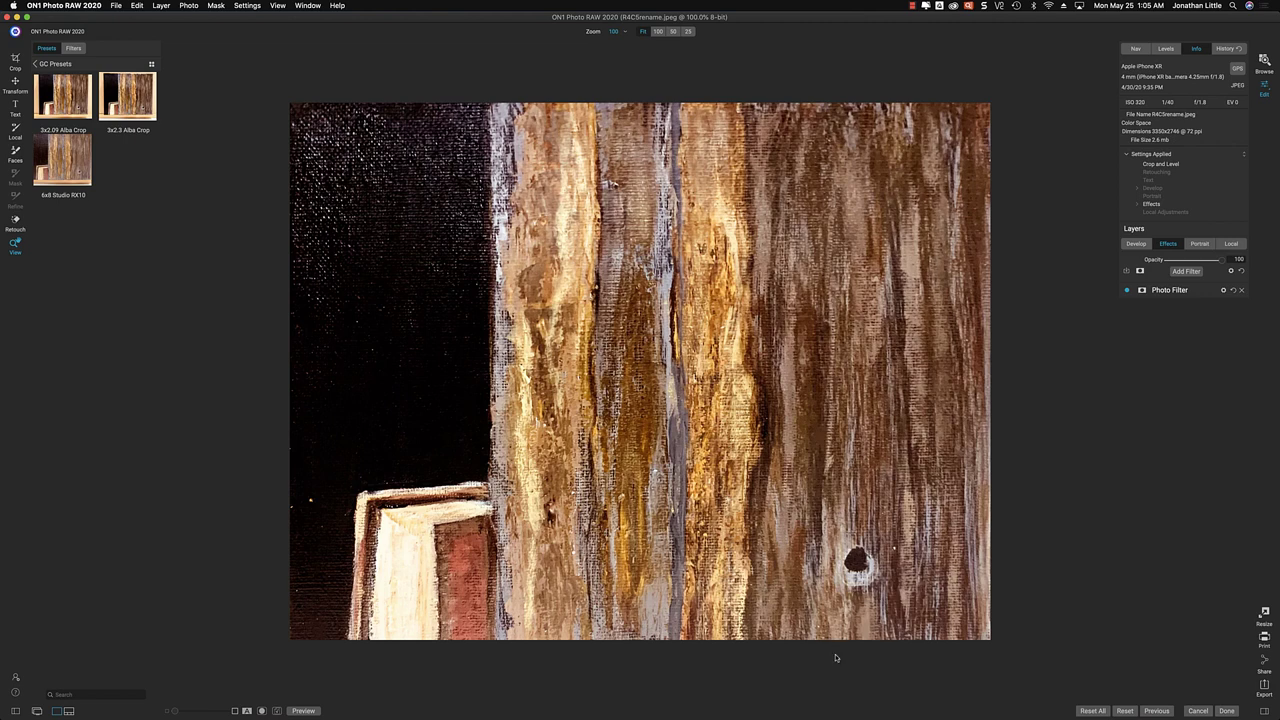
key(super+g)
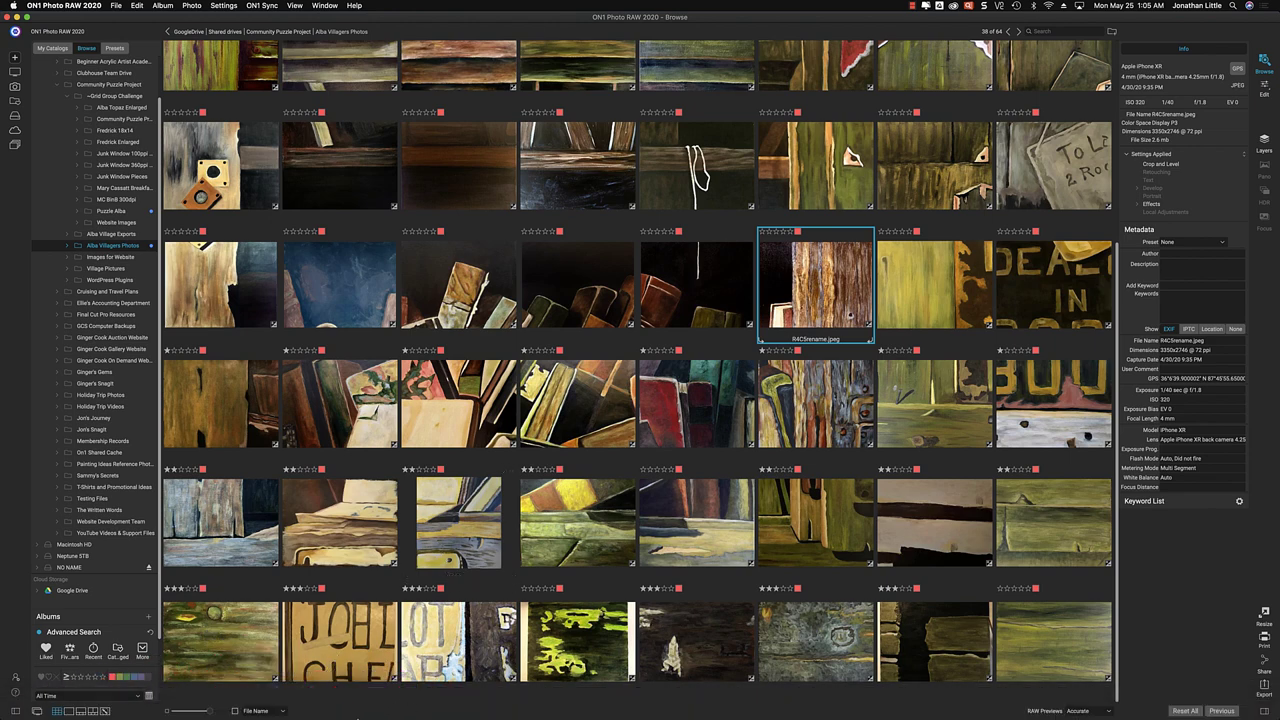
Hide the old R4C5rename layer, place R4C5rename copy.png in its row 5 cell, and save
click(449, 690)
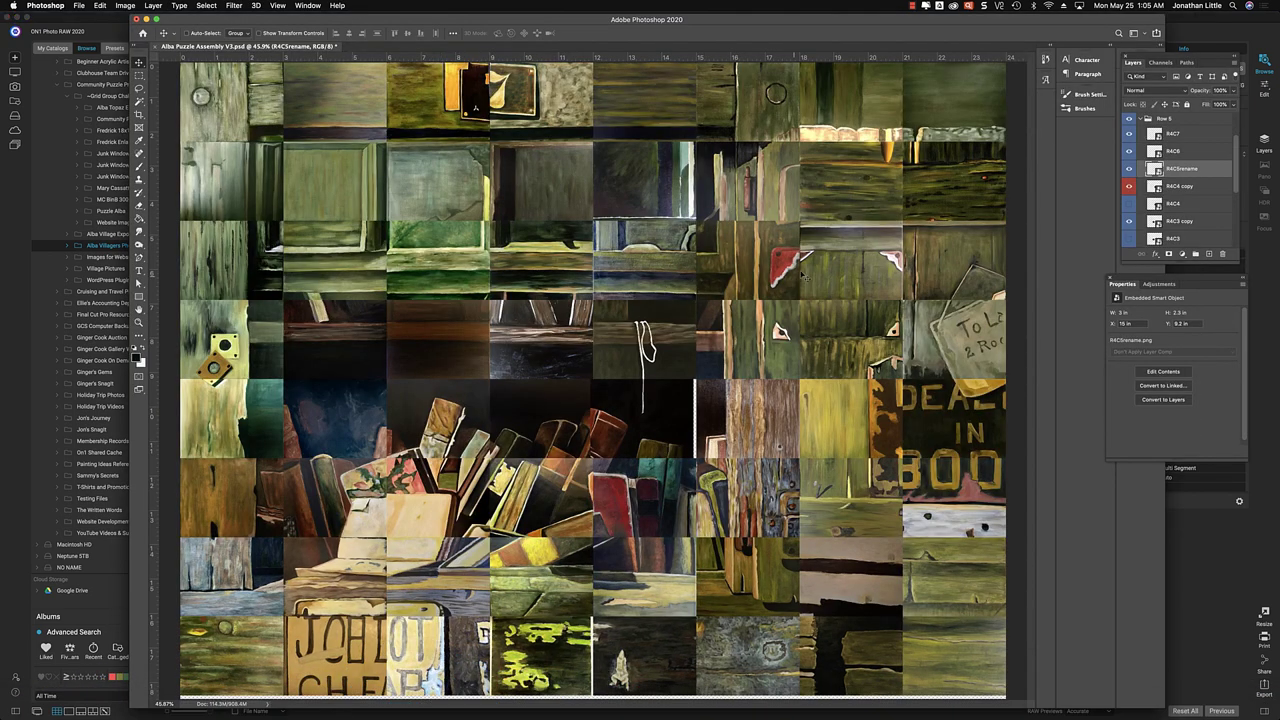
click(1129, 168)
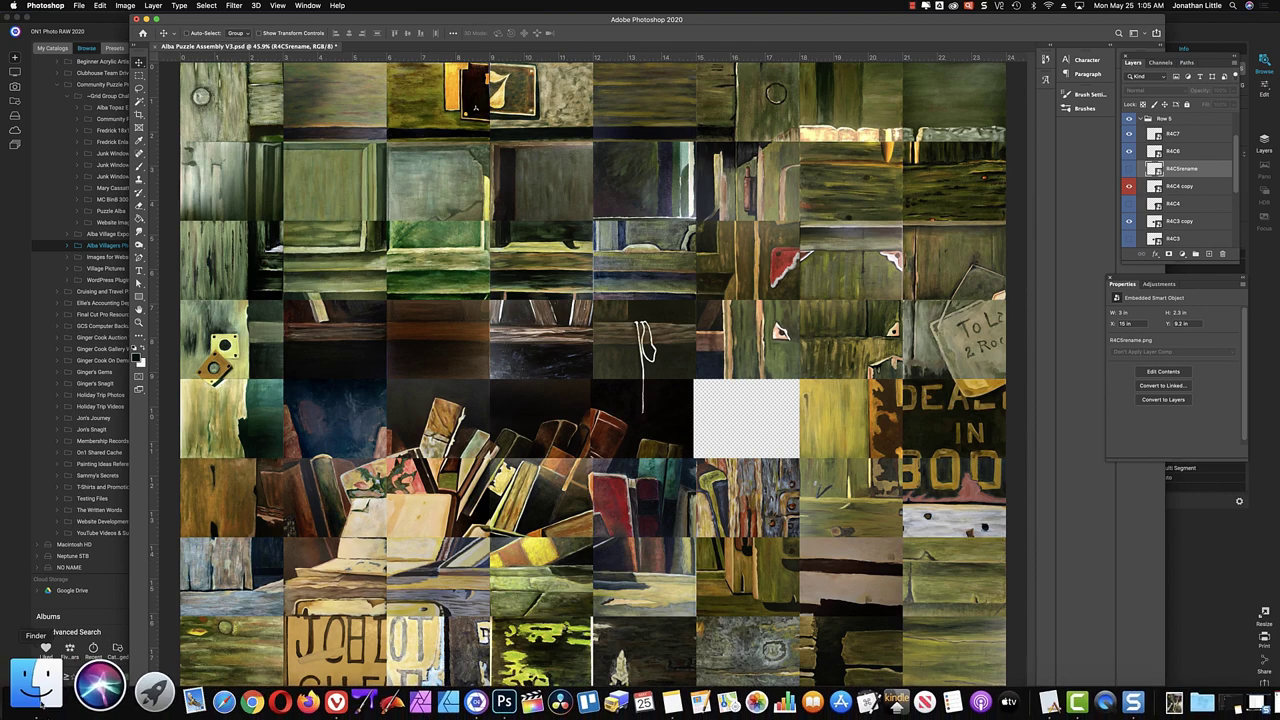
click(40, 685)
click(150, 254)
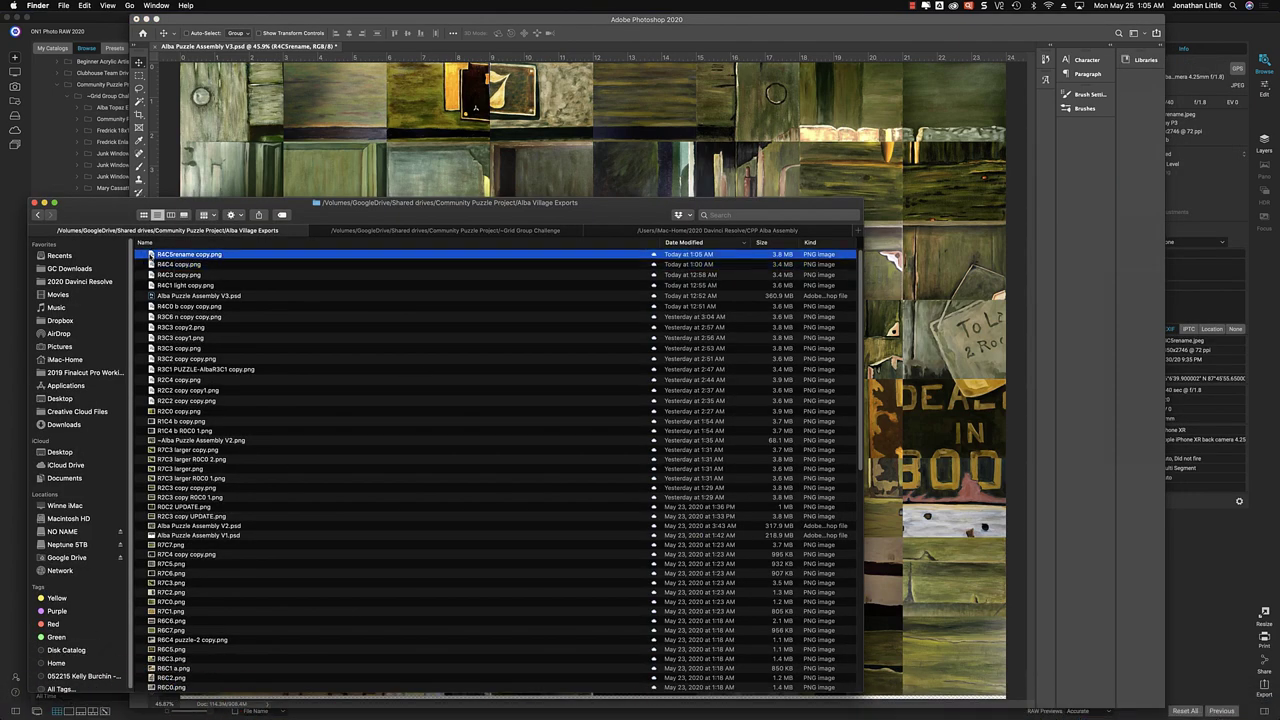
drag(150, 254, 714, 418)
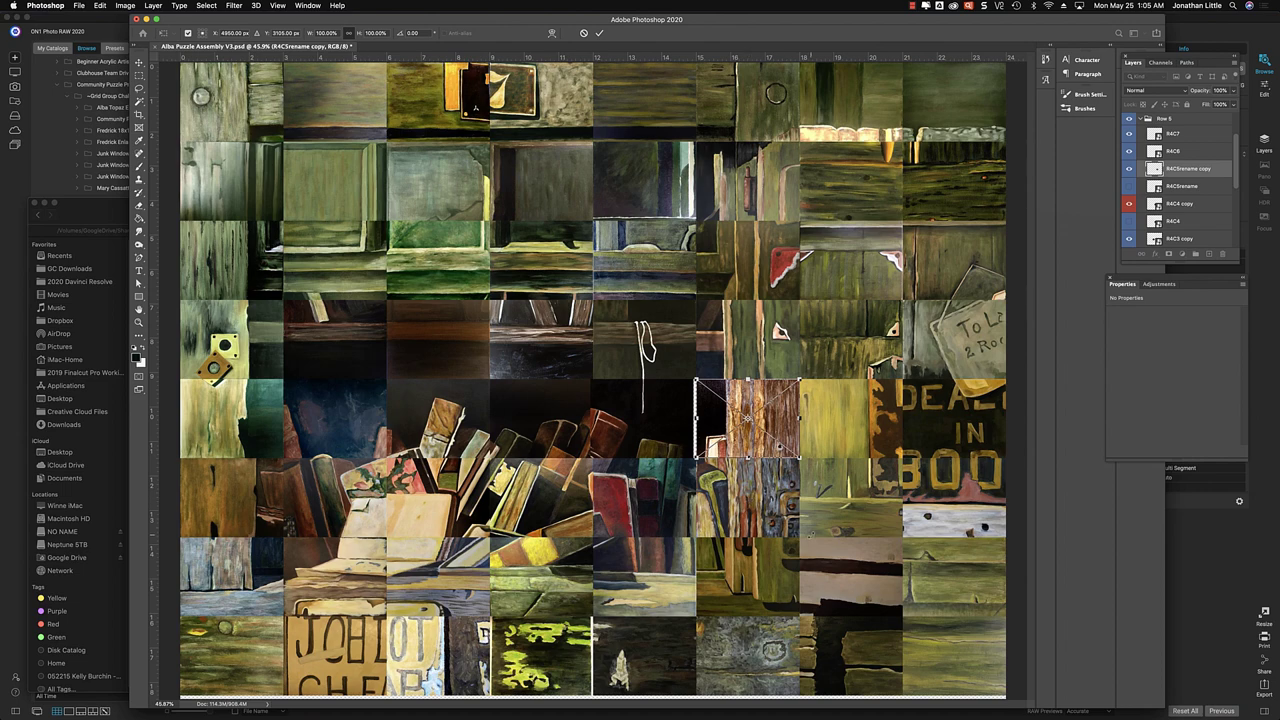
click(600, 32)
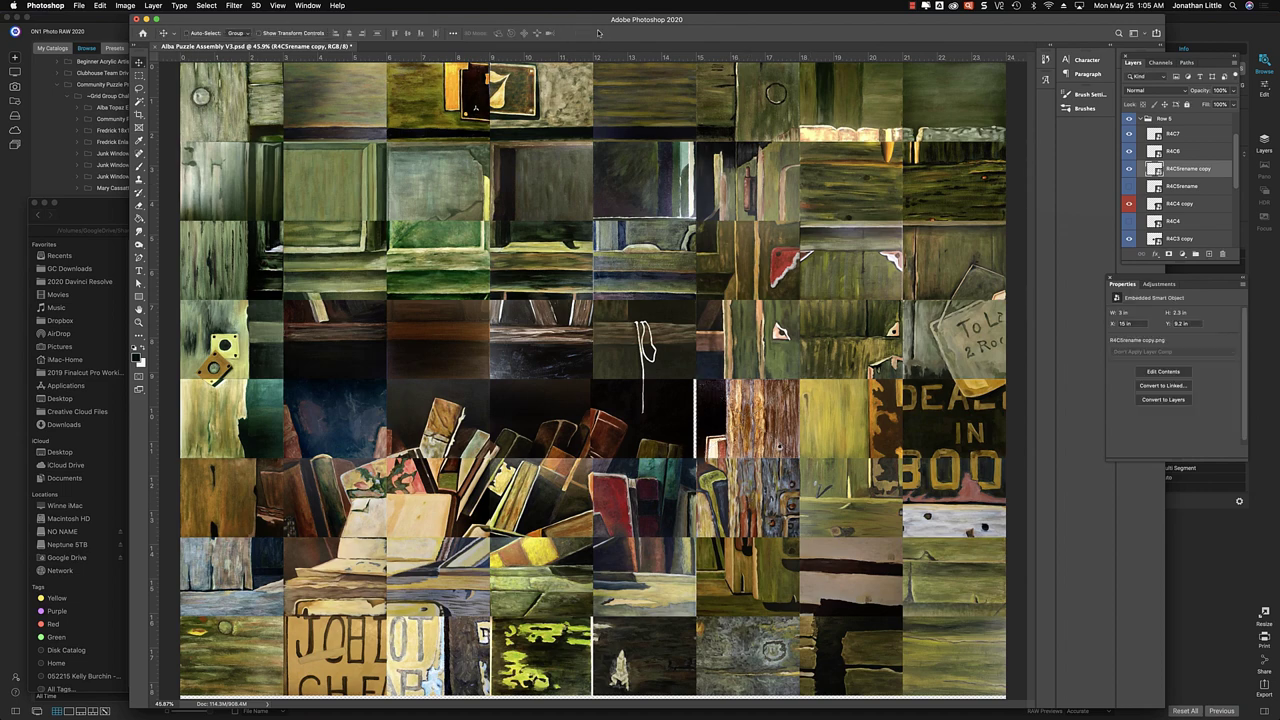
key(super+s)
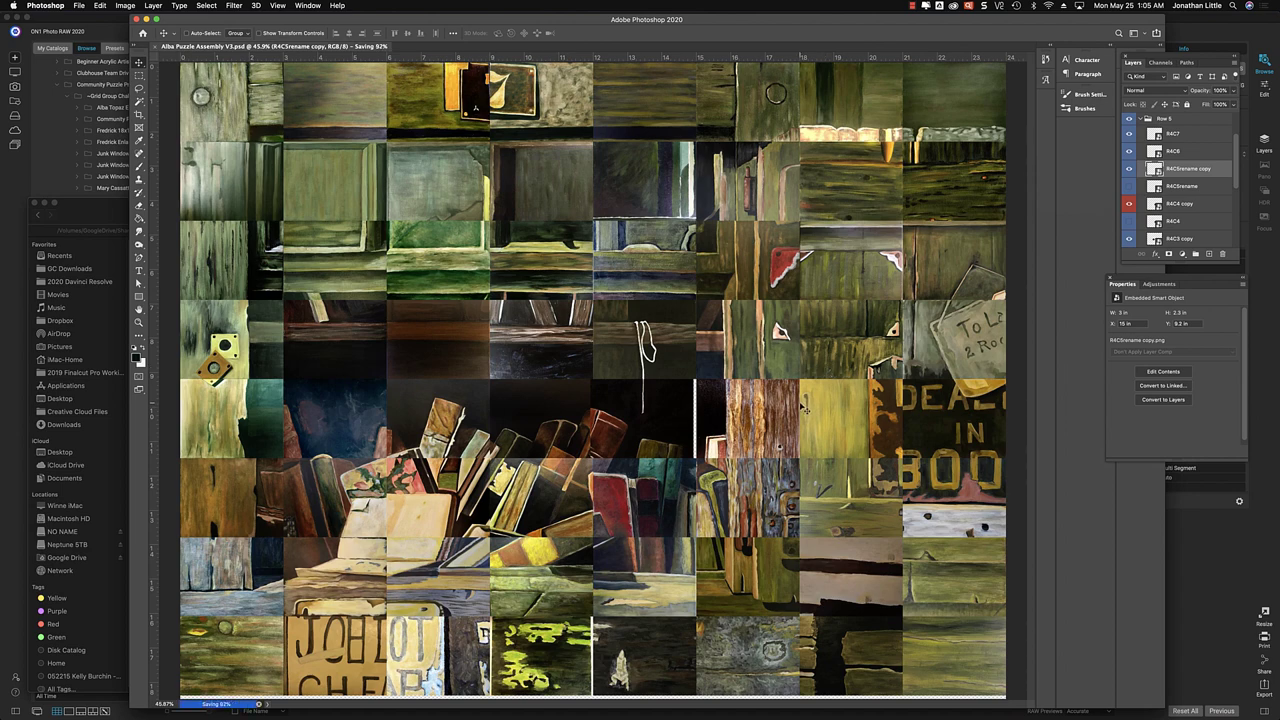
click(1159, 286)
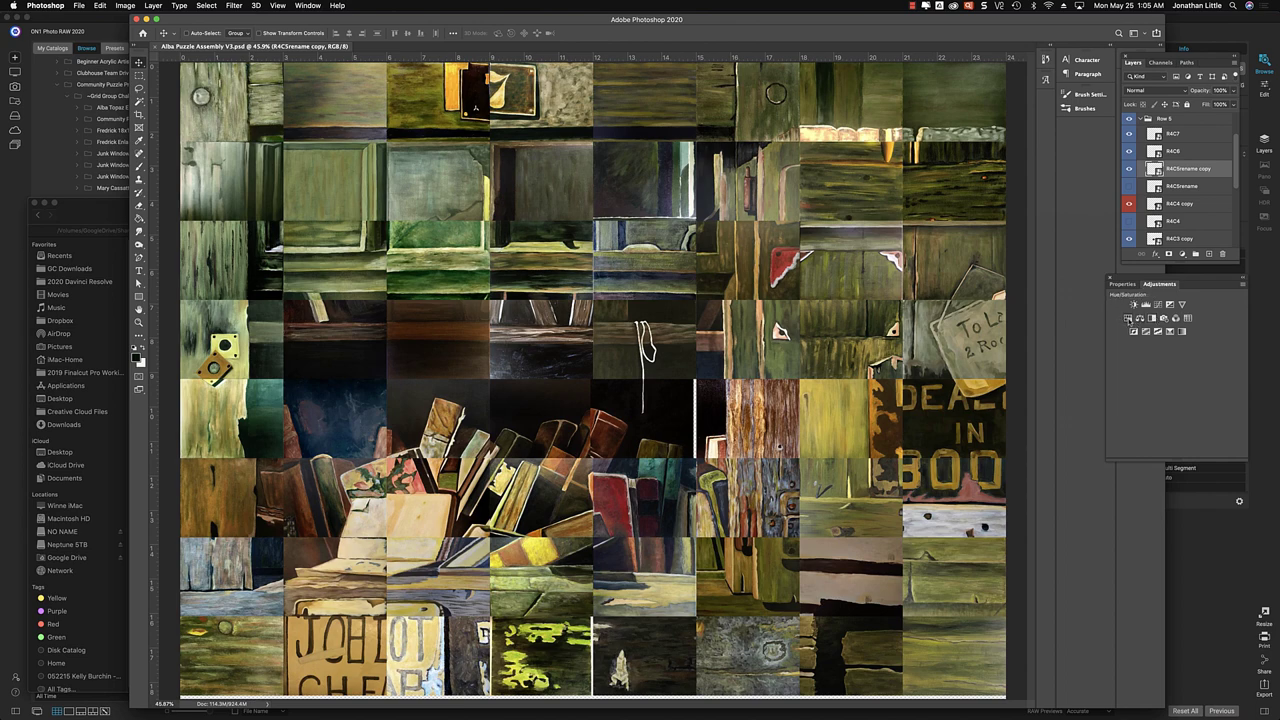
Add a Hue/Saturation layer with Hue +43 and toggle it off and on to compare
click(1129, 319)
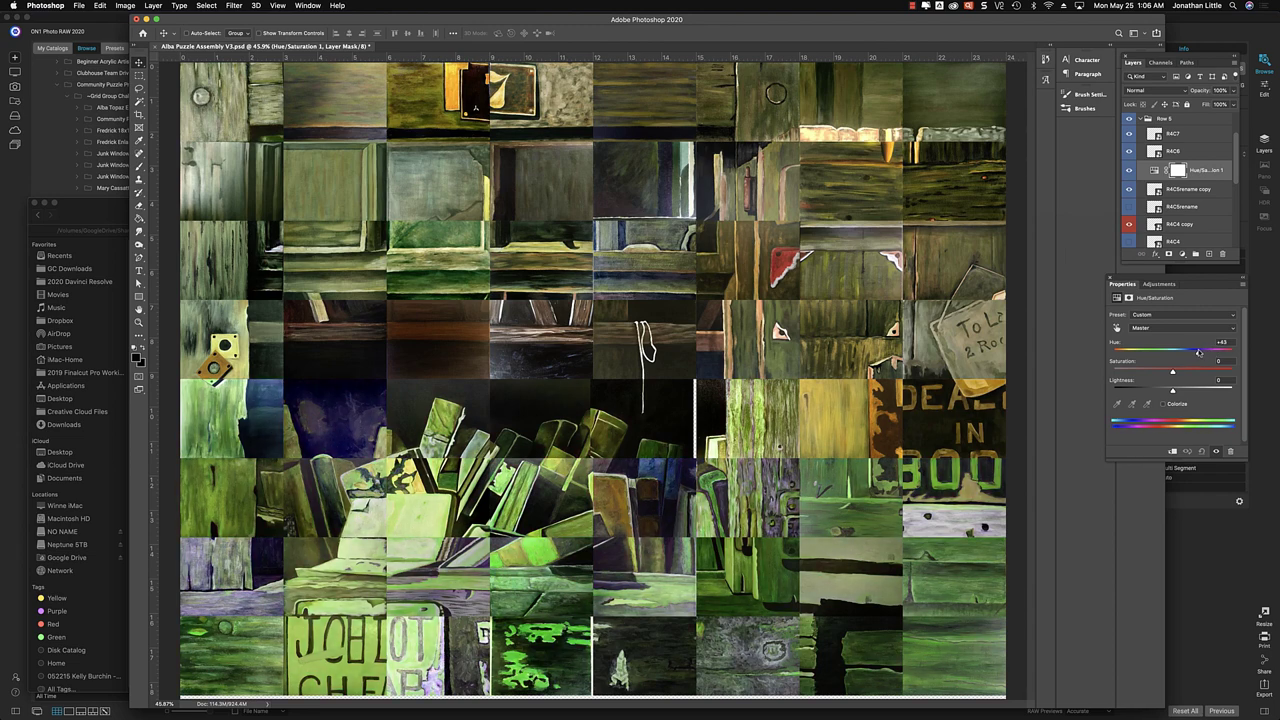
click(1130, 170)
click(1130, 171)
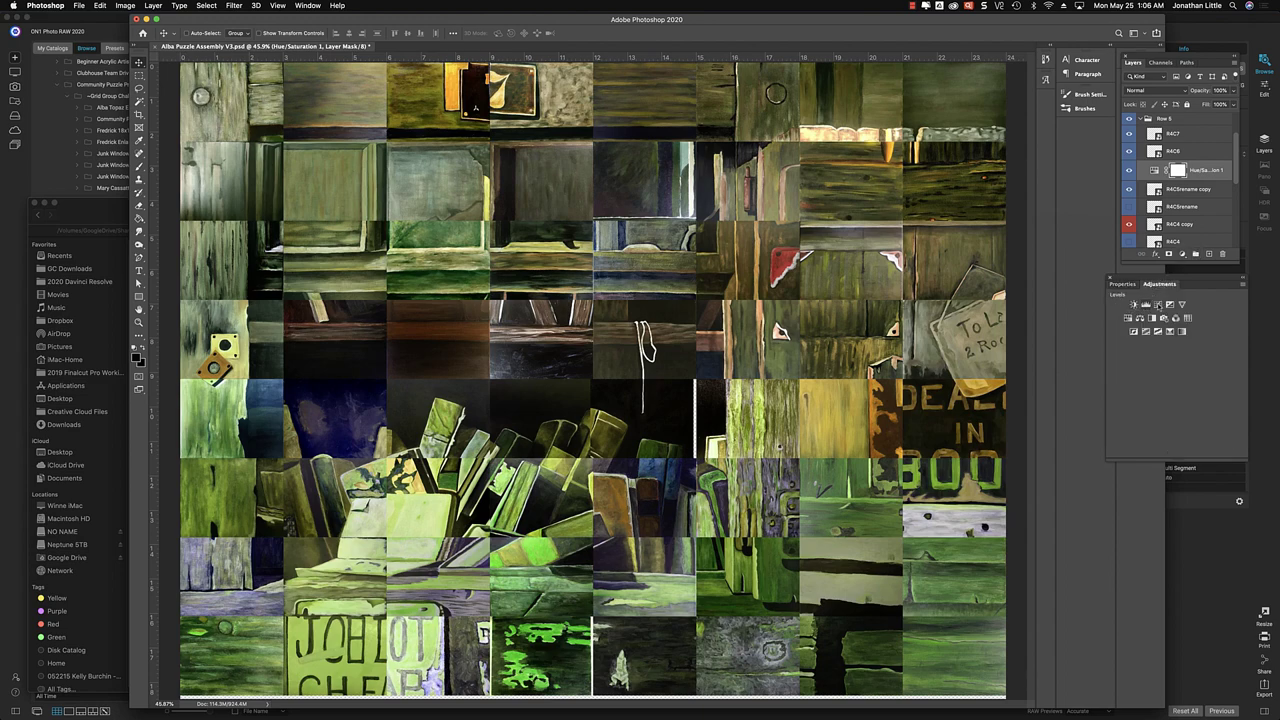
Add a Vibrance adjustment with saturation -24, then delete the Hue/Saturation and R4C5rename copy layers
click(1183, 304)
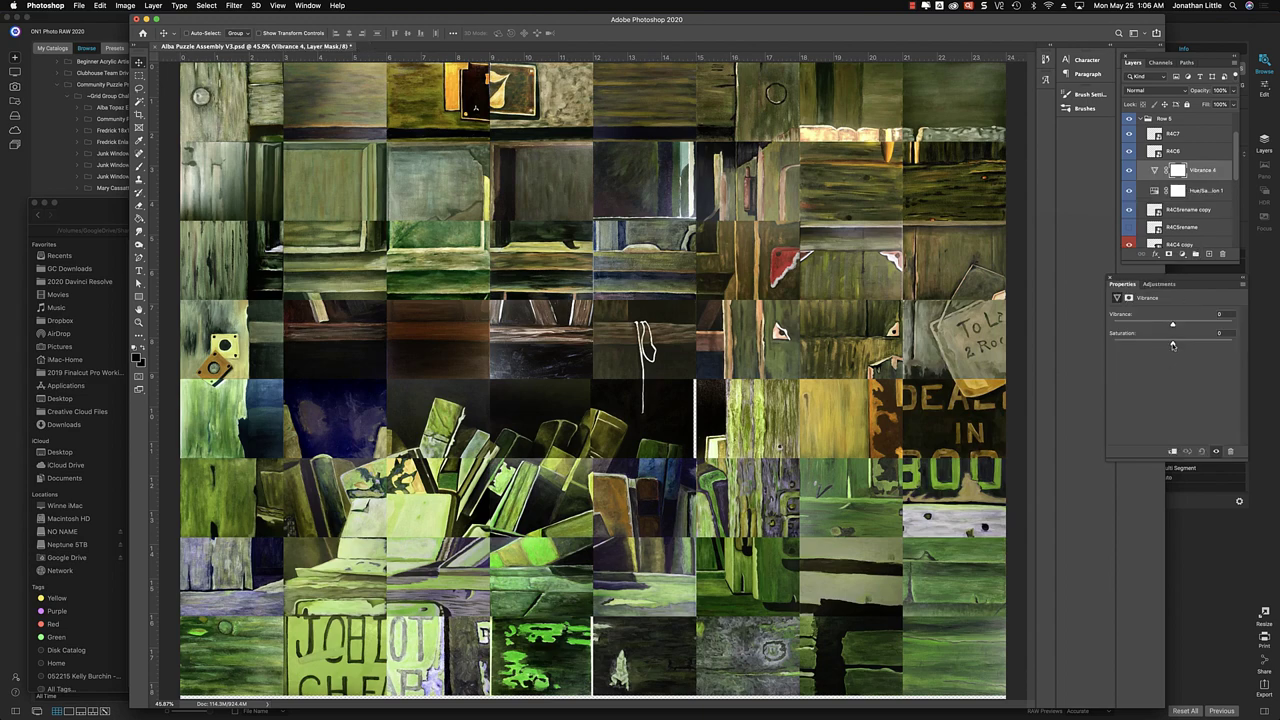
mouse_move(1173, 345)
mouse_down()
mouse_move(1132, 345)
mouse_move(1166, 344)
mouse_up()
drag(1166, 344, 1159, 345)
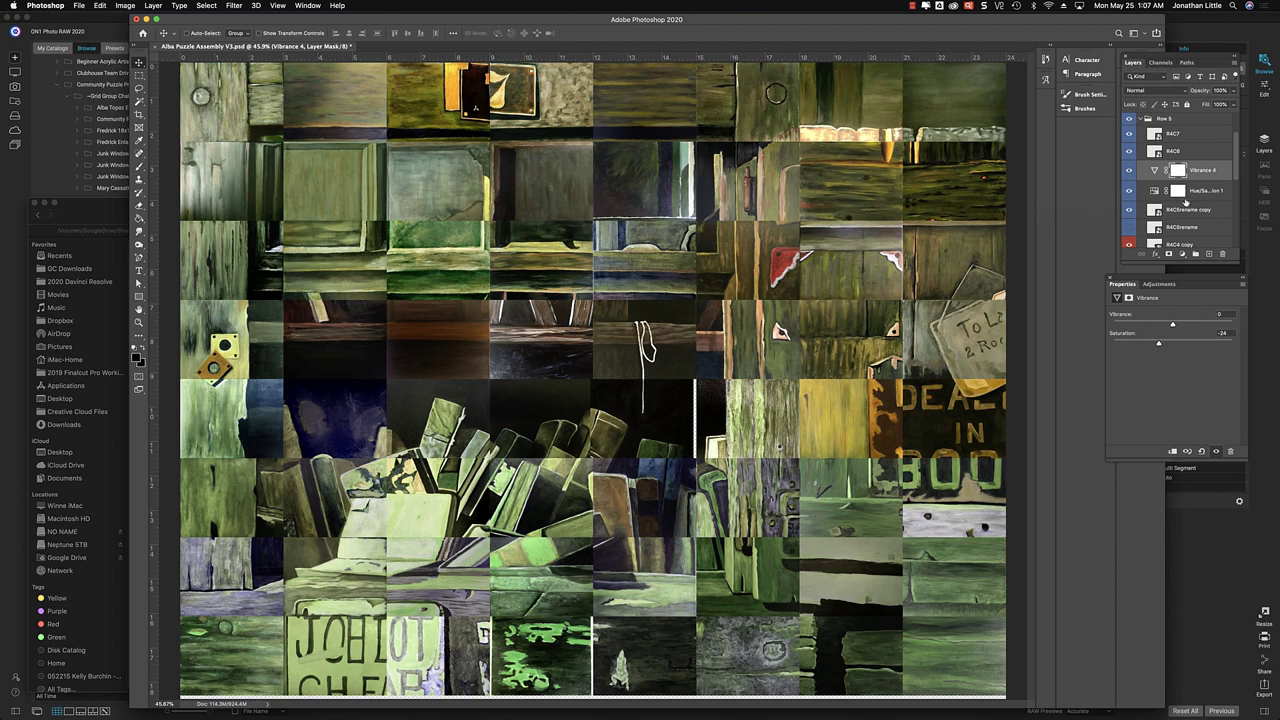
shift+click(1187, 209)
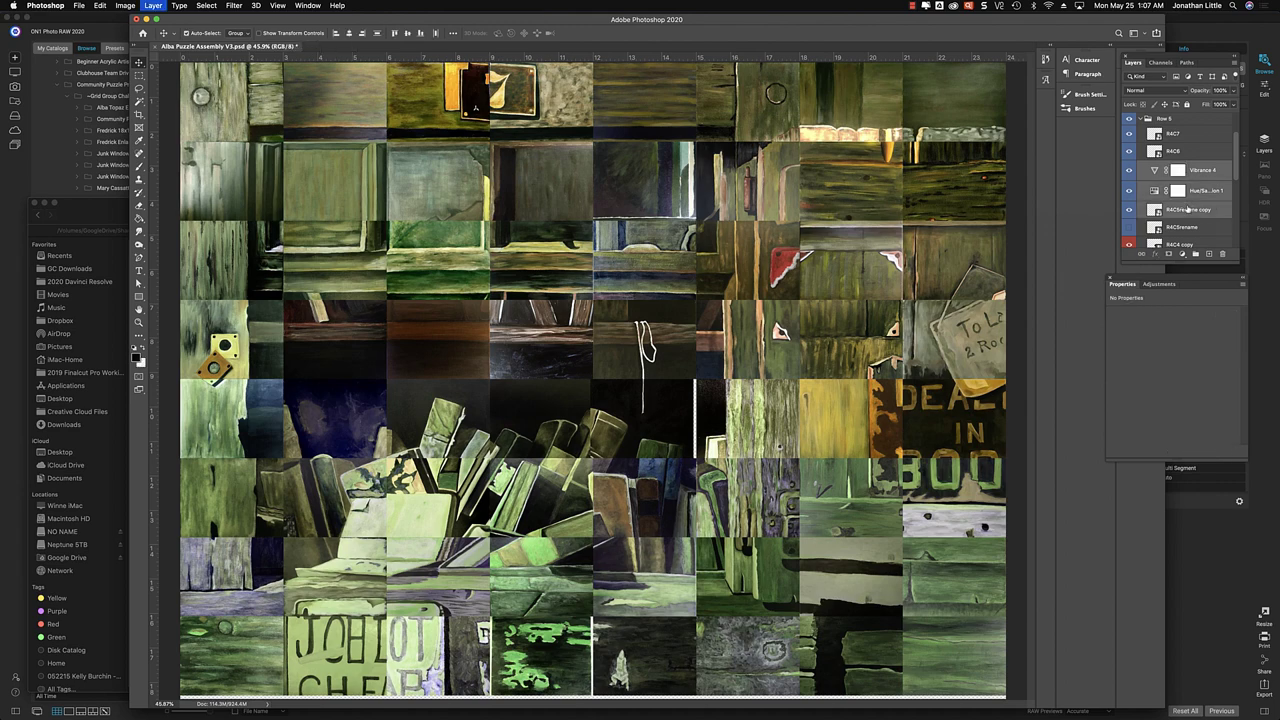
key(BackSpace)
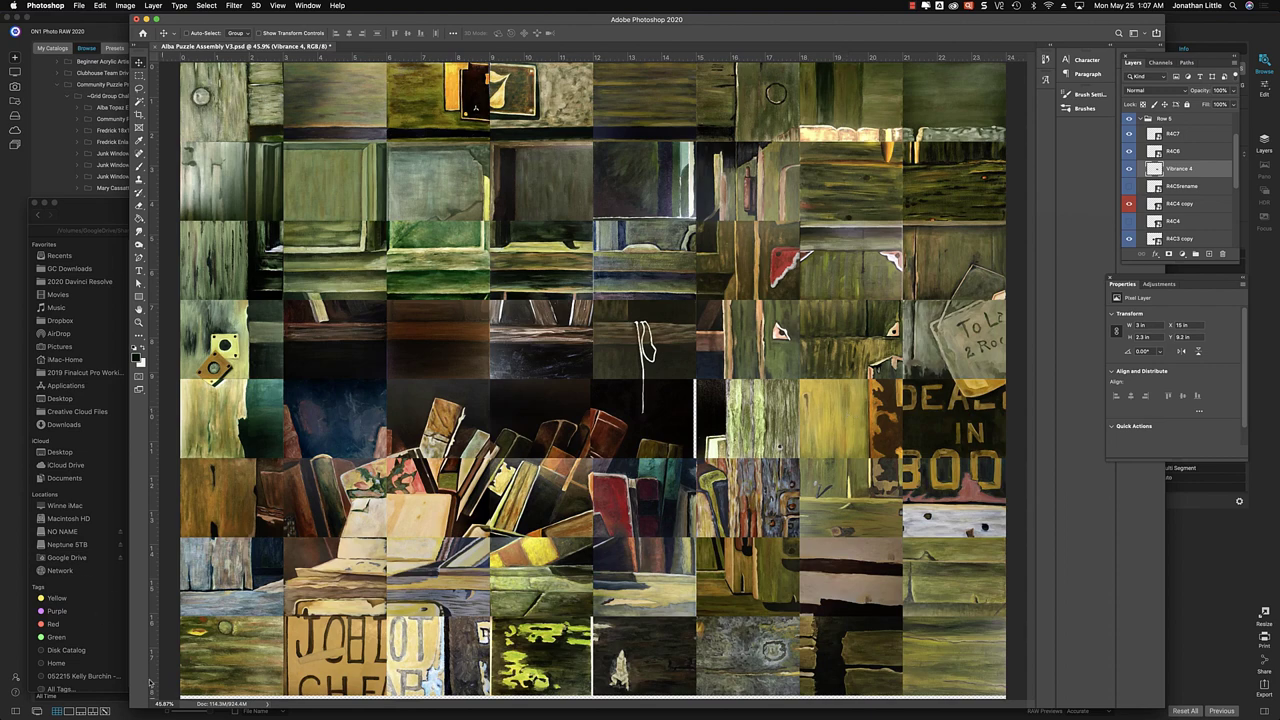
Bring ON1 Photo RAW to the front from the Dock
mouse_move(333, 703)
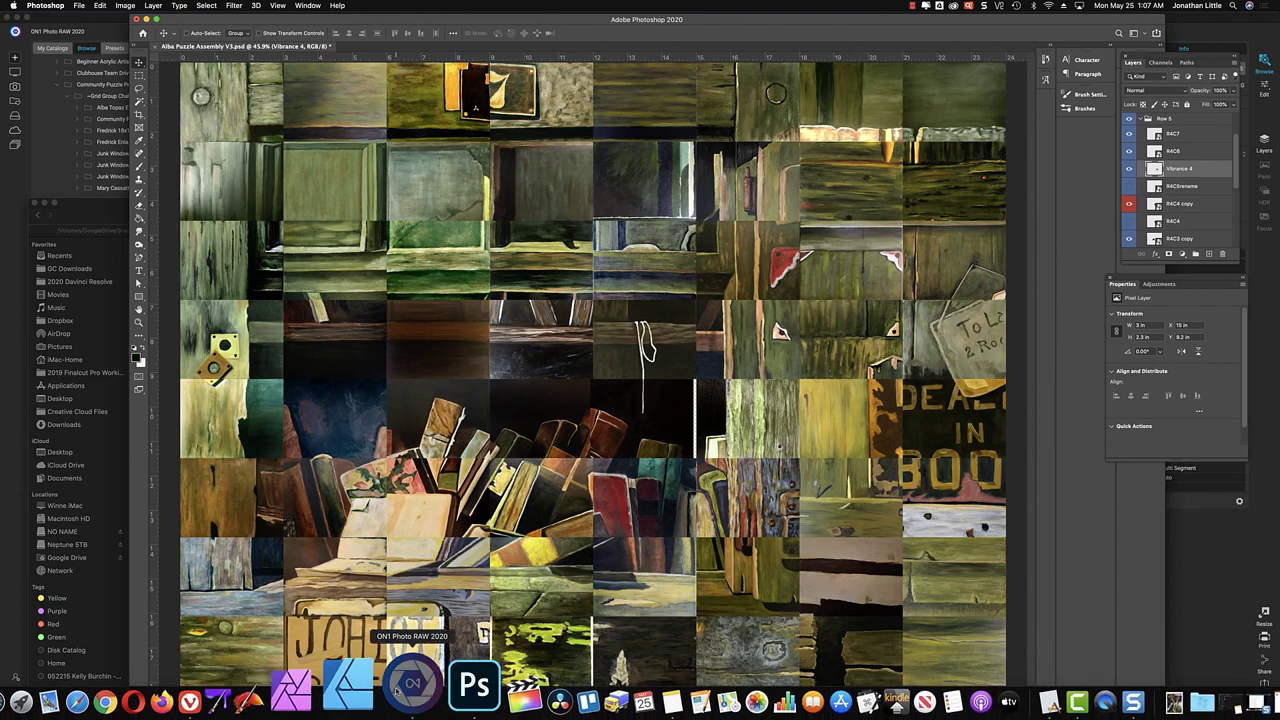
click(410, 688)
Open tile R4C6 in the Edit module and add a Photo Filter effect
double_click(912, 291)
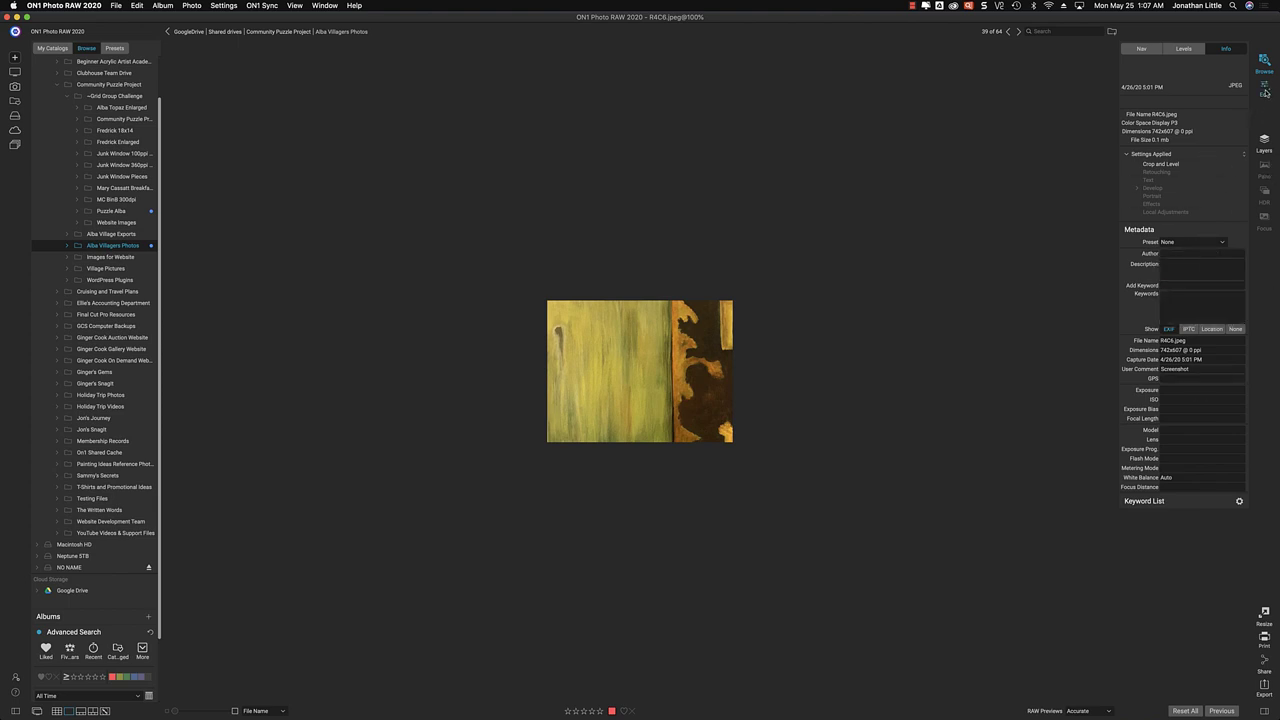
click(1265, 90)
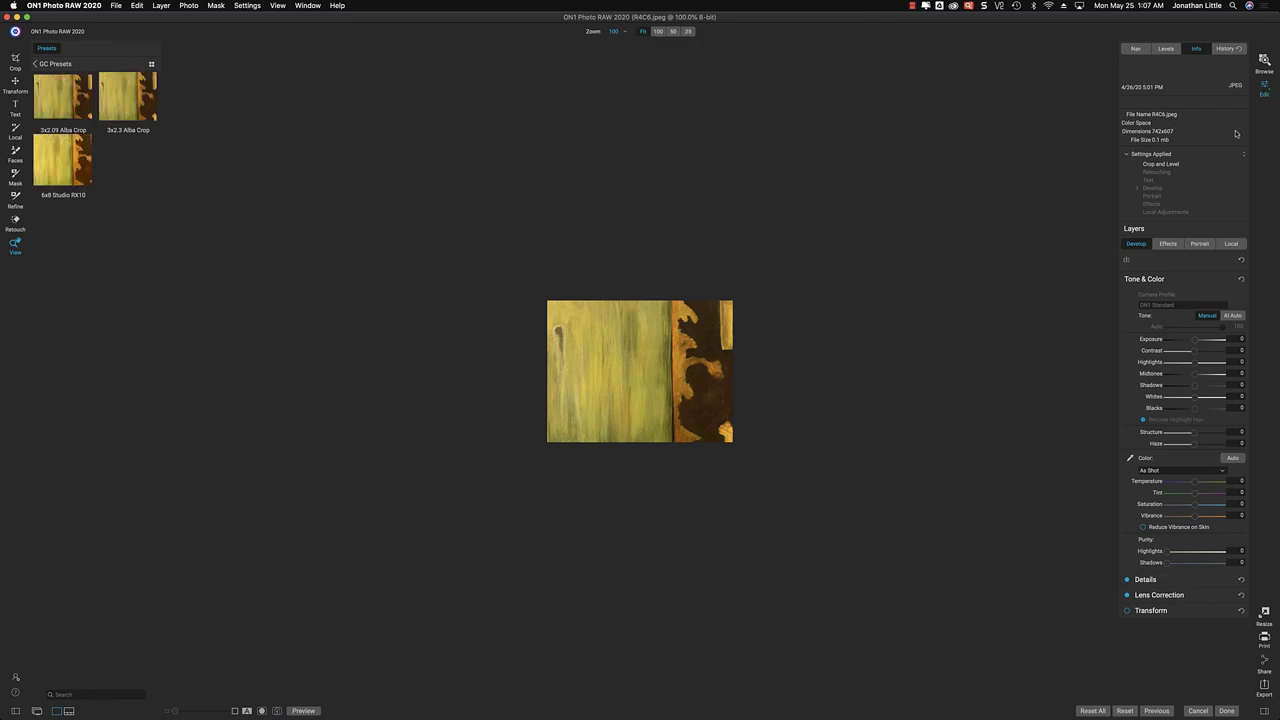
click(1168, 243)
click(1180, 273)
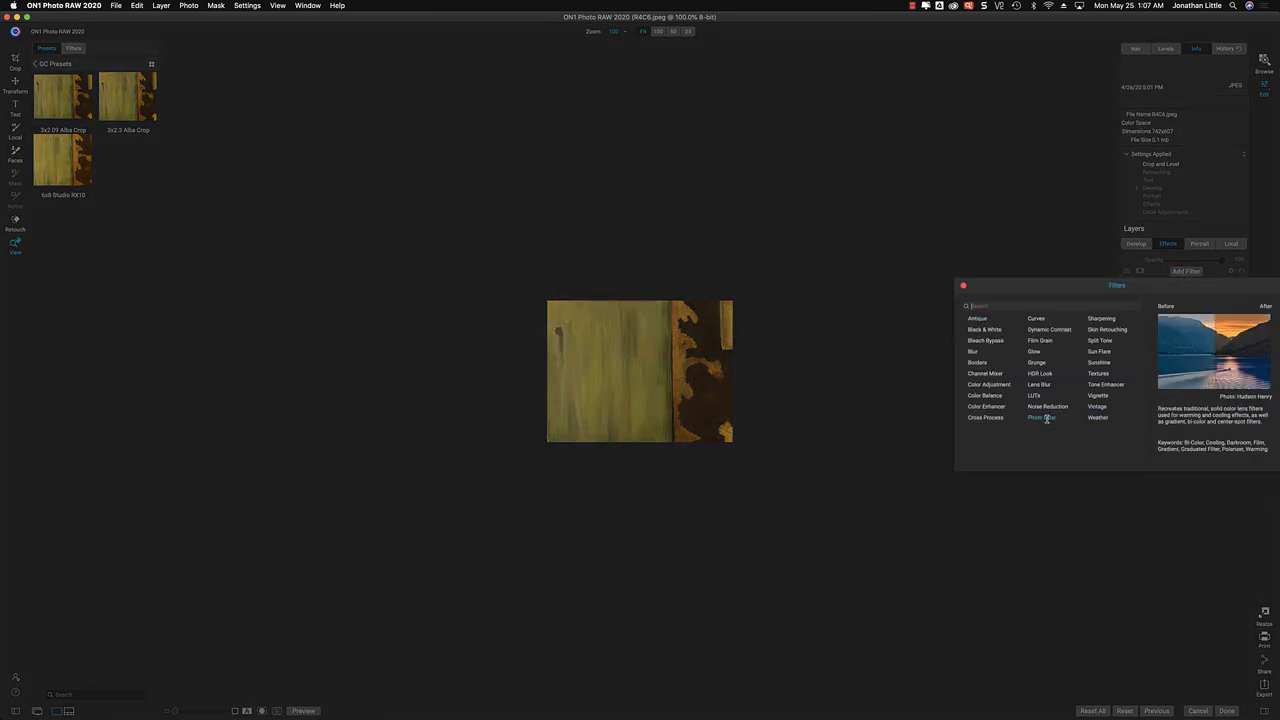
click(1042, 418)
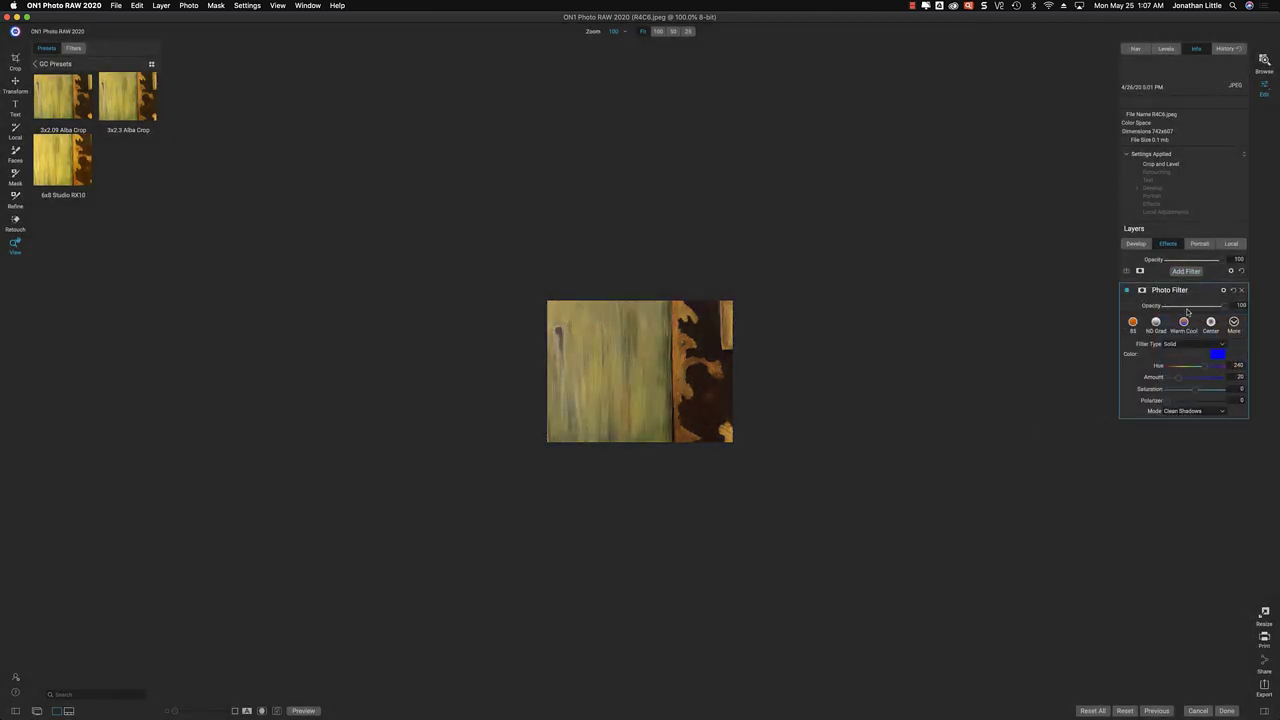
Make the Photo Filter an ND Grad with Polarizer set to 100
click(1158, 323)
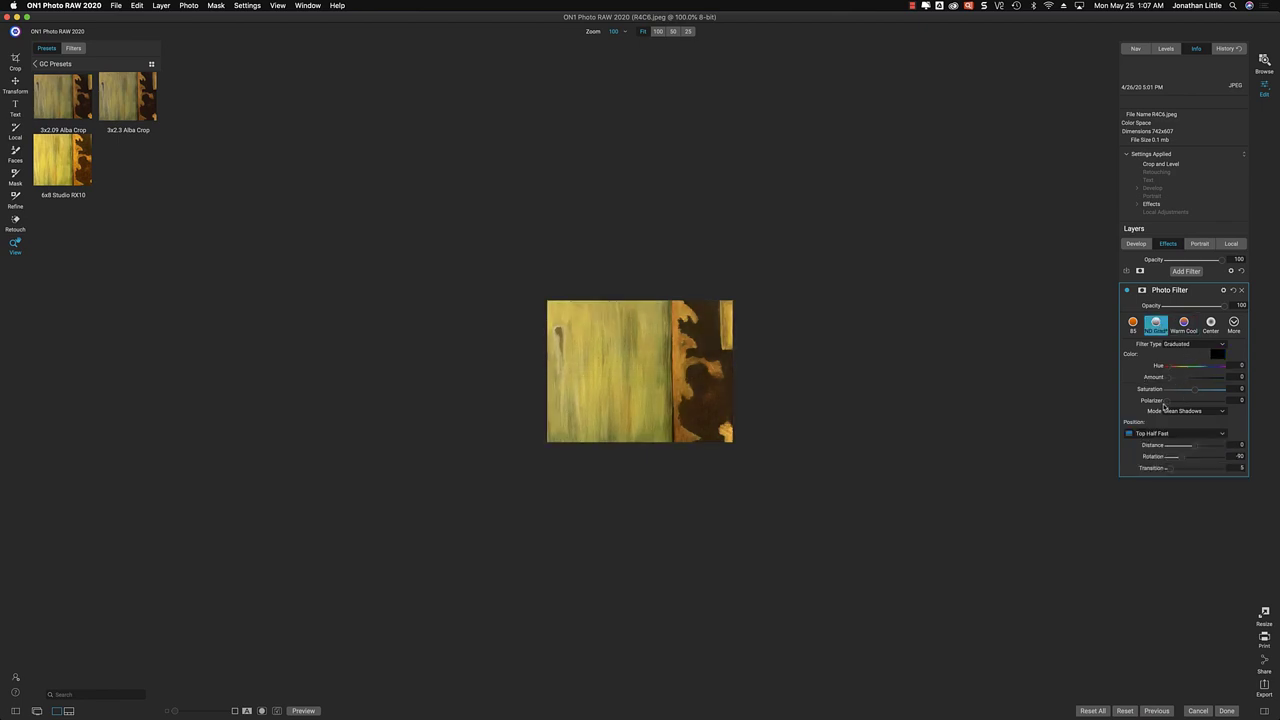
drag(1168, 401, 1225, 402)
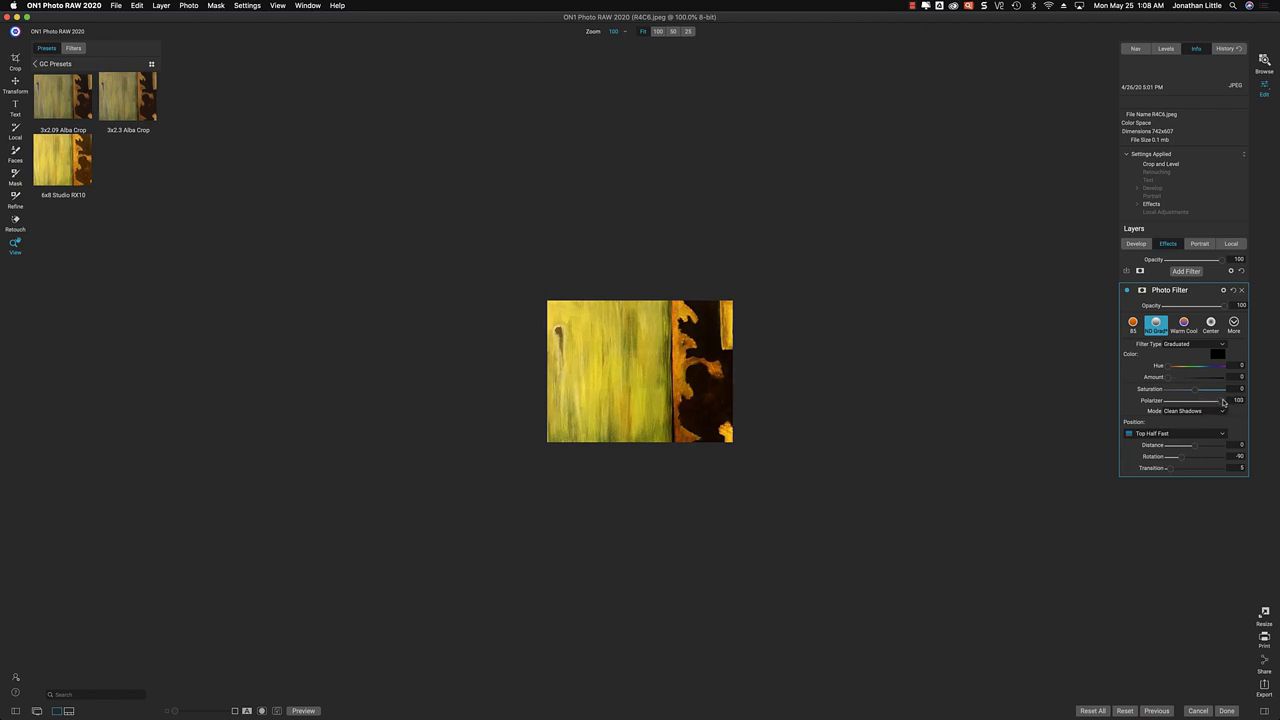
click(1231, 400)
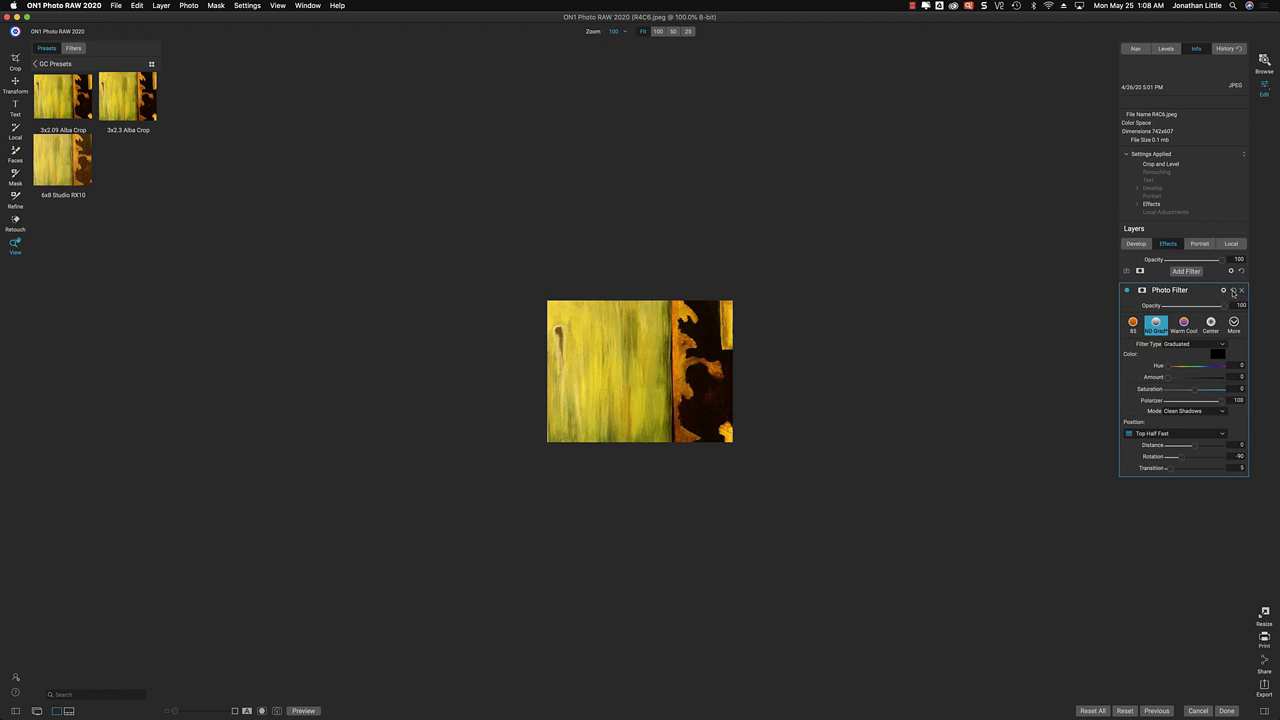
click(1187, 272)
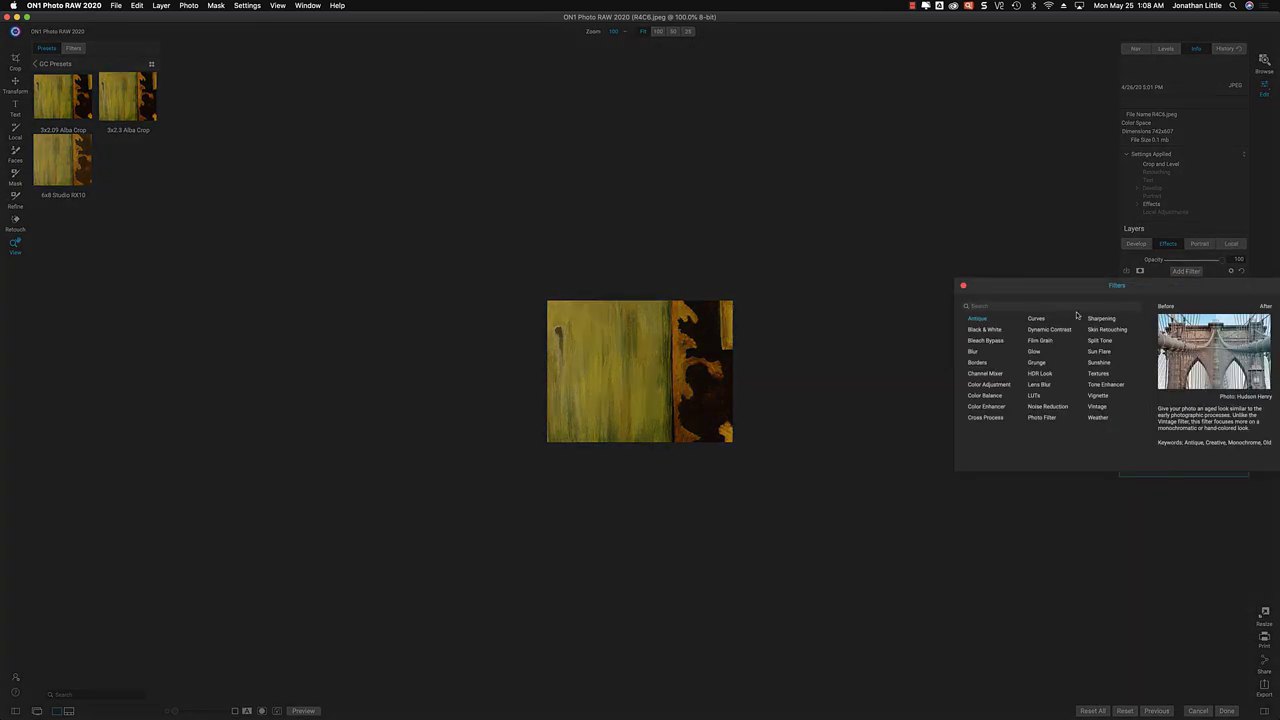
Add a second Solid blue Photo Filter at Amount 43 and export R4C6 as PNG
click(1041, 418)
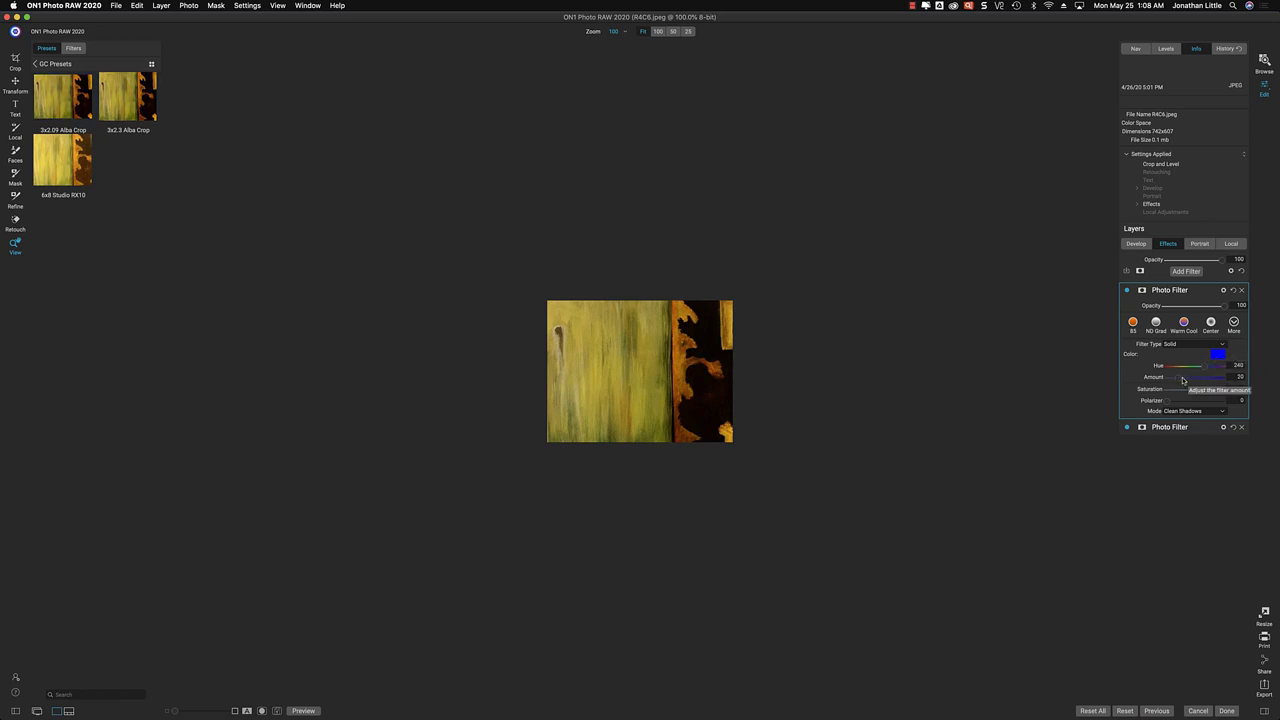
drag(1179, 379, 1191, 379)
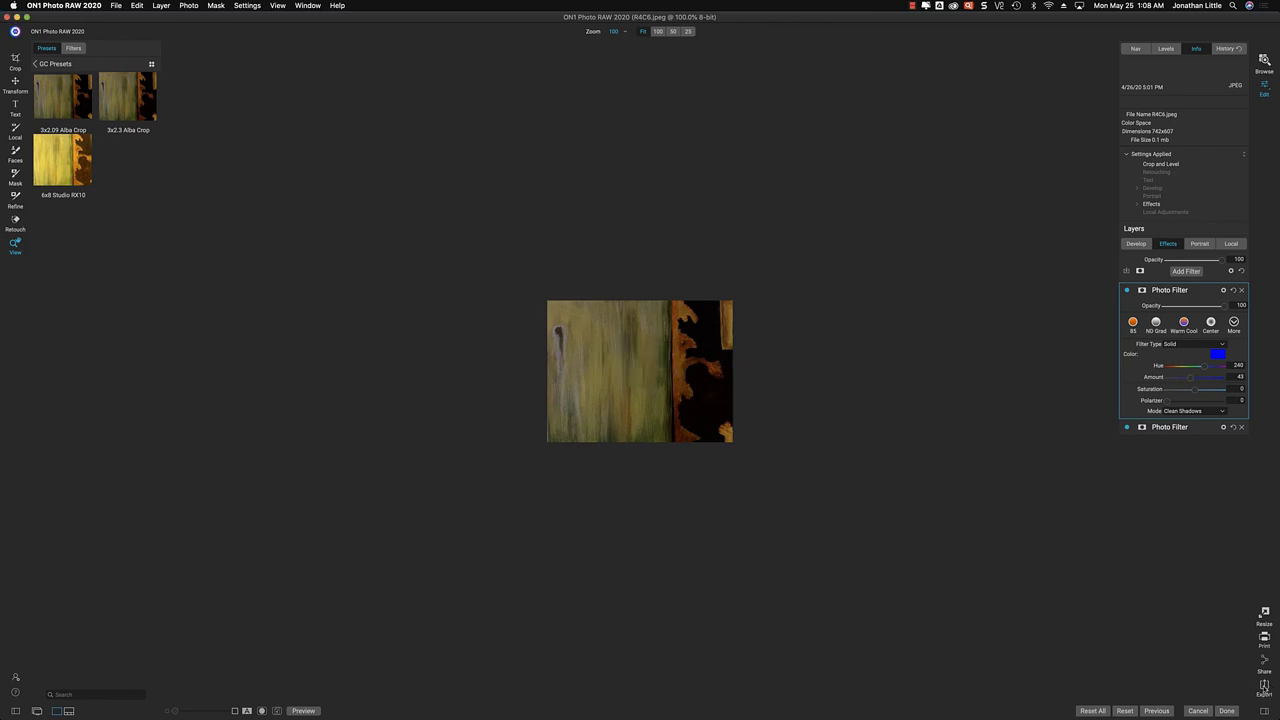
click(1264, 686)
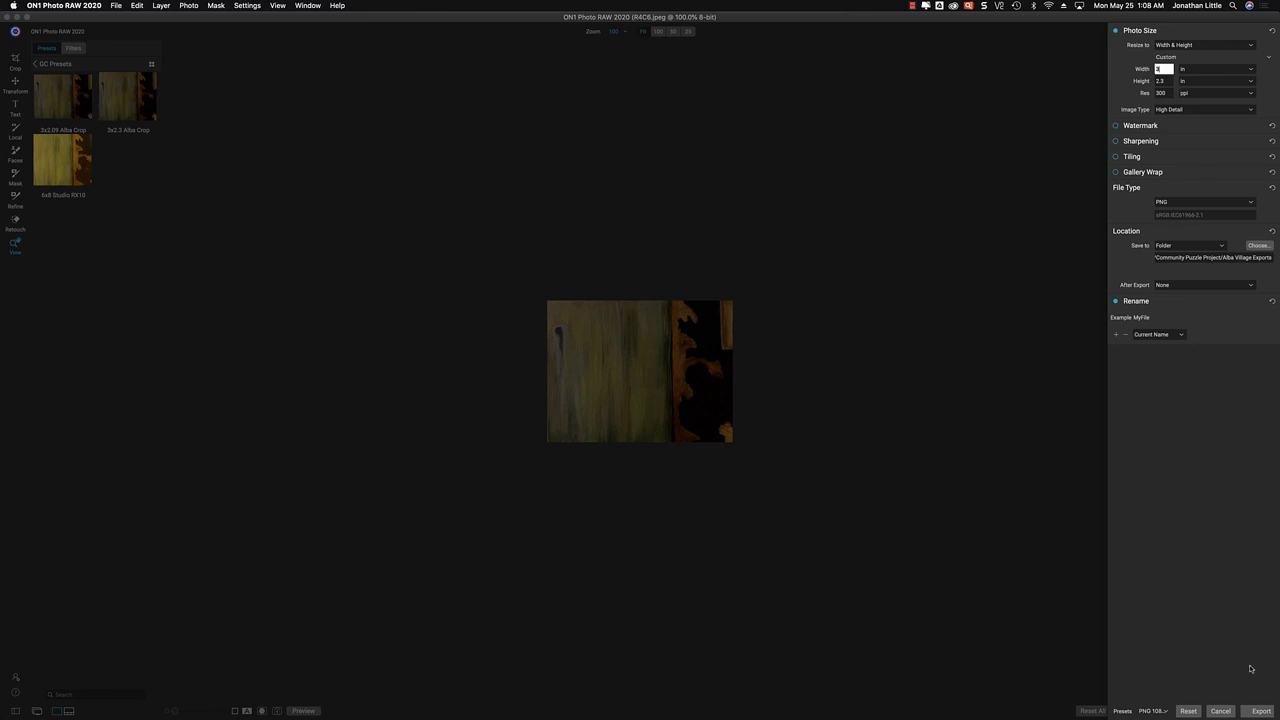
click(1260, 711)
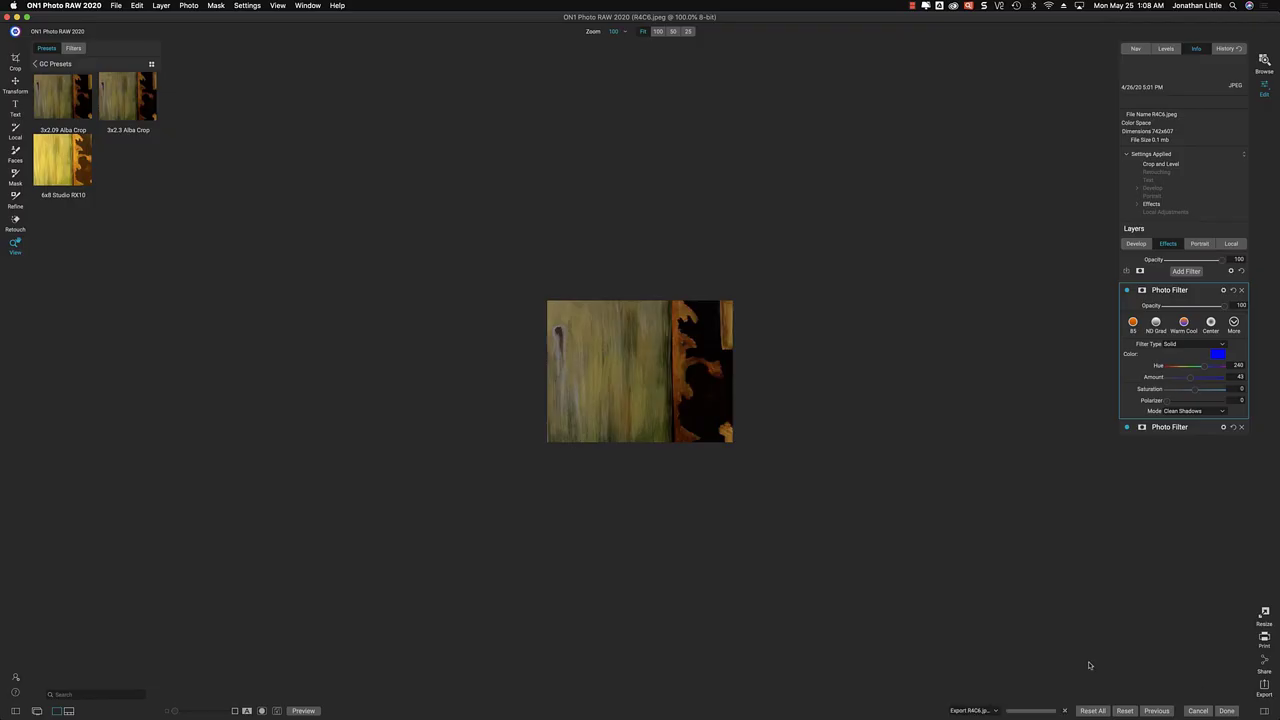
Return to the Photoshop puzzle and hide the Vibrance 4 layer
key(super+1)
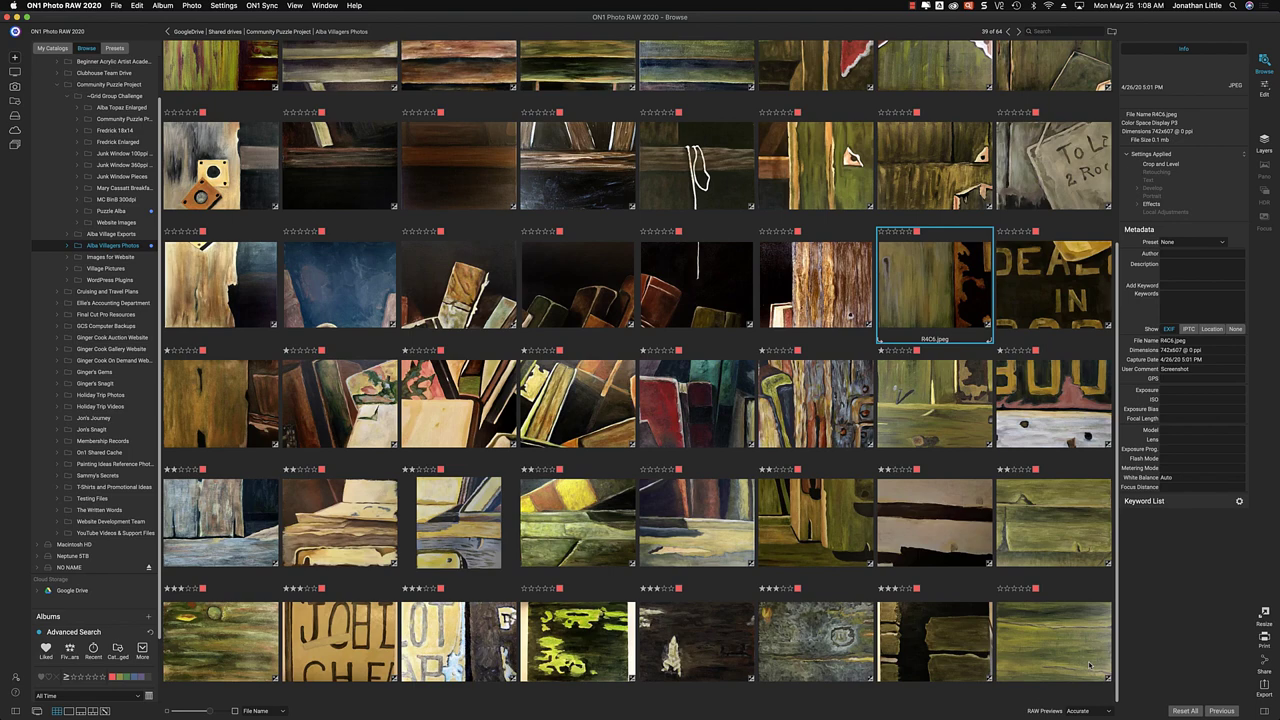
mouse_move(360, 705)
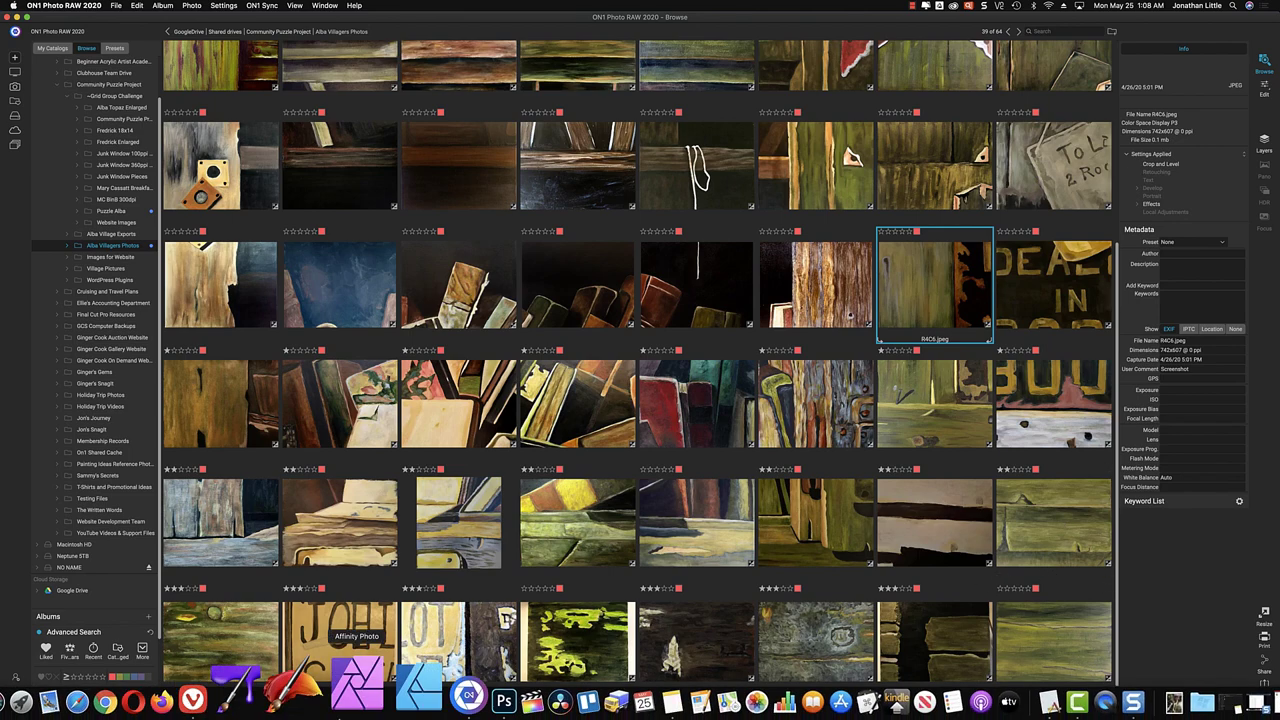
click(460, 683)
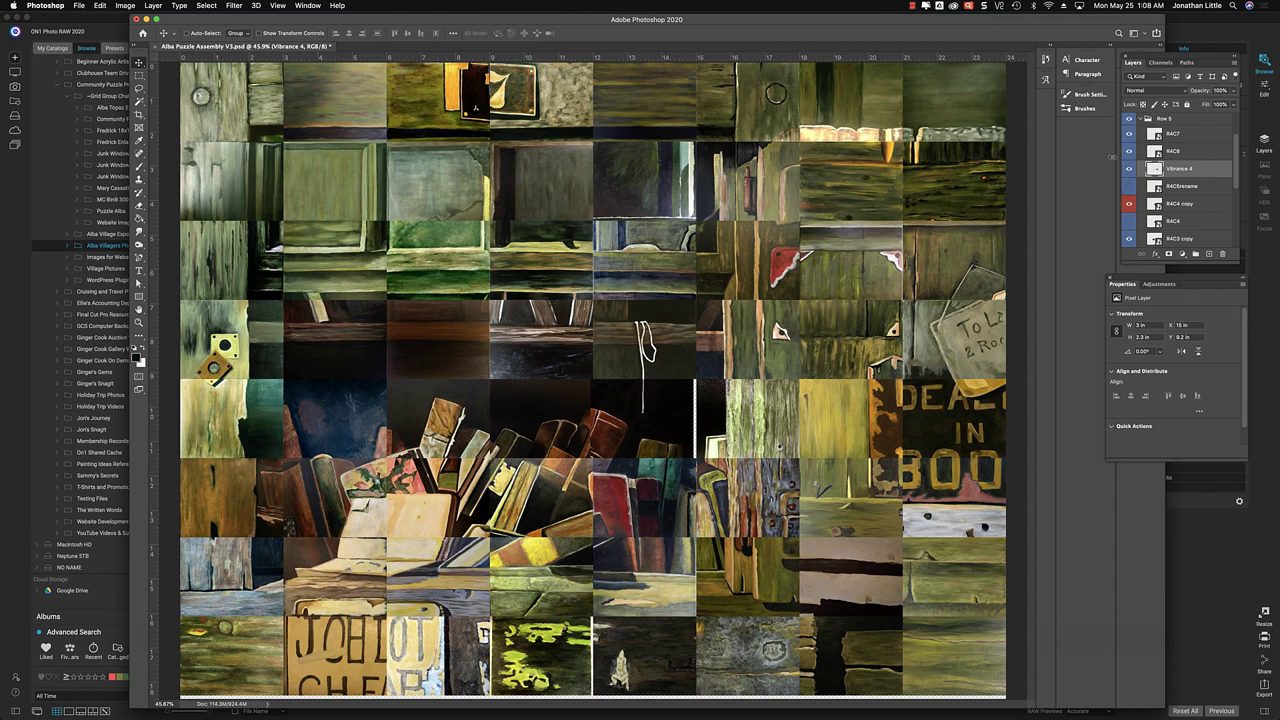
click(1128, 172)
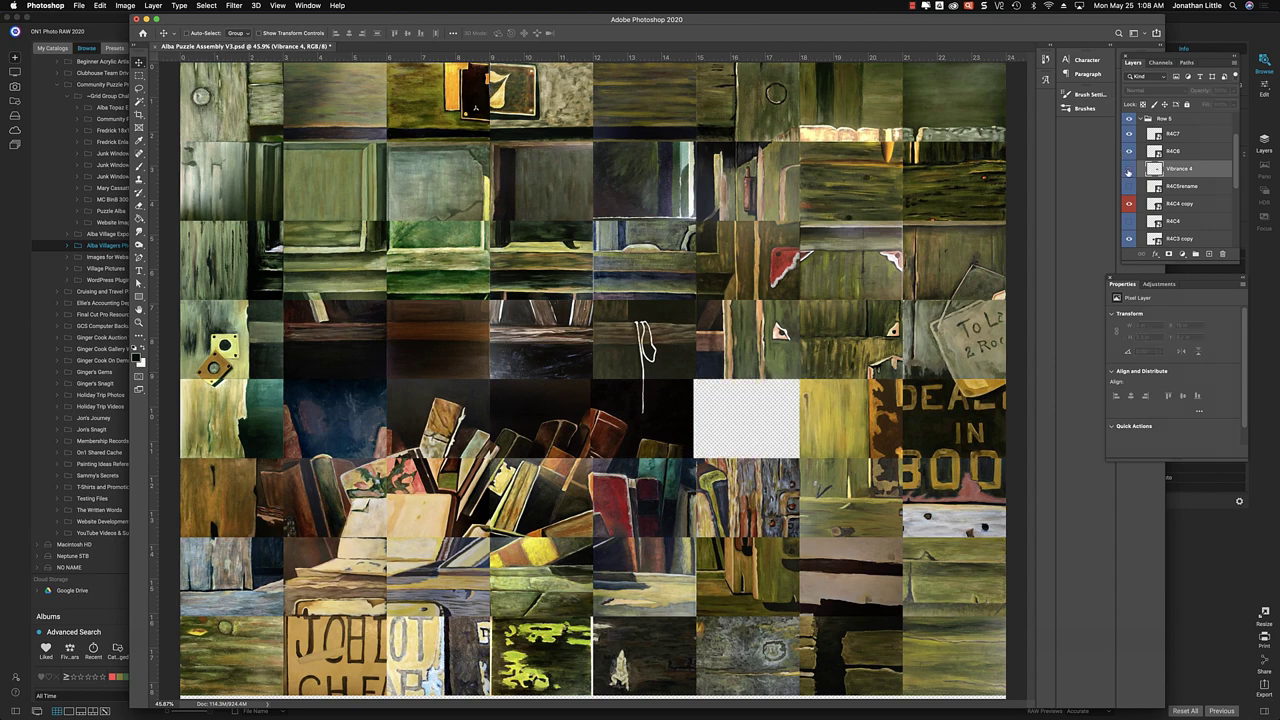
Place R4C6 copy.png from Alba Village Exports into row 5's seventh cell
mouse_move(70, 690)
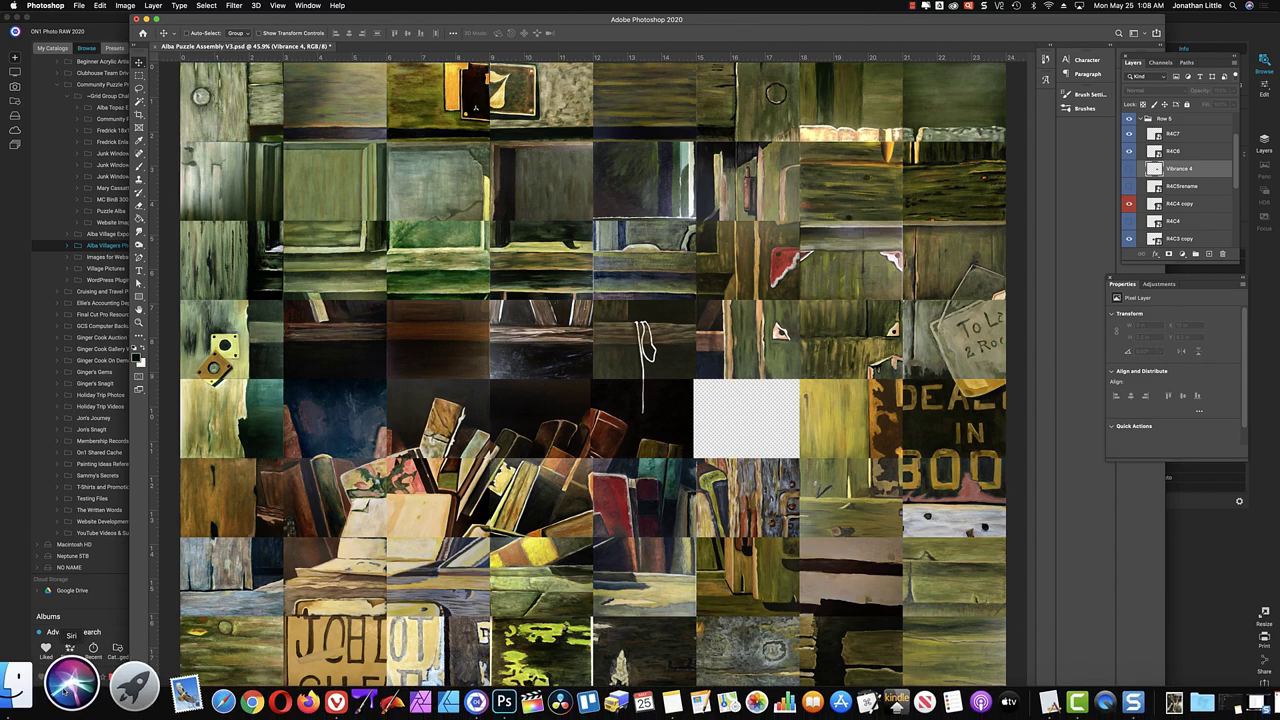
click(17, 685)
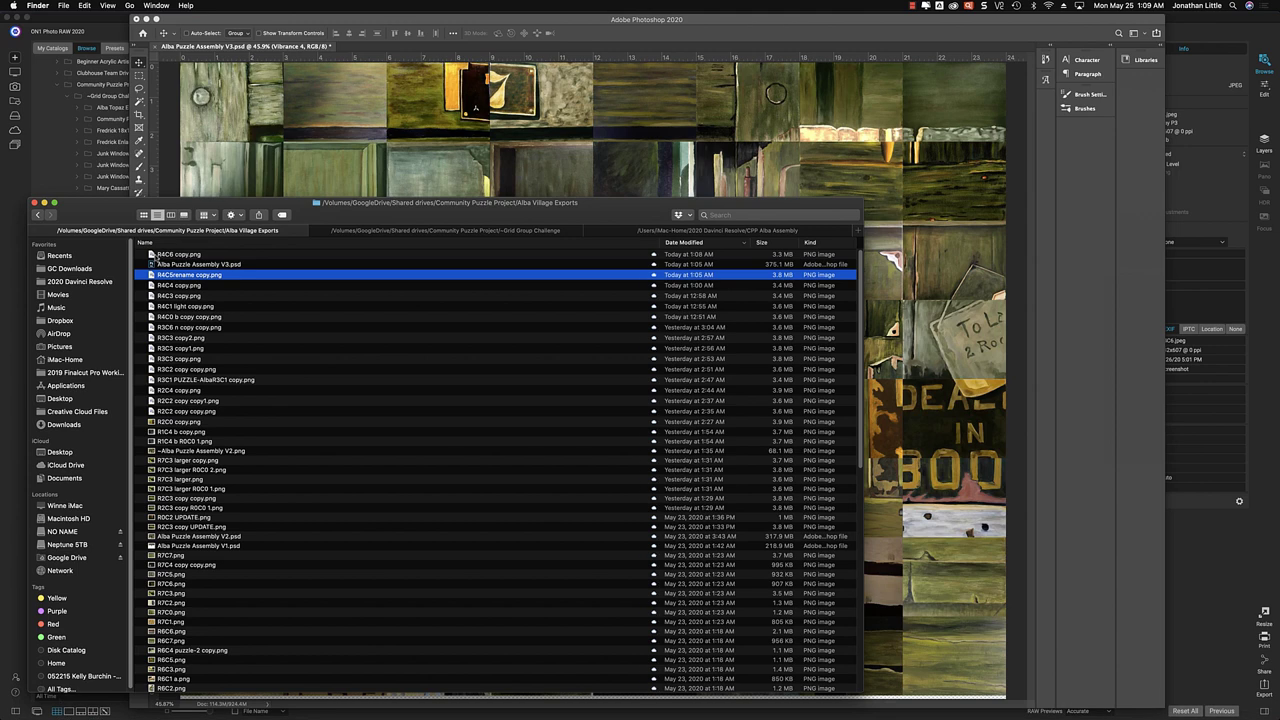
drag(153, 256, 555, 184)
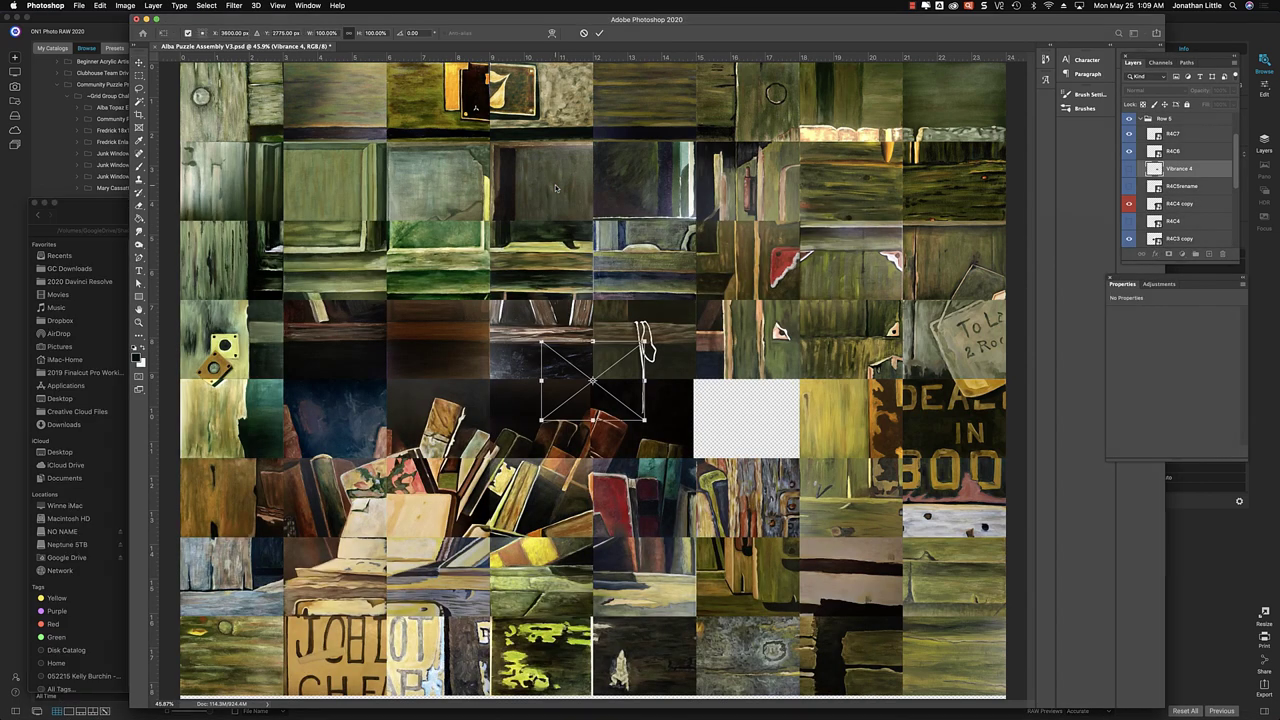
drag(563, 392, 716, 428)
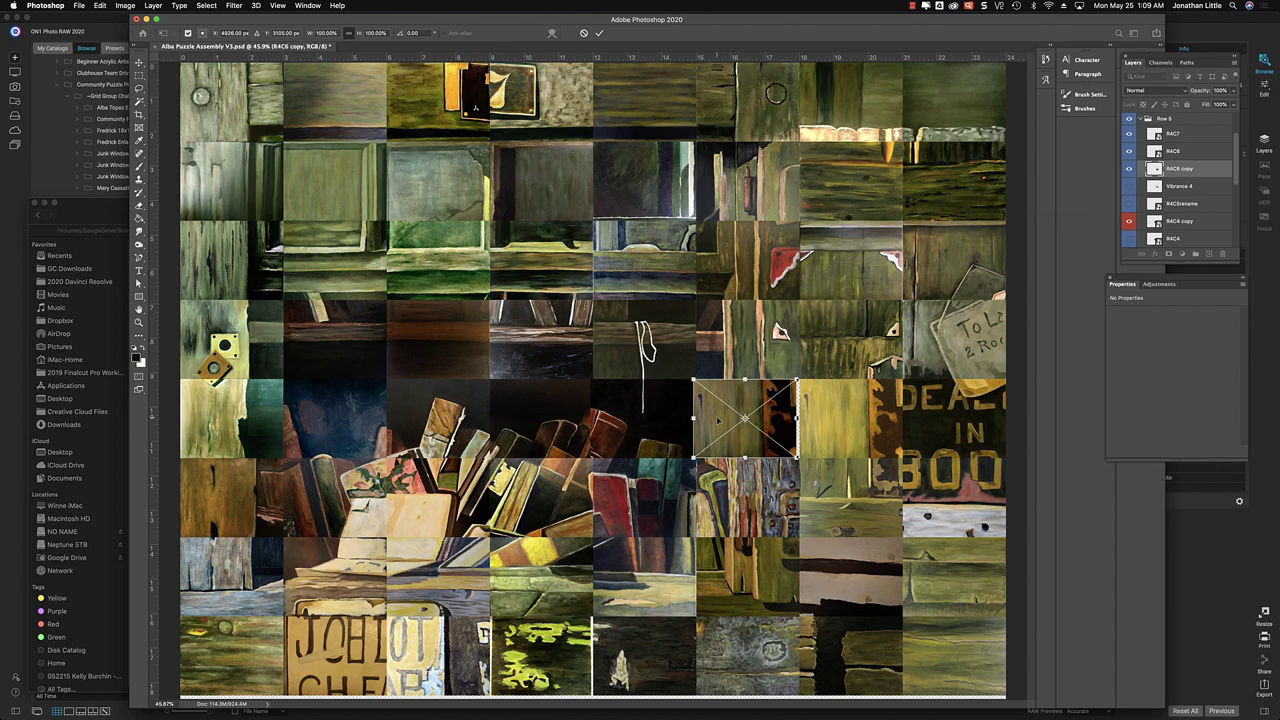
drag(722, 417, 822, 420)
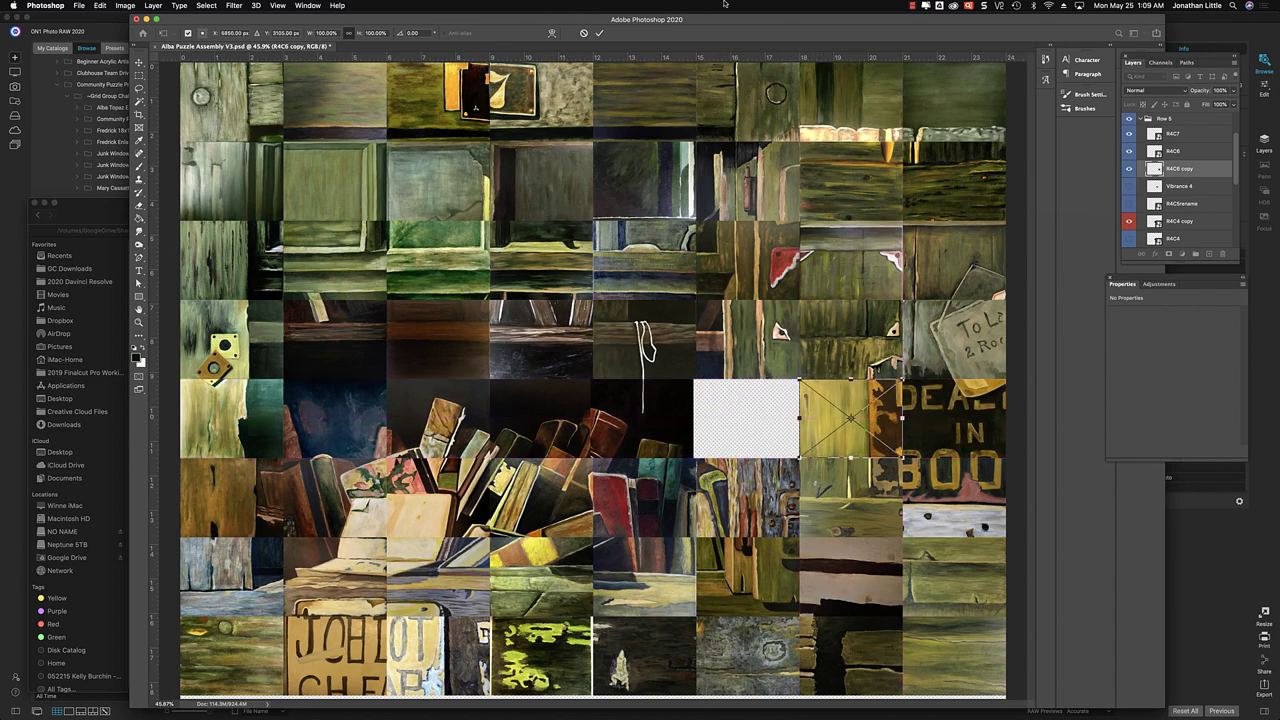
click(599, 33)
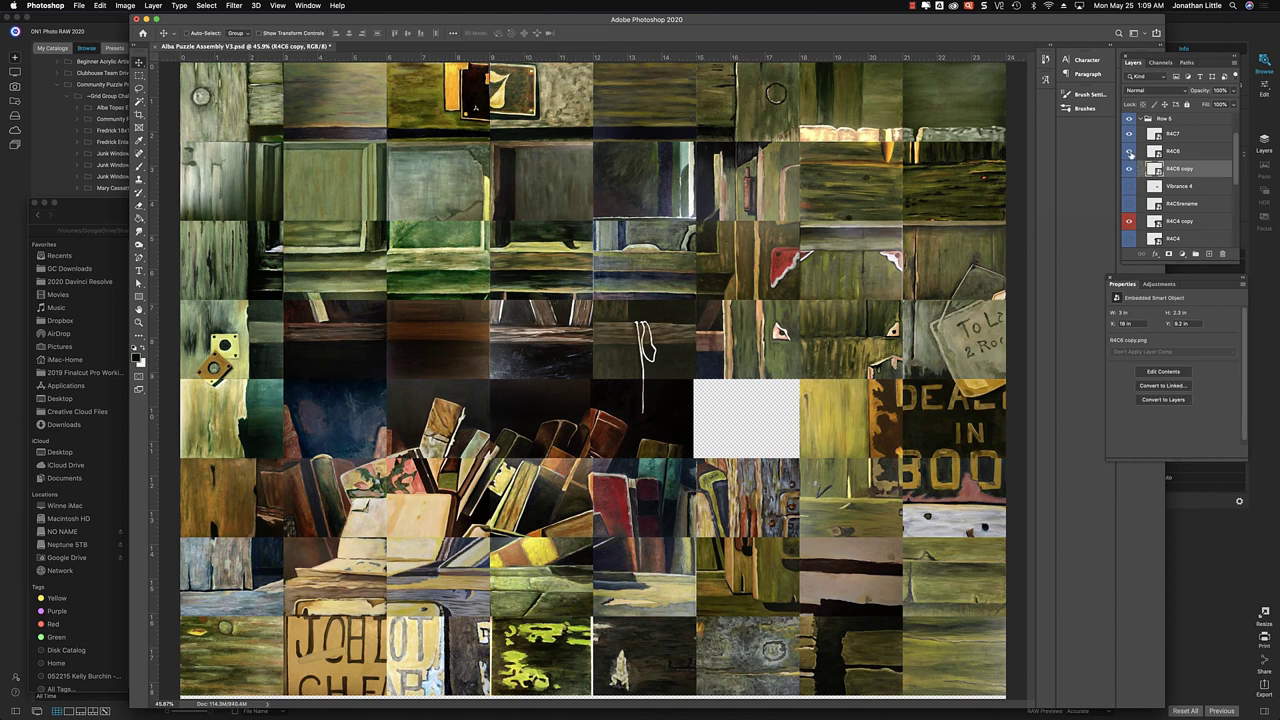
Compare the puzzle with the R4C6 copy tile hidden and shown
click(1130, 152)
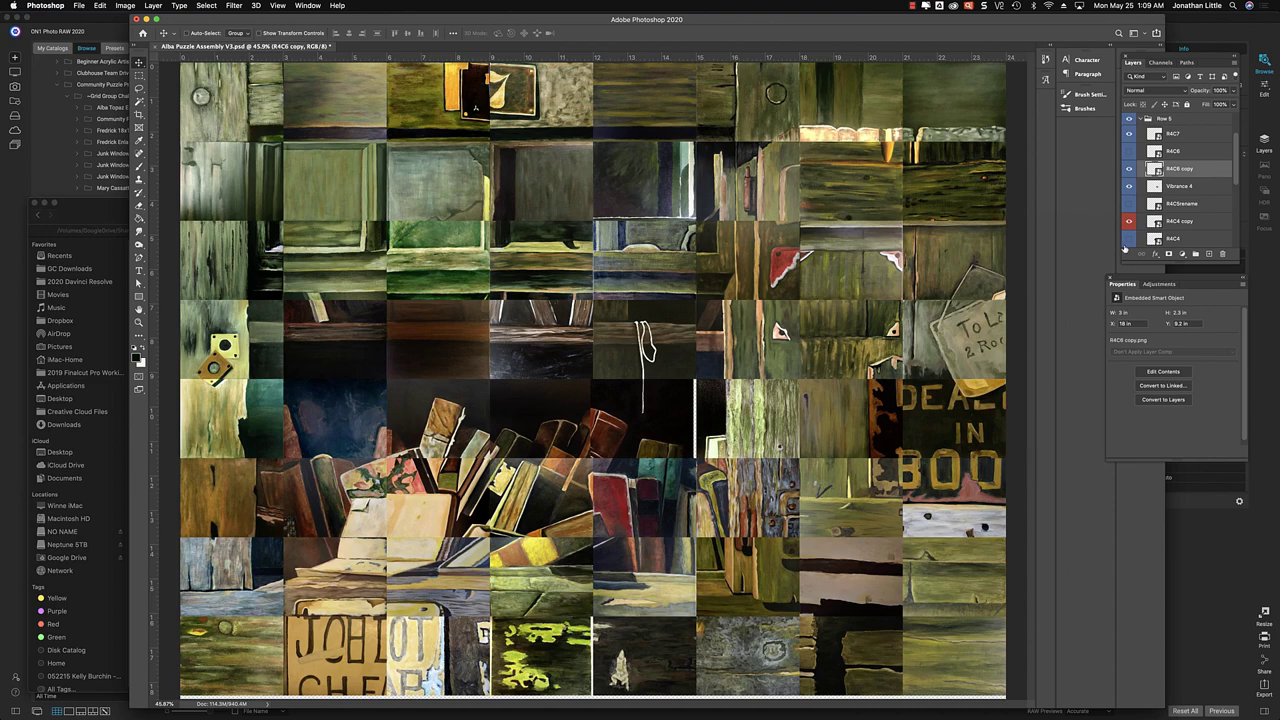
click(1130, 169)
click(1130, 169)
click(1157, 284)
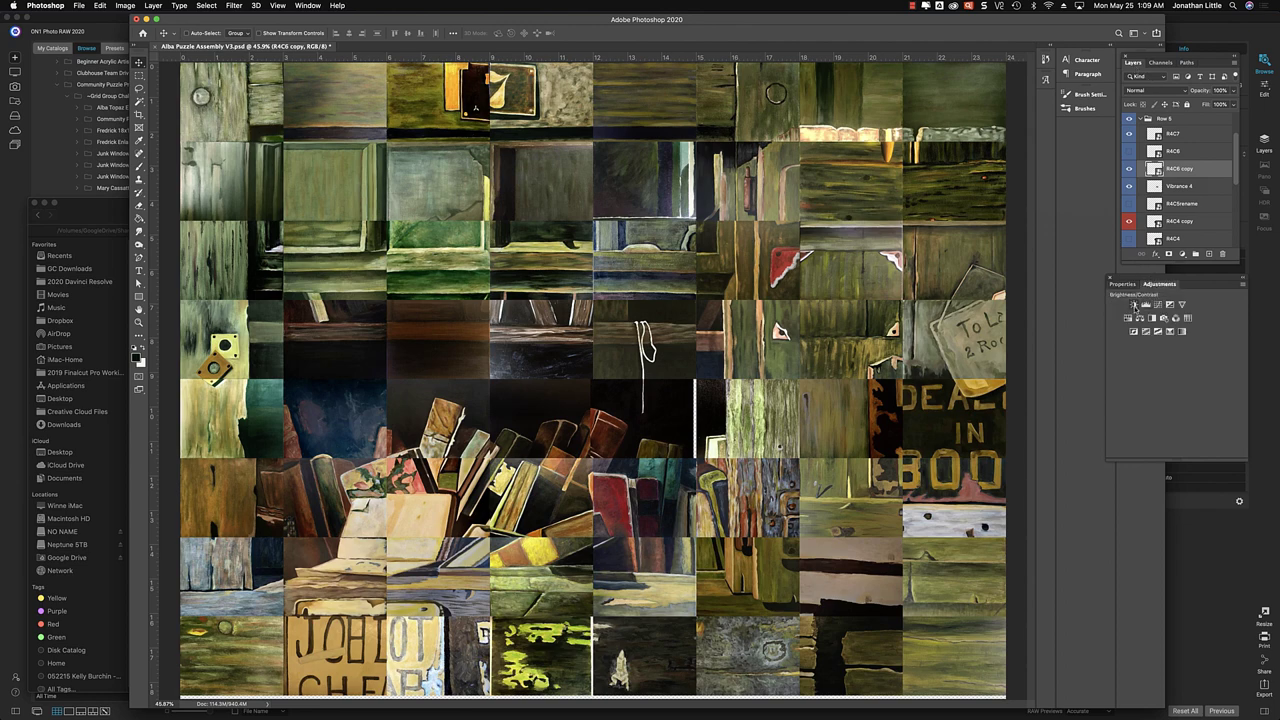
Add a Curves adjustment above R4C6 copy and bend it with three points to brighten
click(1157, 304)
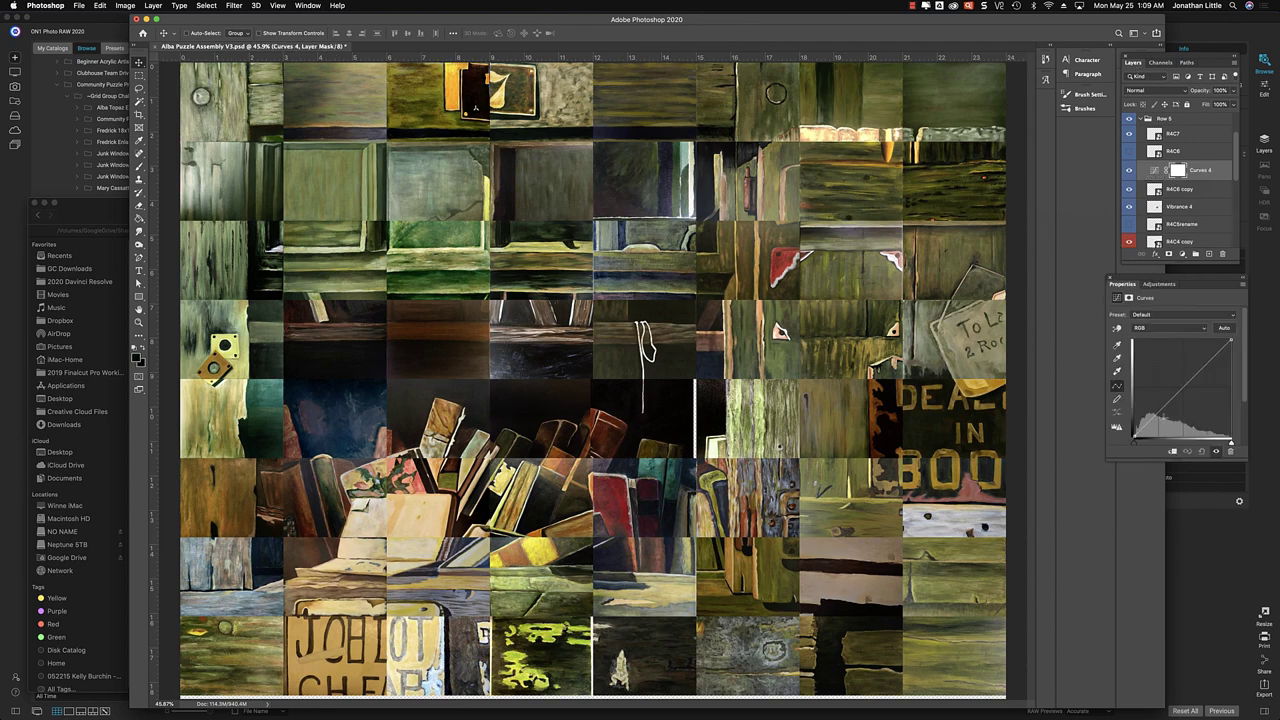
drag(1170, 408, 1158, 410)
click(1183, 386)
click(1205, 360)
drag(1158, 410, 1161, 406)
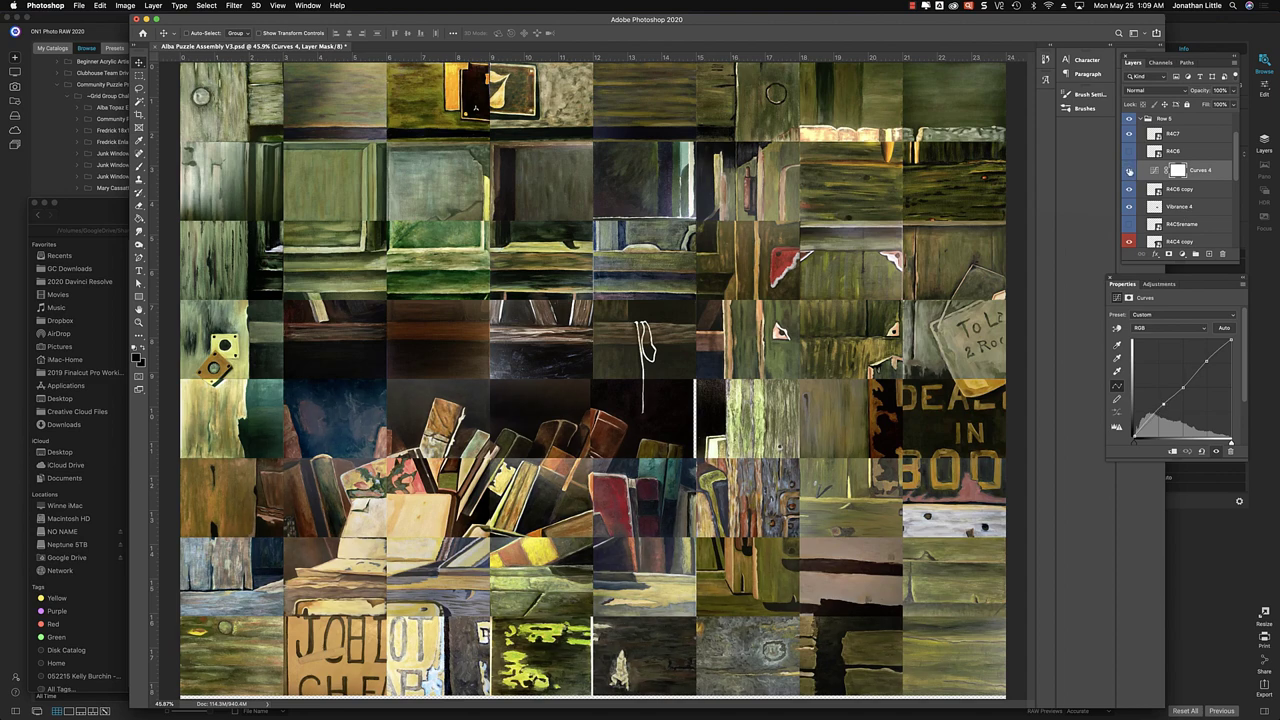
Toggle the Curves layer off and on to compare, then switch to ON1 Photo RAW
click(1129, 171)
click(1129, 171)
click(1129, 171)
click(1129, 171)
click(2, 600)
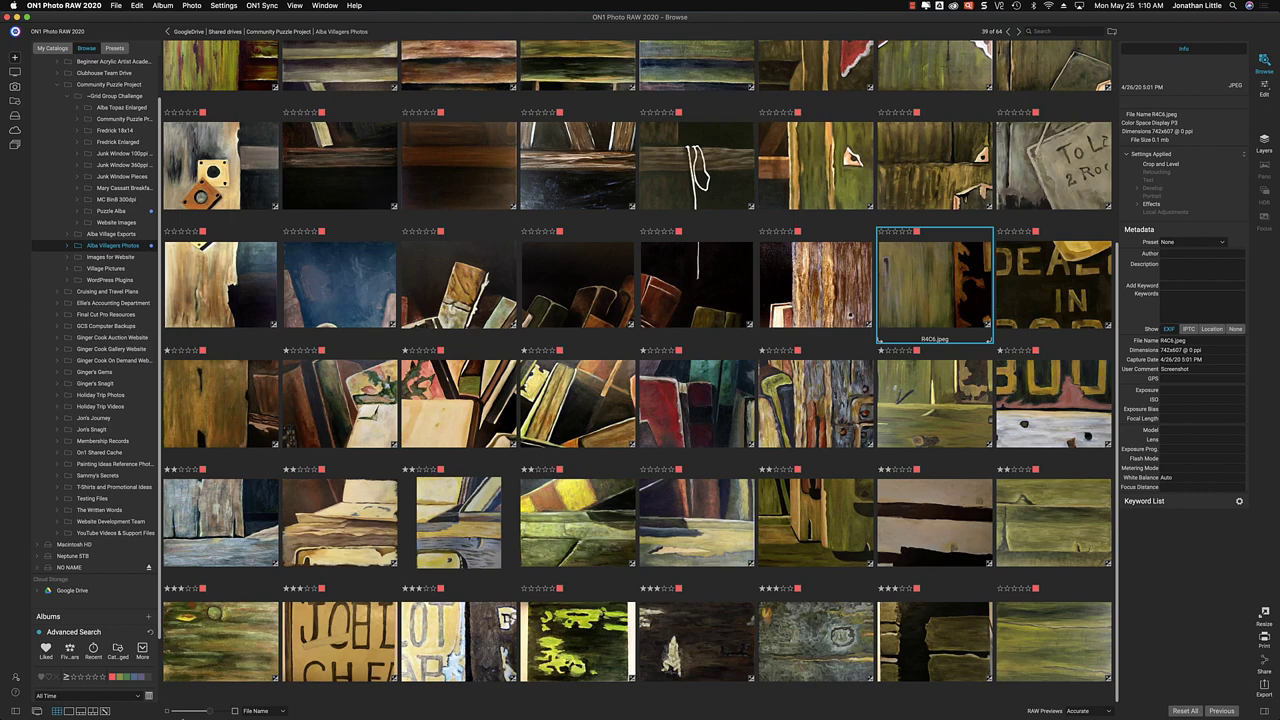
Back in Photoshop, merge Curves 4 into the R4C6 copy layer
click(443, 686)
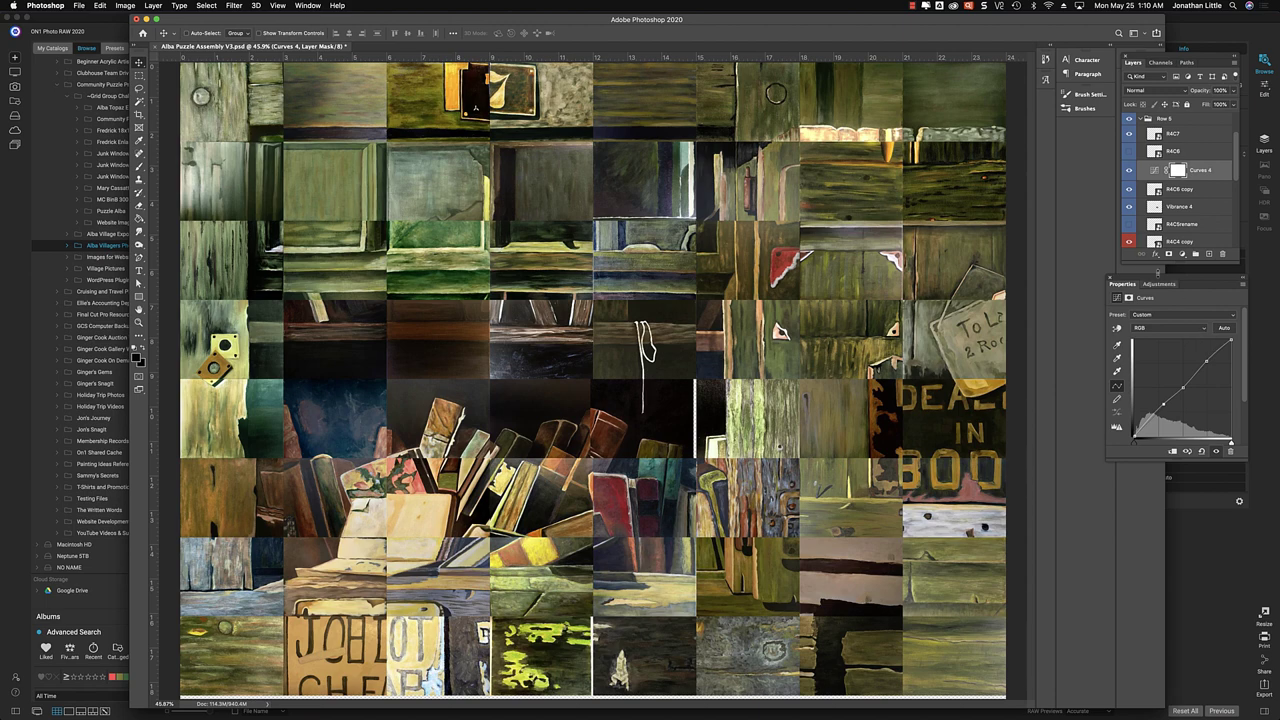
click(1190, 189)
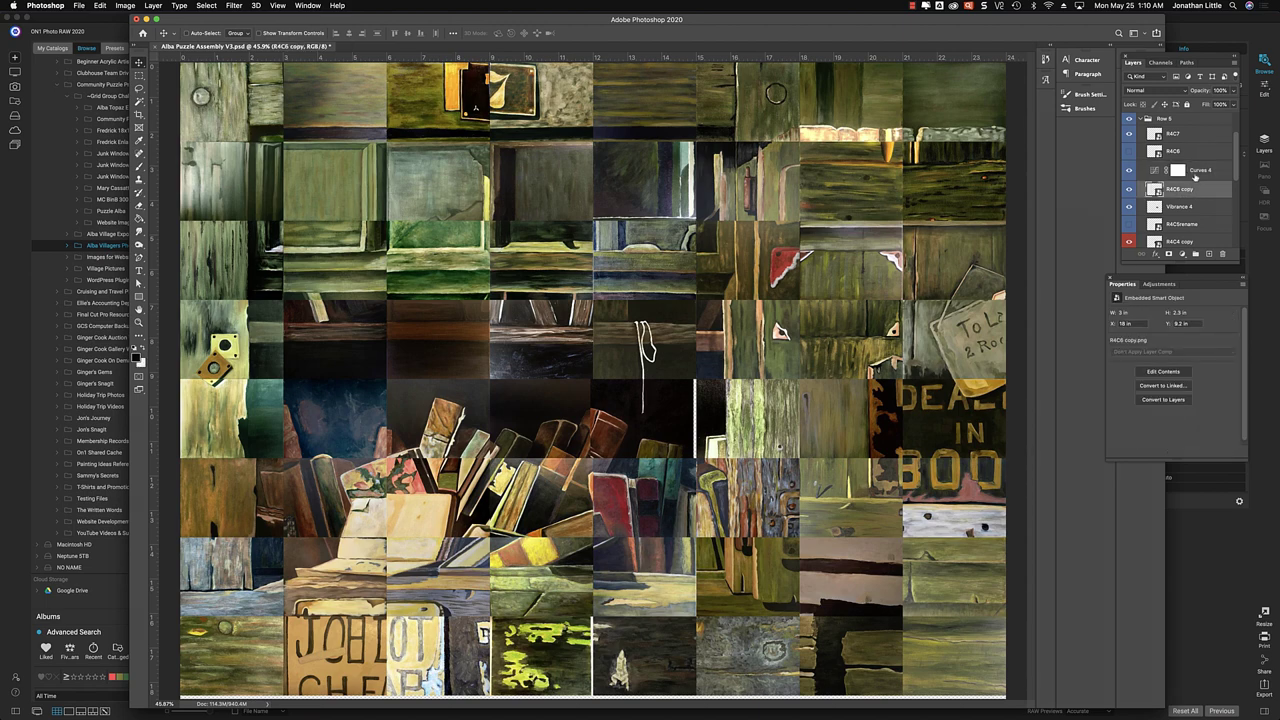
click(1195, 176)
shift+click(1190, 189)
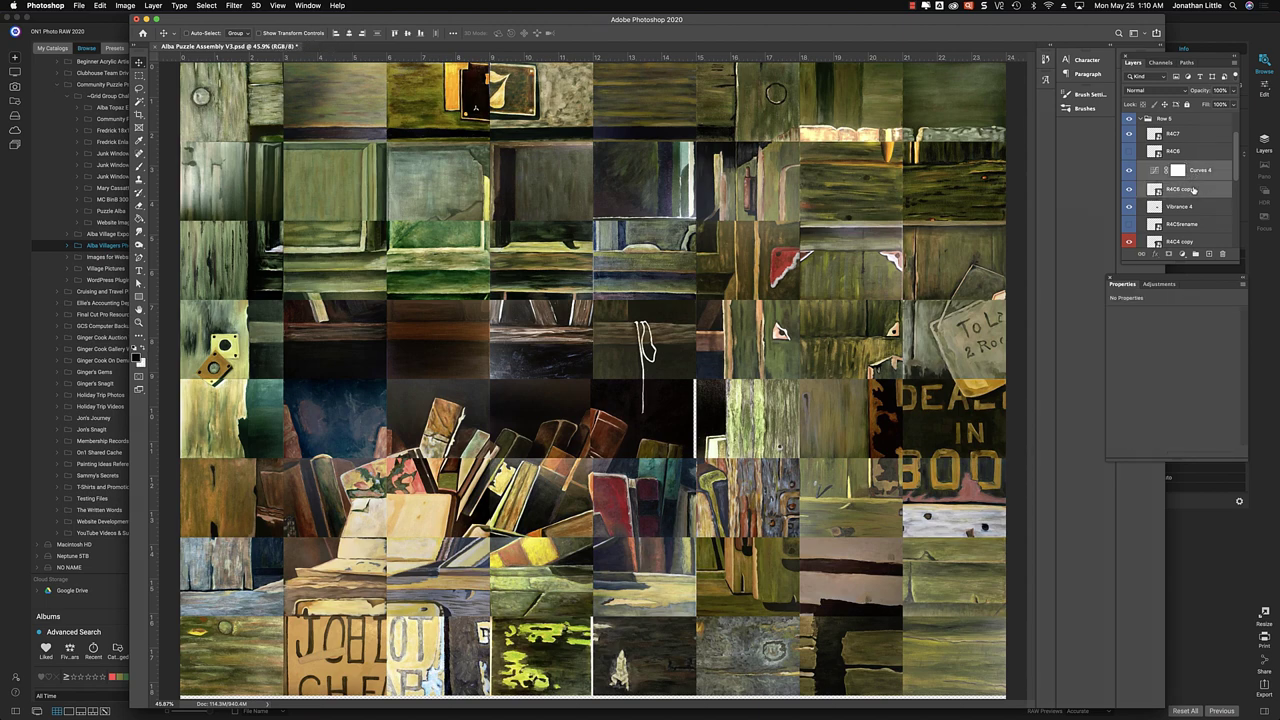
key(super+e)
Toggle the R4C7 DEAL IN BOOKS tile off and on, then return to ON1's browser
click(1185, 151)
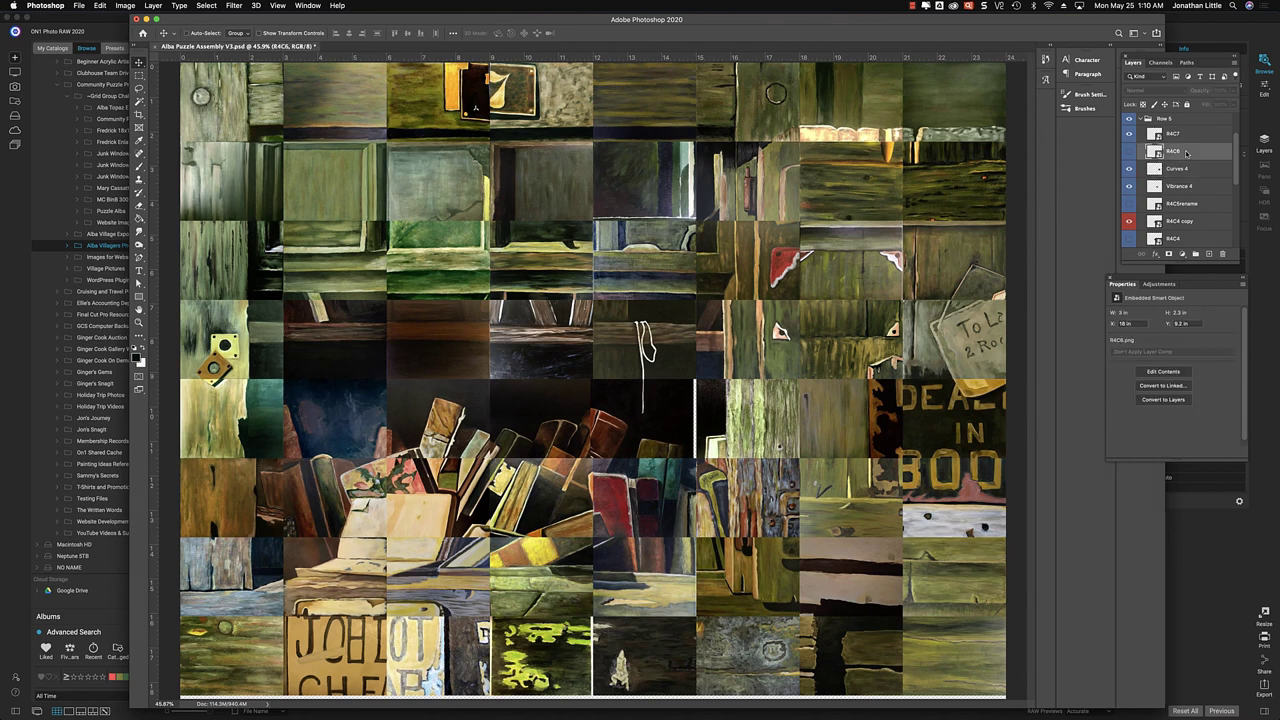
click(1151, 141)
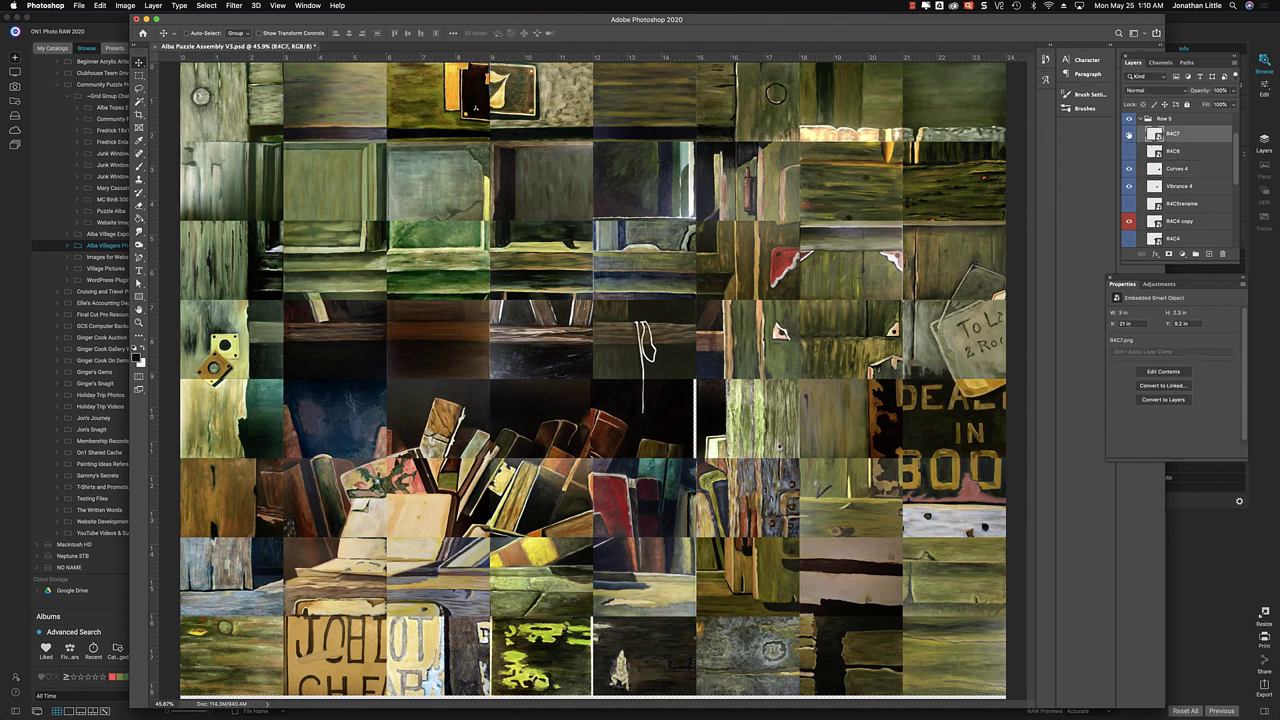
click(1129, 133)
click(1129, 133)
click(16, 527)
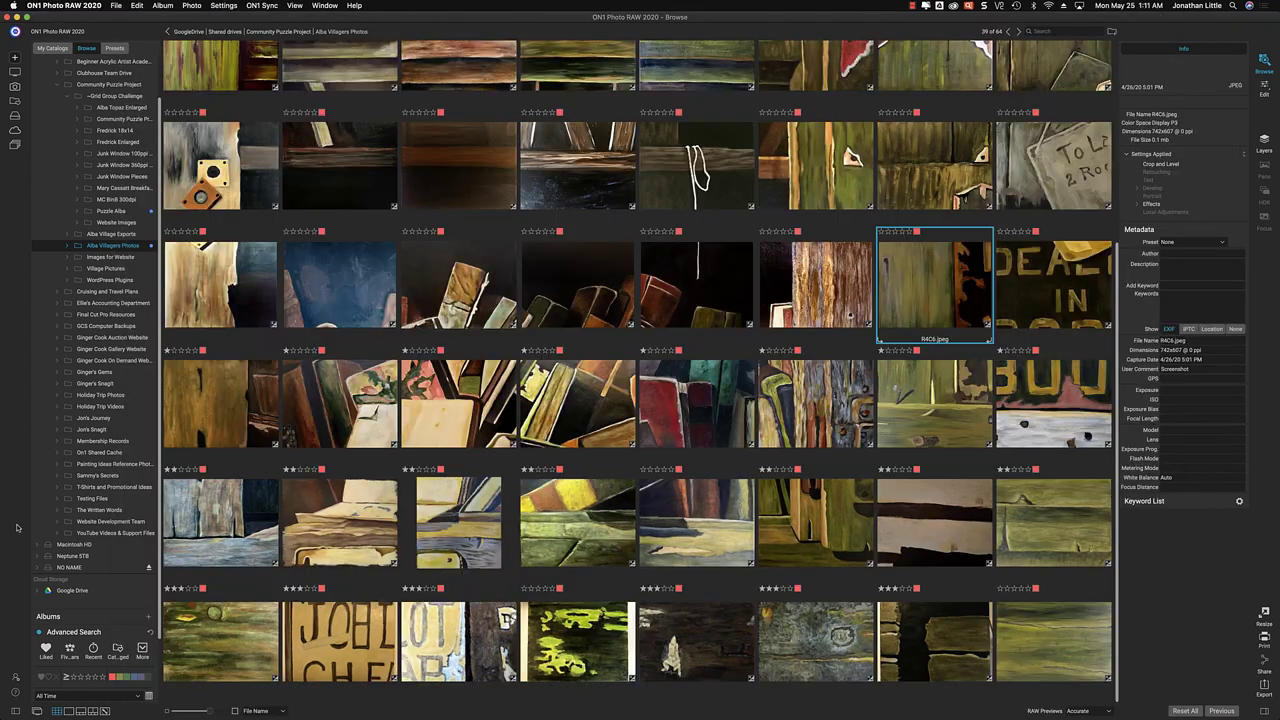
Open R4C7.jpg in the Edit module and choose the masking brush
double_click(1070, 294)
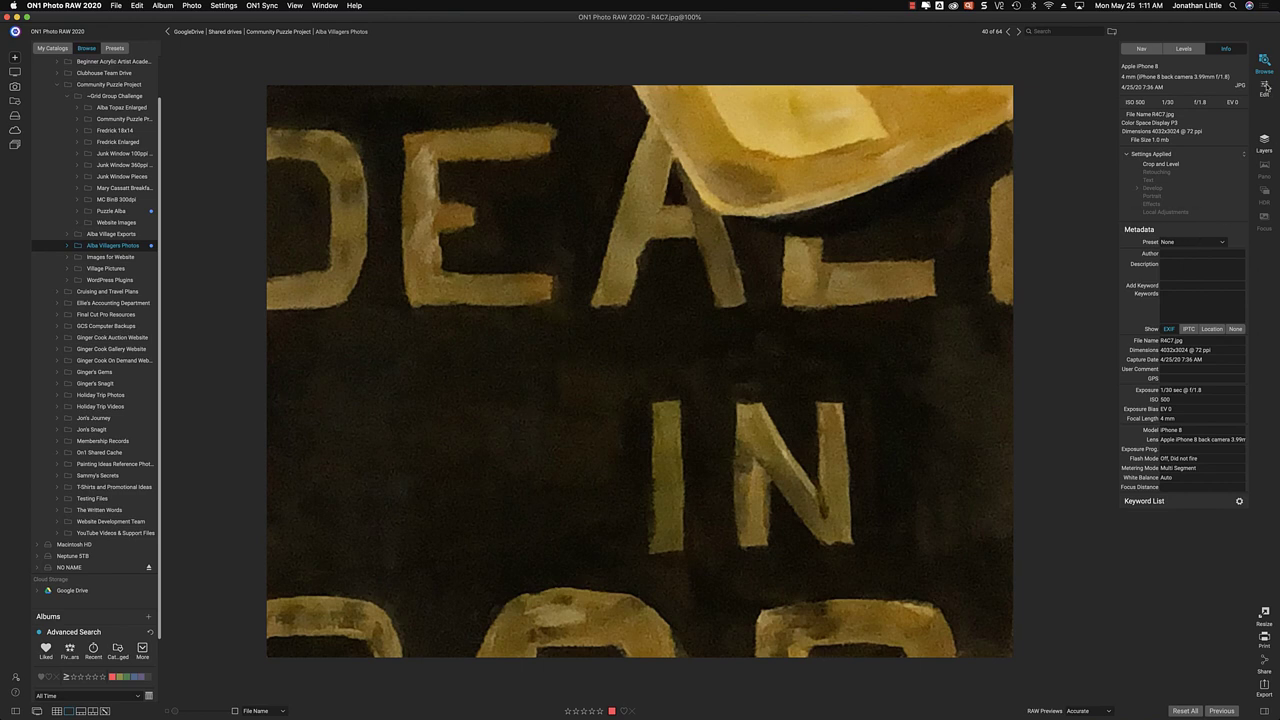
click(1266, 88)
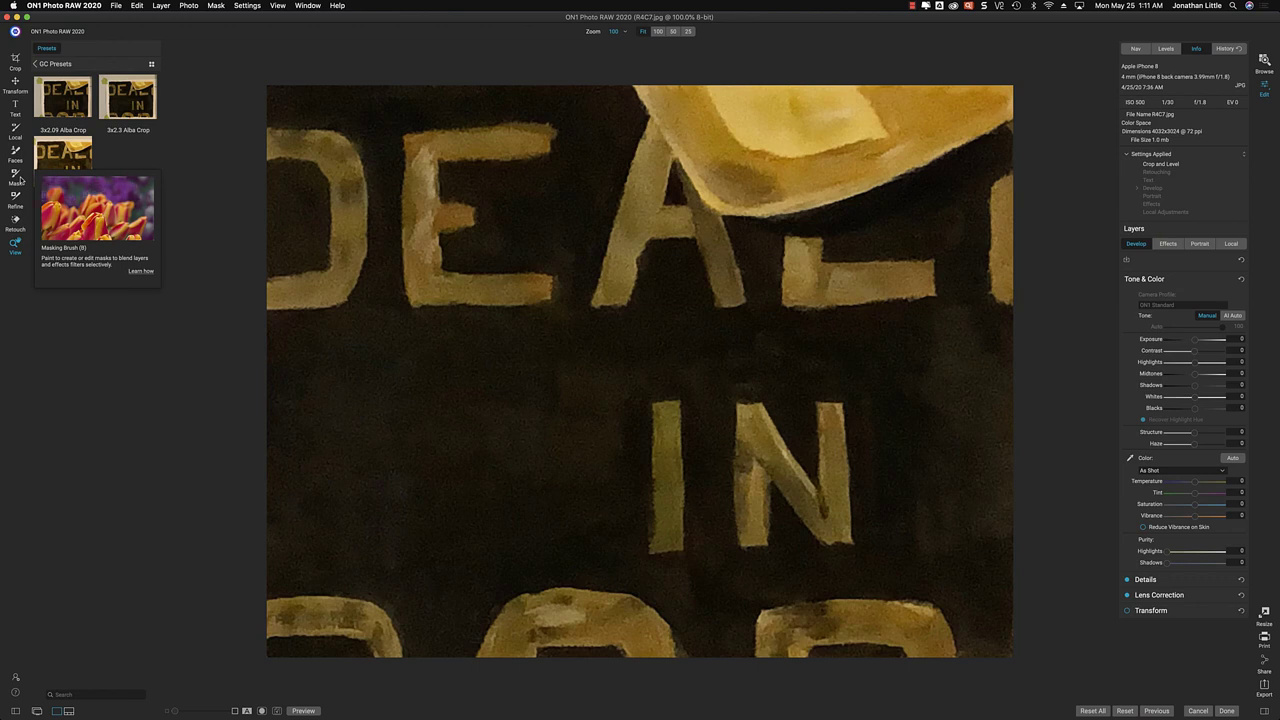
click(18, 177)
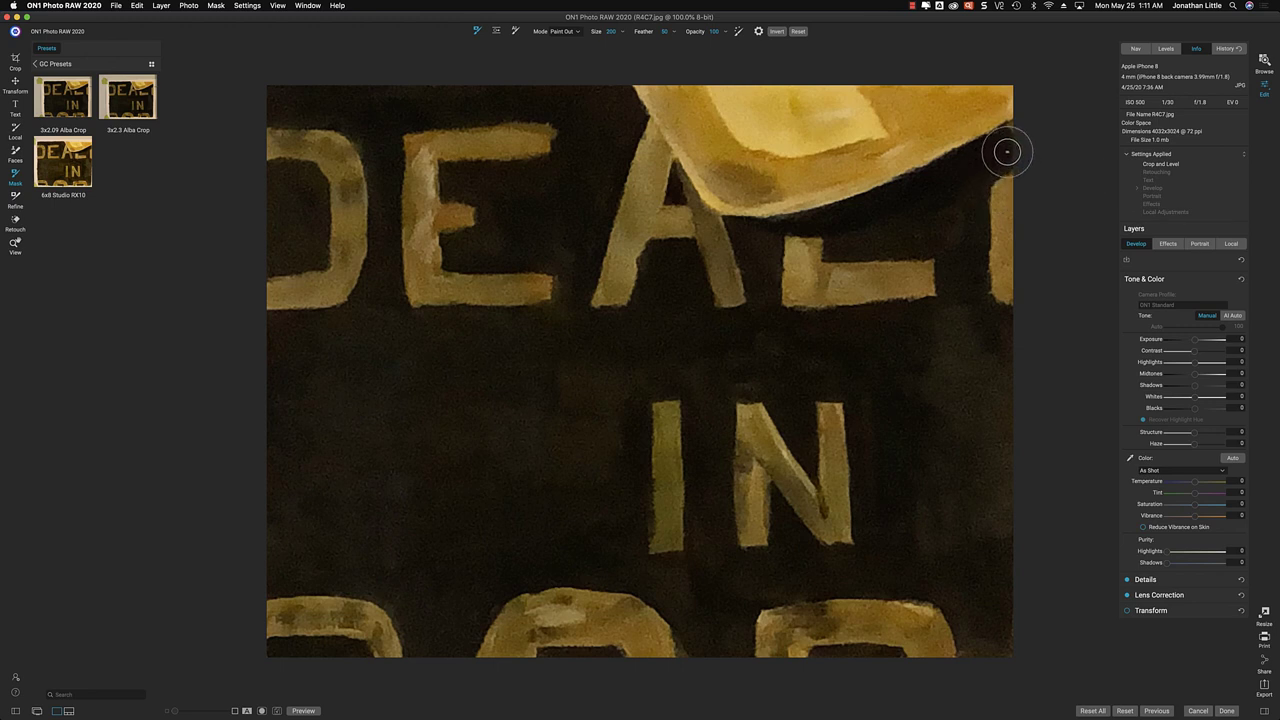
Paint mask strokes over the glare along the top right of R4C7
mouse_move(1003, 148)
mouse_down()
mouse_move(932, 204)
mouse_move(1006, 137)
mouse_move(788, 238)
mouse_move(729, 251)
mouse_up()
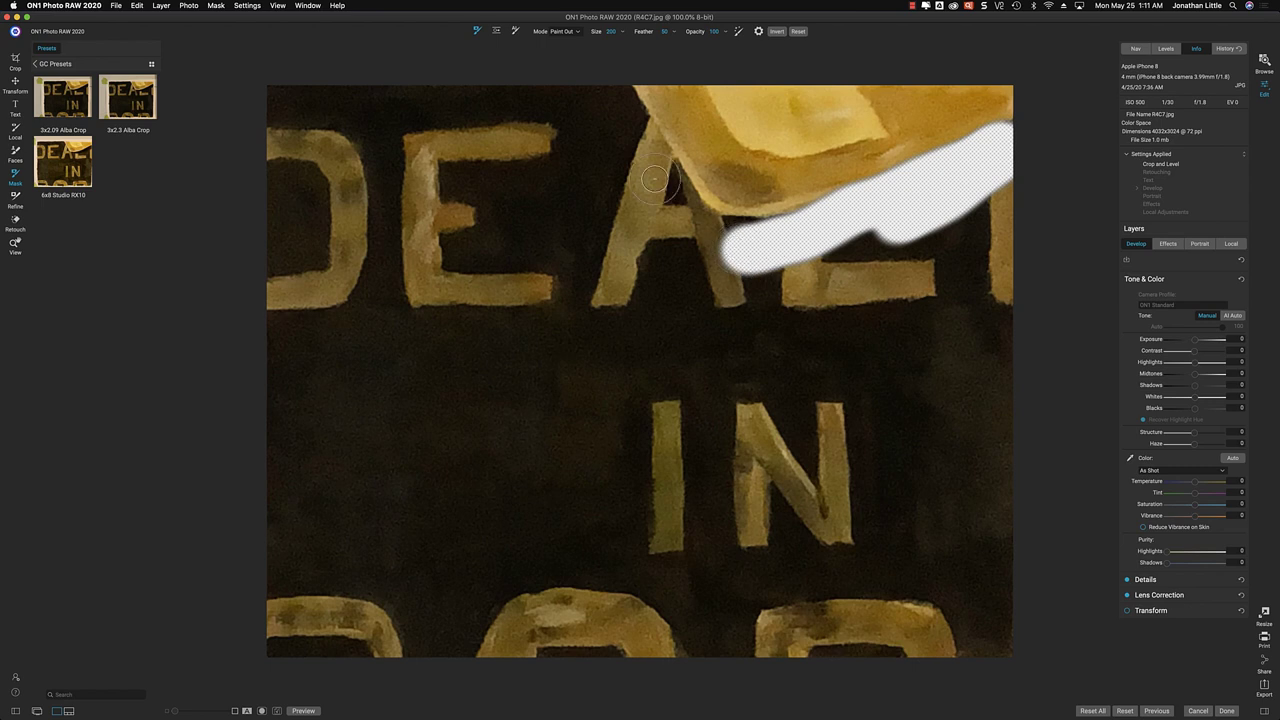
mouse_move(614, 103)
mouse_down()
mouse_move(692, 216)
mouse_move(728, 229)
mouse_move(928, 249)
mouse_move(1023, 220)
mouse_move(1027, 184)
mouse_move(767, 284)
mouse_move(1045, 192)
mouse_move(743, 347)
mouse_move(968, 229)
mouse_move(903, 311)
mouse_move(969, 281)
mouse_move(827, 341)
mouse_move(871, 337)
mouse_move(919, 302)
mouse_up()
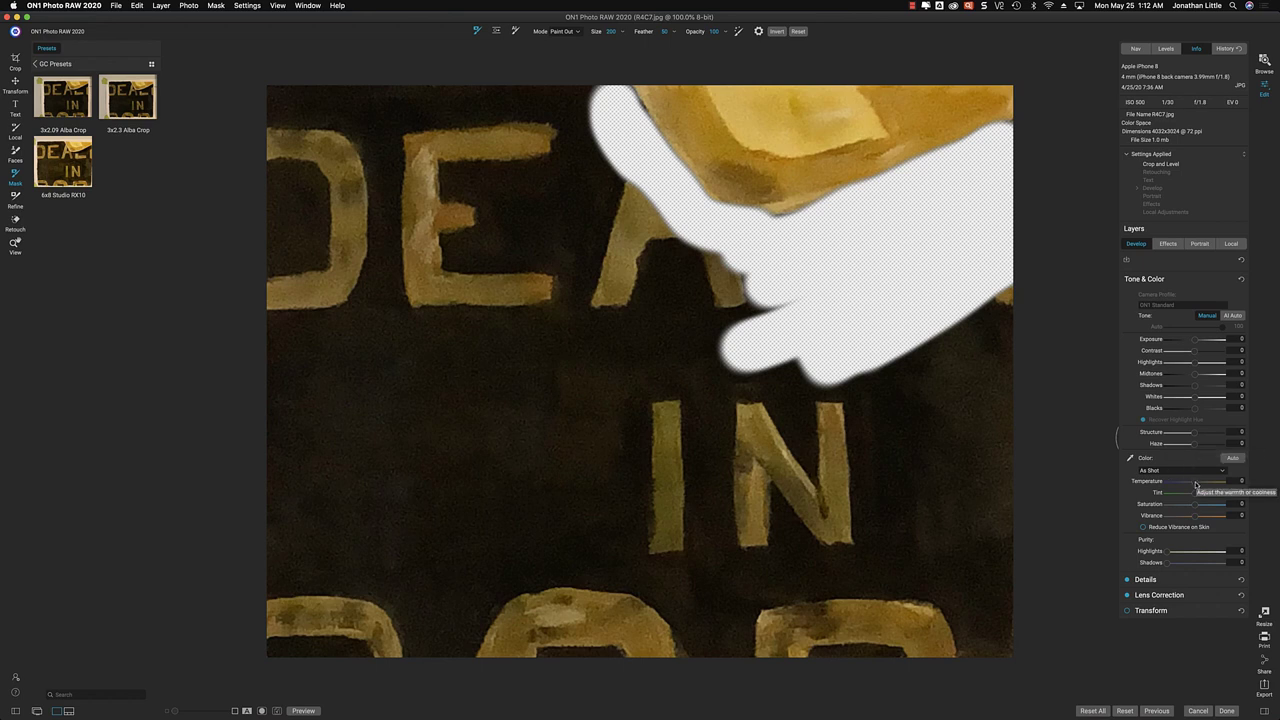
Cool the temperature strongly, settle it at -8, and reset the painted mask
drag(1196, 485, 1166, 486)
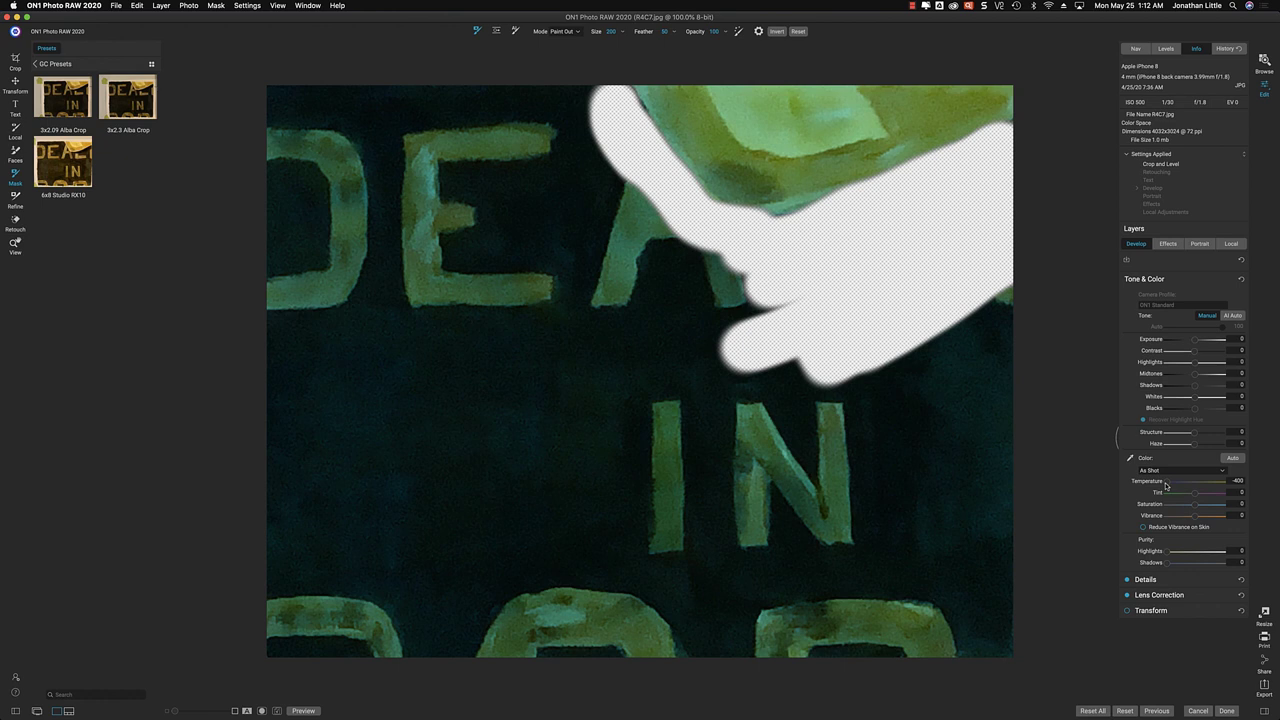
drag(1166, 486, 1190, 484)
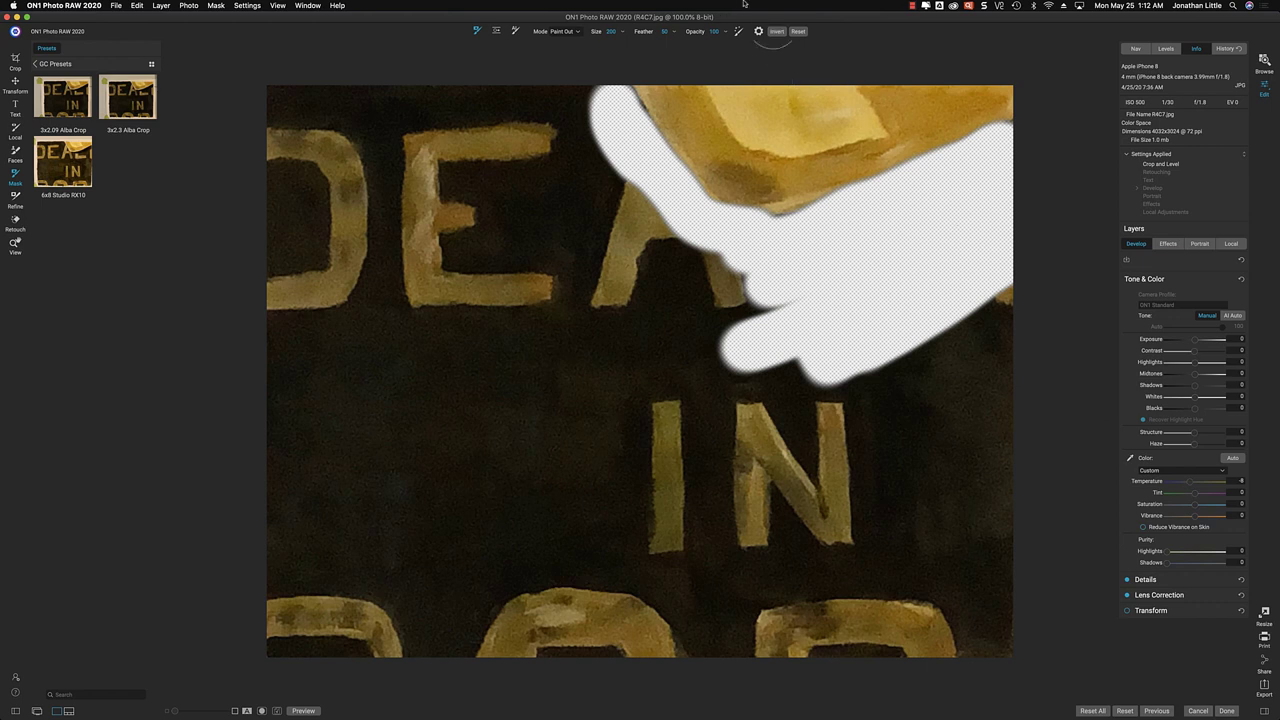
click(798, 32)
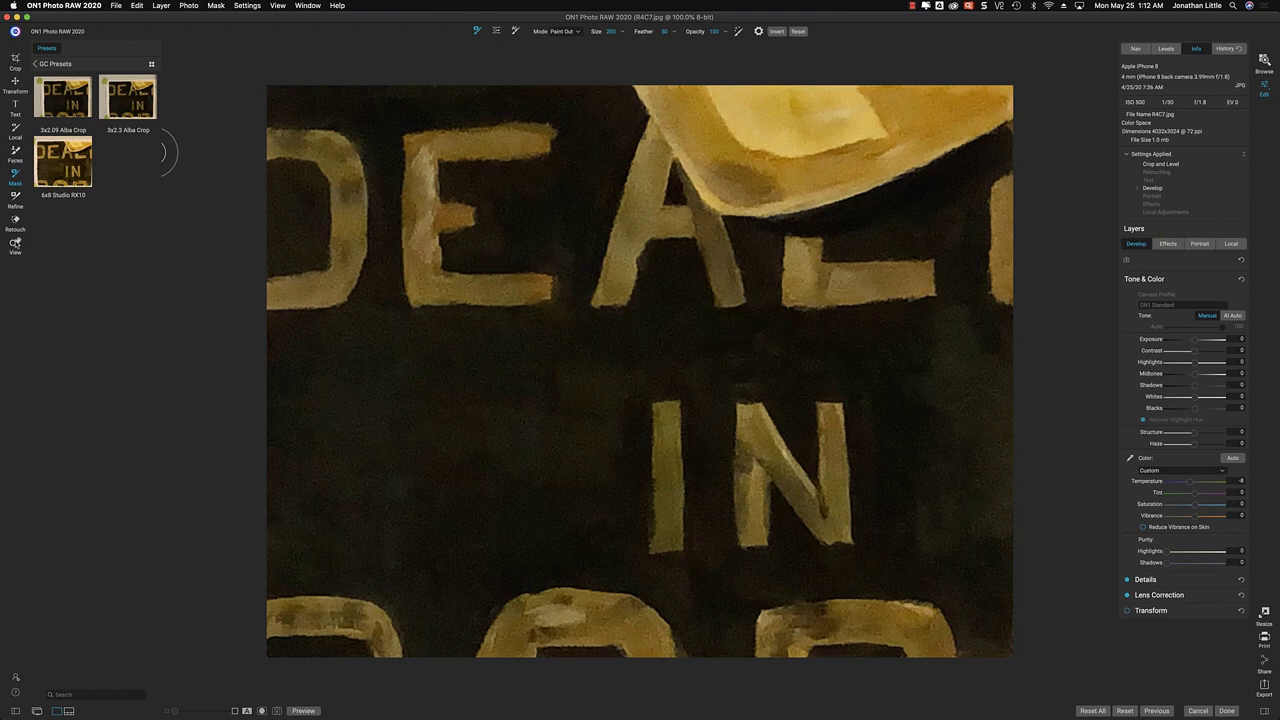
click(15, 243)
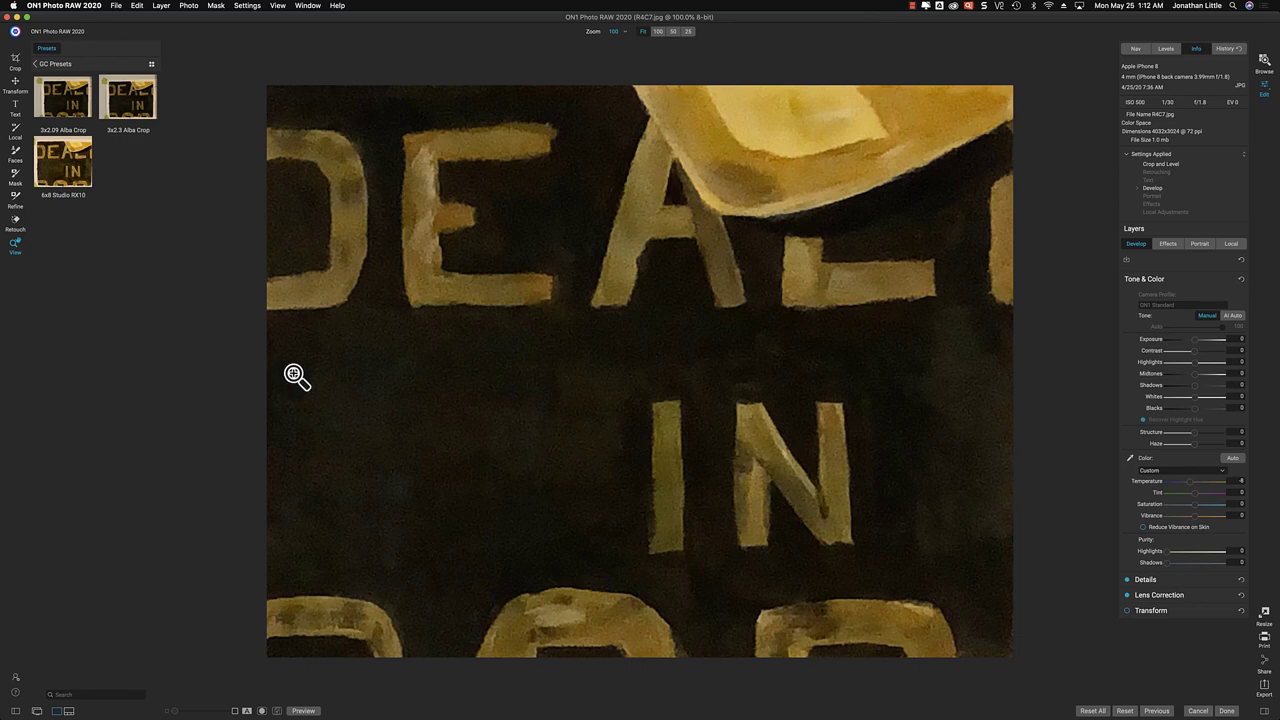
Leave the R4C7 edit for ON1's thumbnail grid of village photos, then bring Photoshop forward
click(421, 683)
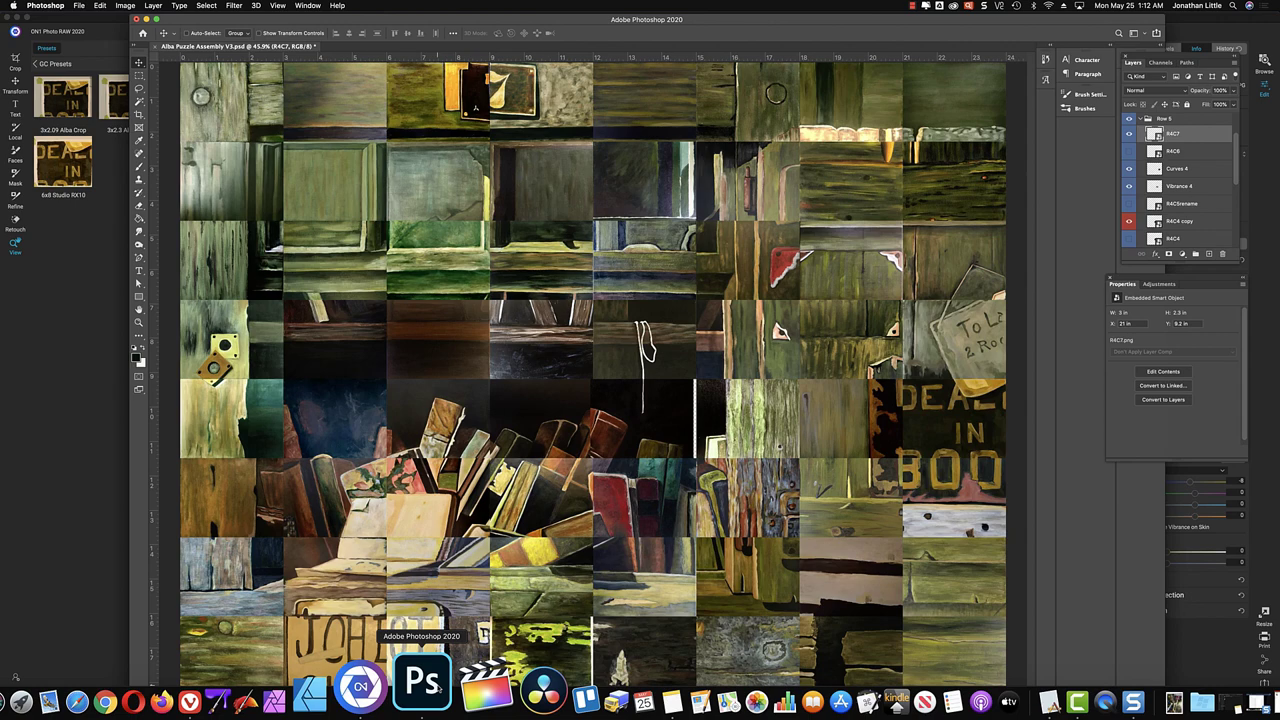
click(361, 687)
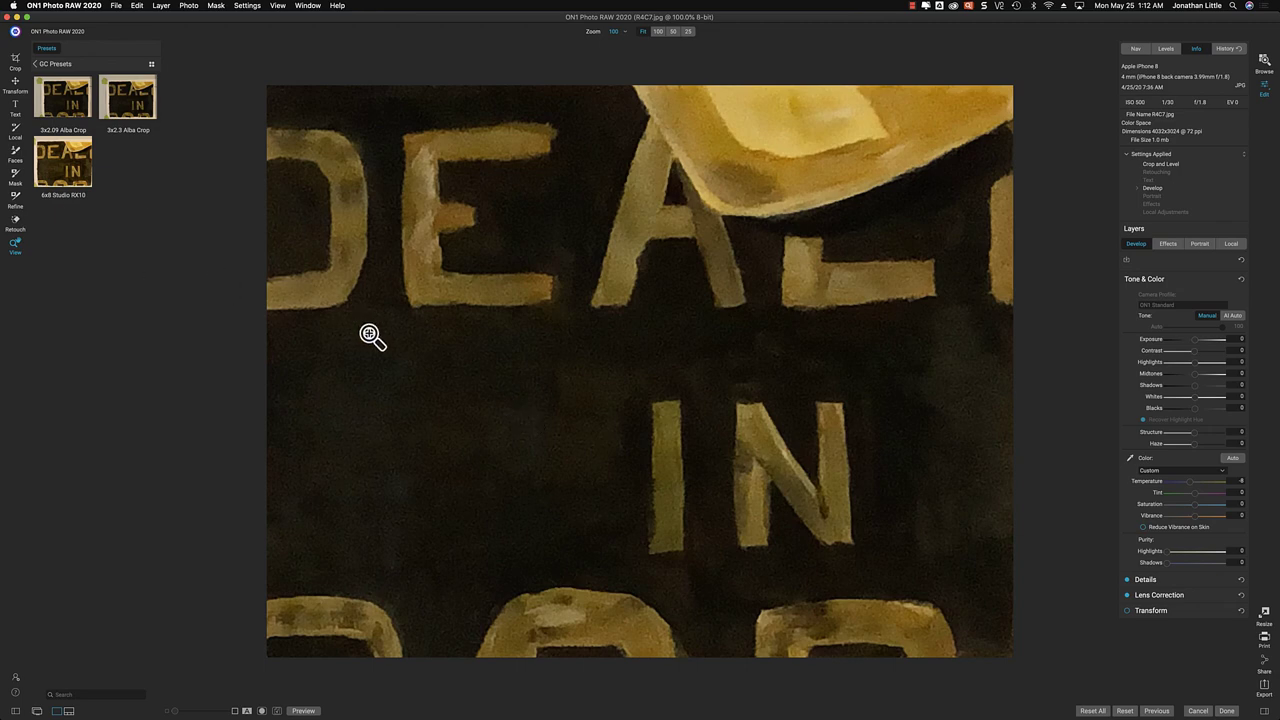
key(super+b)
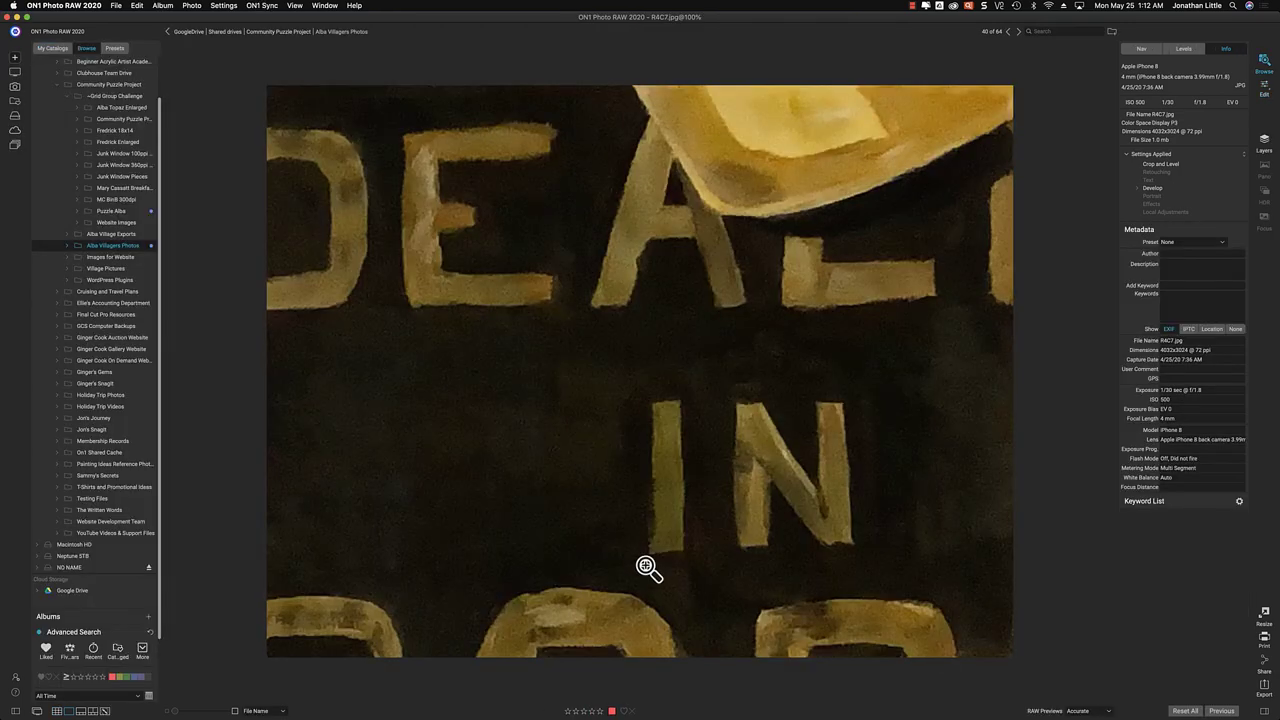
key(g)
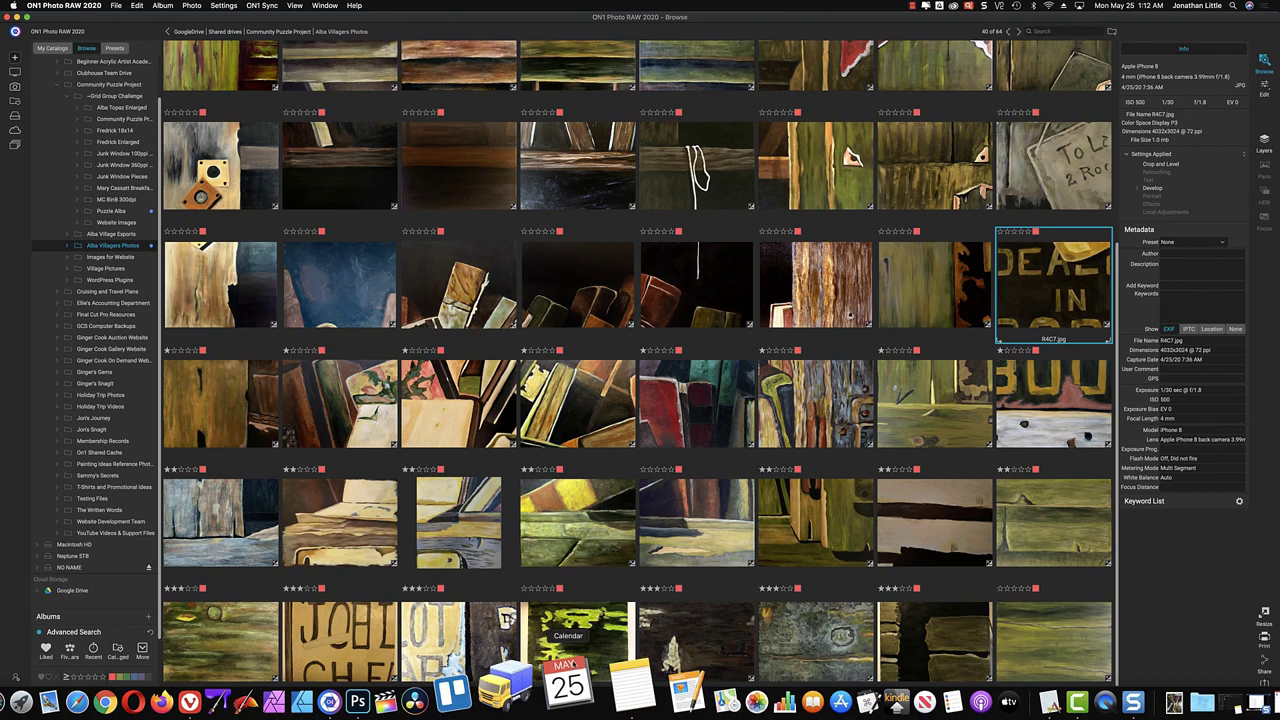
click(429, 688)
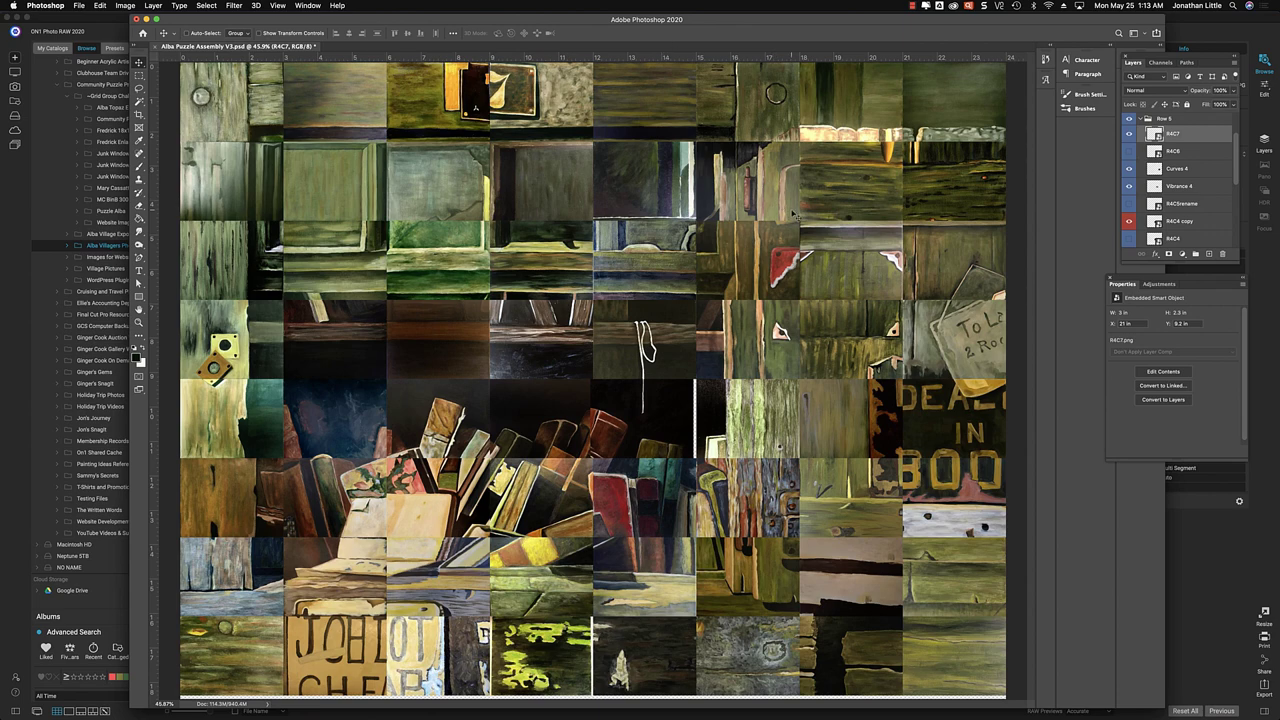
Save the puzzle document and add empty Layer 4 above R4C7 in Row 5, viewing at 100%
key(super+s)
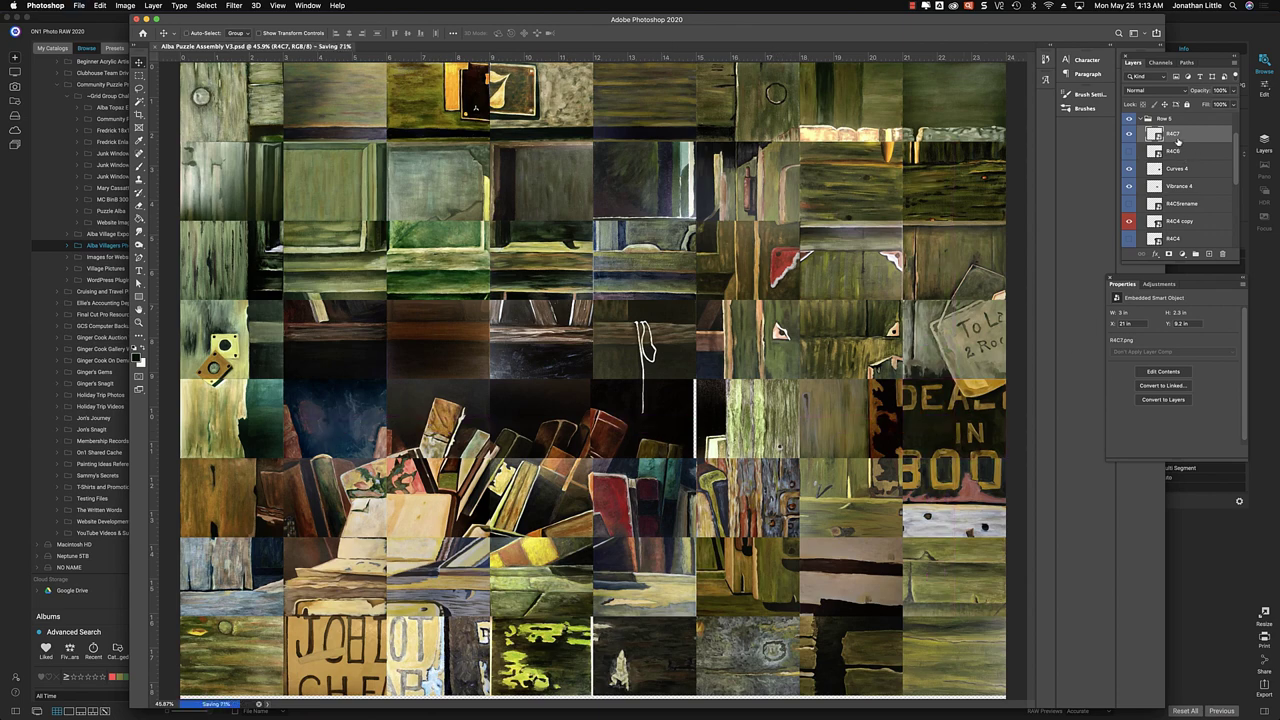
click(1209, 254)
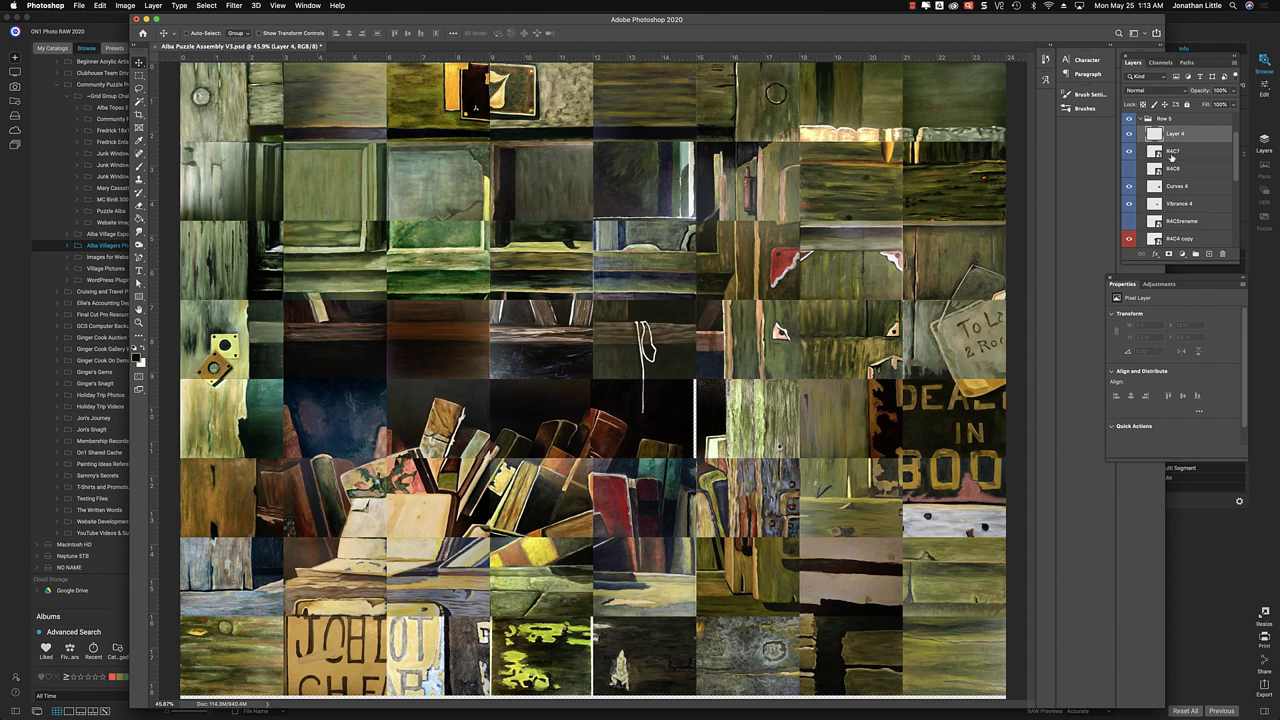
click(1128, 151)
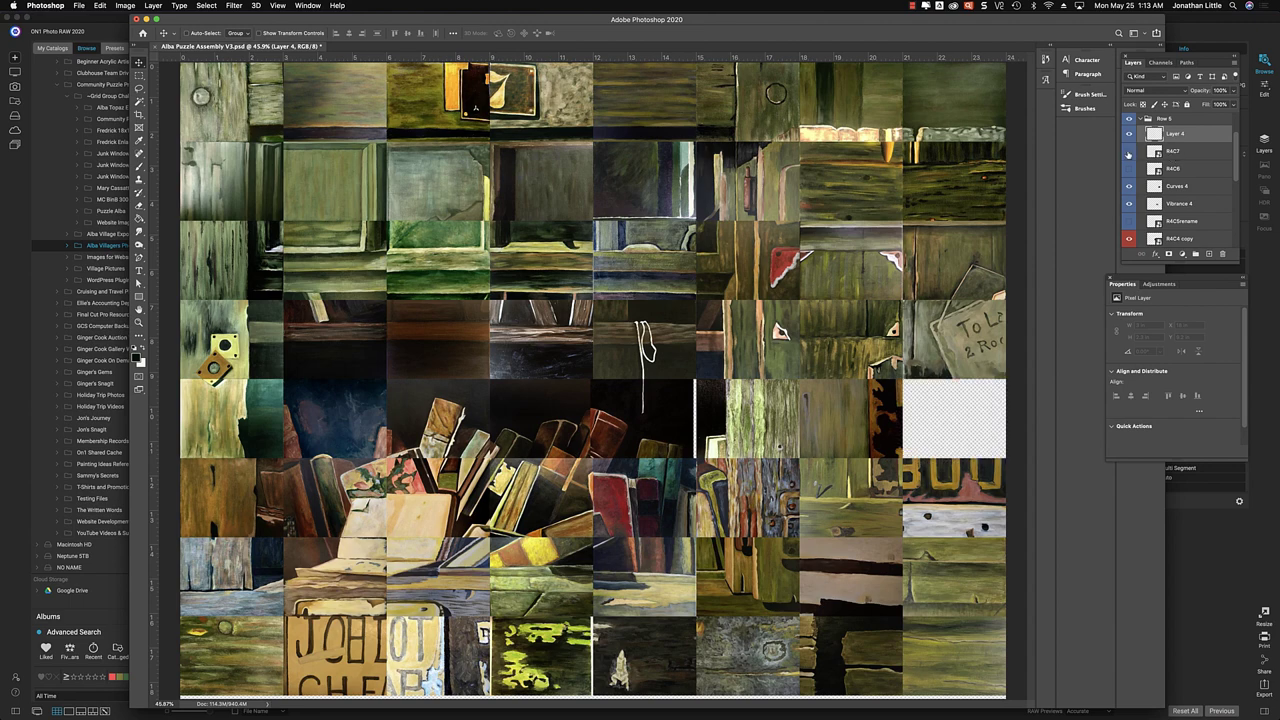
click(1128, 152)
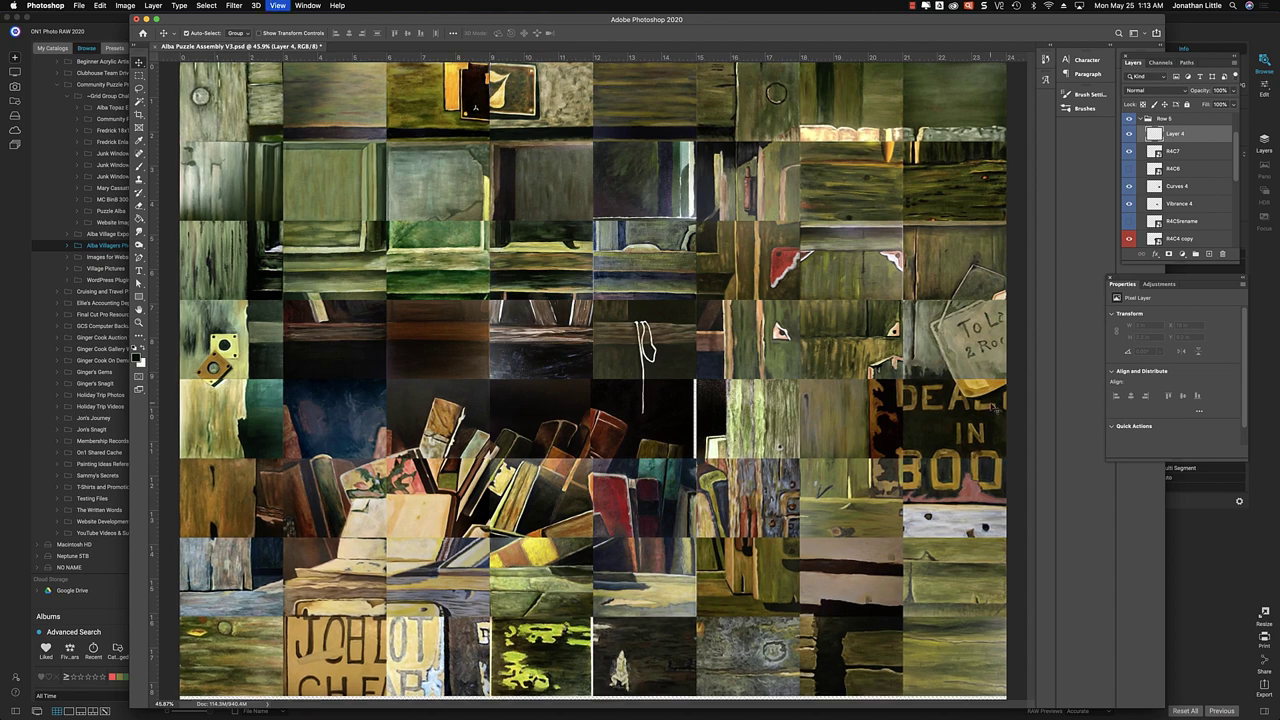
key(super+1)
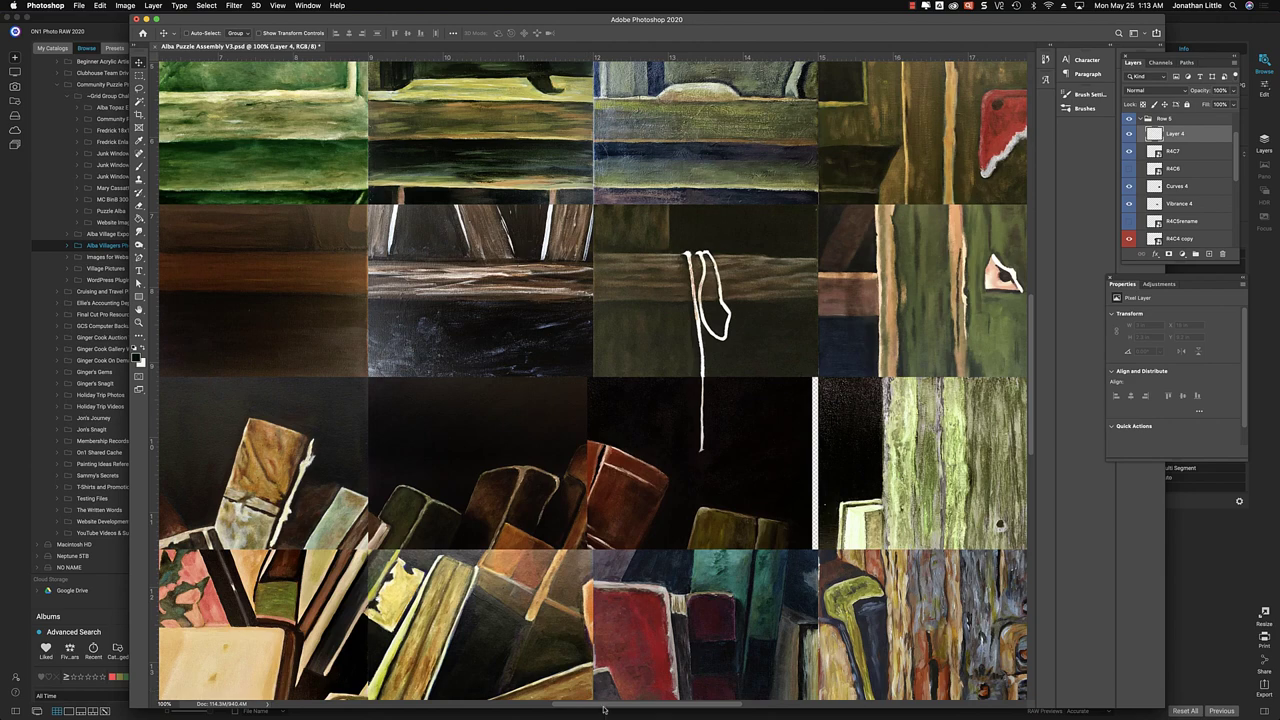
drag(603, 709, 746, 707)
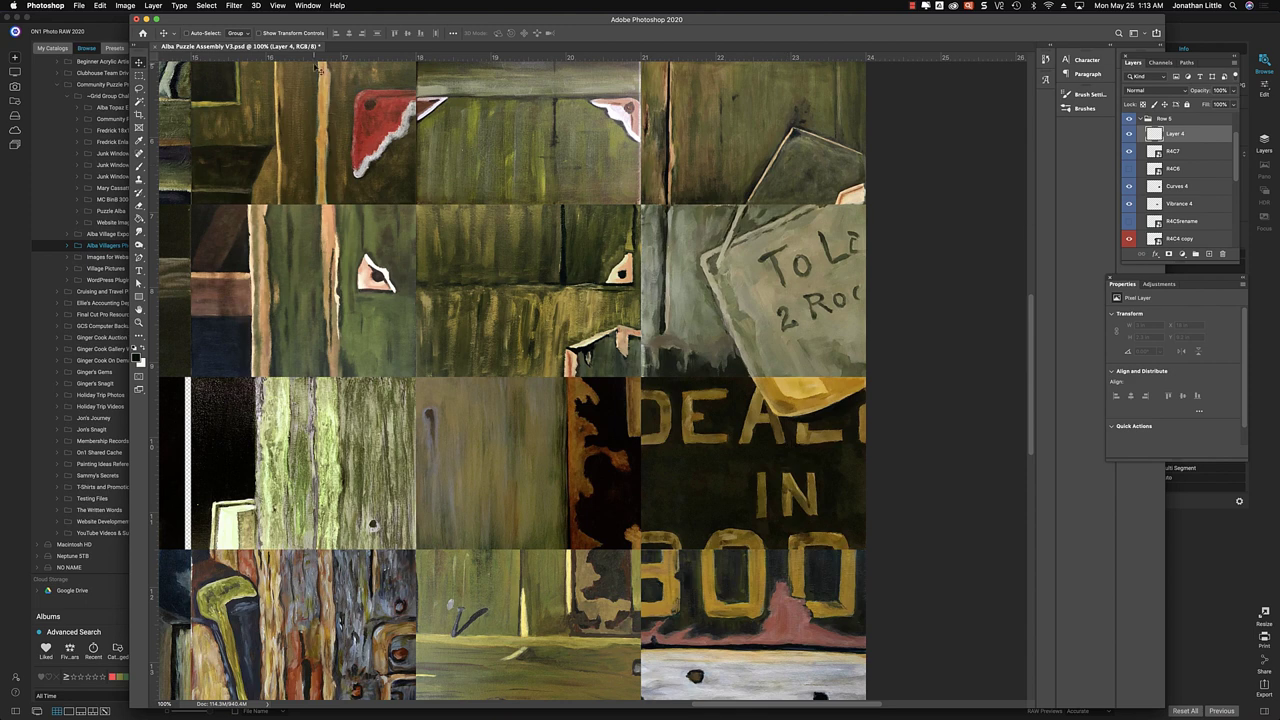
Choose the Brush tool at size 40 with light blue 14b6ea as the foreground colour
click(139, 167)
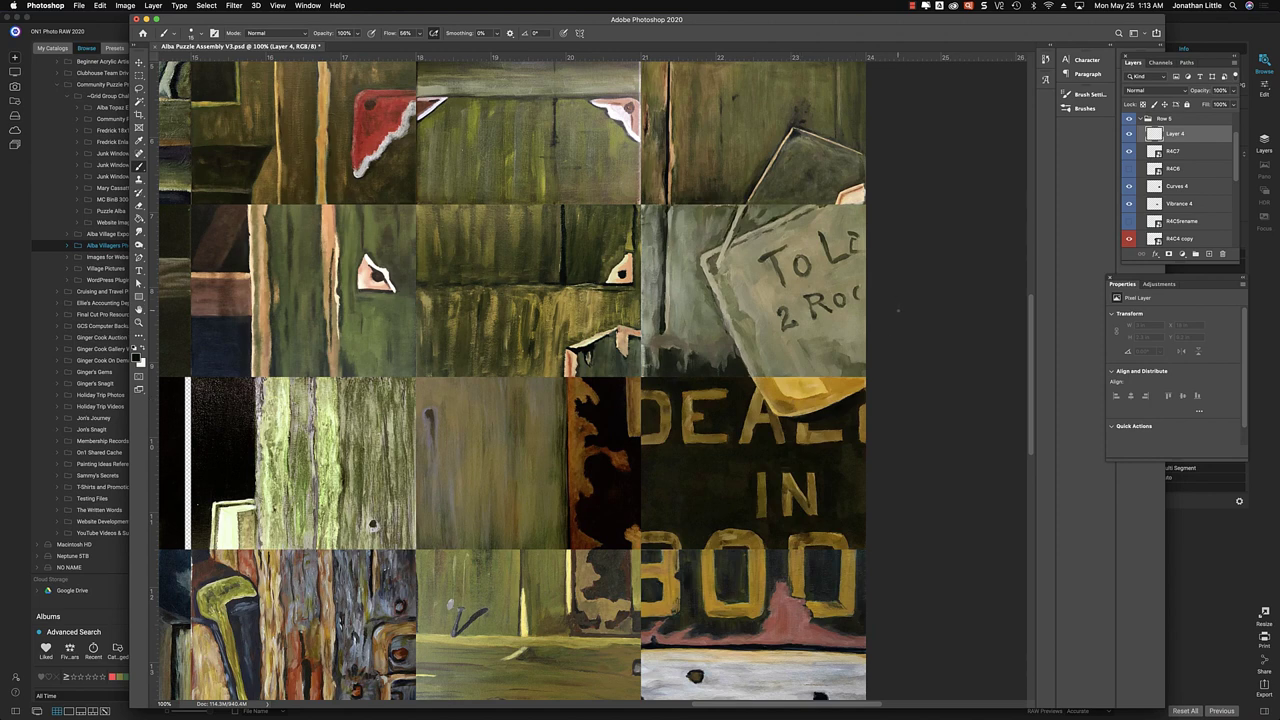
key(bracketright)
click(137, 357)
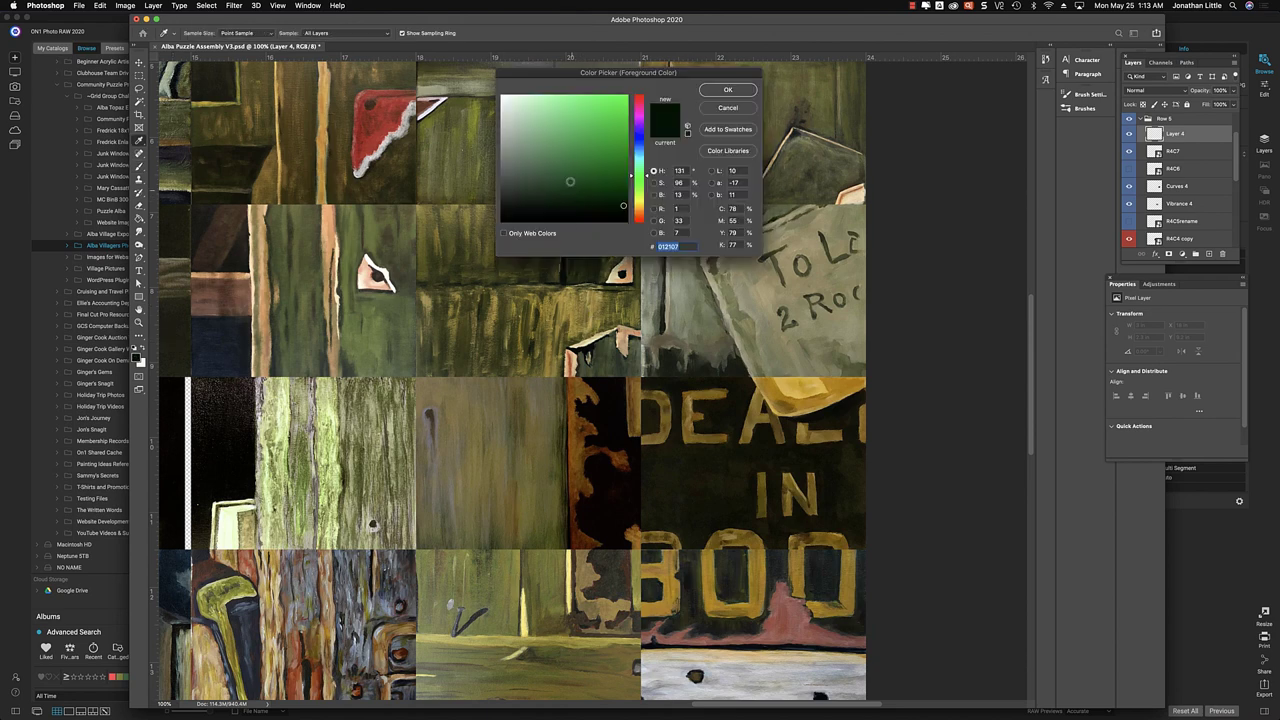
click(639, 149)
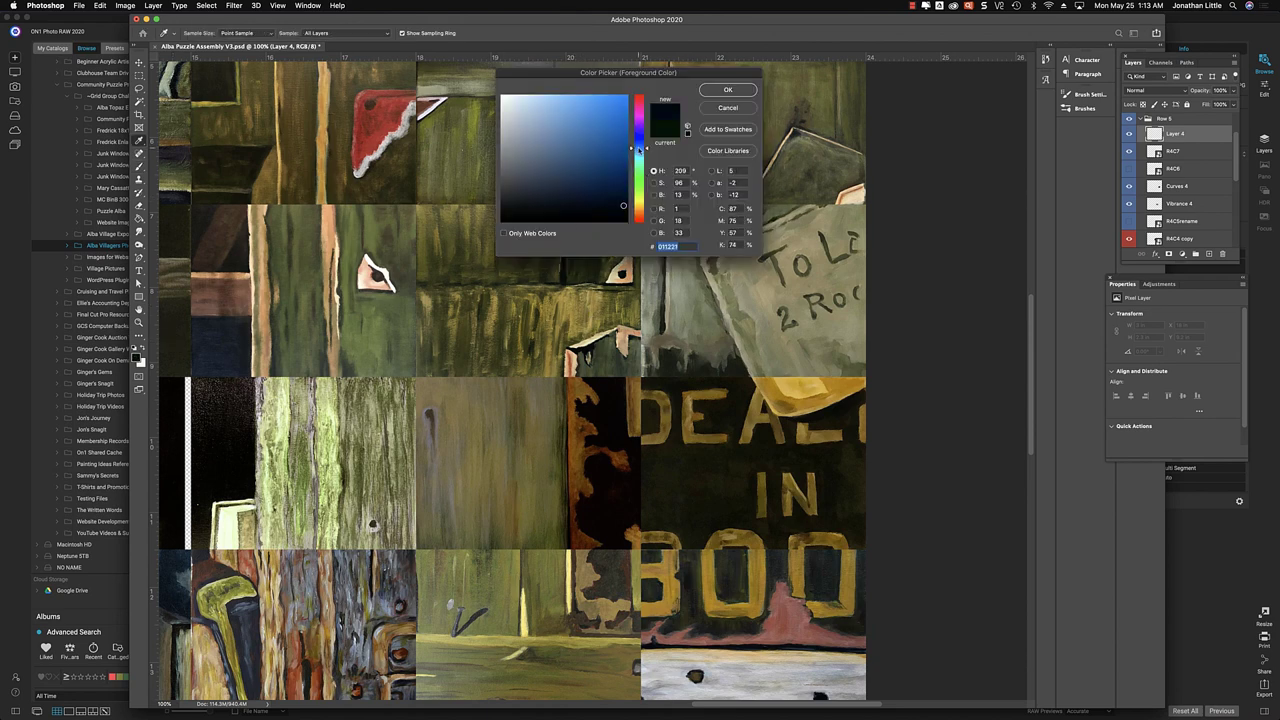
drag(639, 149, 641, 155)
click(617, 105)
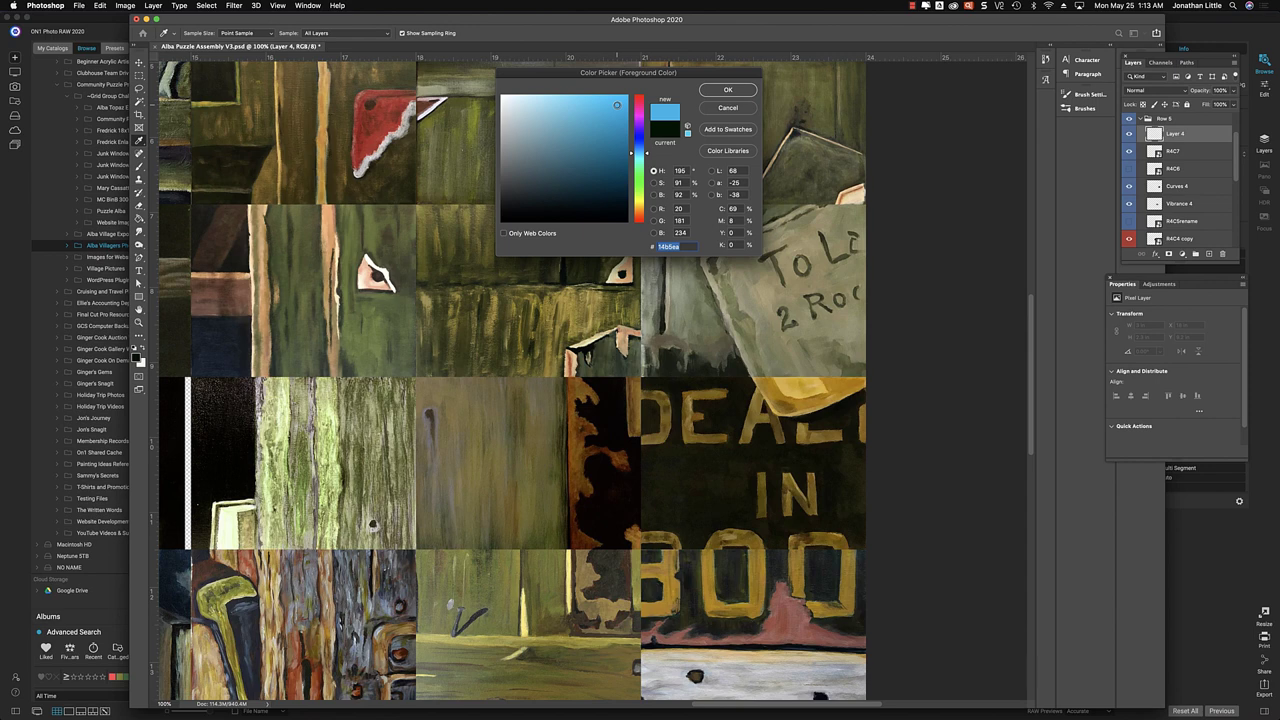
click(729, 92)
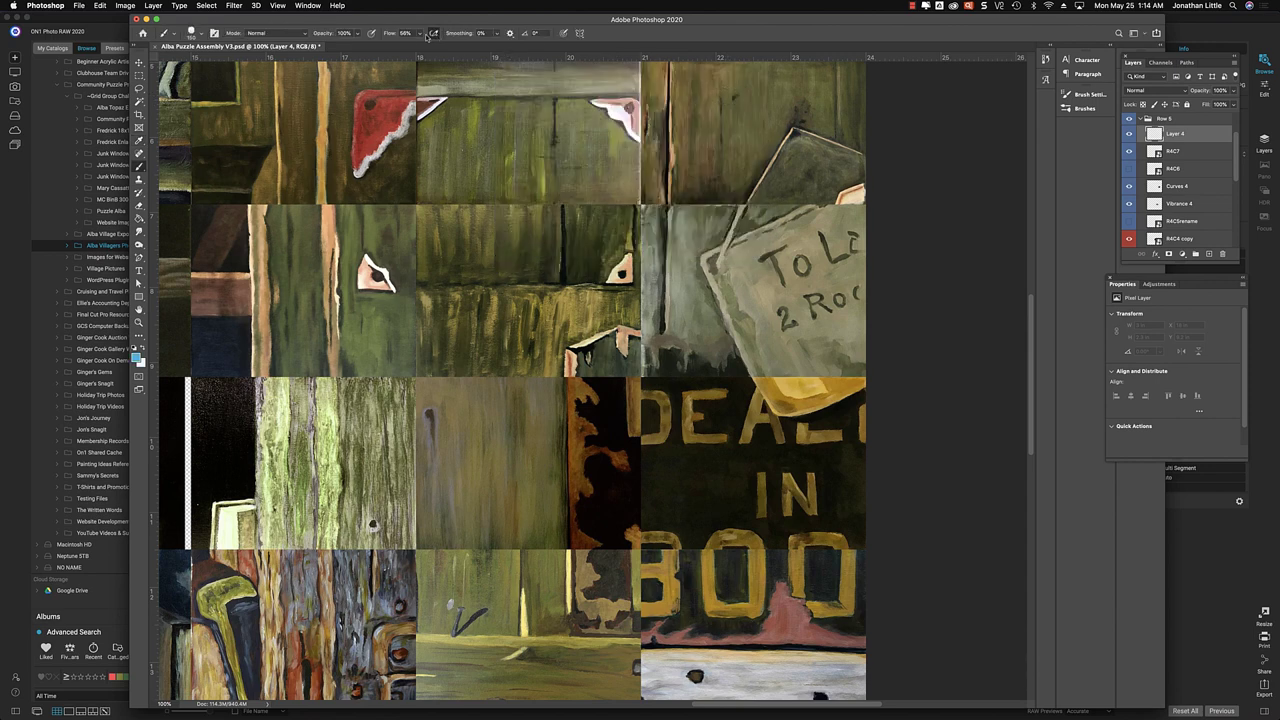
click(357, 33)
Set brush opacity to 22%, then toggle Layer 4 off, on and off again to compare
drag(330, 47, 320, 47)
key(Return)
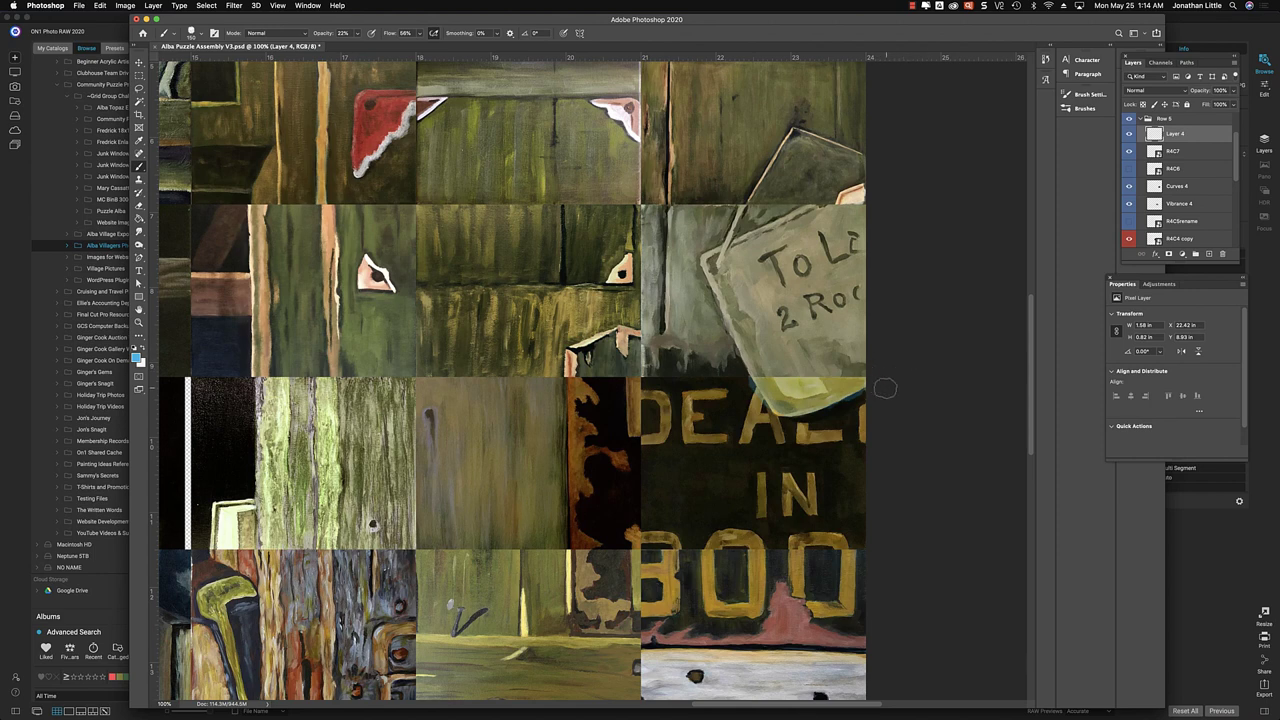
click(1129, 134)
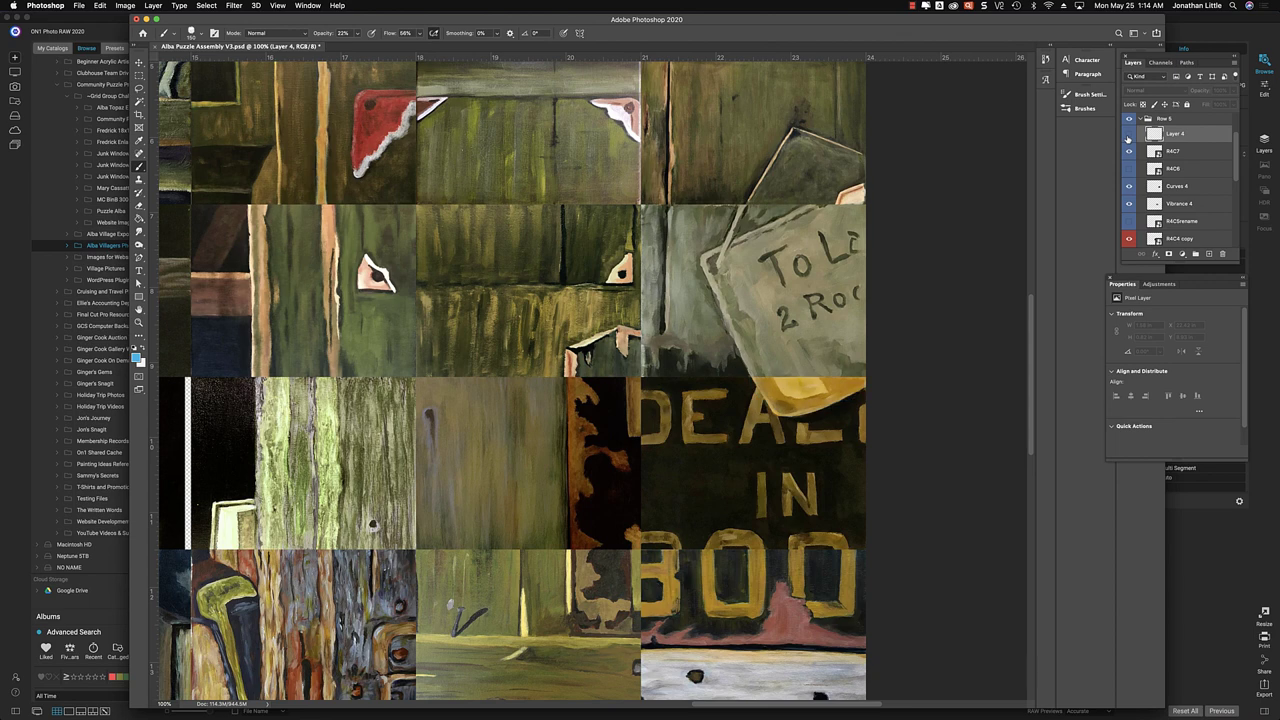
click(1129, 134)
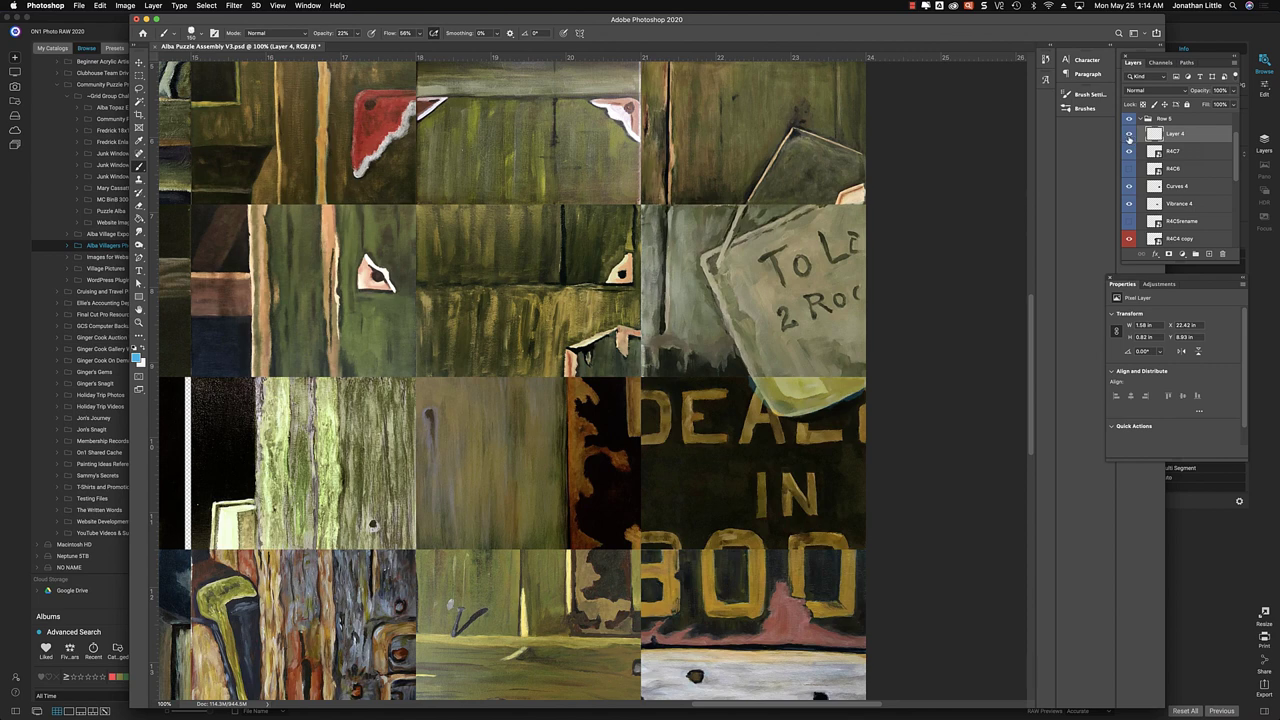
click(1129, 136)
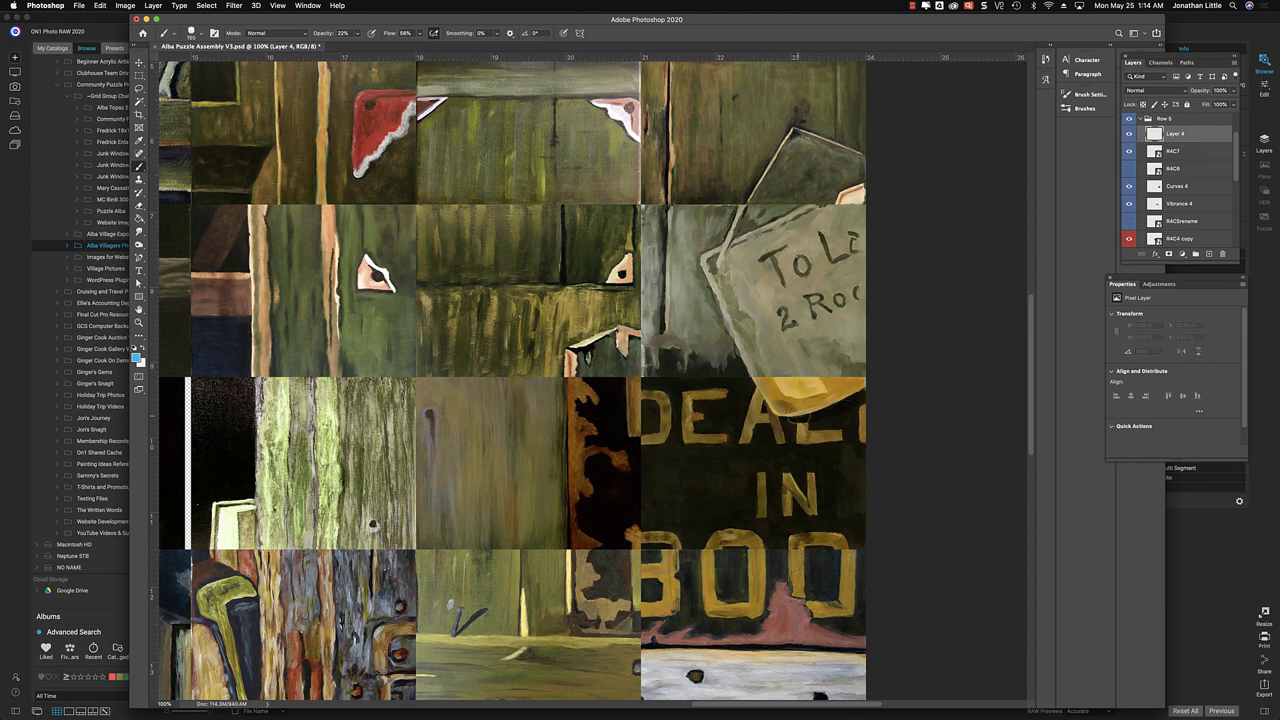
Zoom in and brush a translucent blue glaze over the yellow glare above DEAL, then fit the puzzle to the window
key(super+equal)
key(super+equal)
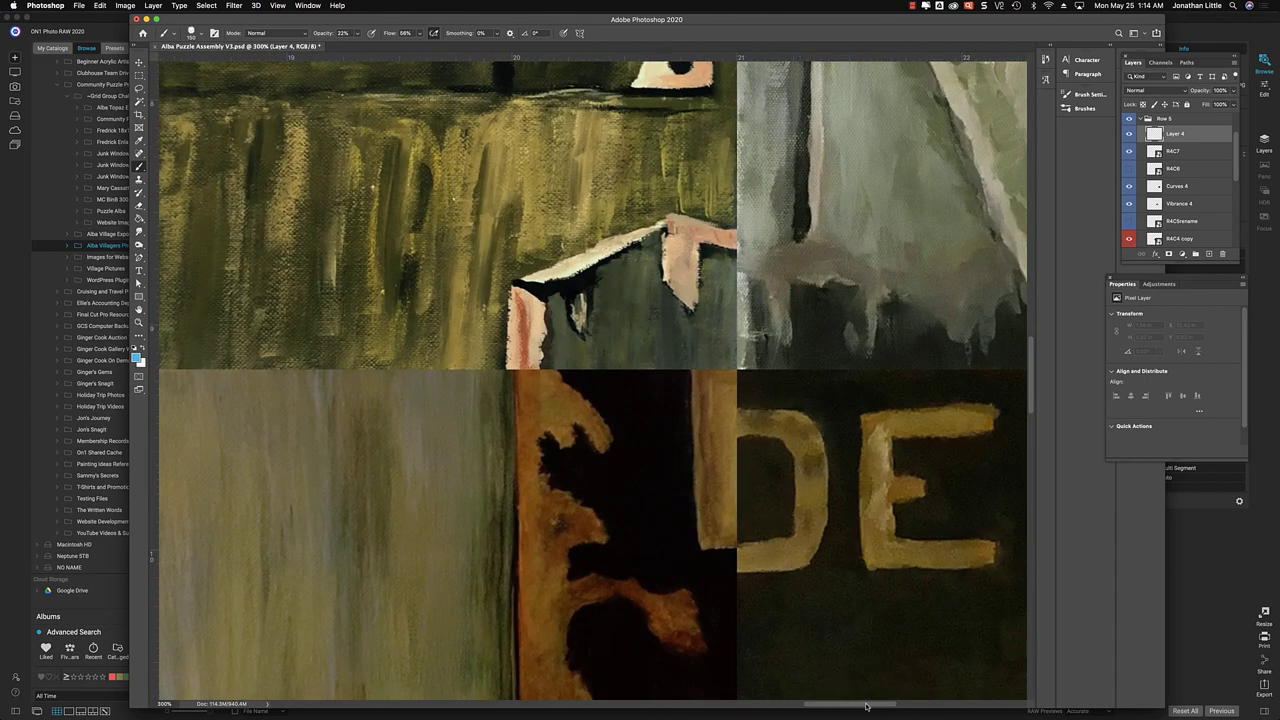
drag(868, 705, 950, 705)
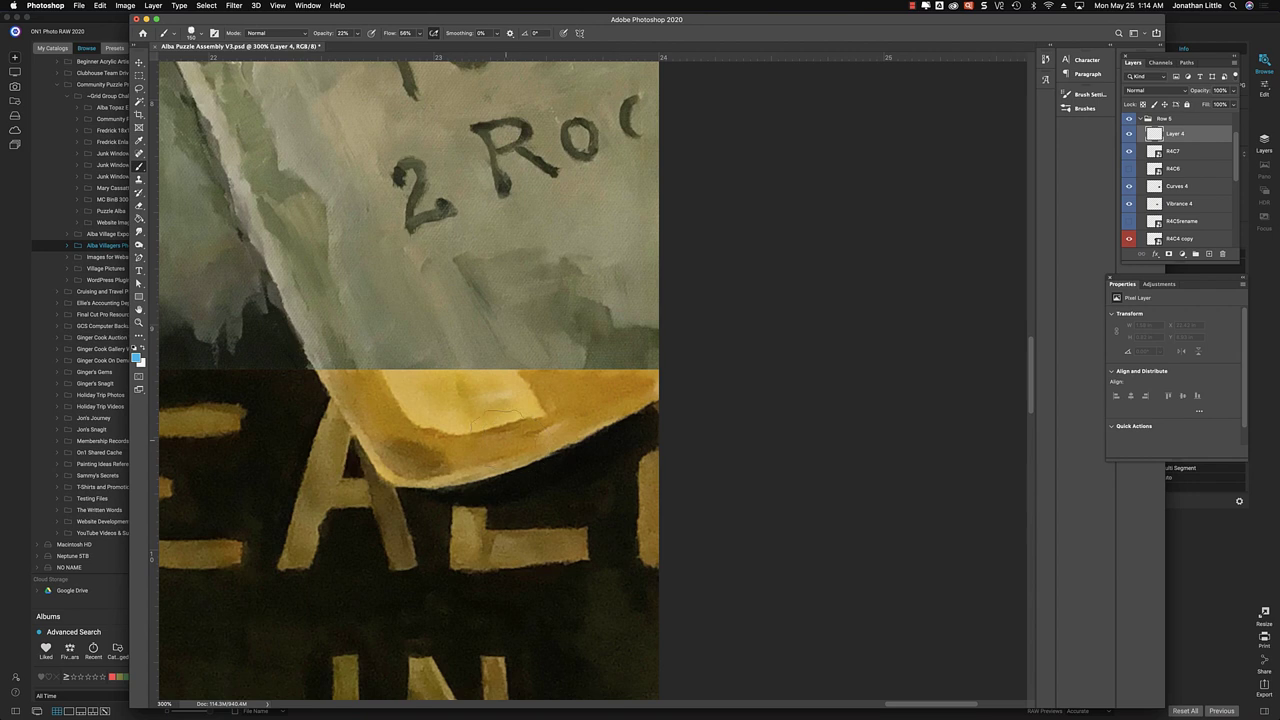
mouse_move(440, 412)
mouse_down()
mouse_move(445, 400)
mouse_move(398, 390)
mouse_up()
drag(370, 335, 375, 345)
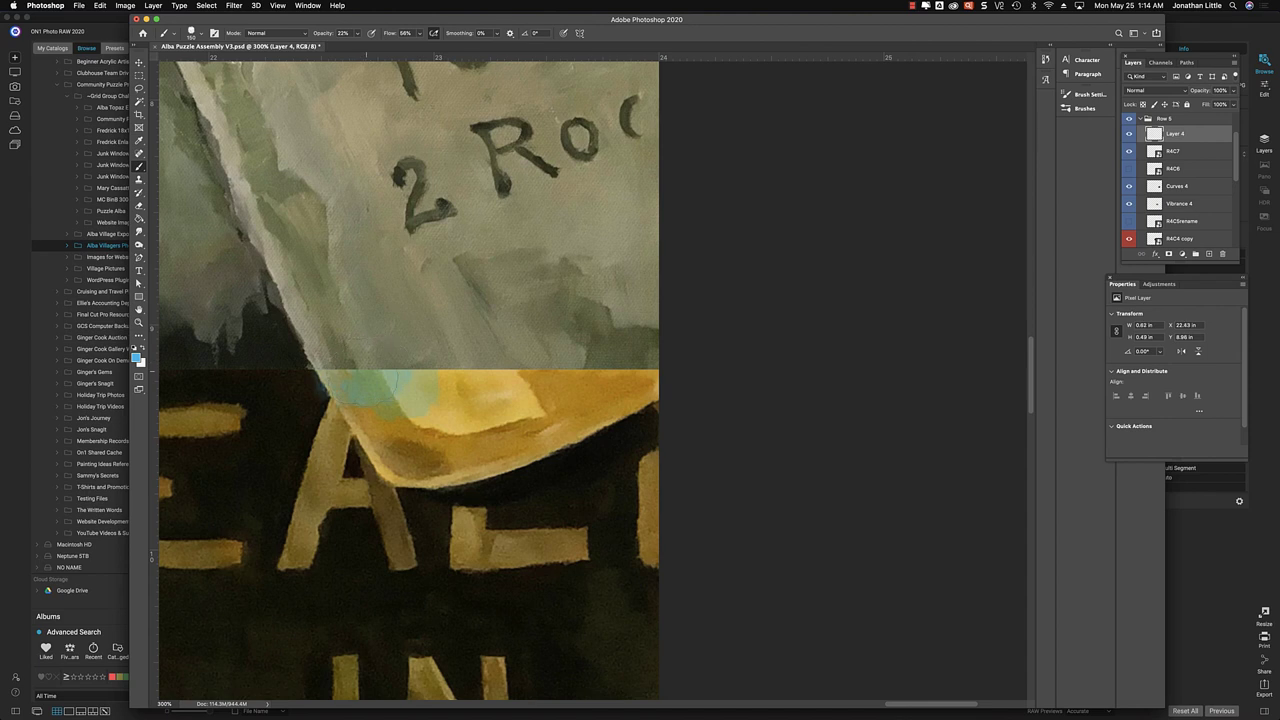
key(super+z)
key(super+z)
key(super+z)
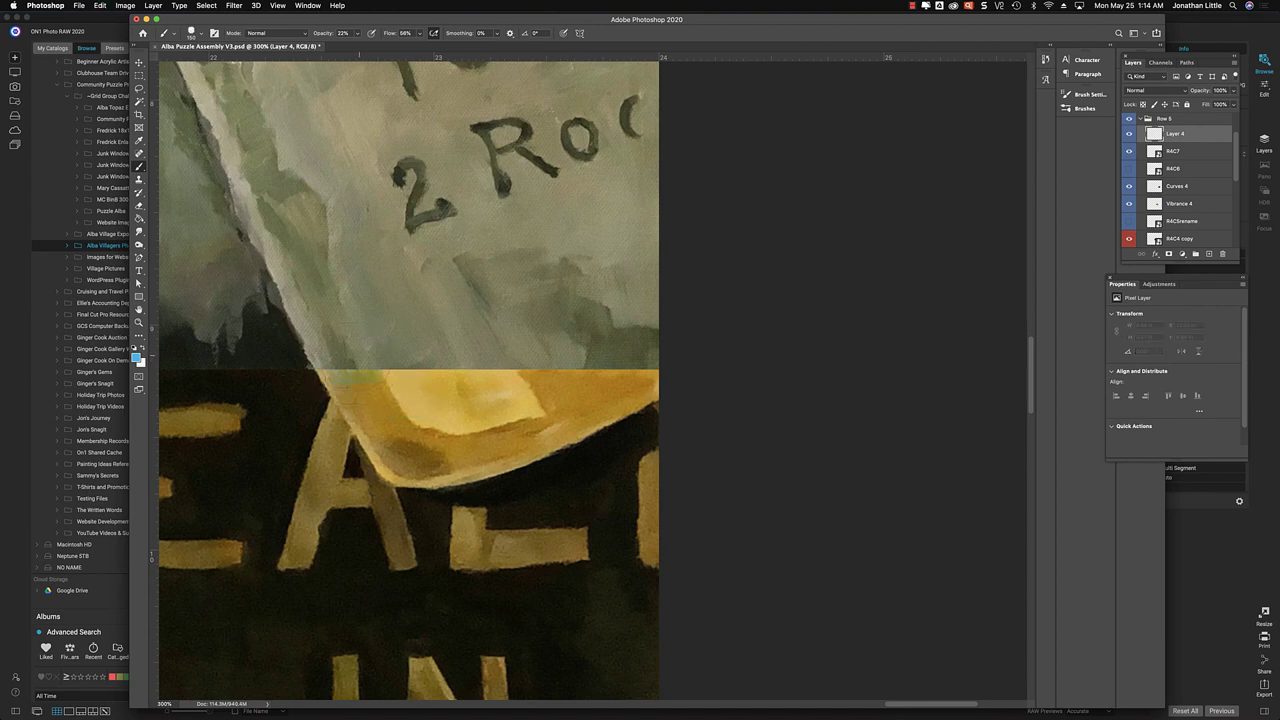
mouse_move(396, 378)
mouse_down()
mouse_move(420, 422)
mouse_move(414, 408)
mouse_move(452, 425)
mouse_move(442, 422)
mouse_move(508, 413)
mouse_move(498, 400)
mouse_move(608, 432)
mouse_move(652, 409)
mouse_up()
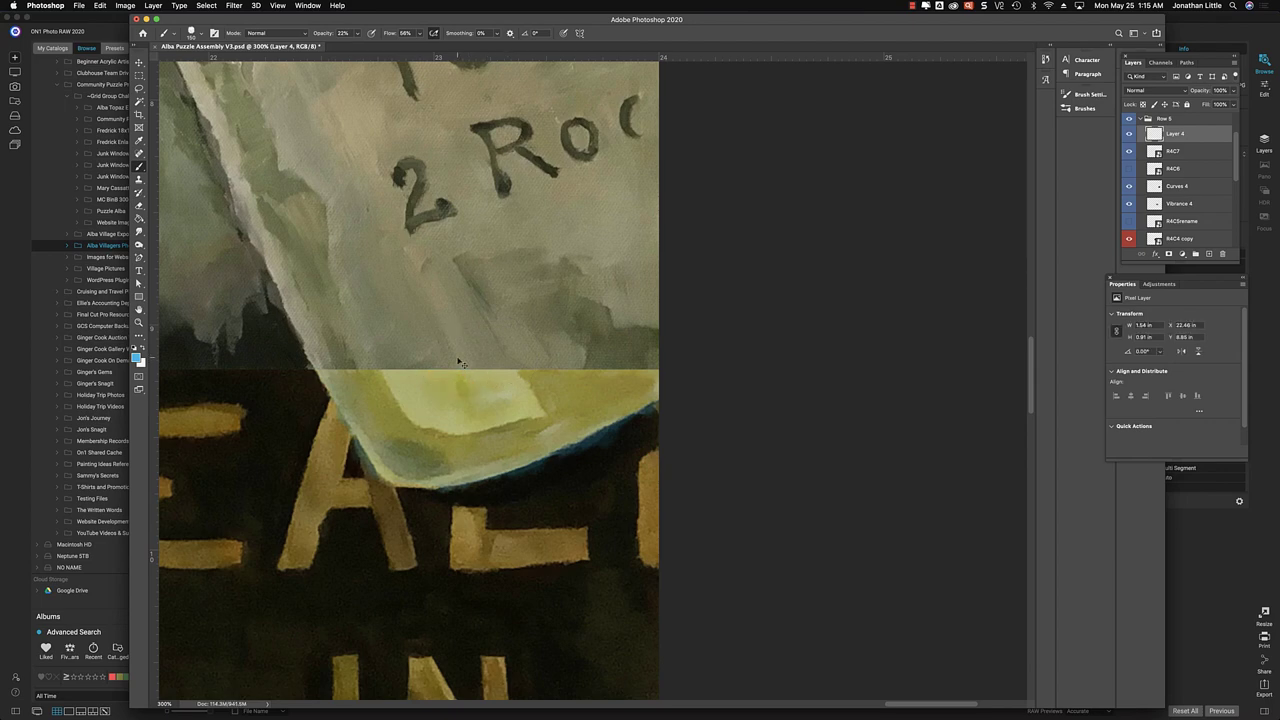
key(super+0)
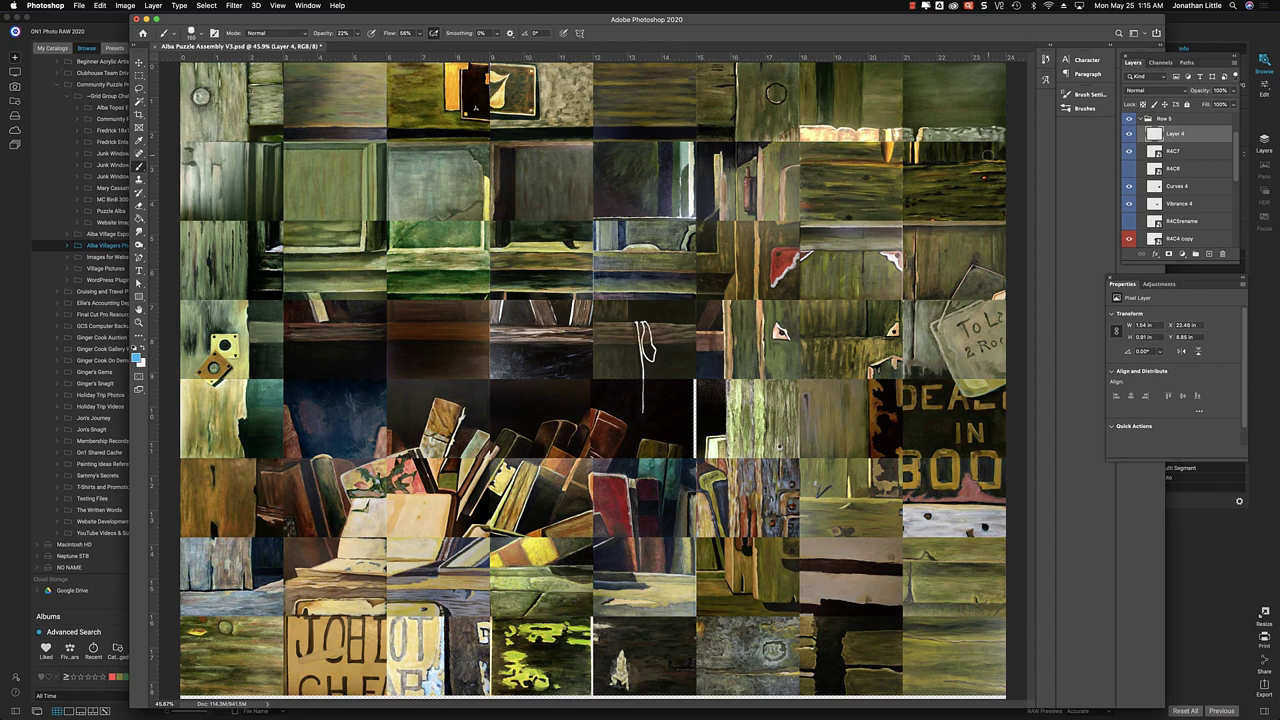
Merge Layer 4's glaze into the R4C7 tile layer
click(1132, 137)
shift+click(1184, 151)
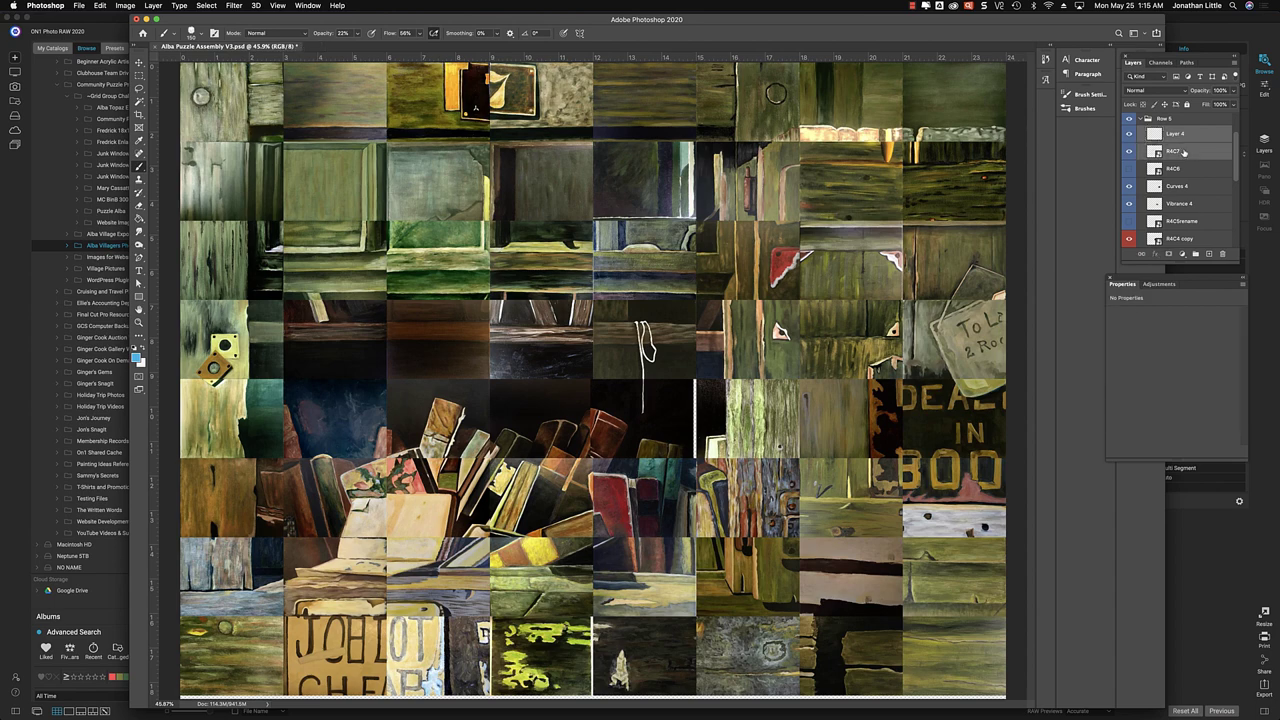
key(ctrl+e)
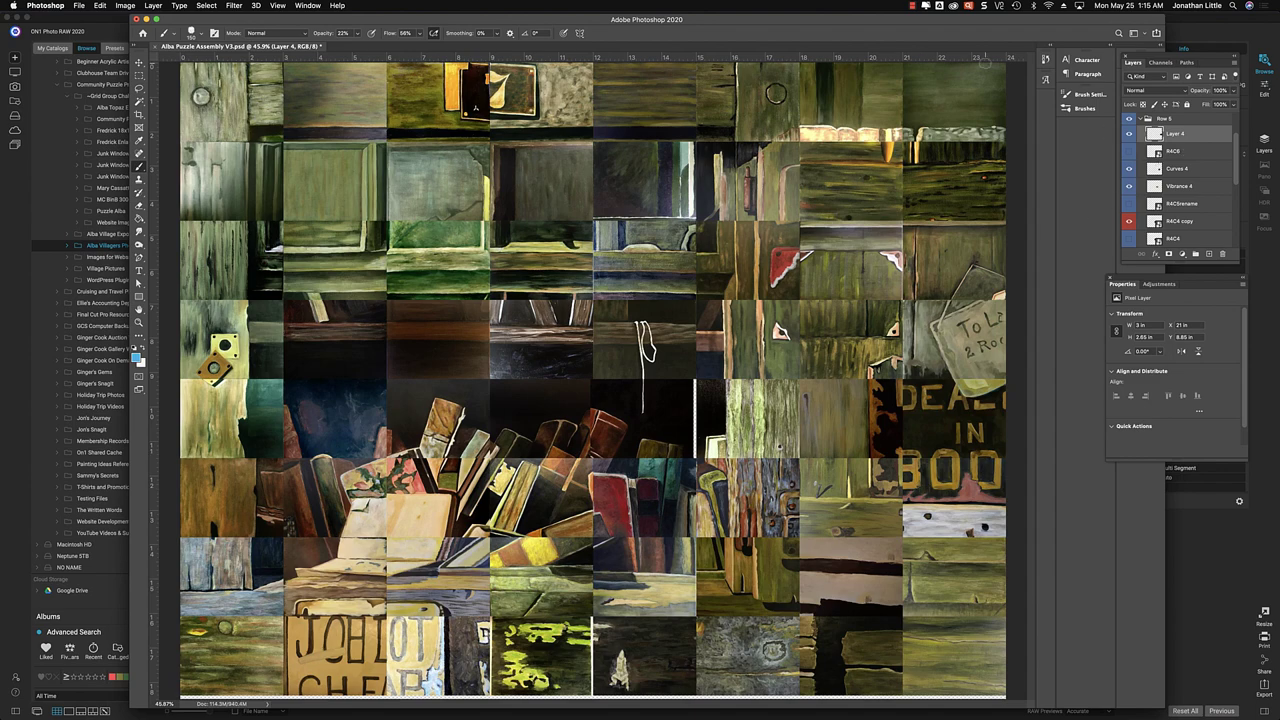
click(913, 6)
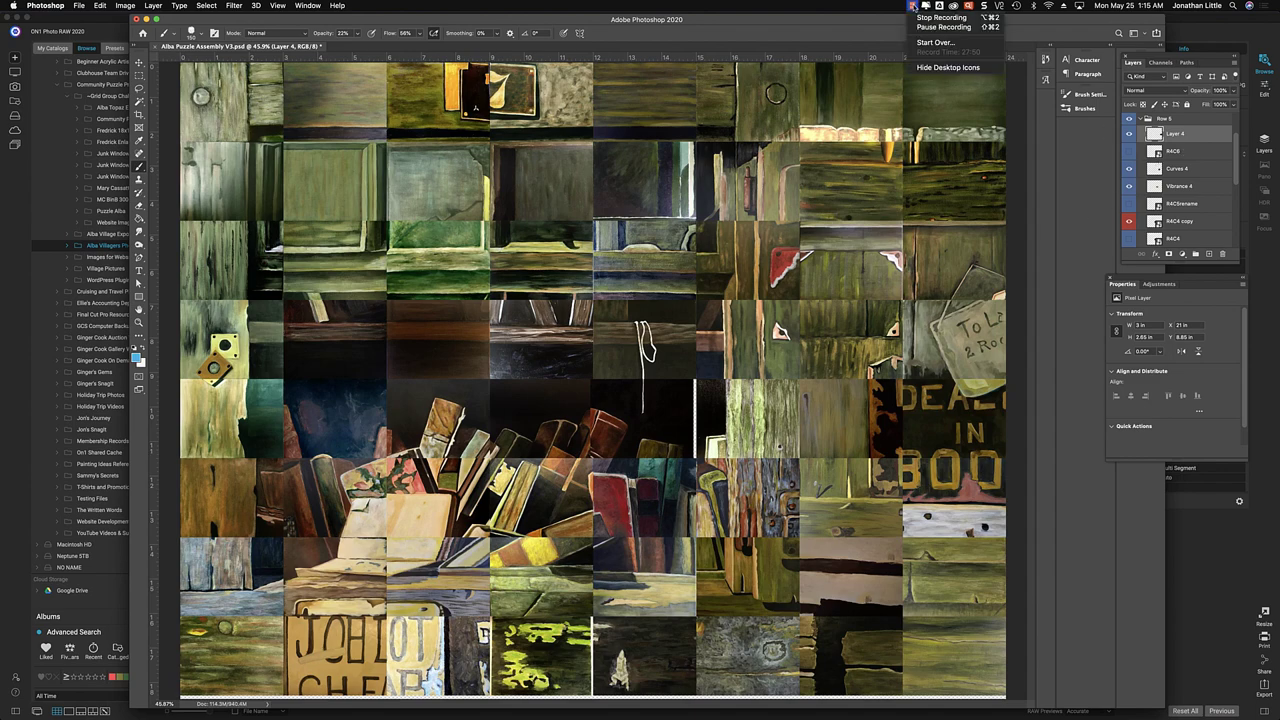
click(913, 6)
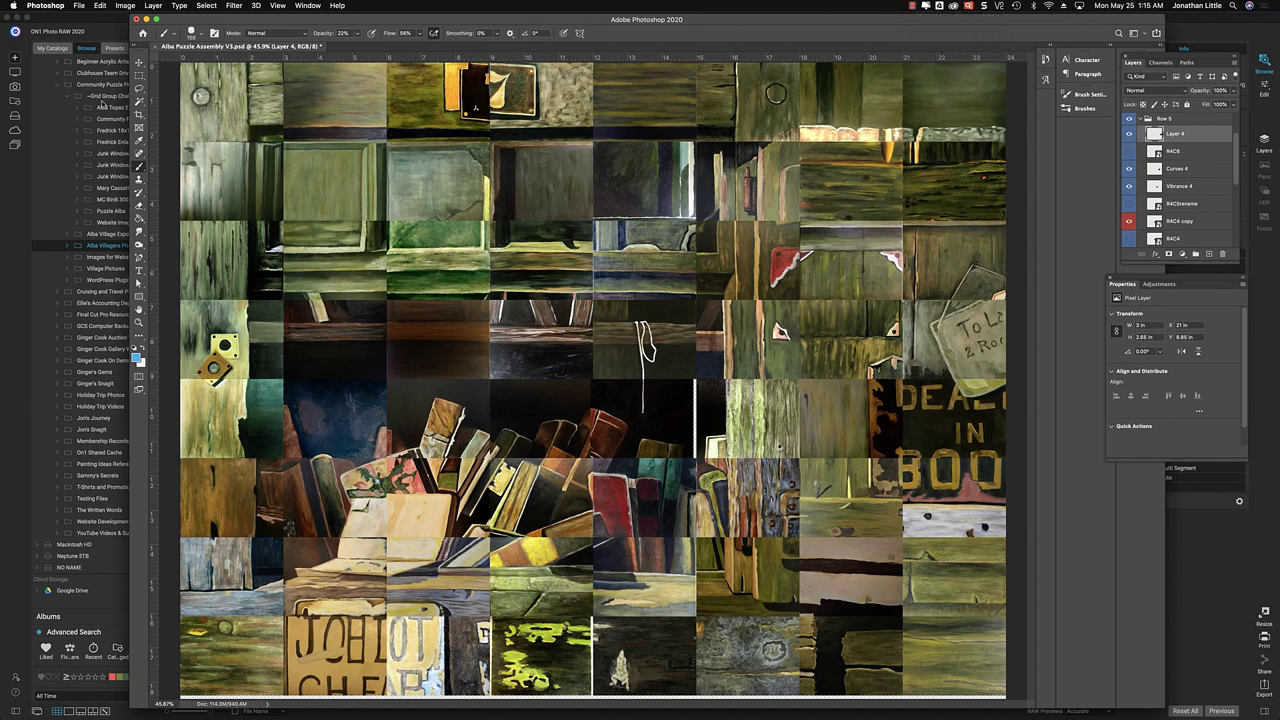
With the Move tool active, collapse the Row 5 group so Row 1–Row 8 are listed
click(139, 62)
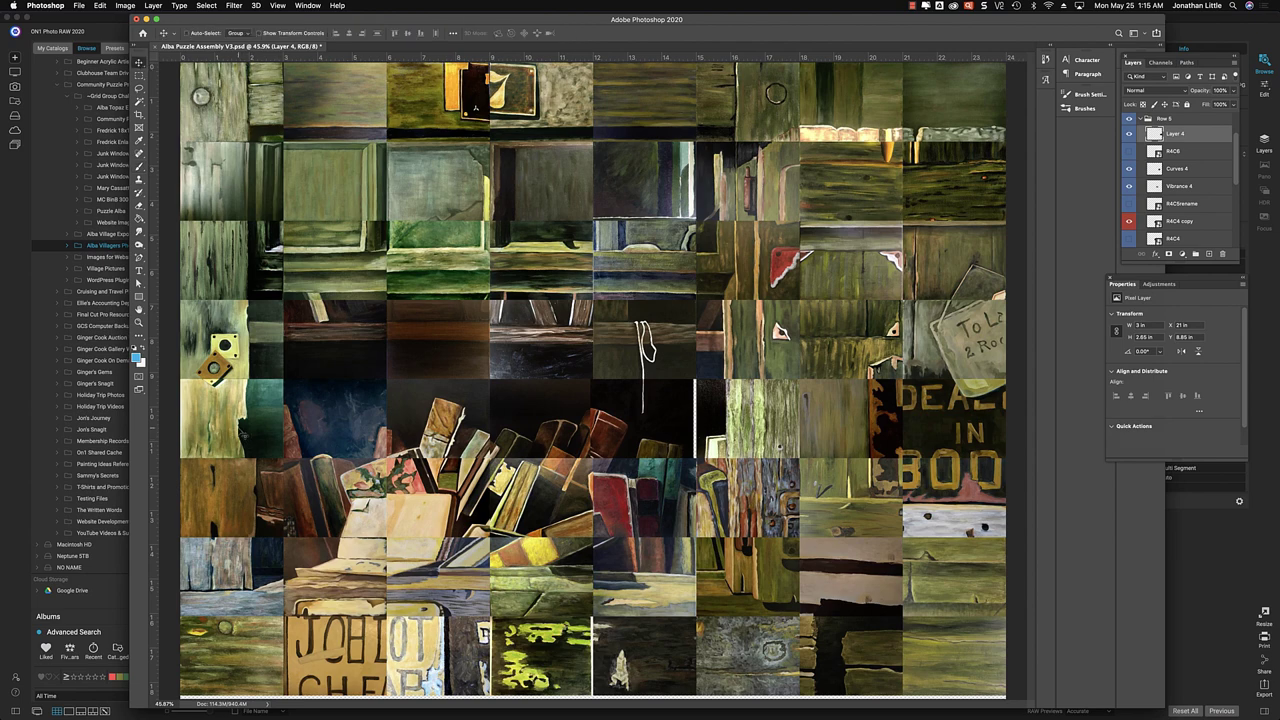
click(1143, 120)
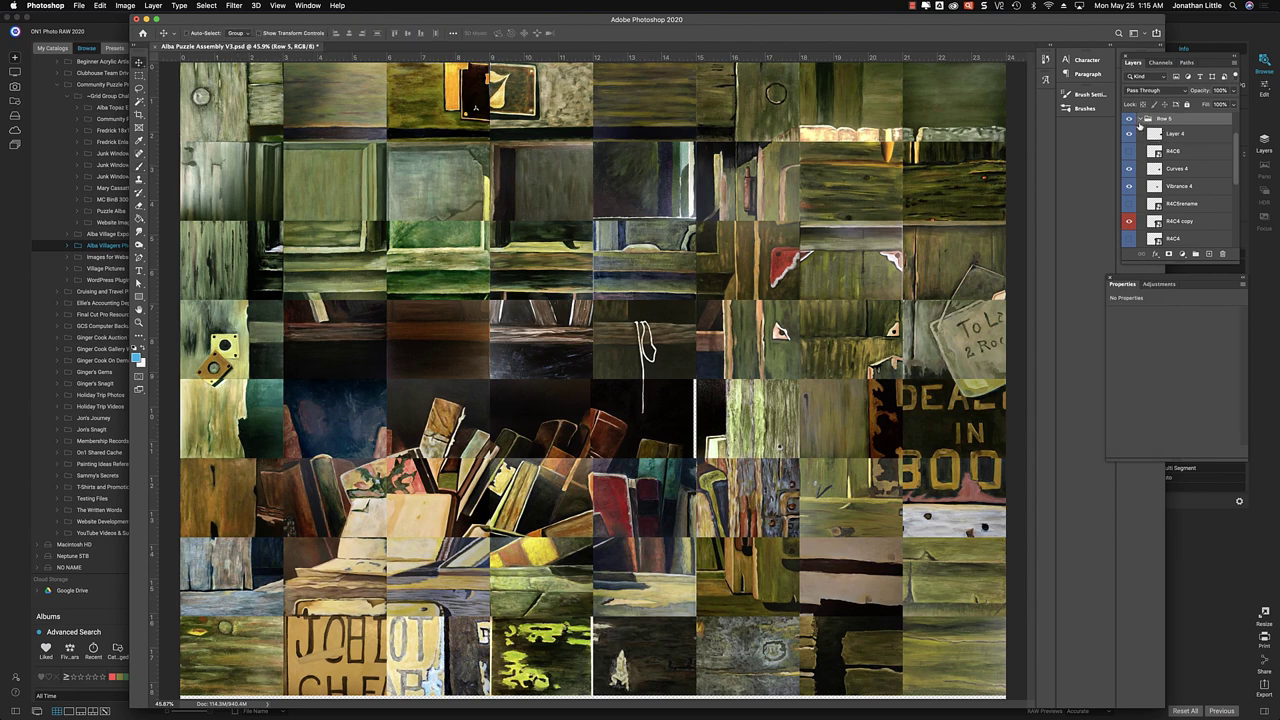
click(1140, 120)
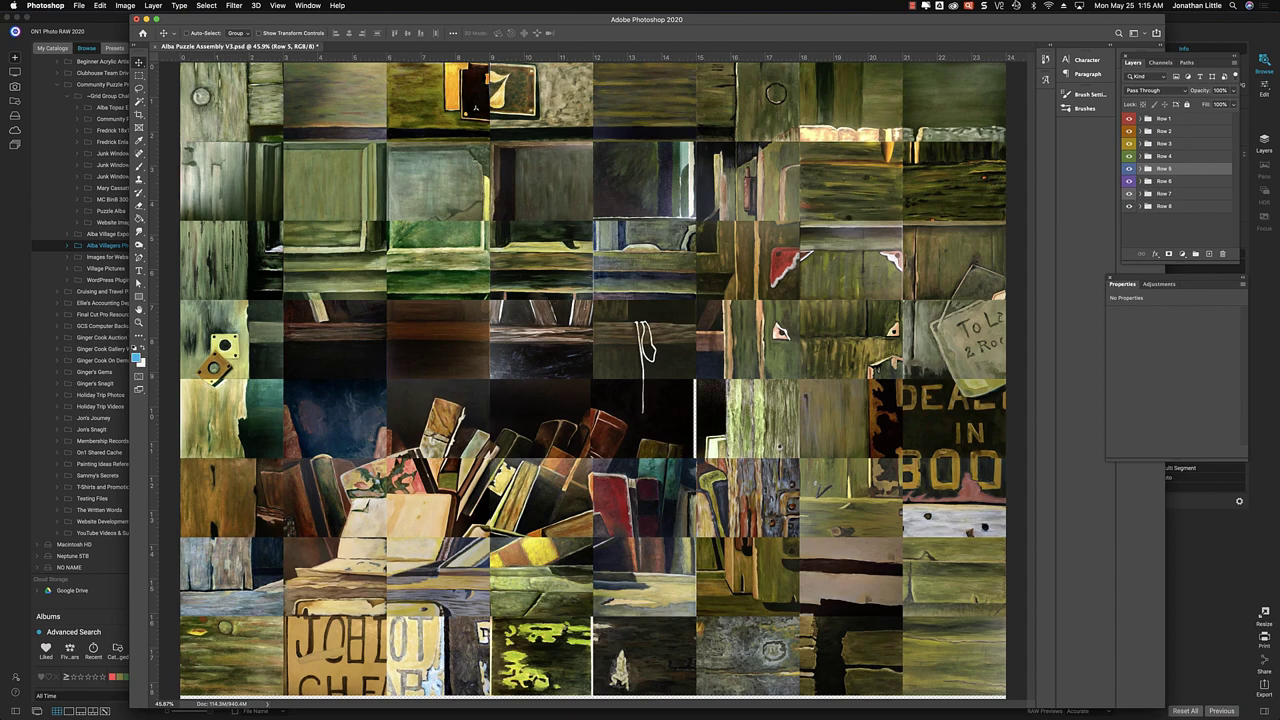
click(1159, 184)
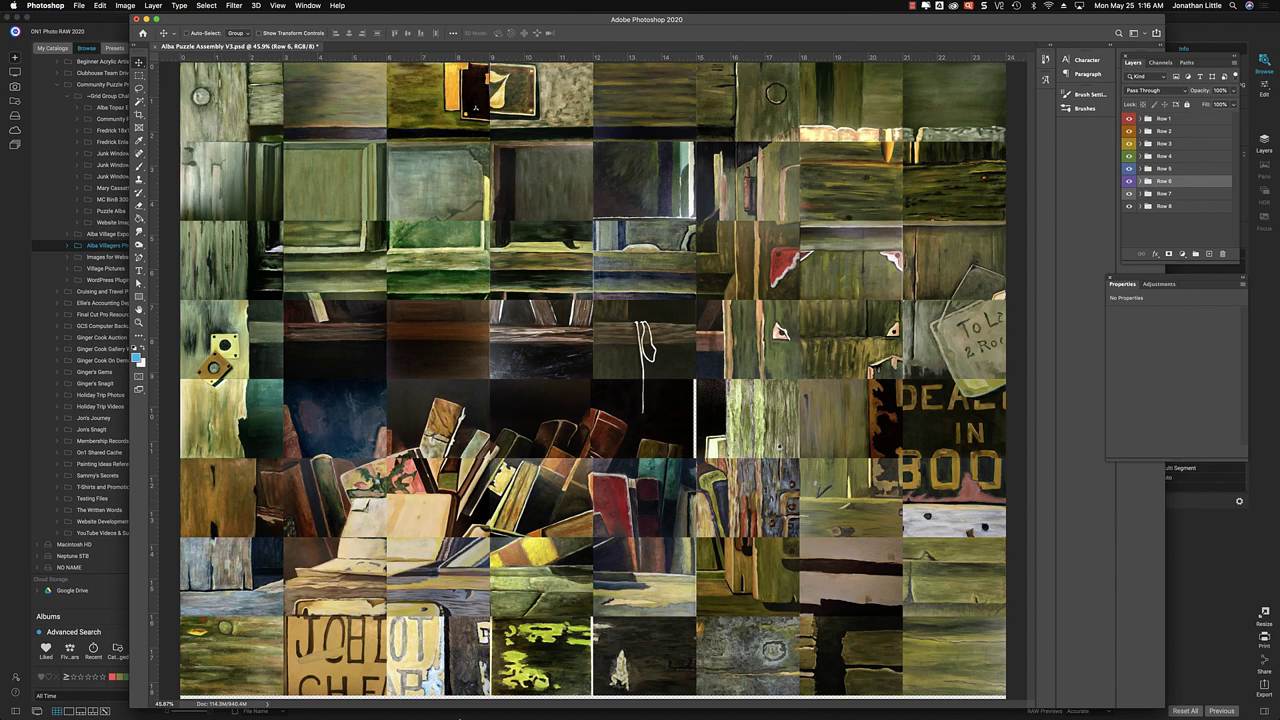
mouse_move(388, 695)
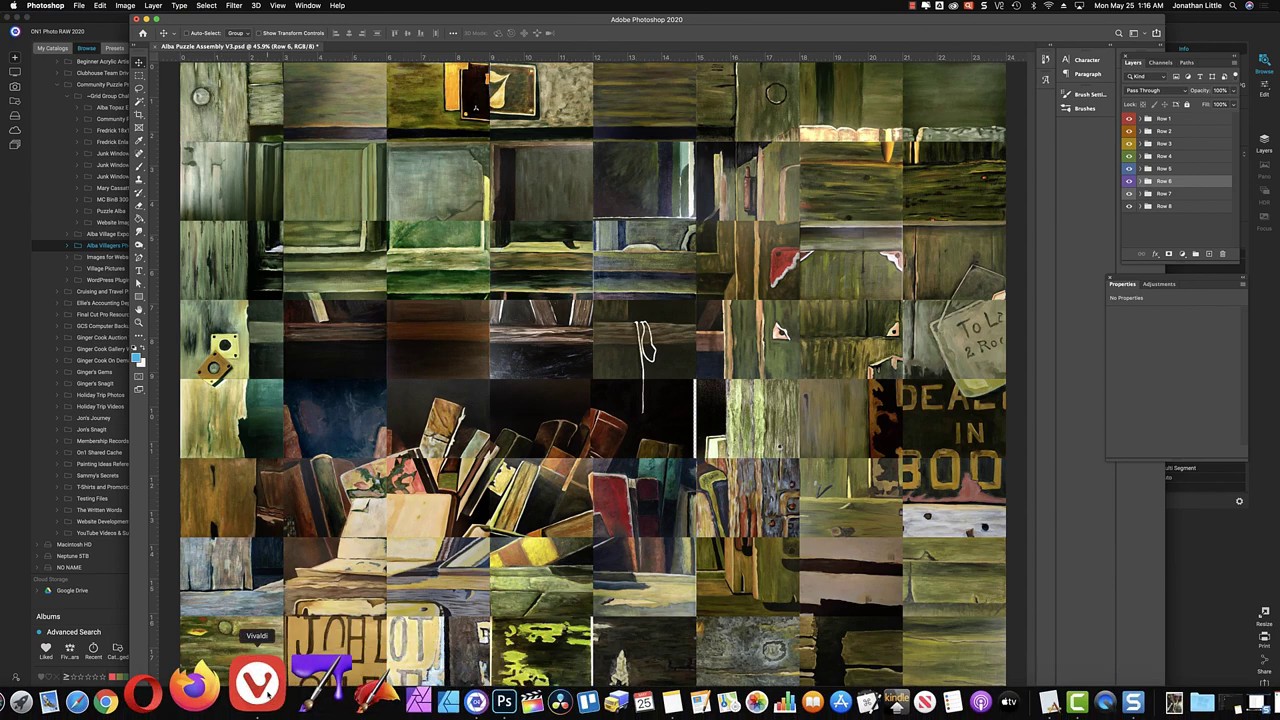
click(262, 682)
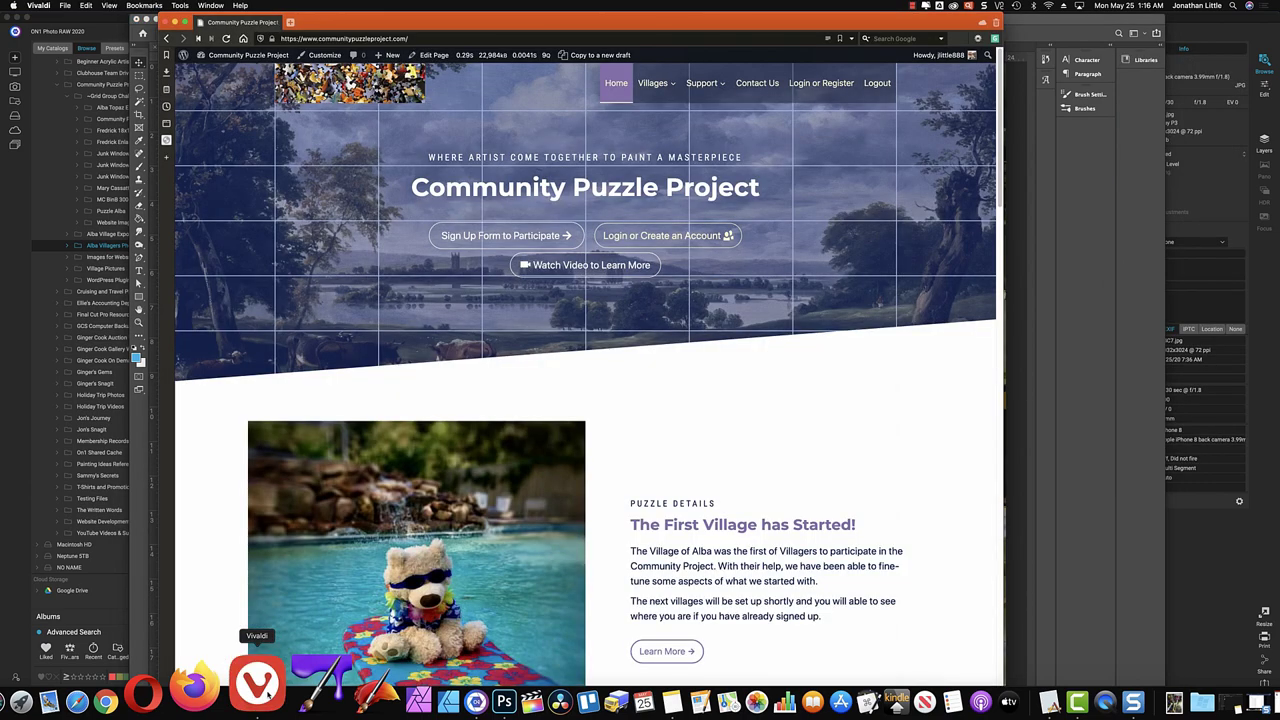
click(1073, 319)
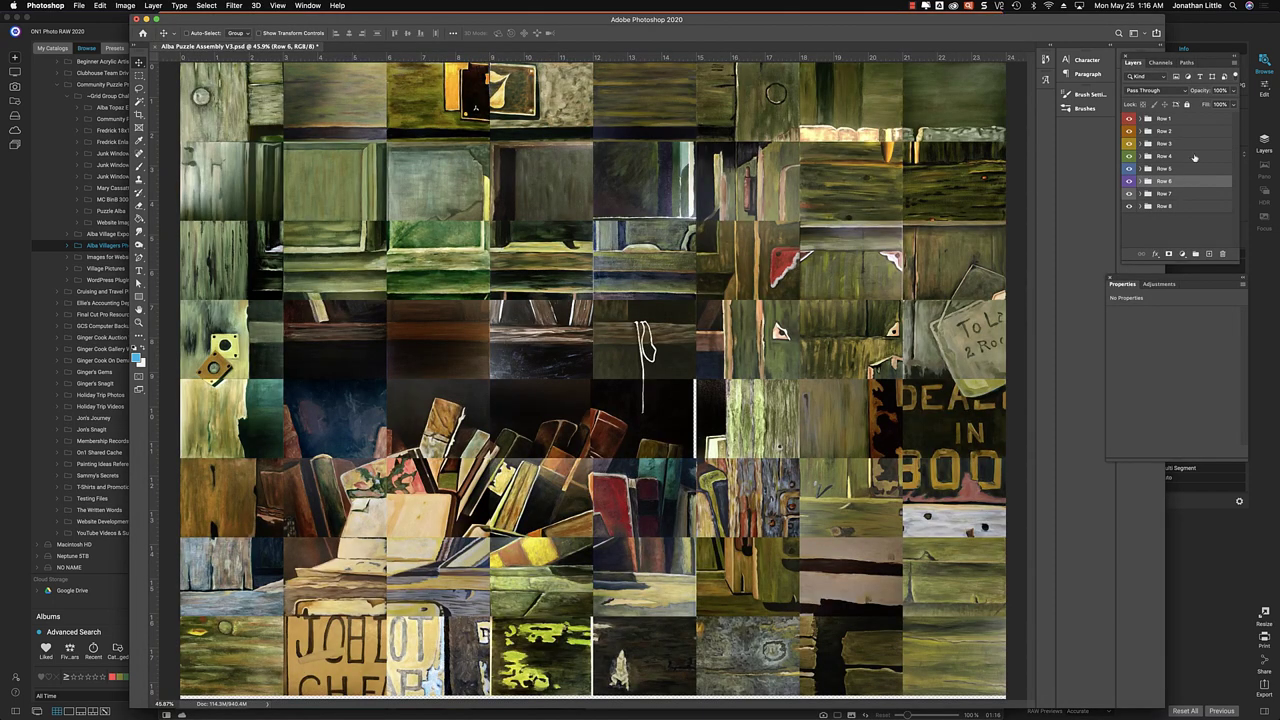